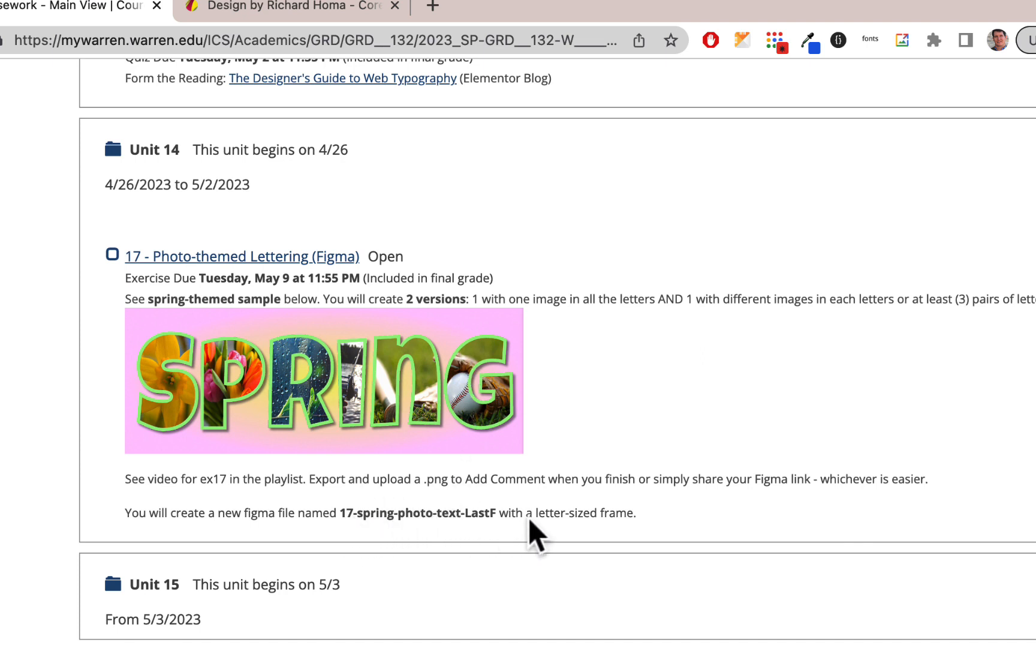
Switch to the Corel Vector sample and examine the photo-filled letters S, P, R and I of the Spring lettering.
{"action": "left_click", "coordinate": [300, 7]}
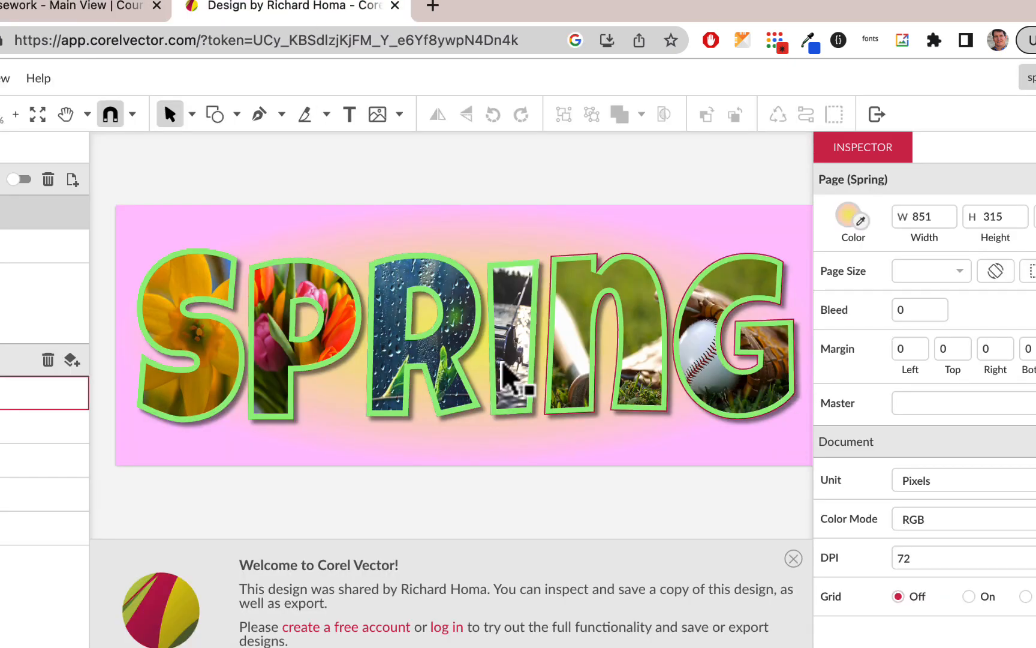
{"action": "scroll", "coordinate": [274, 379], "scroll_direction": "right", "scroll_amount": 2}
{"action": "scroll", "coordinate": [274, 379], "scroll_direction": "left", "scroll_amount": 2}
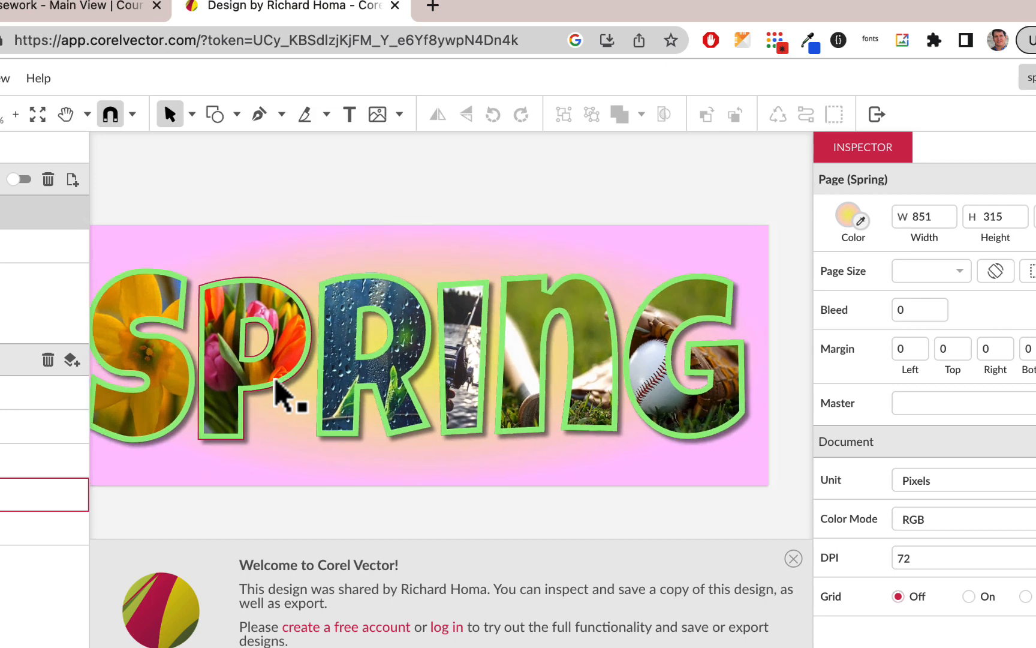
{"action": "left_click", "coordinate": [225, 359]}
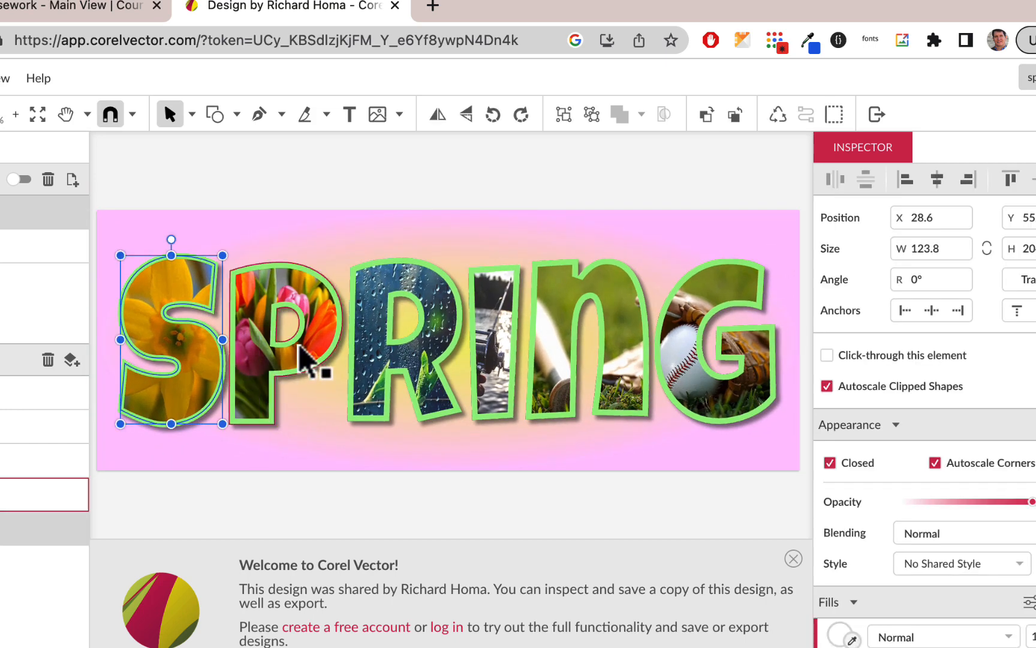
{"action": "left_click", "coordinate": [313, 363]}
{"action": "left_click", "coordinate": [434, 355]}
{"action": "left_click", "coordinate": [510, 365]}
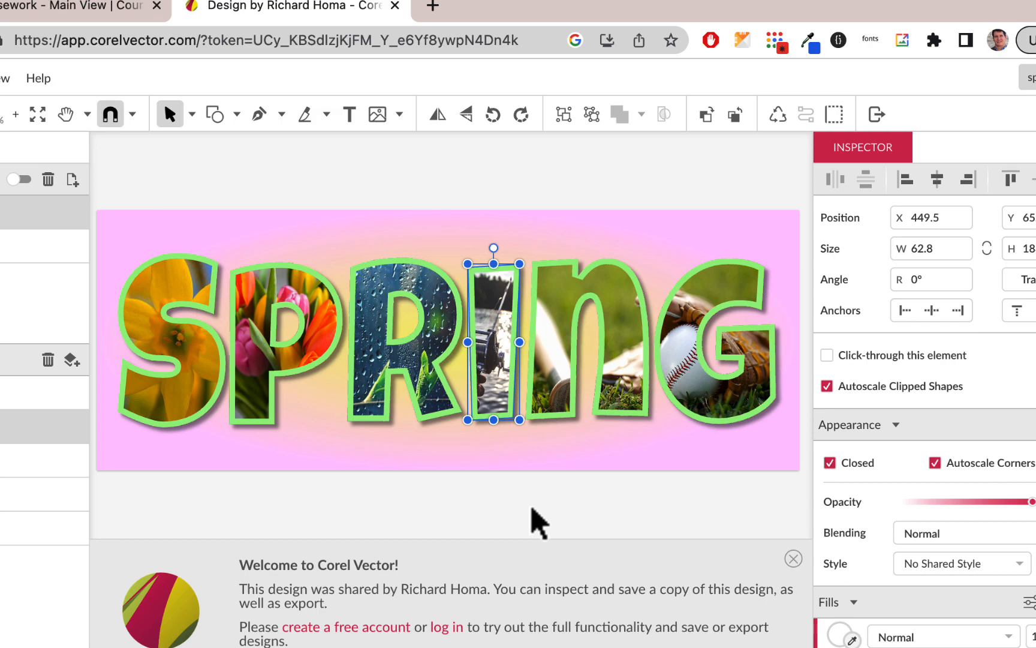
Open Figma in a new browser tab and create a new design file.
{"action": "left_click", "coordinate": [431, 5]}
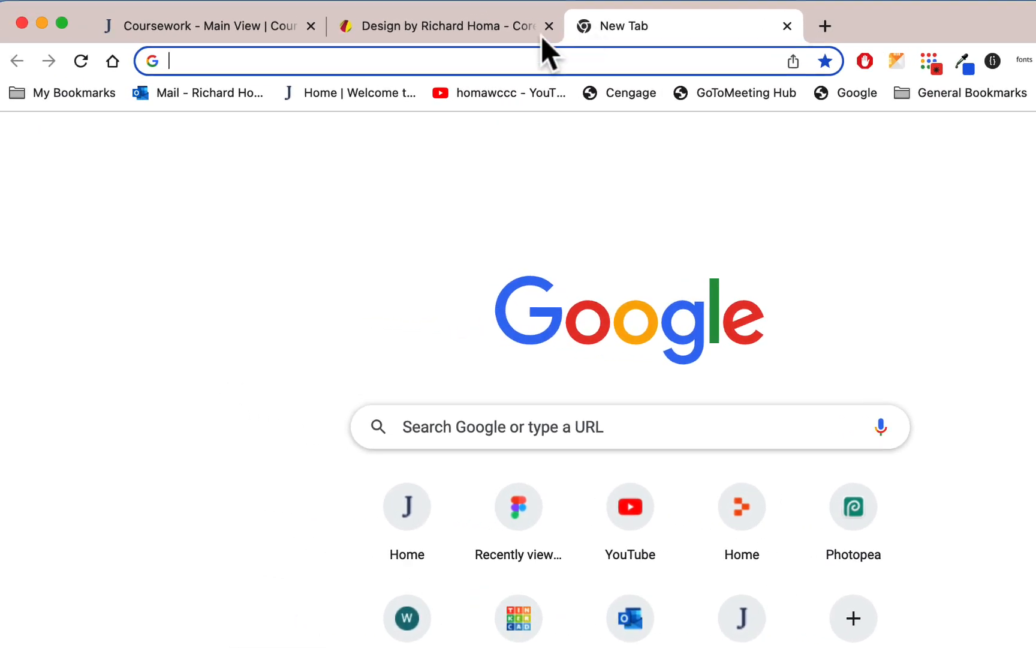
{"action": "type", "text": "figma"}
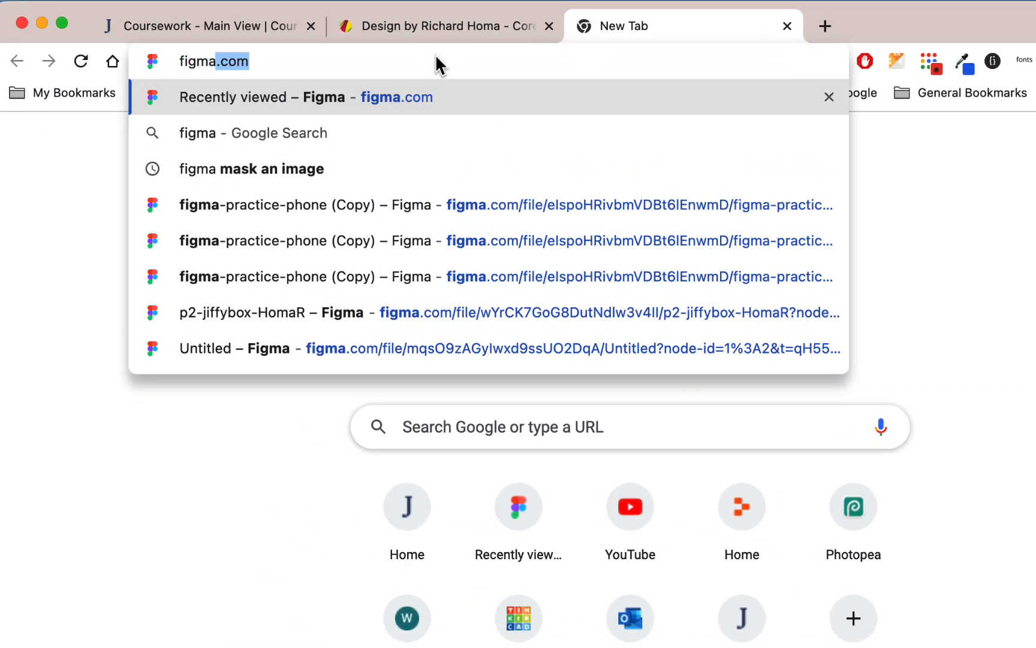
{"action": "key", "text": "Return"}
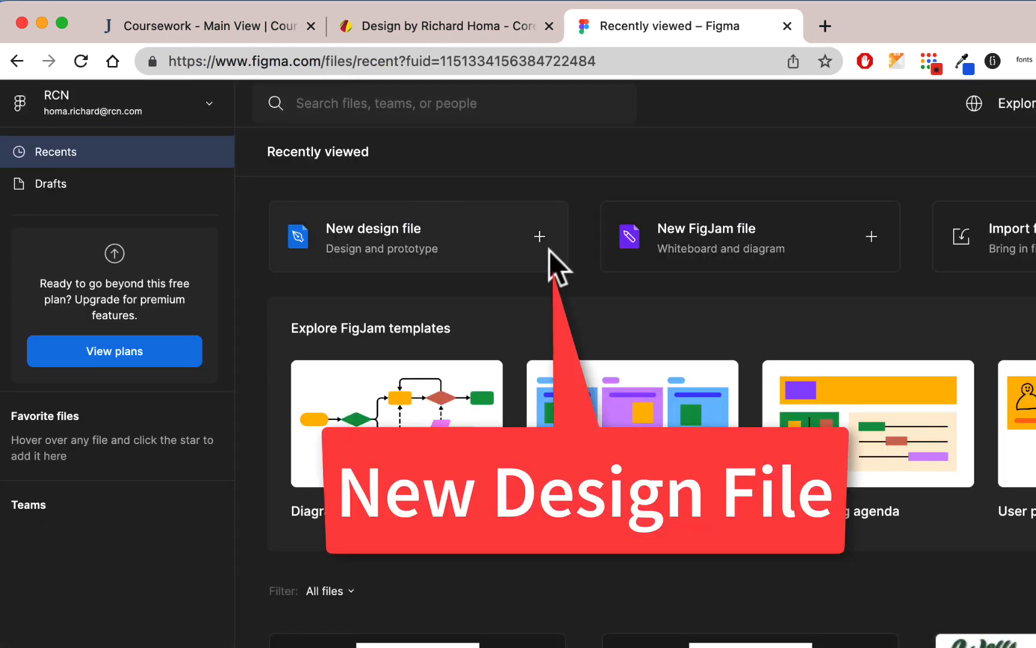
{"action": "left_click", "coordinate": [541, 237]}
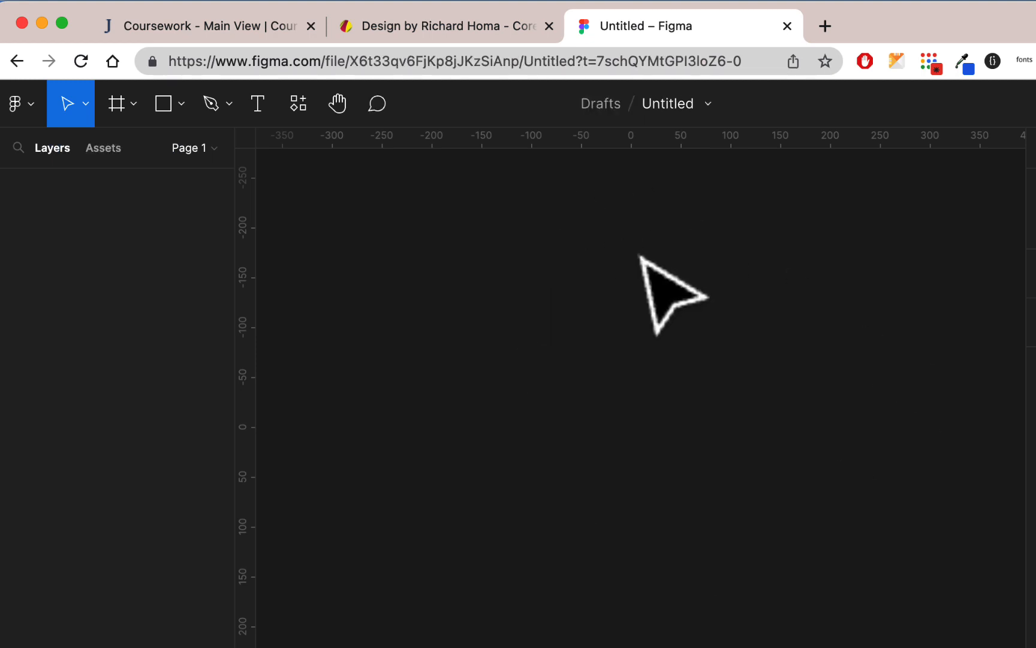
Add a frame to the empty canvas using the Letter paper preset.
{"action": "left_click", "coordinate": [135, 105]}
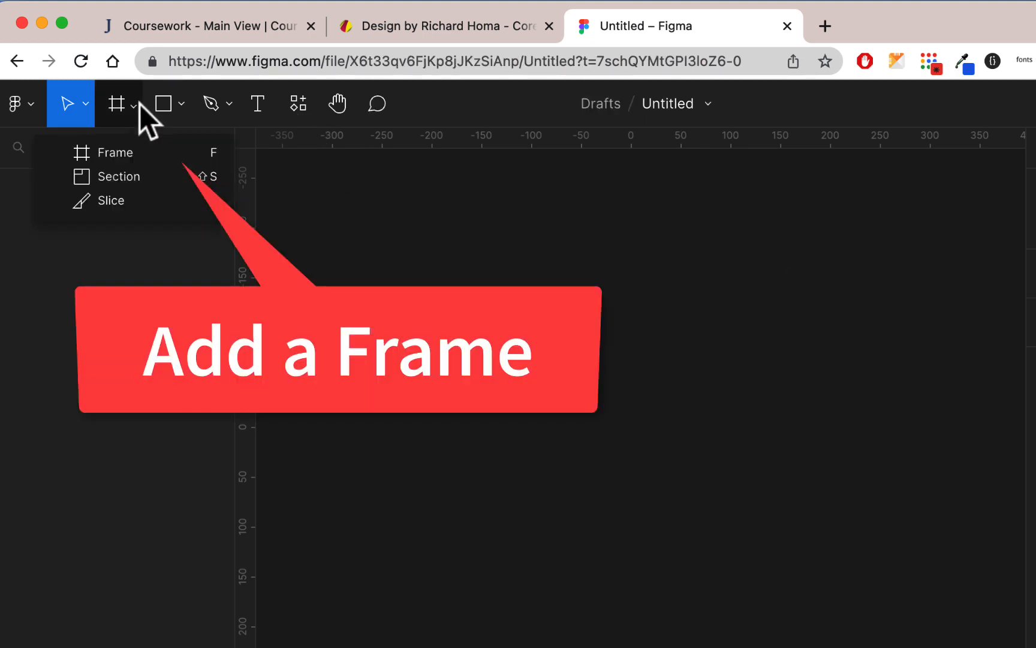
{"action": "left_click", "coordinate": [123, 152]}
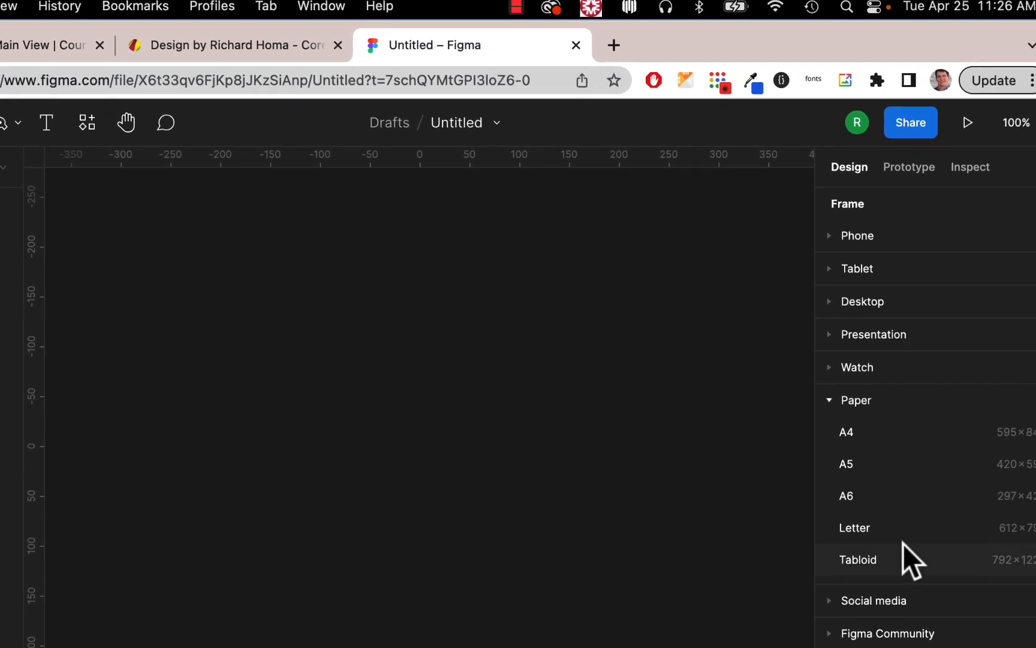
{"action": "left_click", "coordinate": [882, 530]}
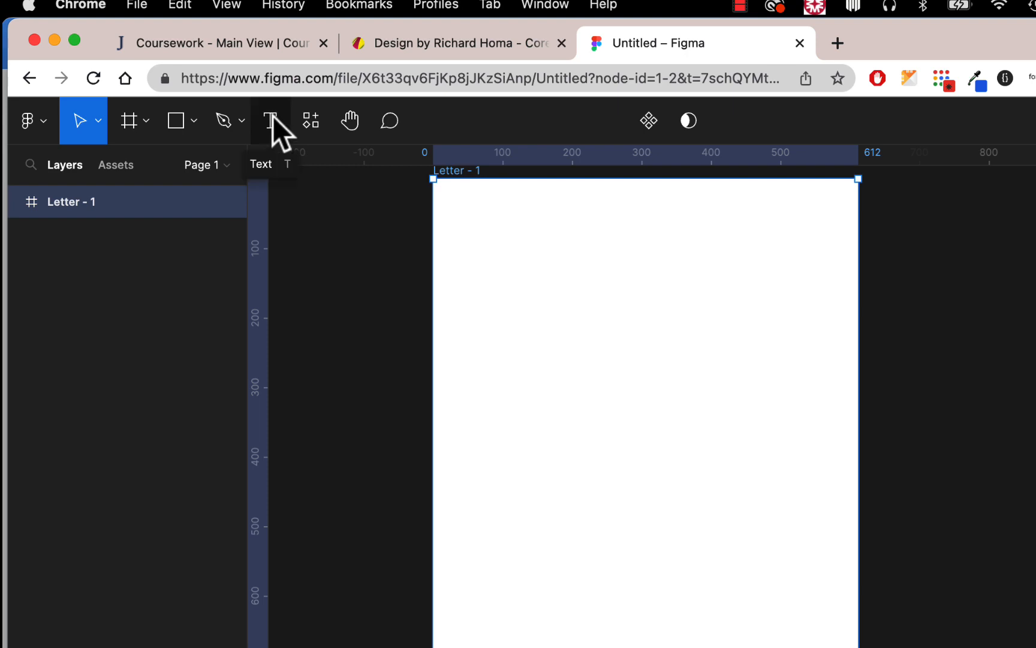
Check the Corel Vector sample and the coursework instructions, and add the text "Spring" to the letter frame in Figma.
{"action": "left_click", "coordinate": [467, 43]}
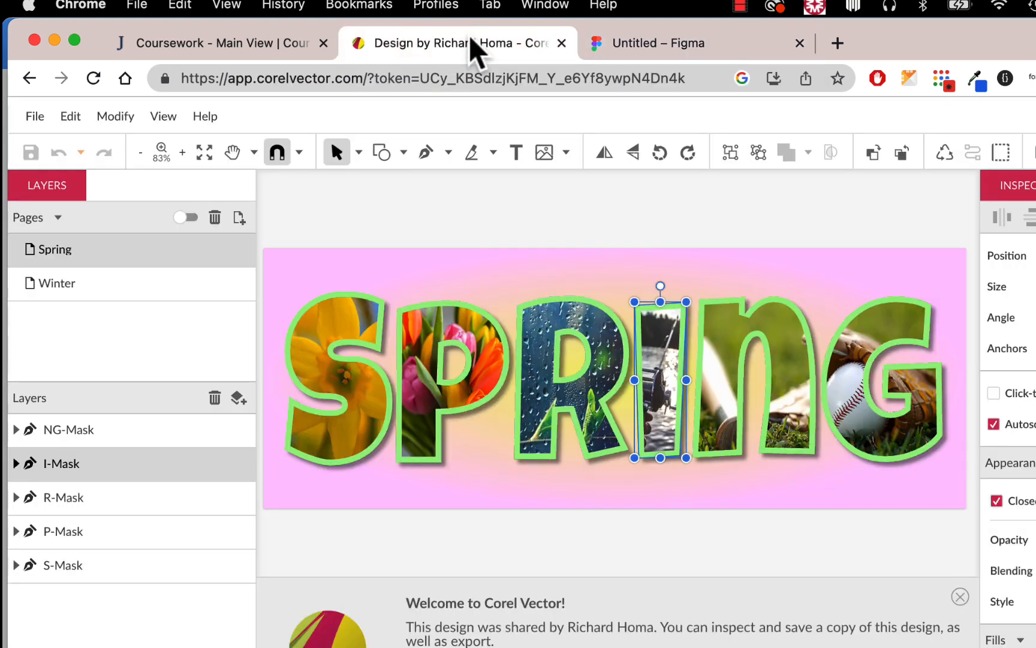
{"action": "left_click", "coordinate": [267, 53]}
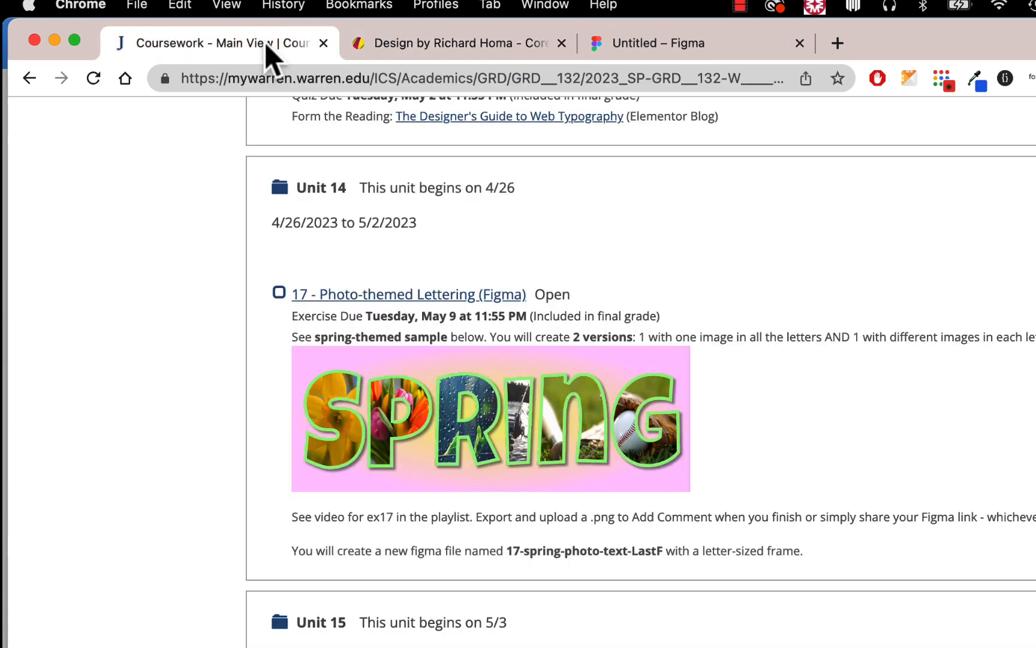
{"action": "left_click", "coordinate": [637, 48]}
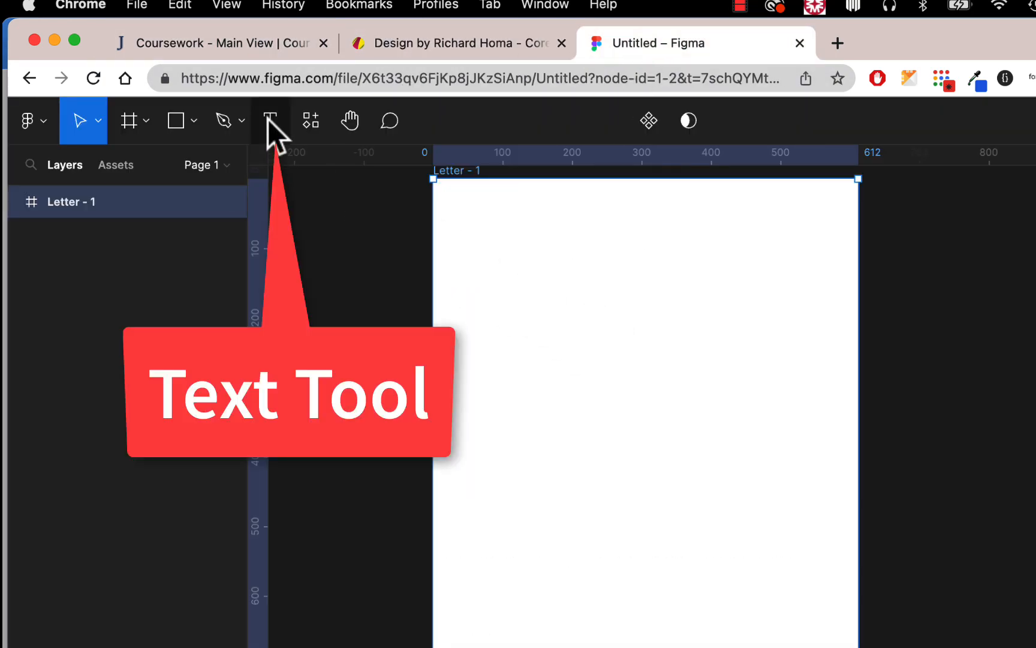
{"action": "left_click", "coordinate": [269, 119]}
{"action": "left_click", "coordinate": [481, 387]}
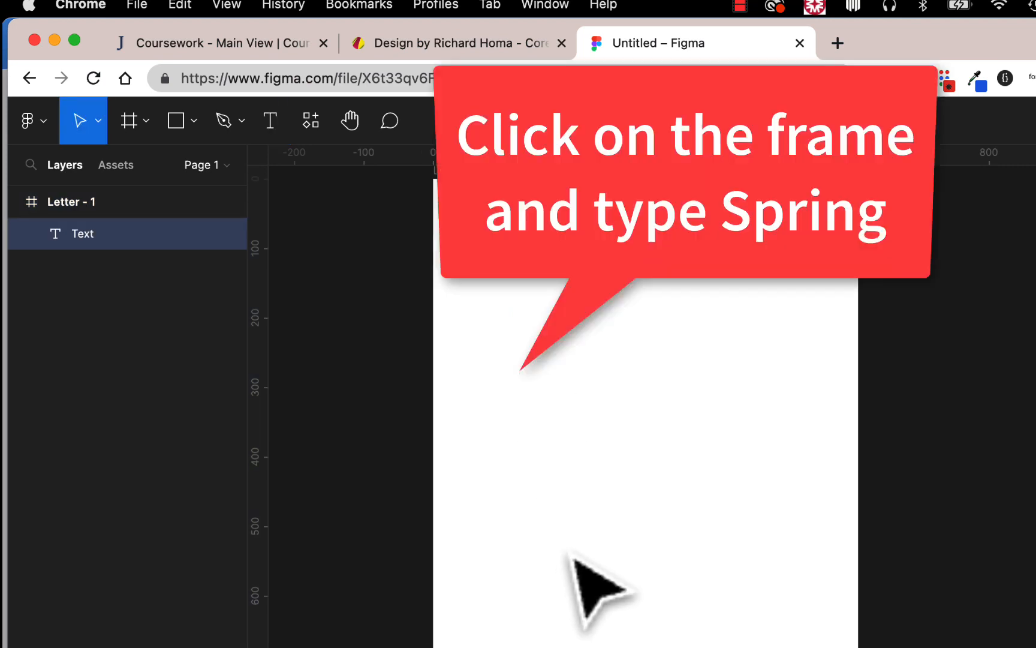
{"action": "type", "text": "Spring"}
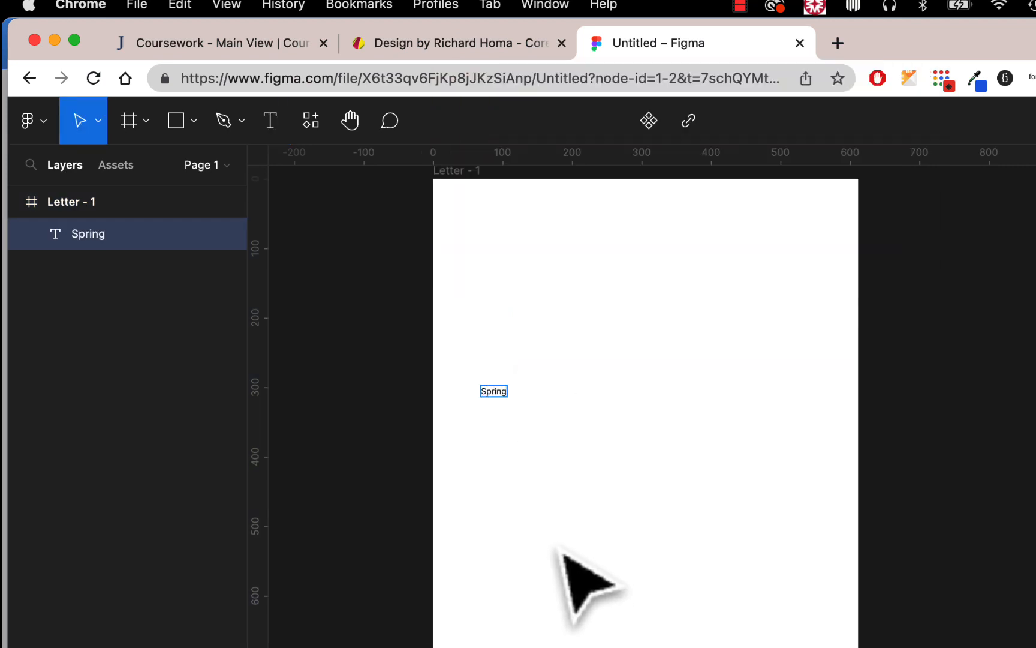
Scale the "Spring" text with the Scale tool to about 428 × 169 and place it in the upper part of the letter frame.
{"action": "left_click", "coordinate": [98, 122]}
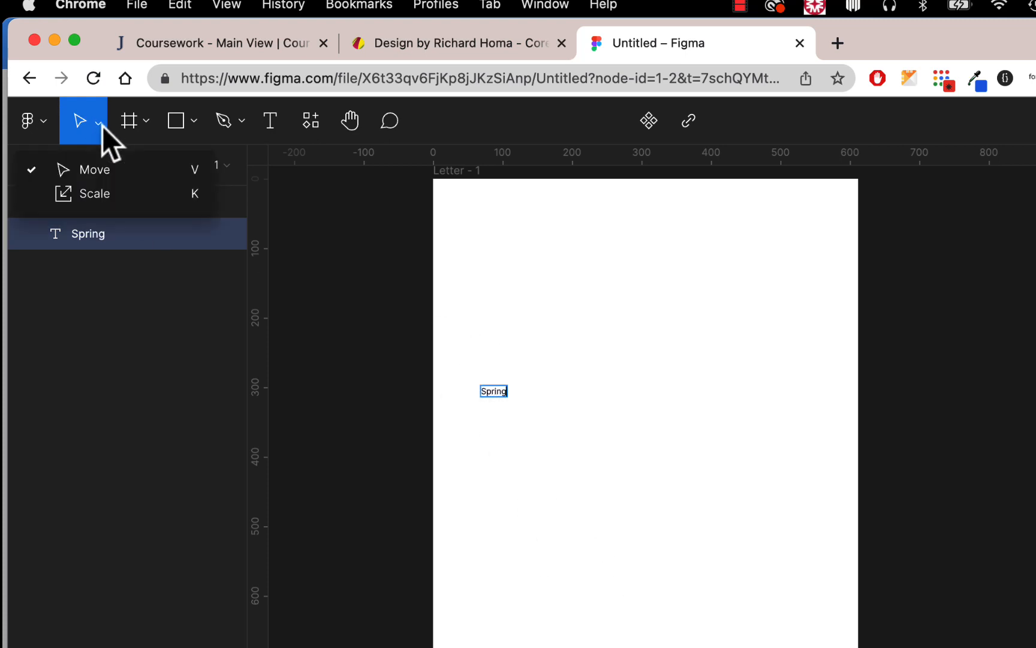
{"action": "left_click", "coordinate": [96, 194]}
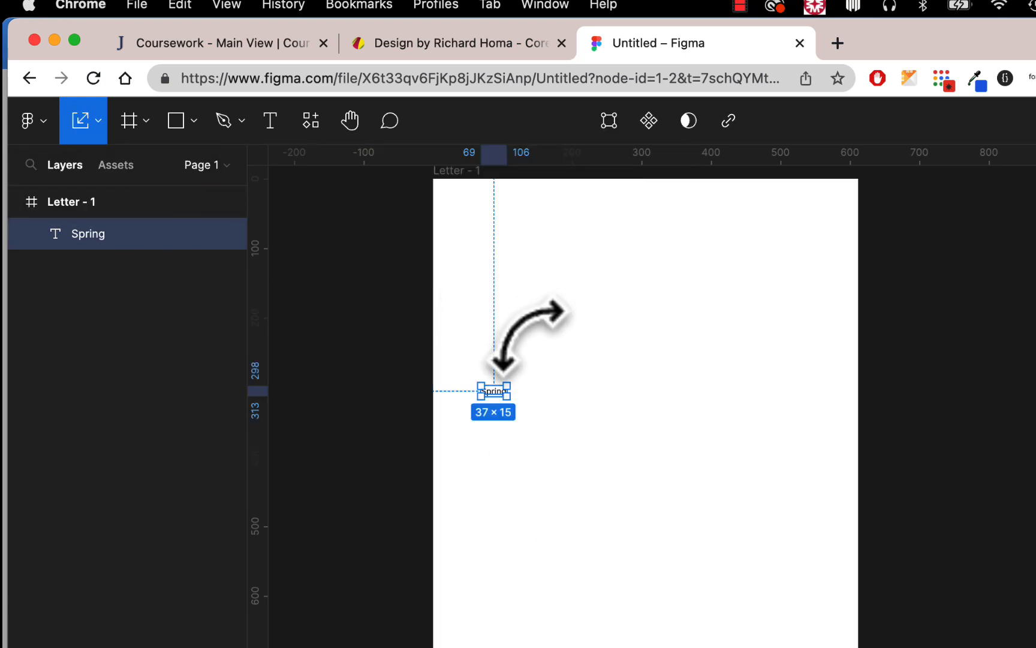
{"action": "left_click_drag", "start_coordinate": [529, 345], "coordinate": [541, 238]}
{"action": "left_click_drag", "start_coordinate": [528, 277], "coordinate": [680, 282]}
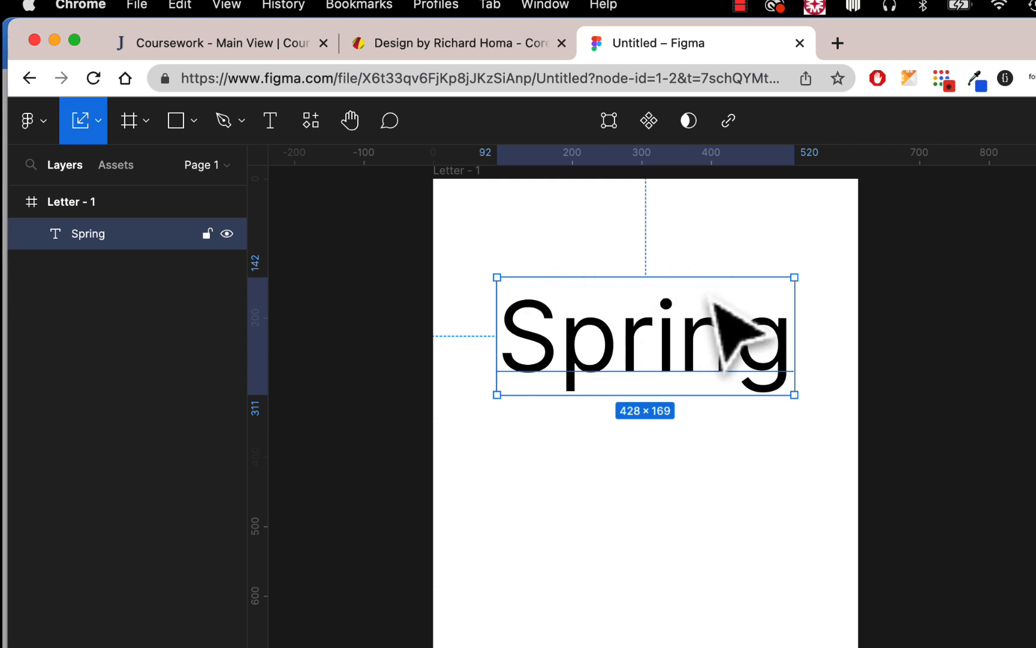
Open the Google Fonts website in a new browser tab.
{"action": "left_click", "coordinate": [839, 42]}
{"action": "type", "text": "g"}
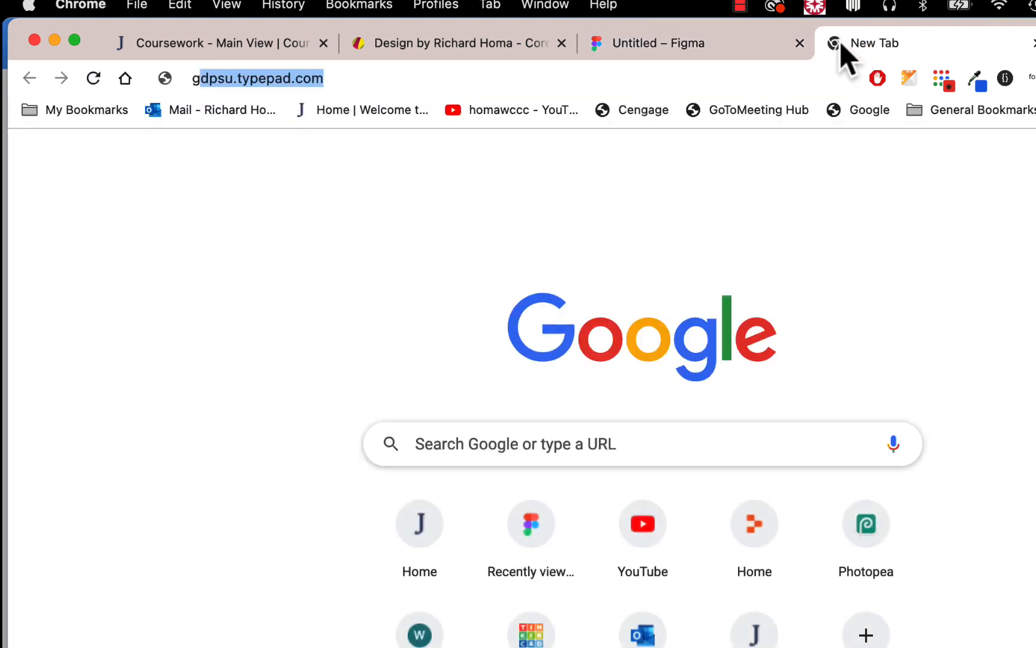
{"action": "type", "text": "ooglef"}
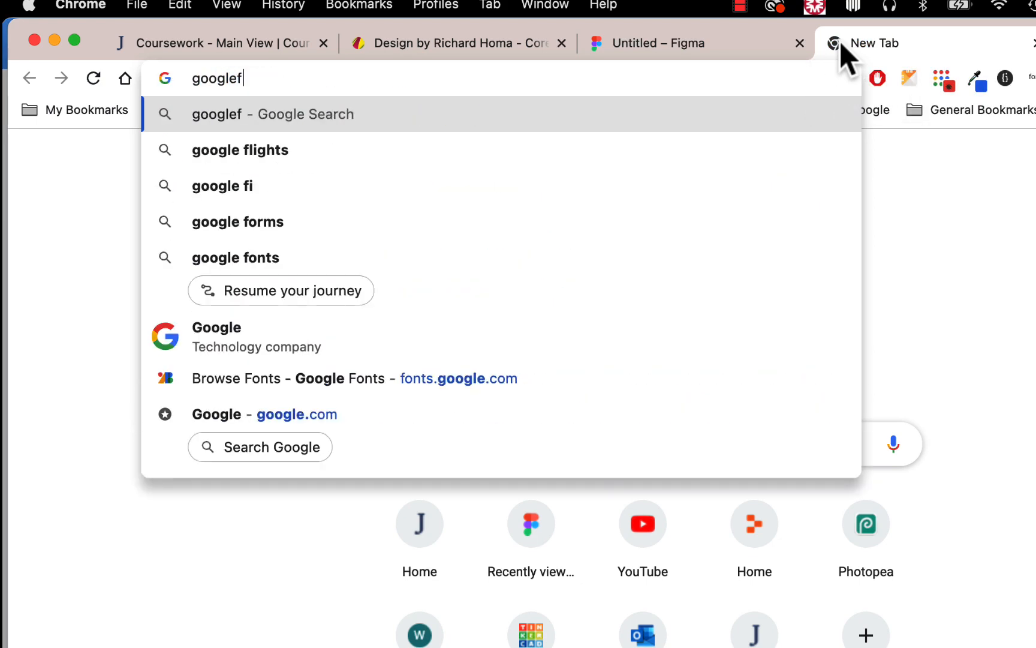
{"action": "left_click", "coordinate": [358, 377]}
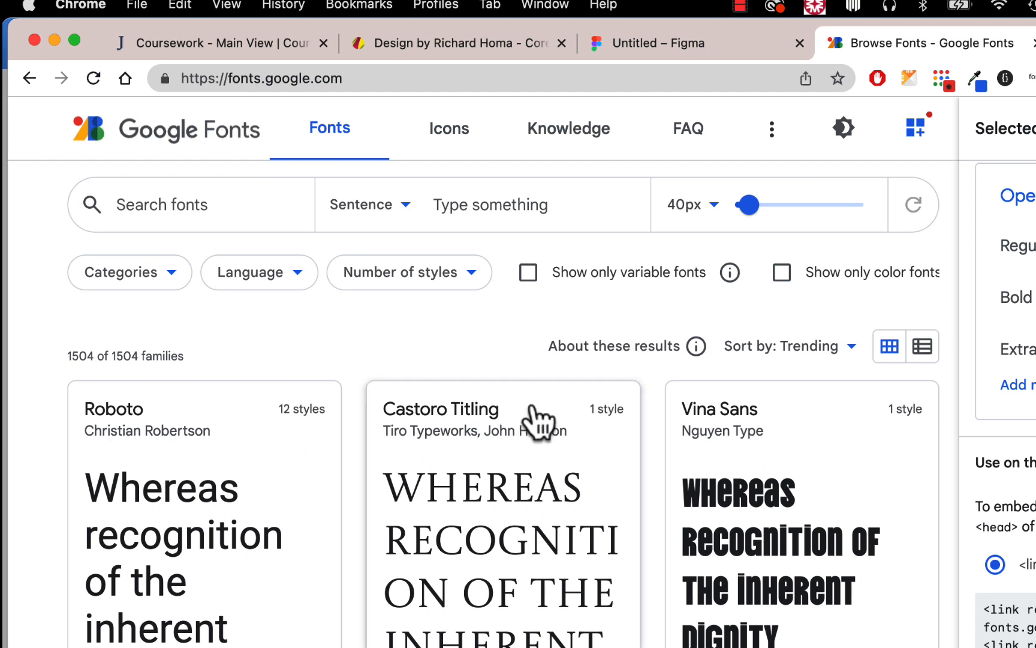
Filter the font categories to Display only, excluding Serif, Sans Serif, Handwriting and Monospace.
{"action": "left_click", "coordinate": [169, 279]}
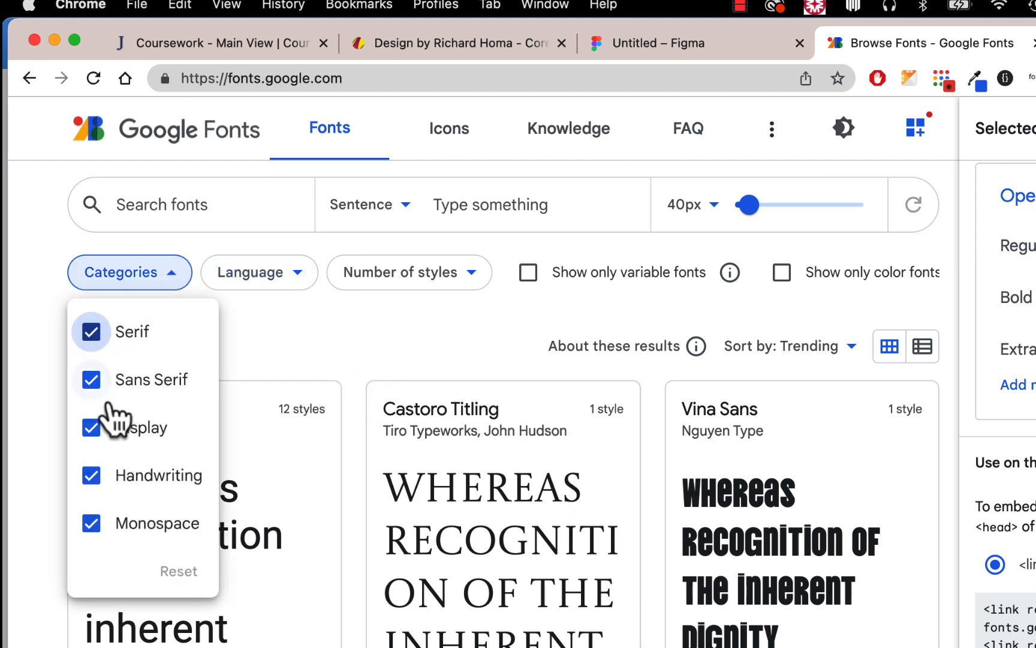
{"action": "left_click", "coordinate": [91, 380]}
{"action": "left_click", "coordinate": [91, 332]}
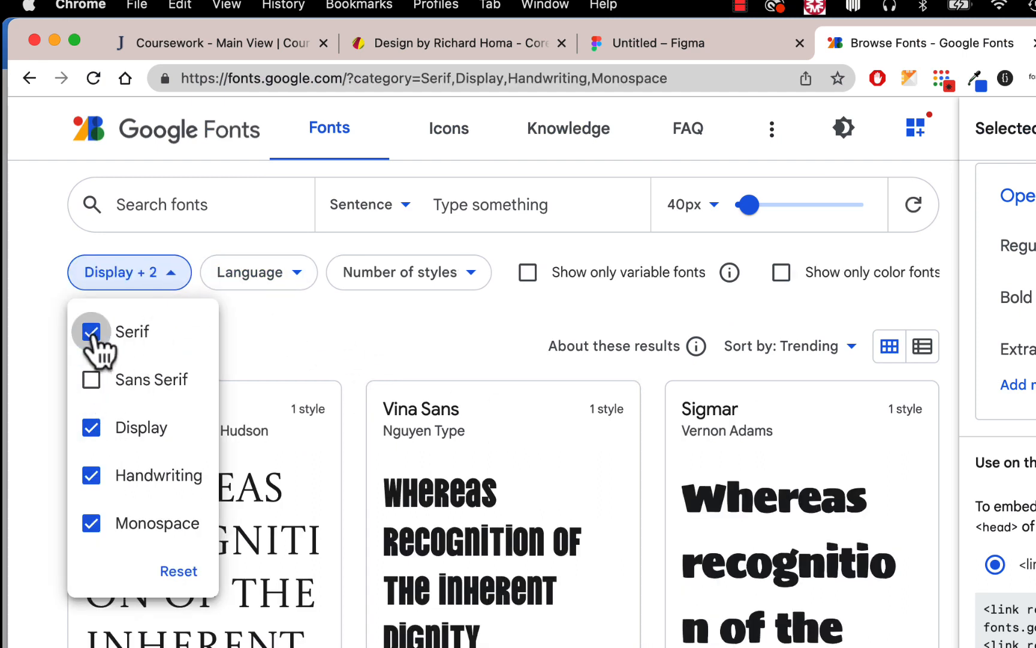
{"action": "left_click", "coordinate": [91, 475]}
{"action": "left_click", "coordinate": [92, 522]}
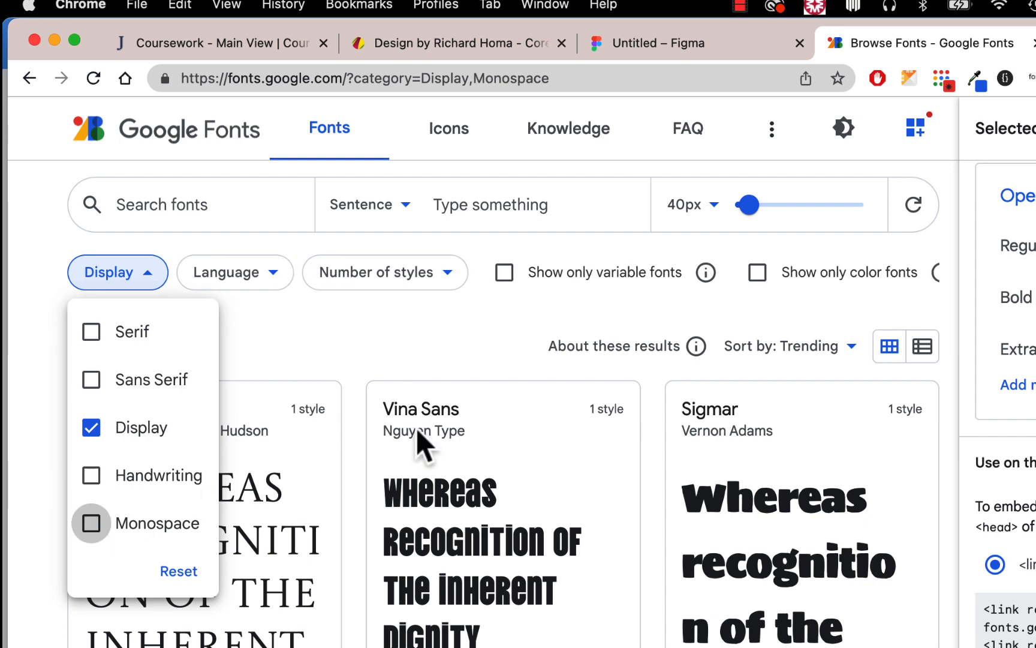
{"action": "left_click", "coordinate": [450, 333]}
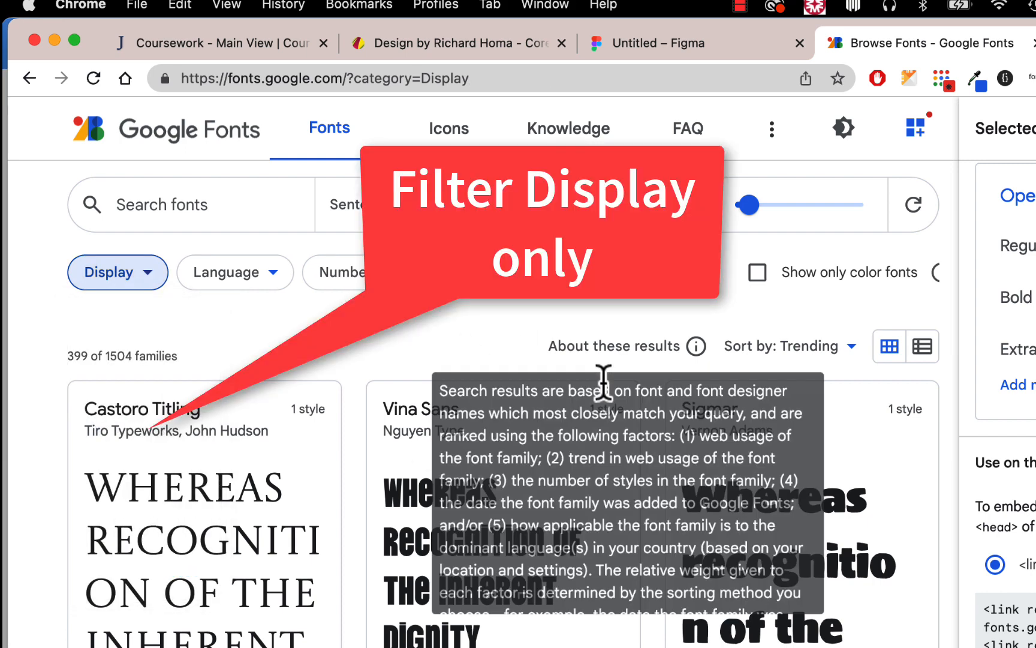
Browse the display fonts for a thick, heavy typeface suitable for filling letters with photos.
{"action": "scroll", "coordinate": [607, 382], "scroll_direction": "down", "scroll_amount": 1}
{"action": "scroll", "coordinate": [839, 450], "scroll_direction": "down", "scroll_amount": 4}
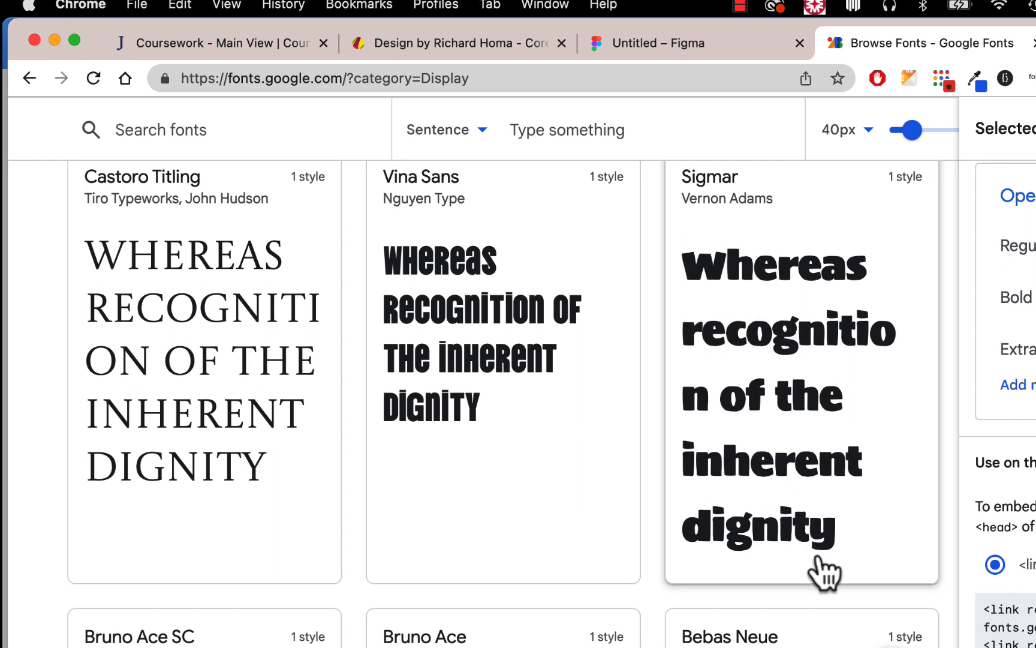
{"action": "scroll", "coordinate": [774, 440], "scroll_direction": "down", "scroll_amount": 1}
{"action": "scroll", "coordinate": [779, 435], "scroll_direction": "up", "scroll_amount": 2}
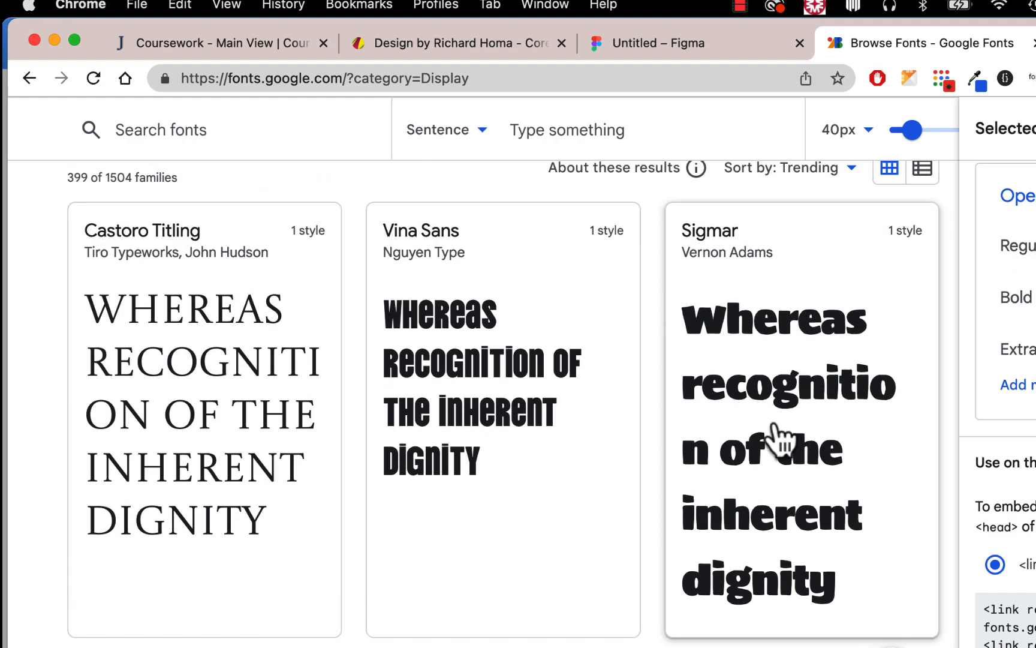
{"action": "scroll", "coordinate": [726, 321], "scroll_direction": "down", "scroll_amount": 5}
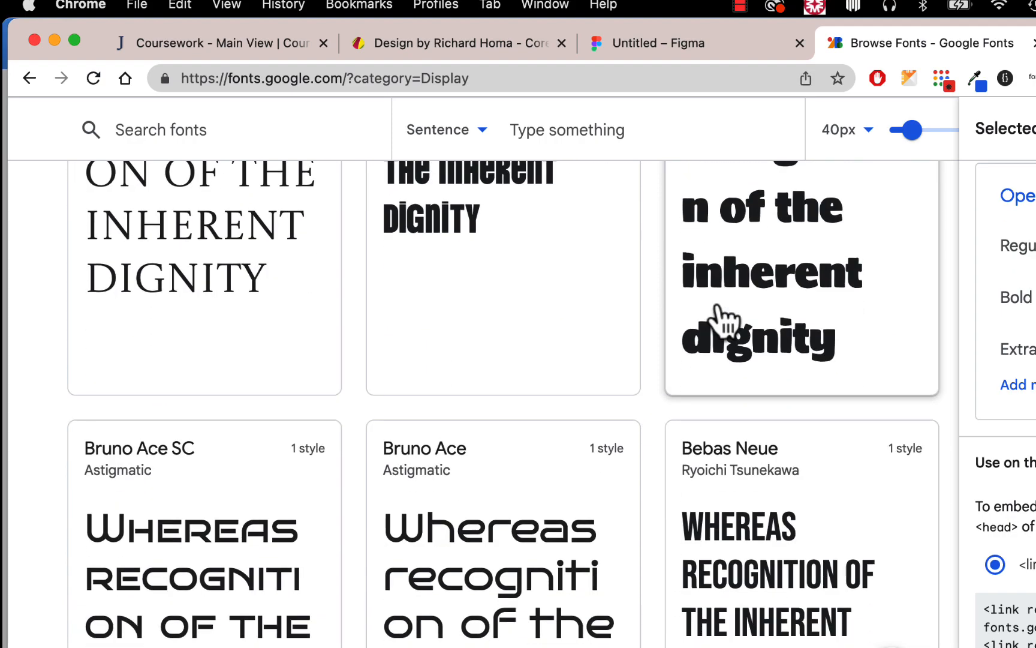
{"action": "scroll", "coordinate": [726, 321], "scroll_direction": "down", "scroll_amount": 20}
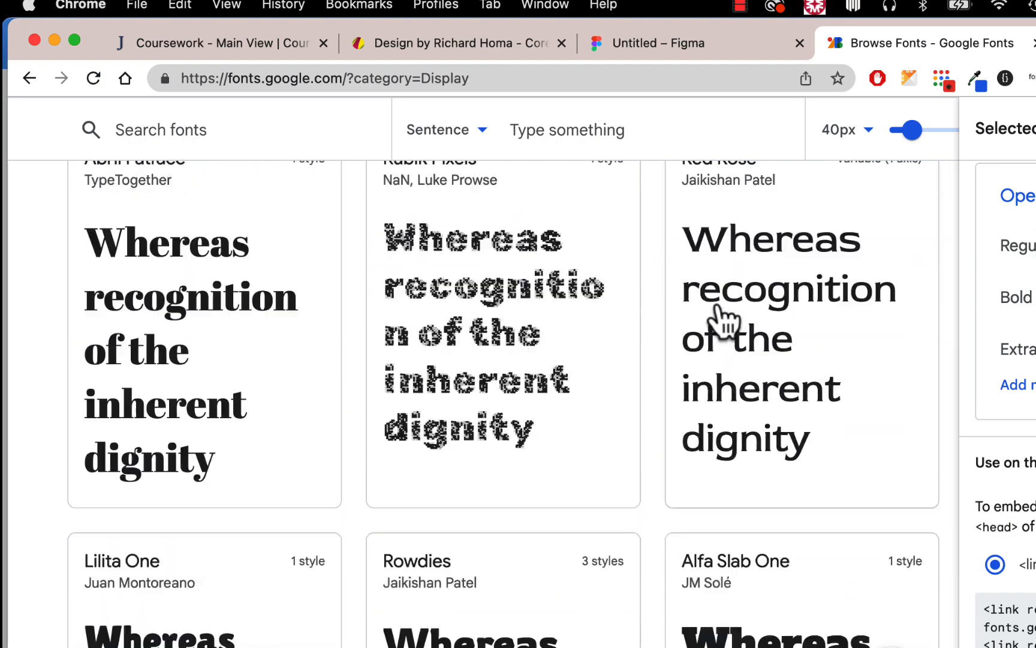
{"action": "scroll", "coordinate": [723, 318], "scroll_direction": "down", "scroll_amount": 10}
{"action": "scroll", "coordinate": [719, 315], "scroll_direction": "up", "scroll_amount": 4}
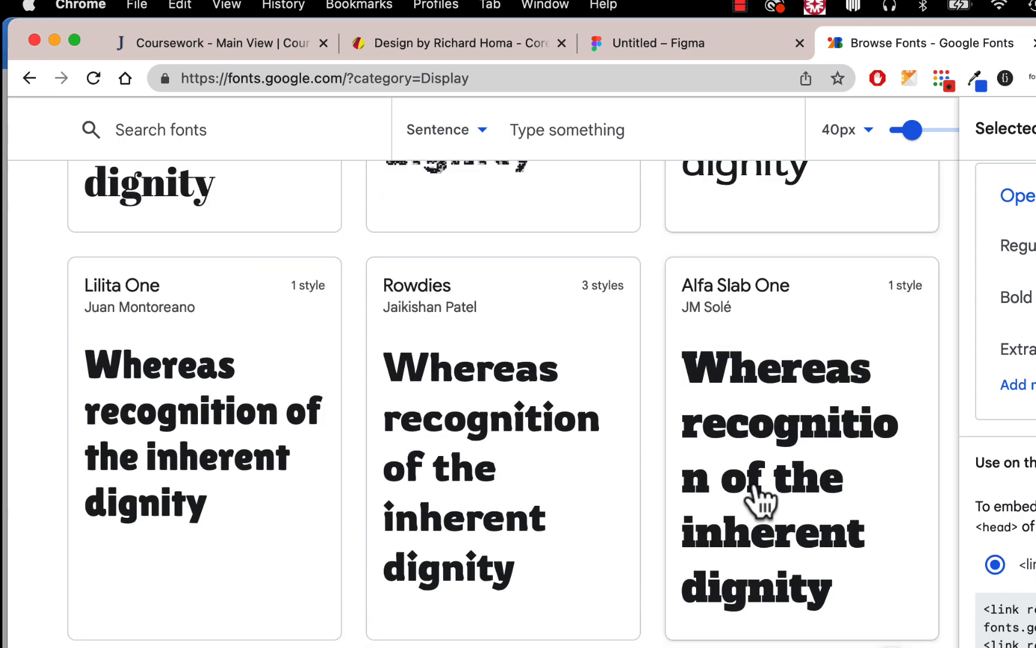
{"action": "scroll", "coordinate": [760, 509], "scroll_direction": "down", "scroll_amount": 5}
{"action": "scroll", "coordinate": [763, 514], "scroll_direction": "up", "scroll_amount": 5}
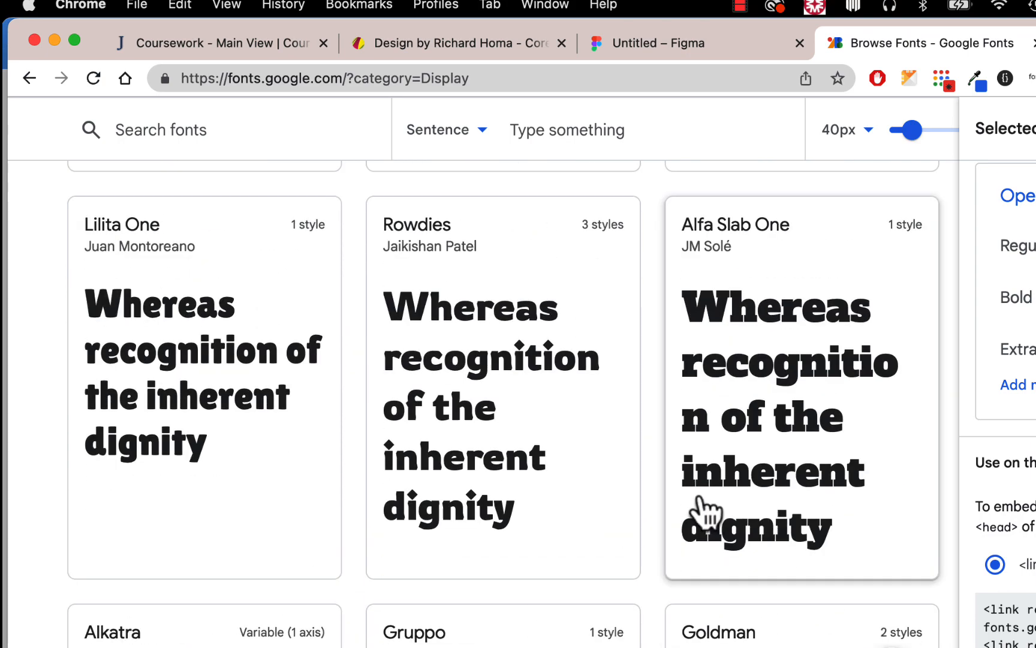
{"action": "scroll", "coordinate": [439, 479], "scroll_direction": "up", "scroll_amount": 5}
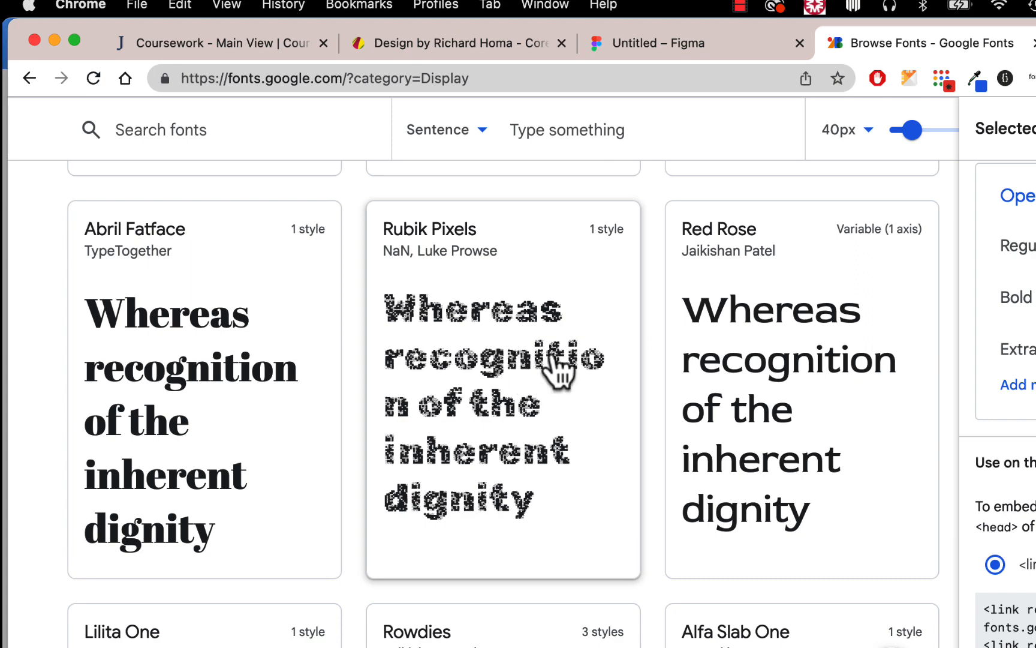
{"action": "scroll", "coordinate": [555, 372], "scroll_direction": "down", "scroll_amount": 5}
{"action": "scroll", "coordinate": [558, 368], "scroll_direction": "down", "scroll_amount": 2}
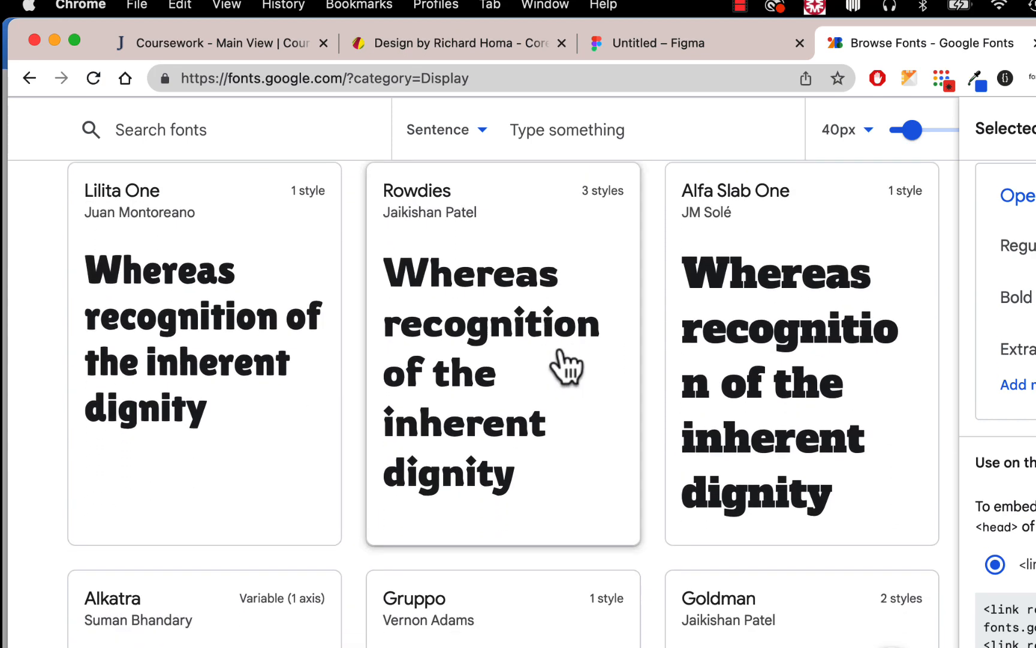
{"action": "scroll", "coordinate": [522, 338], "scroll_direction": "down", "scroll_amount": 1}
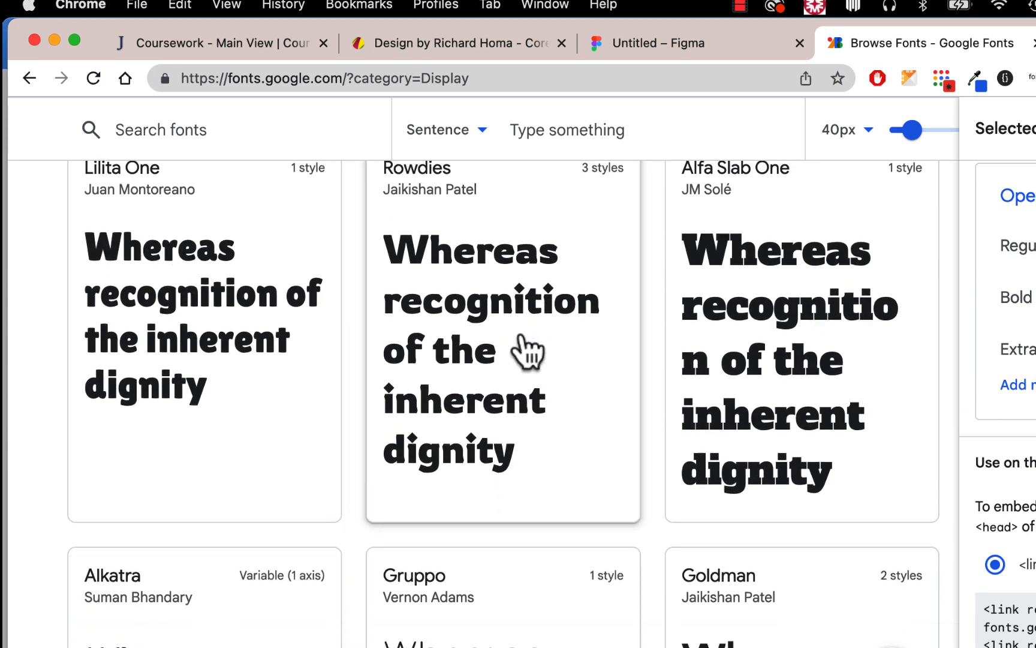
Compare the thick display fonts in the list, looking closely at Titan One and Passion One.
{"action": "scroll", "coordinate": [528, 352], "scroll_direction": "down", "scroll_amount": 15}
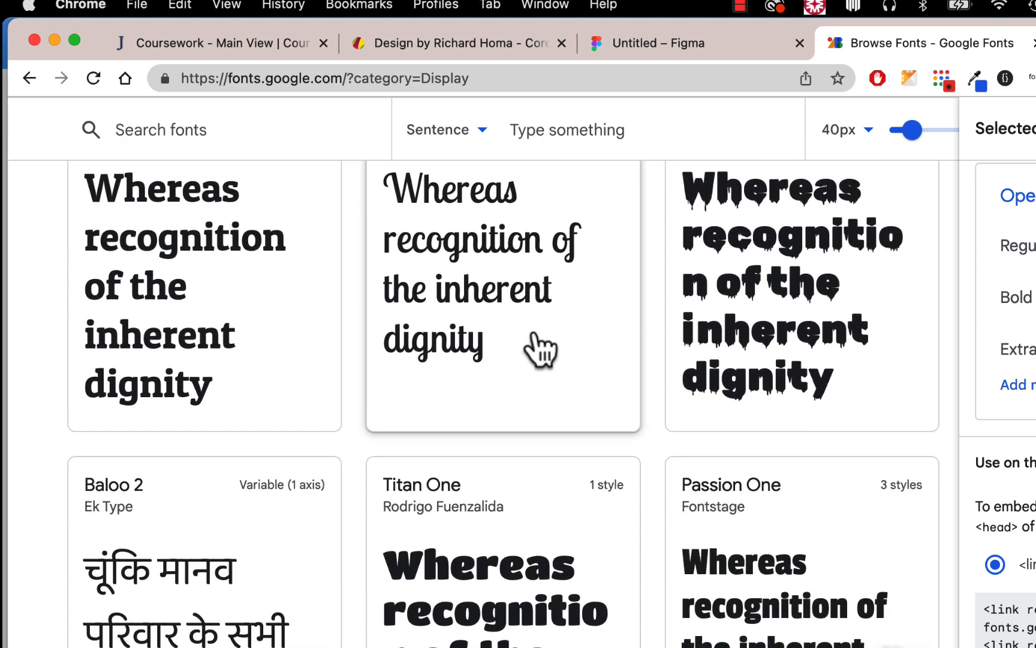
{"action": "scroll", "coordinate": [775, 308], "scroll_direction": "up", "scroll_amount": 1}
{"action": "scroll", "coordinate": [794, 336], "scroll_direction": "down", "scroll_amount": 3}
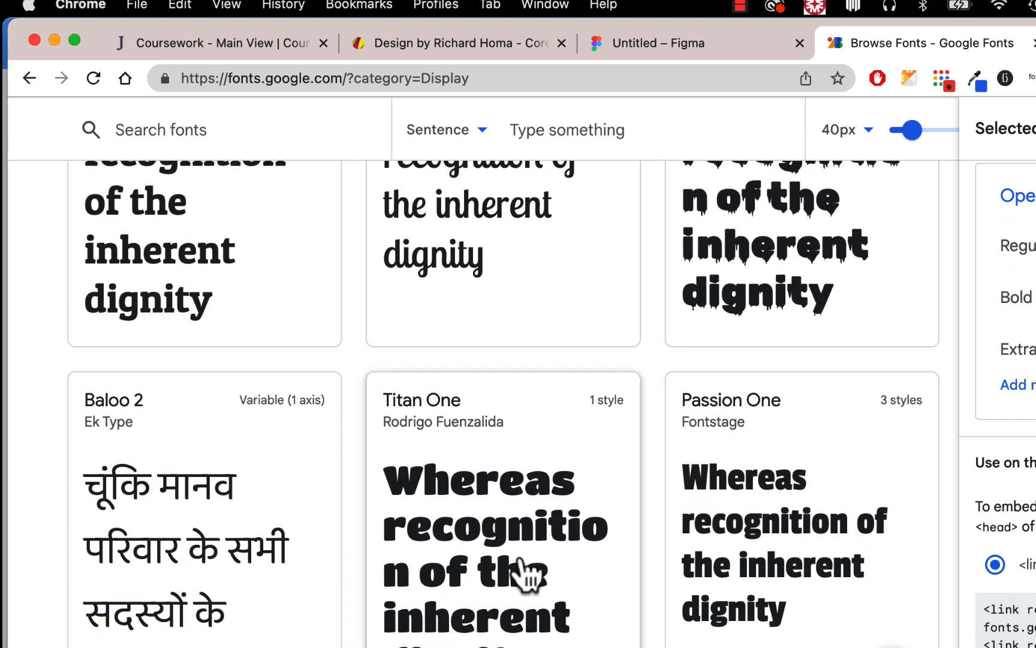
{"action": "scroll", "coordinate": [527, 576], "scroll_direction": "down", "scroll_amount": 3}
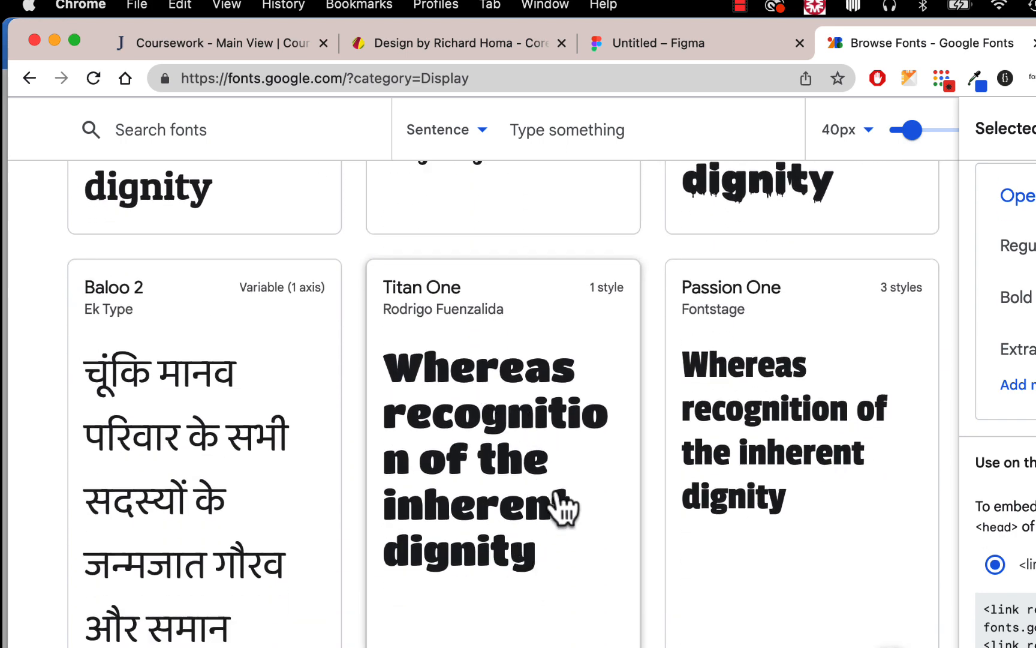
{"action": "scroll", "coordinate": [493, 435], "scroll_direction": "up", "scroll_amount": 10}
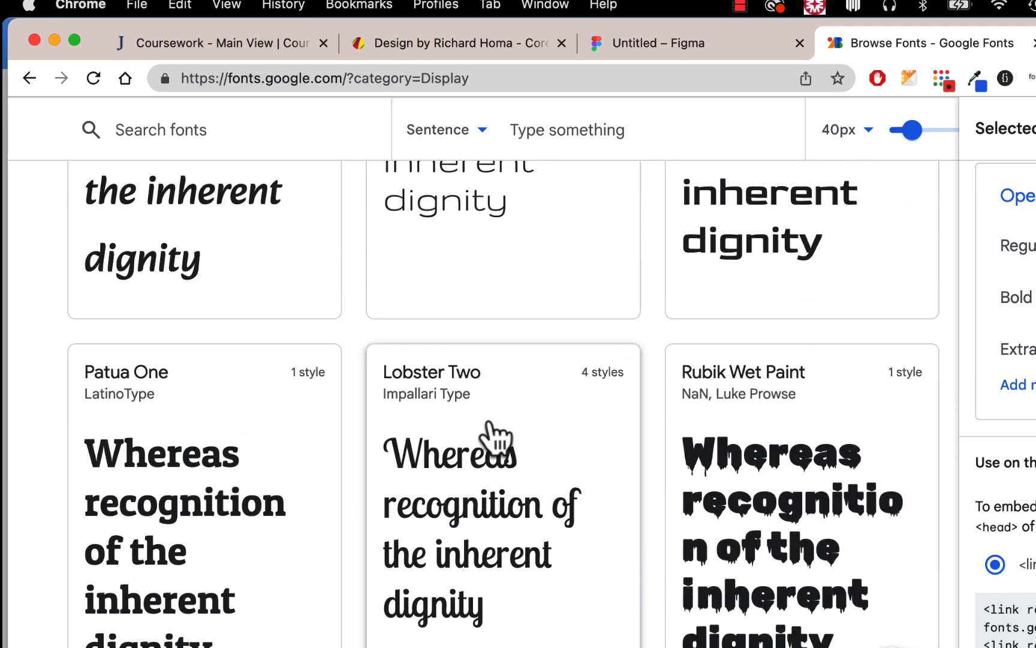
{"action": "scroll", "coordinate": [493, 439], "scroll_direction": "down", "scroll_amount": 11}
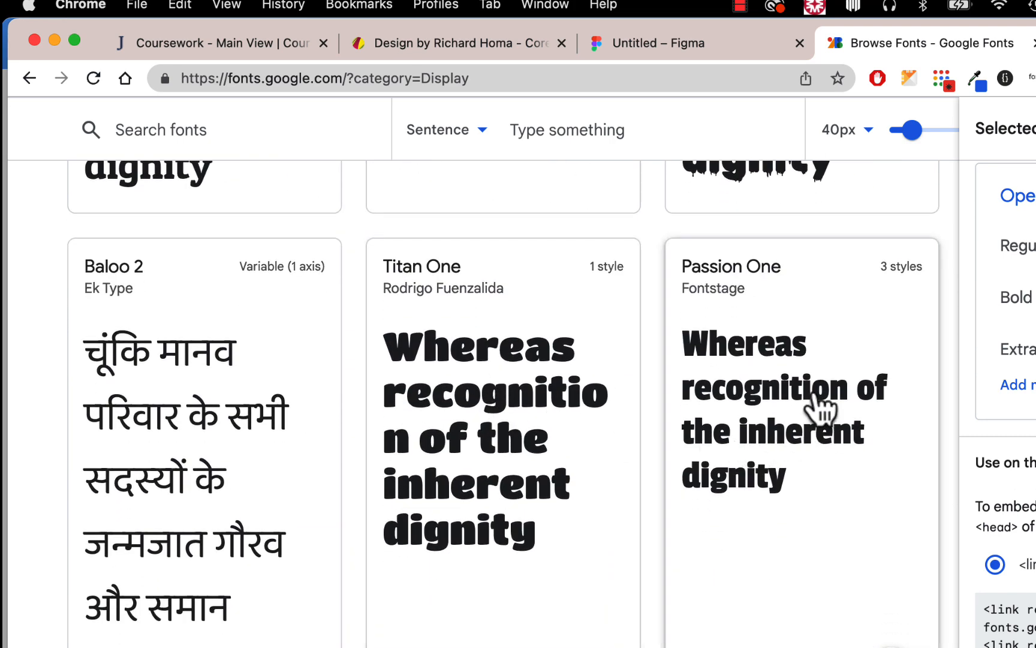
{"action": "scroll", "coordinate": [817, 407], "scroll_direction": "up", "scroll_amount": 10}
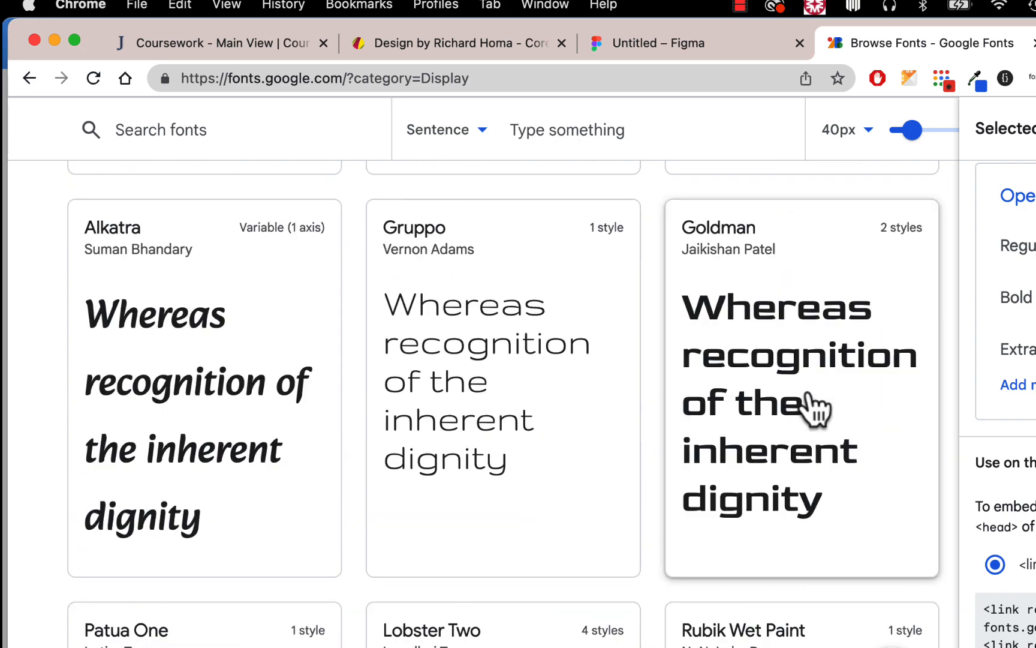
{"action": "scroll", "coordinate": [815, 408], "scroll_direction": "down", "scroll_amount": 10}
Open the Passion One specimen and examine its heavier styles, including Bold 700 and Black 900.
{"action": "left_click", "coordinate": [807, 393]}
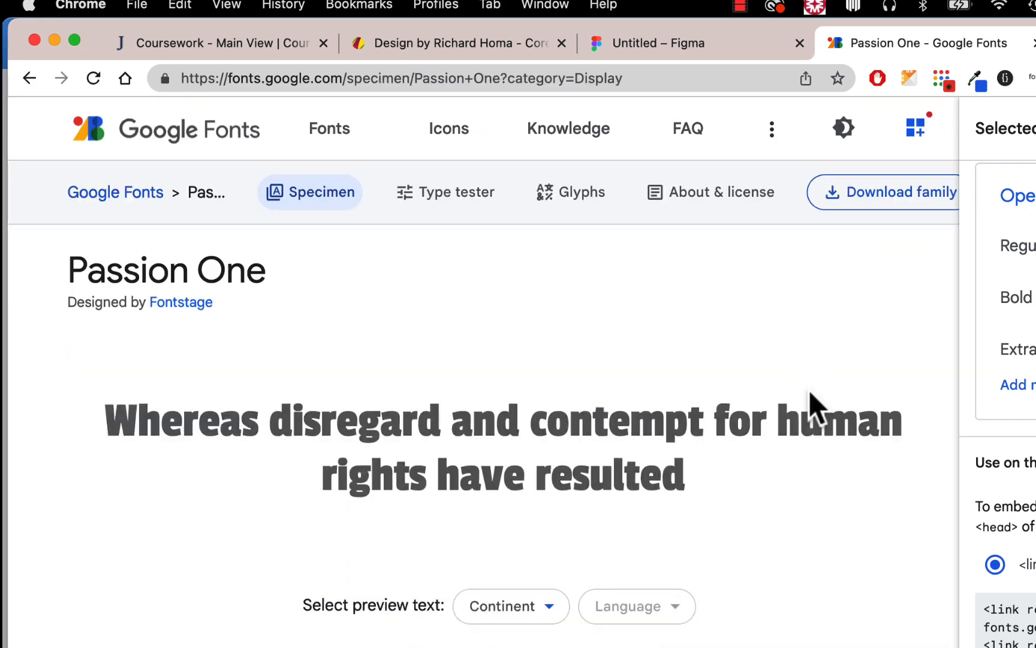
{"action": "scroll", "coordinate": [537, 358], "scroll_direction": "down", "scroll_amount": 4}
{"action": "scroll", "coordinate": [537, 359], "scroll_direction": "down", "scroll_amount": 10}
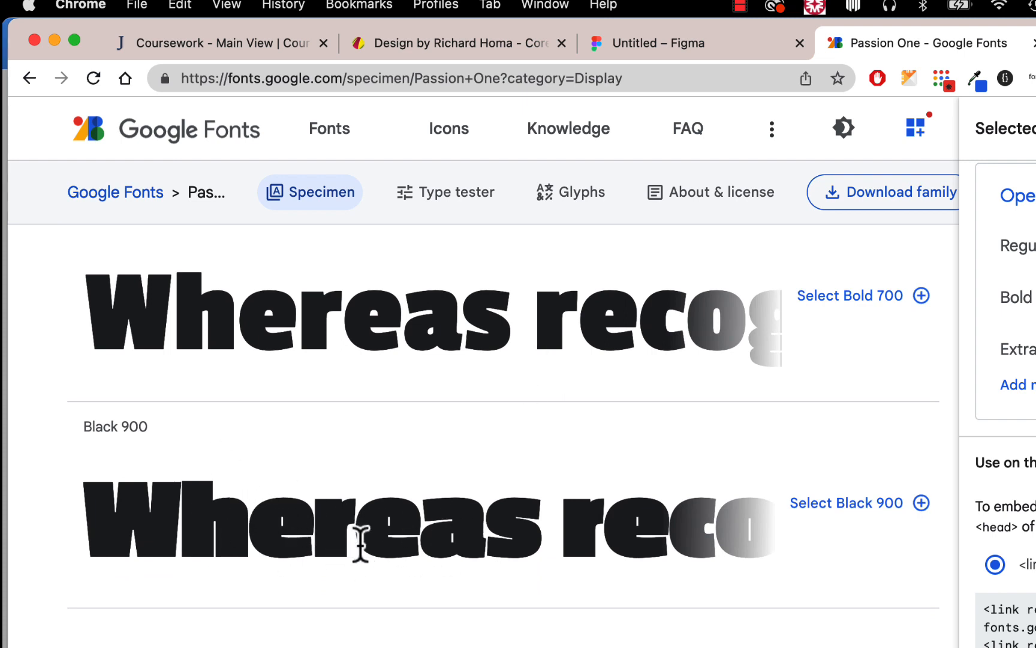
{"action": "scroll", "coordinate": [360, 543], "scroll_direction": "up", "scroll_amount": 12}
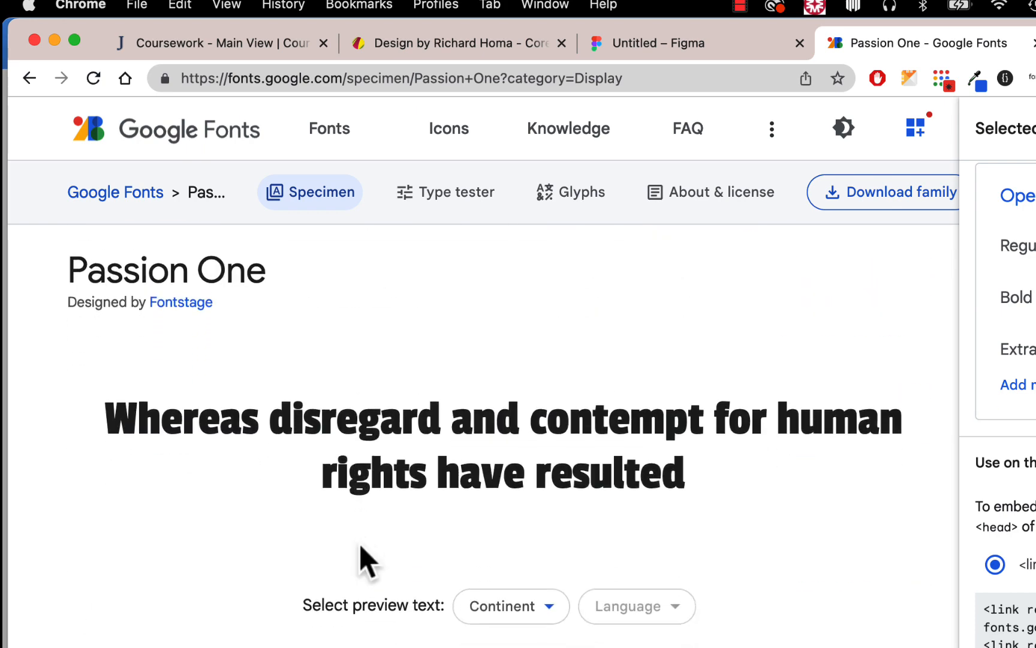
Return to the Figma file, switch back to the Move tool and change the "Spring" text's font to Titan One.
{"action": "left_click", "coordinate": [696, 48]}
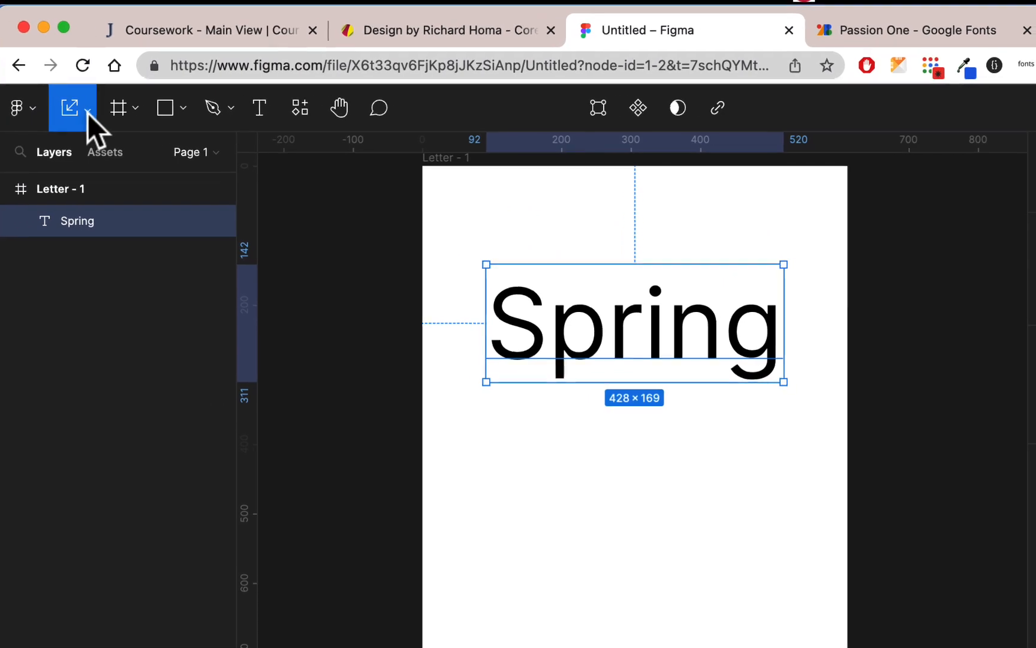
{"action": "left_click", "coordinate": [88, 112]}
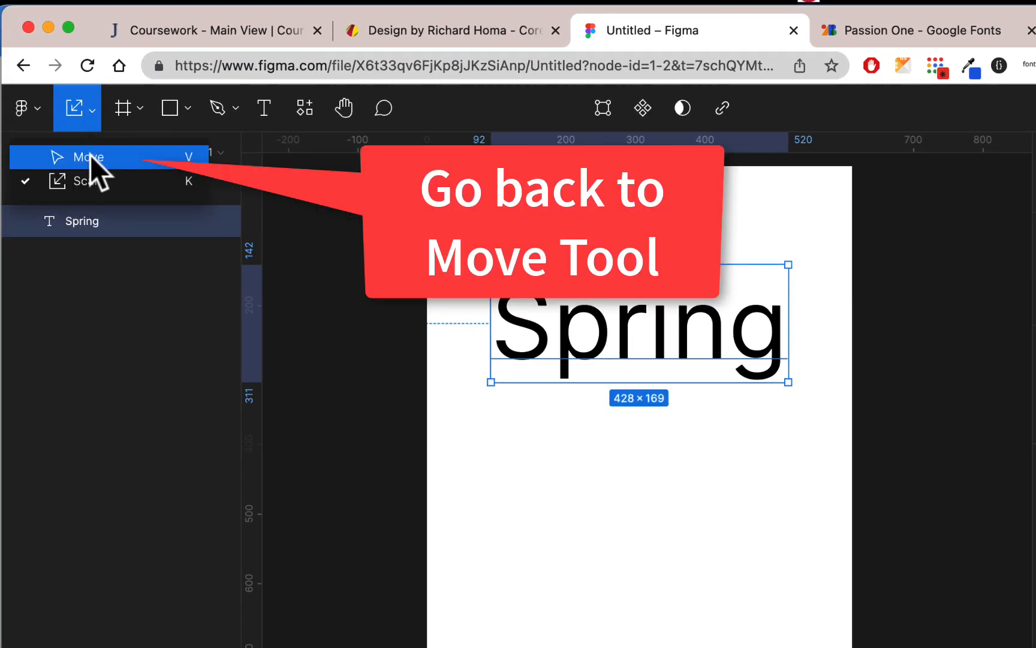
{"action": "left_click", "coordinate": [90, 155]}
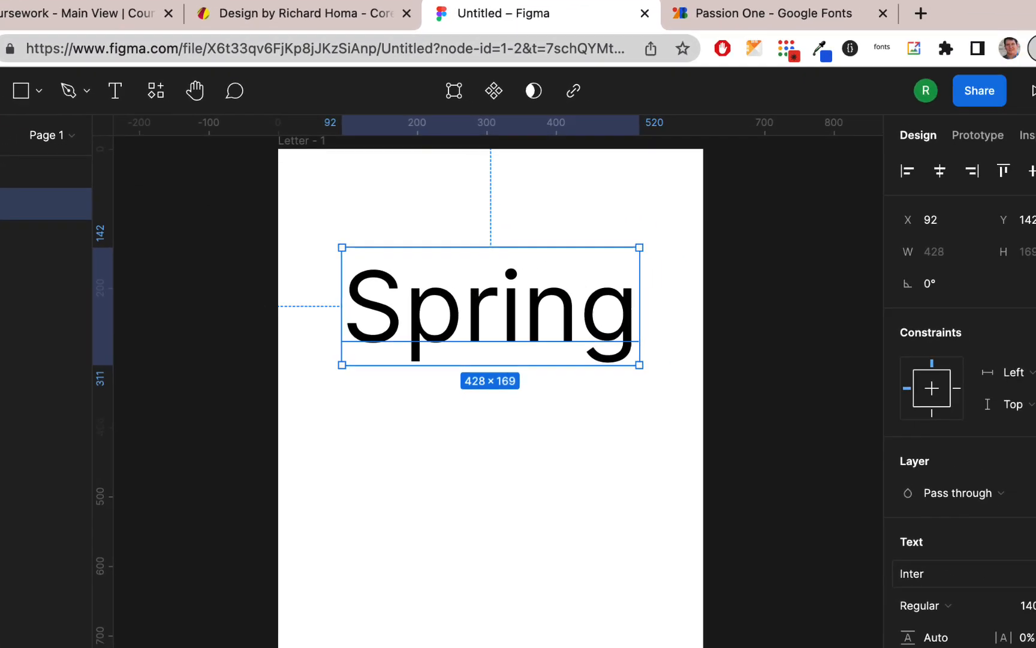
{"action": "left_click", "coordinate": [1013, 562]}
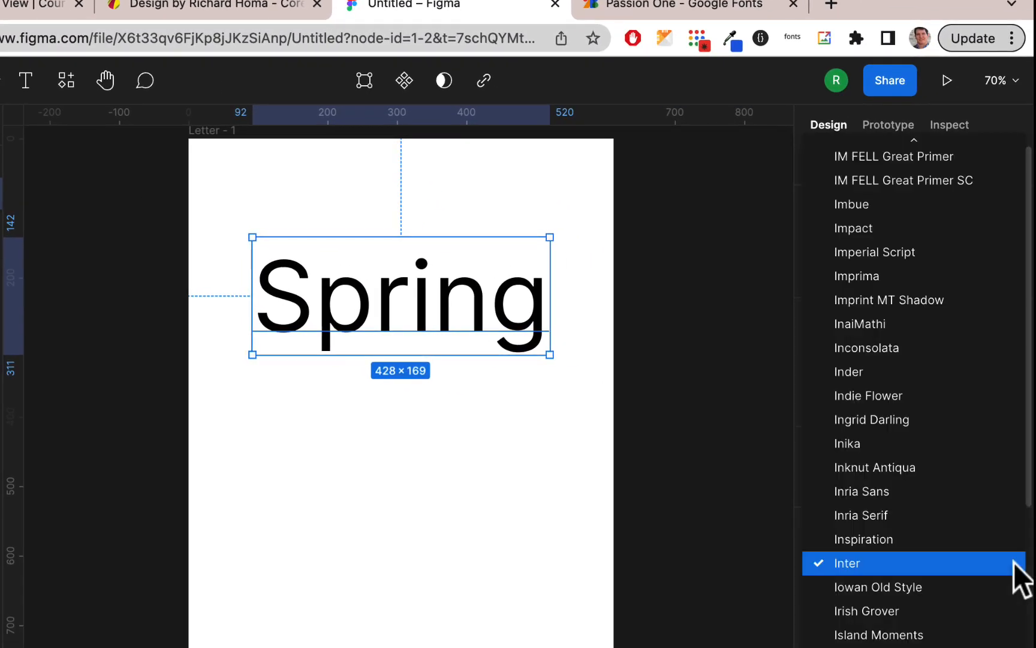
{"action": "scroll", "coordinate": [1014, 561], "scroll_direction": "down", "scroll_amount": 20}
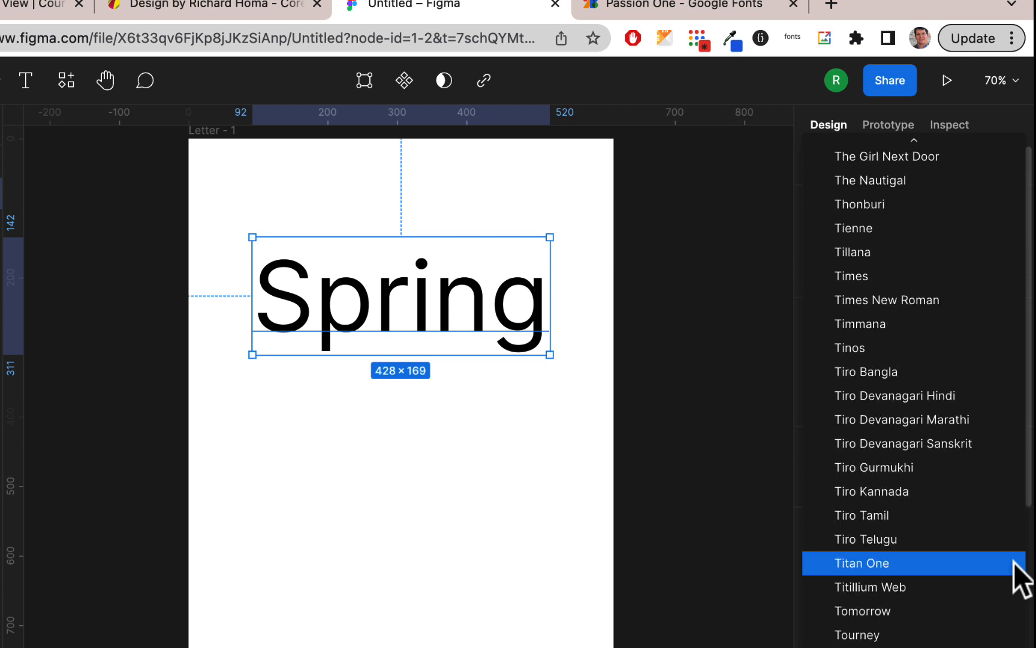
{"action": "left_click", "coordinate": [886, 561]}
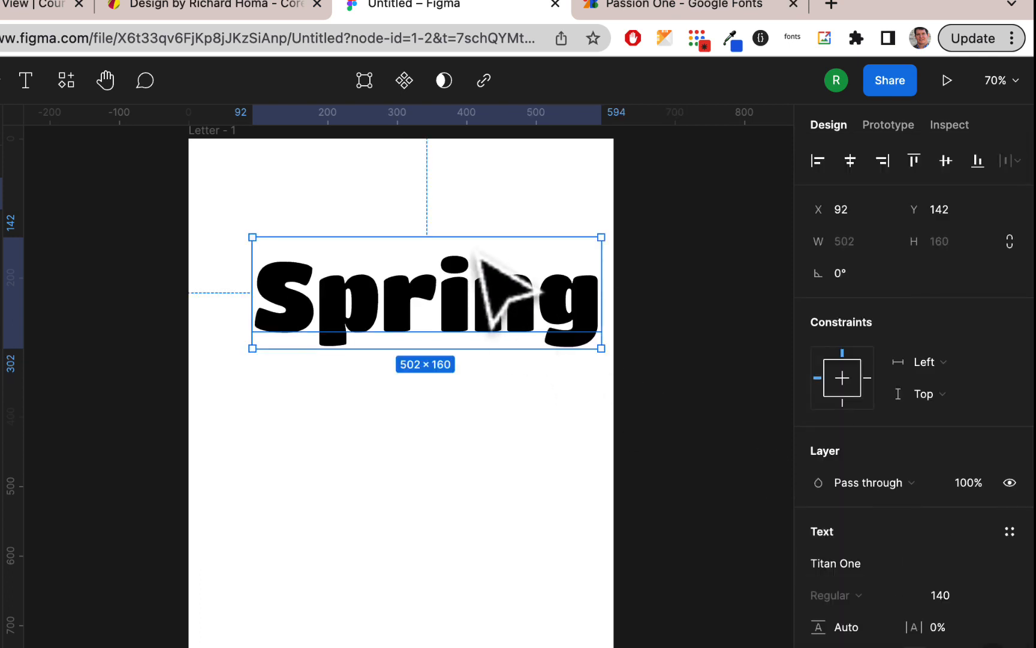
Shift the "Spring" text up and left to about X 55 and set its letter case to uppercase.
{"action": "left_click_drag", "start_coordinate": [462, 273], "coordinate": [429, 243]}
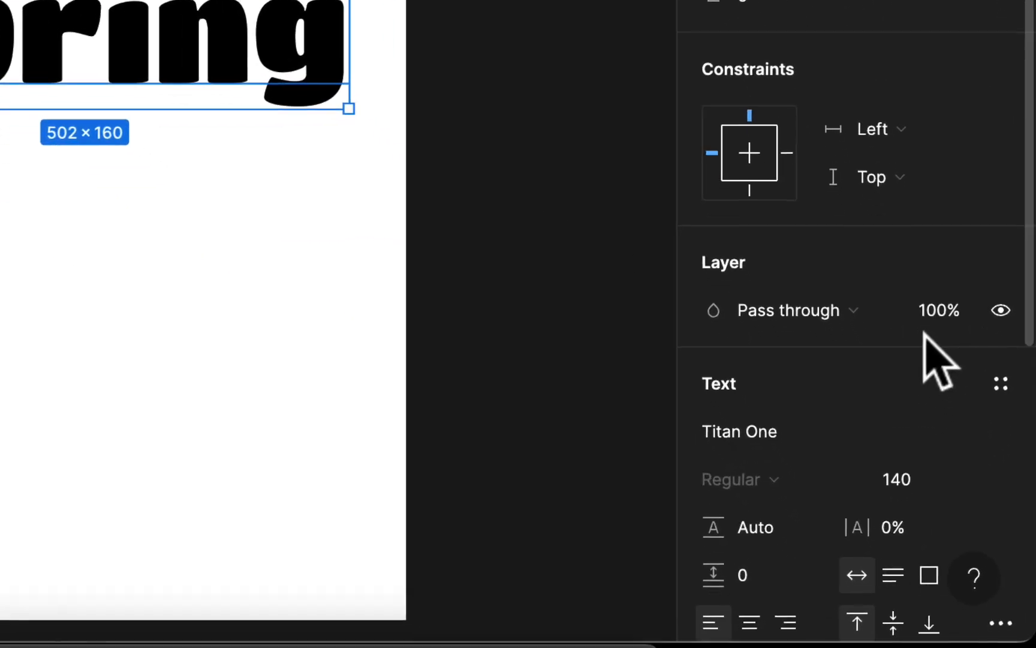
{"action": "scroll", "coordinate": [967, 349], "scroll_direction": "down", "scroll_amount": 2}
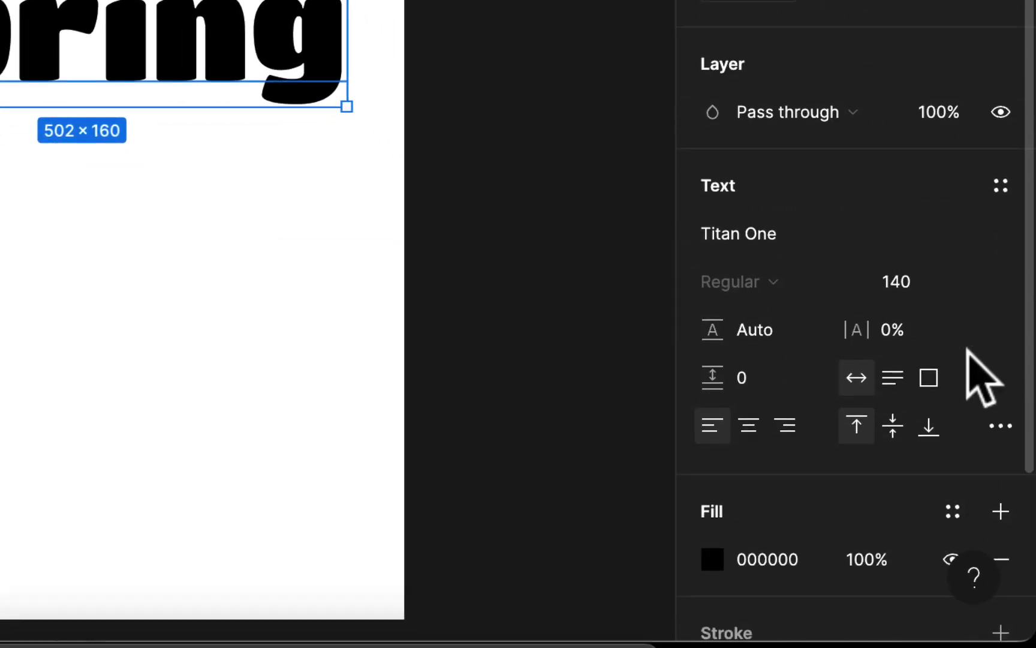
{"action": "left_click", "coordinate": [999, 424]}
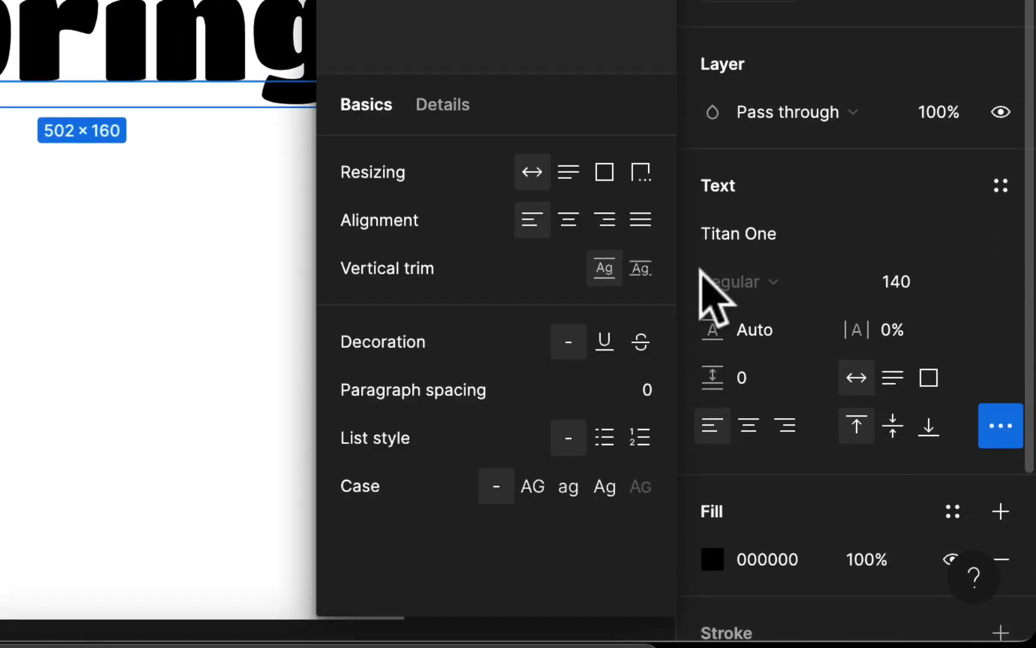
{"action": "left_click", "coordinate": [533, 485]}
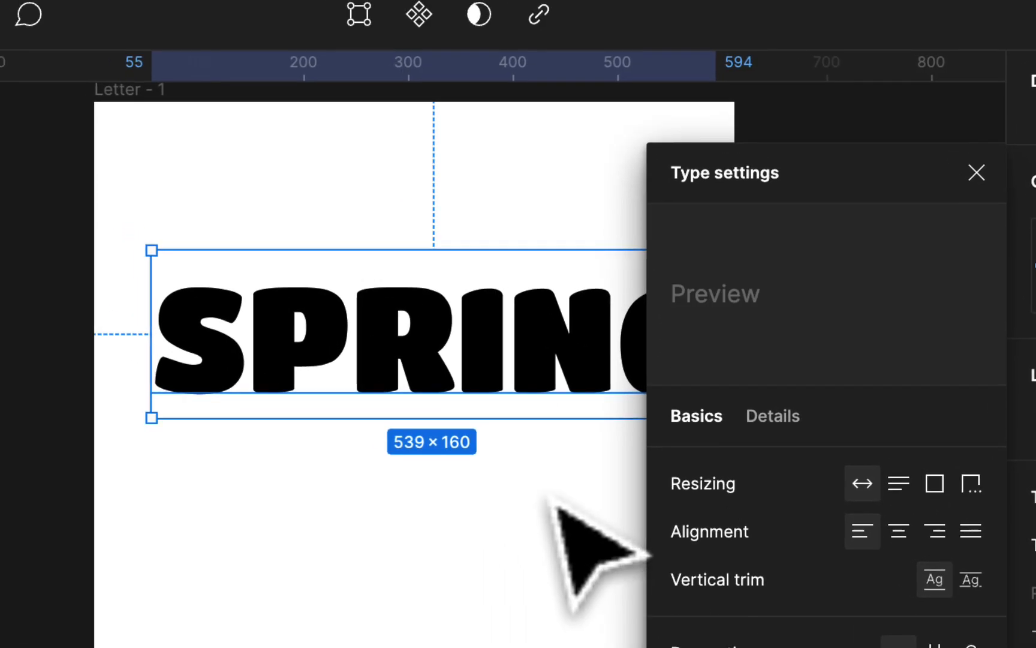
Close the type settings and center the SPRING text horizontally in the frame at about X 36, Y 108, leaving it deselected.
{"action": "left_click", "coordinate": [434, 354]}
{"action": "left_click", "coordinate": [444, 140]}
{"action": "left_click_drag", "start_coordinate": [589, 281], "coordinate": [575, 245]}
{"action": "left_click", "coordinate": [814, 249]}
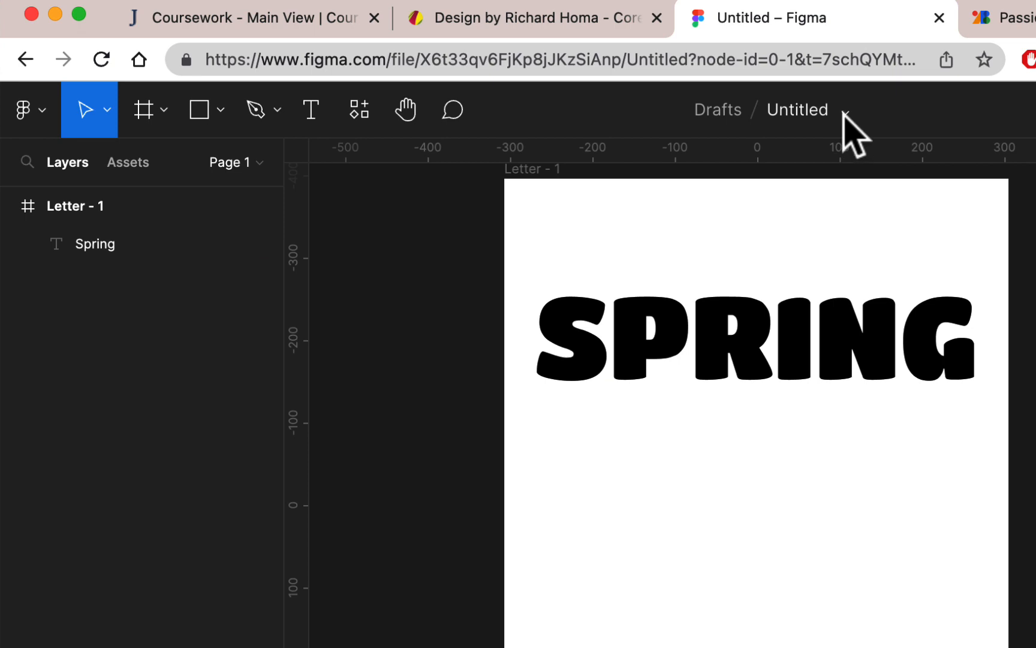
Rename the file to "17-Phototext-" followed by the author's last name and first initial.
{"action": "left_click", "coordinate": [804, 110]}
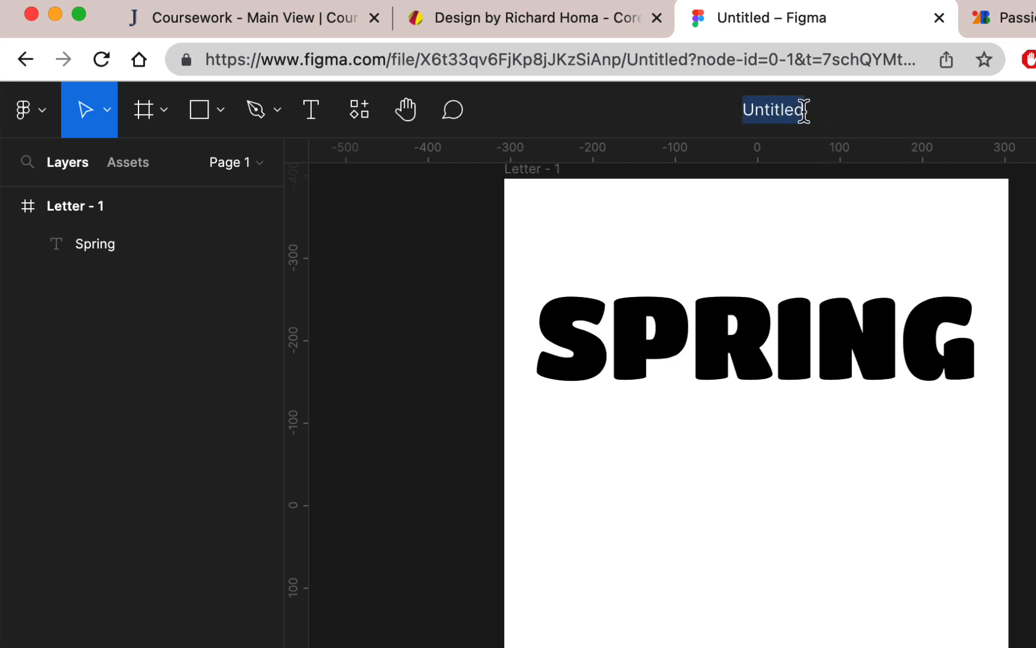
{"action": "type", "text": "17-Phtotext"}
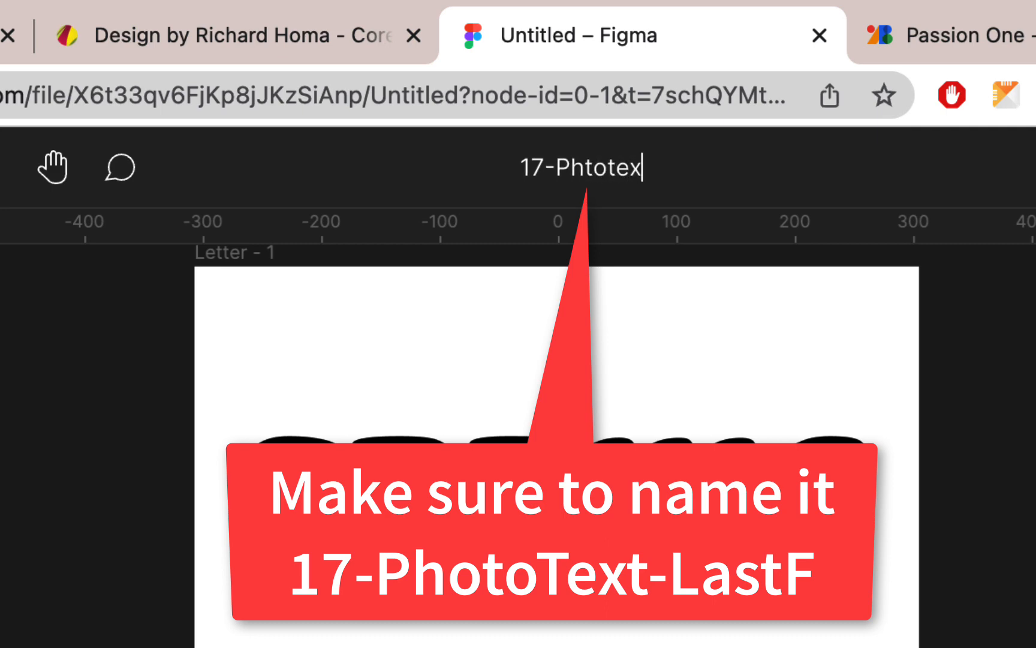
{"action": "key", "text": "BackSpace"}
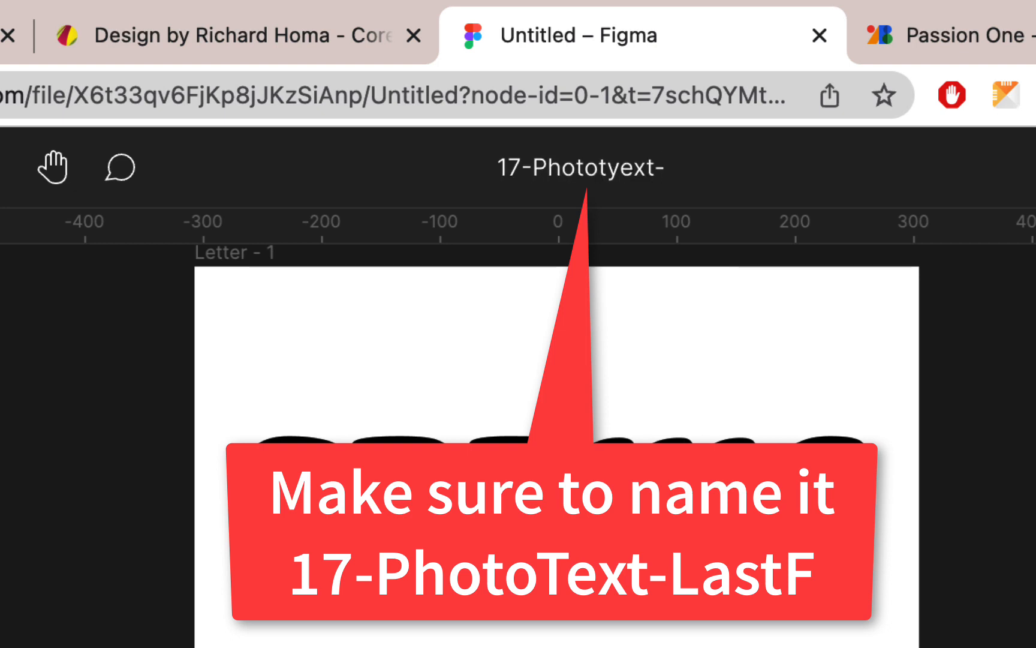
{"action": "type", "text": "HomaR"}
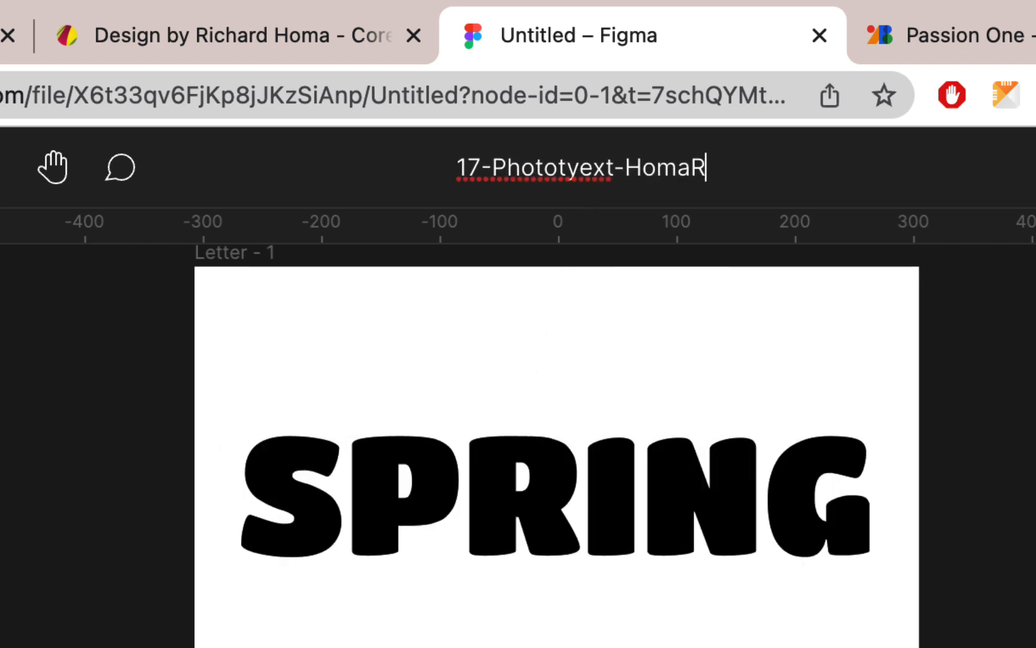
{"action": "left_click", "coordinate": [577, 169]}
{"action": "key", "text": "BackSpace"}
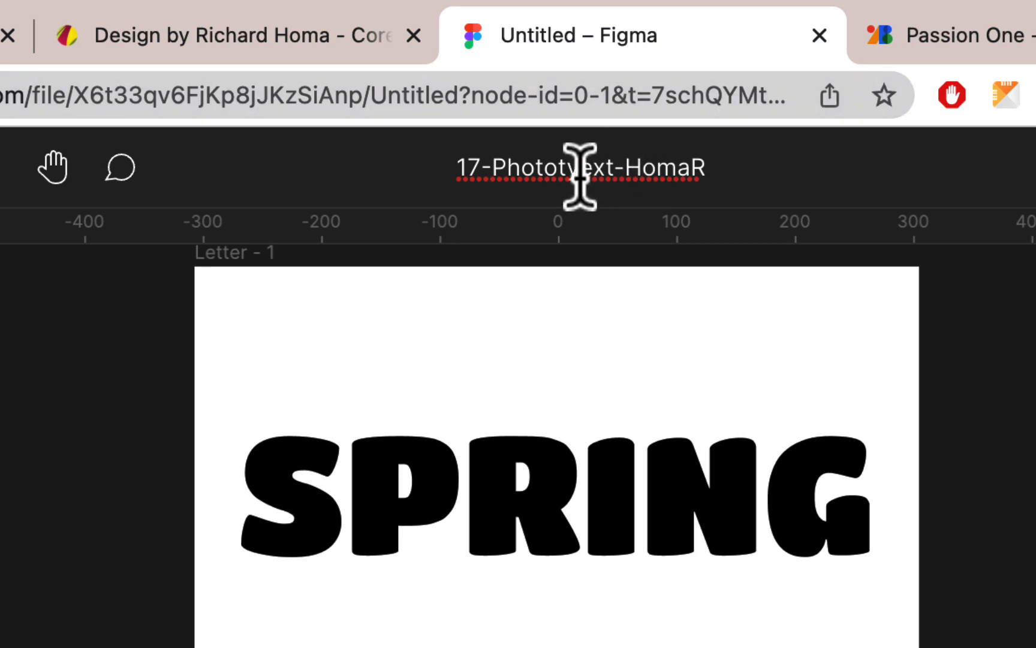
{"action": "key", "text": "Return"}
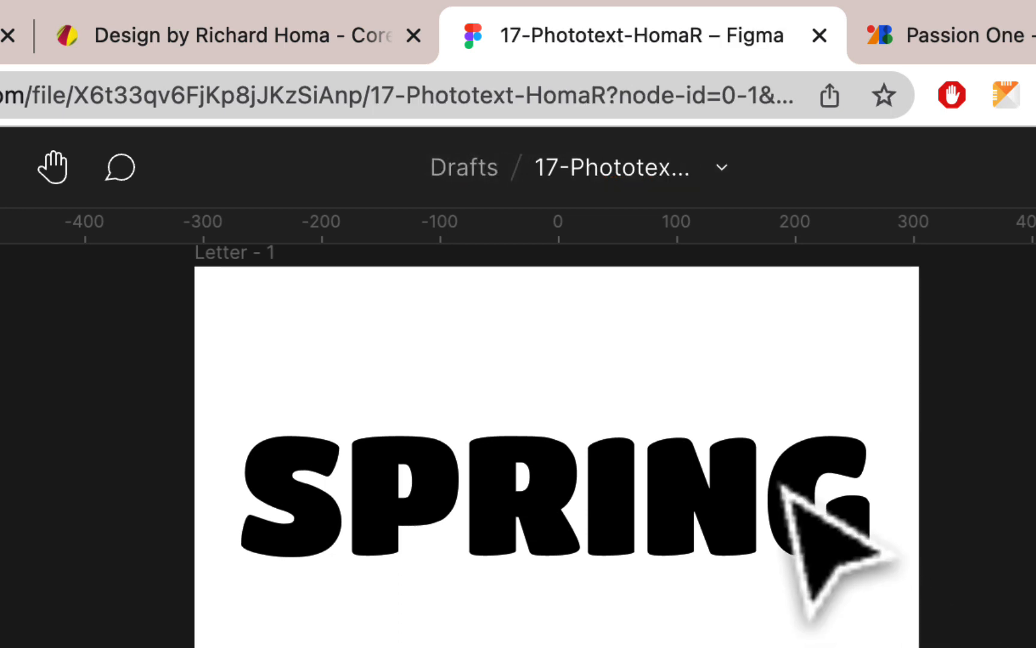
Select the SPRING text and review the object commands offered for it, including the regular Flatten, without applying any.
{"action": "left_click", "coordinate": [776, 459]}
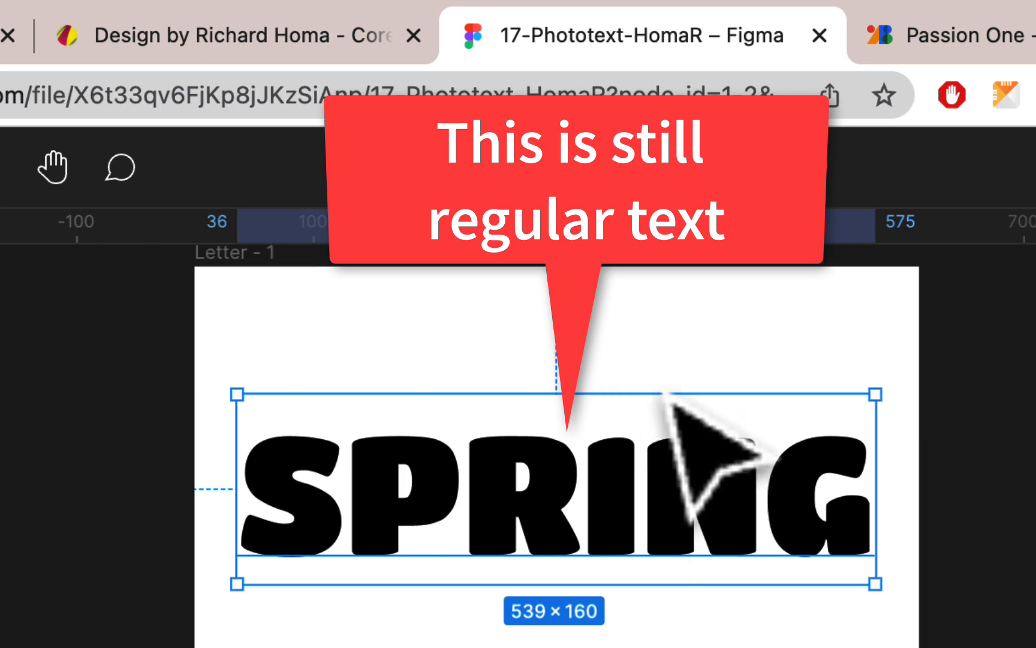
{"action": "right_click", "coordinate": [678, 414]}
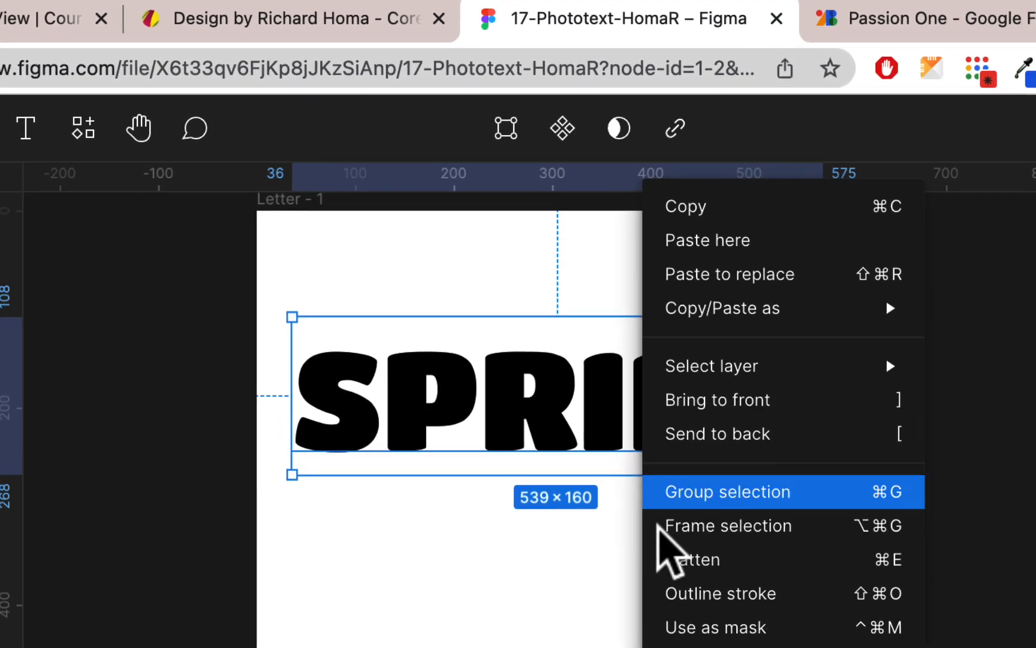
{"action": "left_click", "coordinate": [490, 533]}
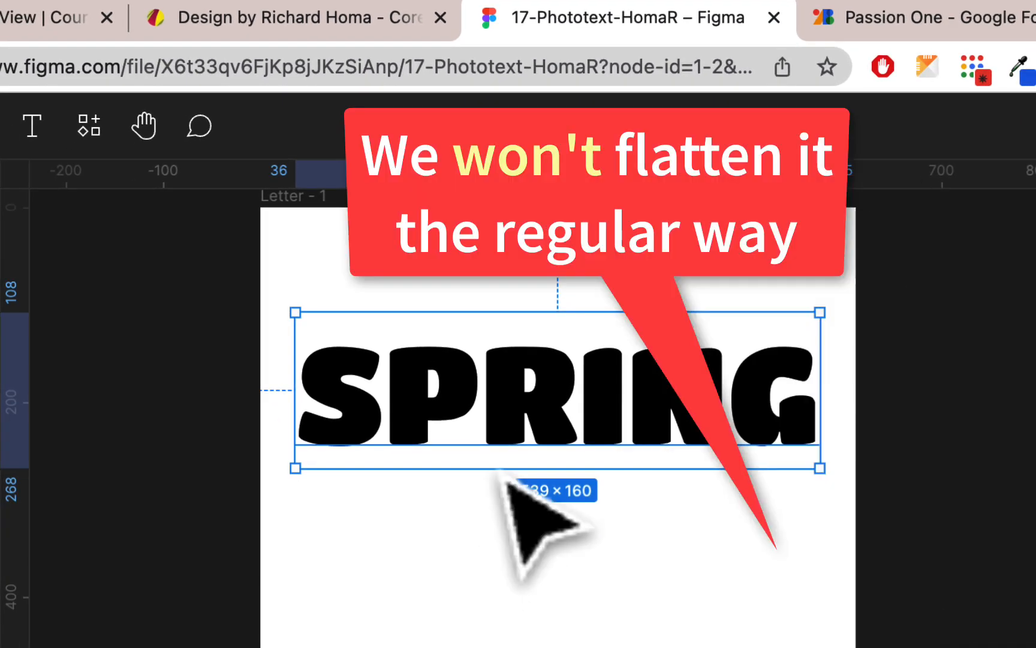
Search the full plugin browser for "reall" to locate the Really Flatten Vectors plugin, and clear the search.
{"action": "left_click", "coordinate": [46, 137]}
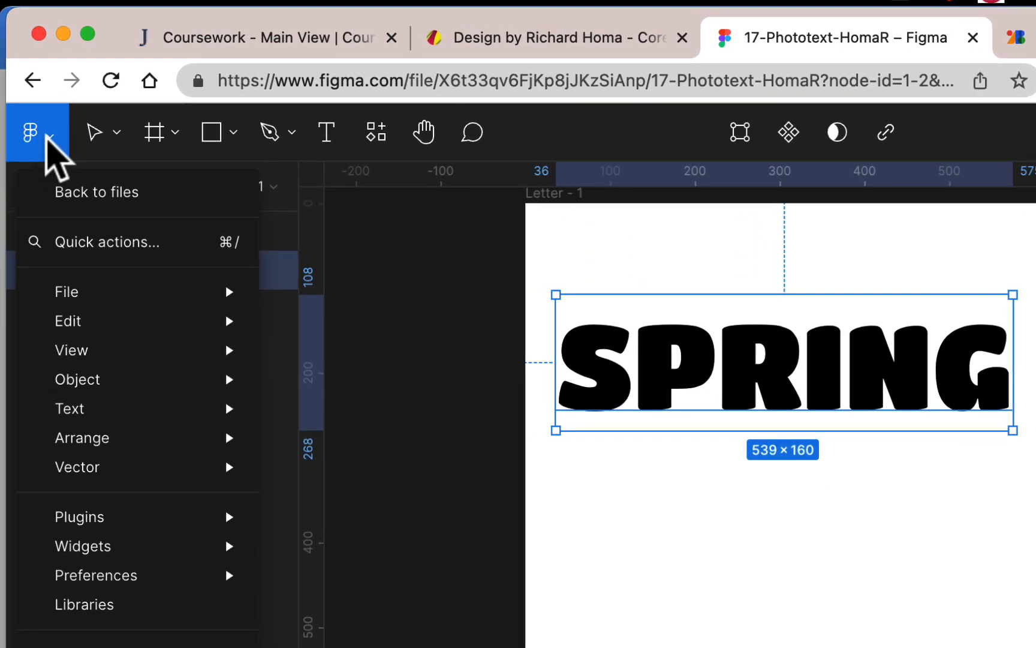
{"action": "mouse_move", "coordinate": [108, 519]}
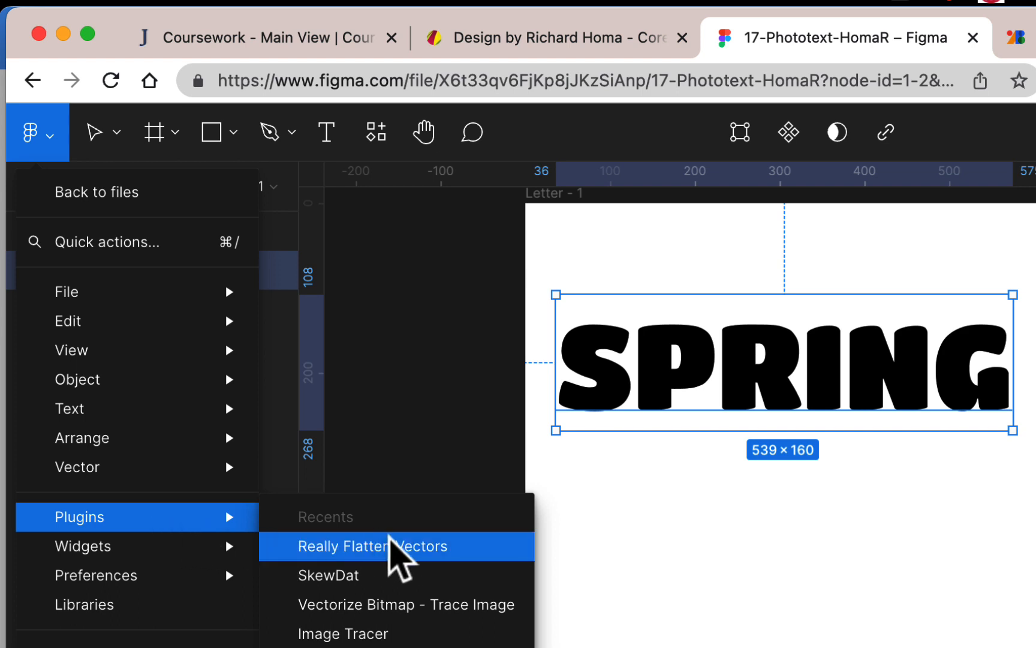
{"action": "left_click", "coordinate": [396, 545]}
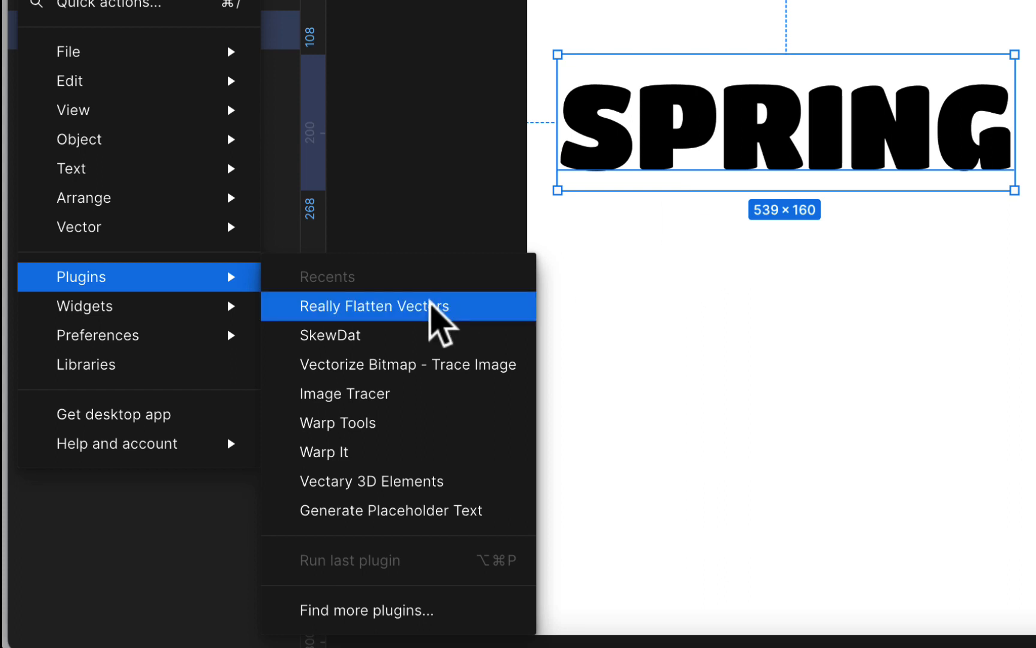
{"action": "left_click", "coordinate": [374, 607]}
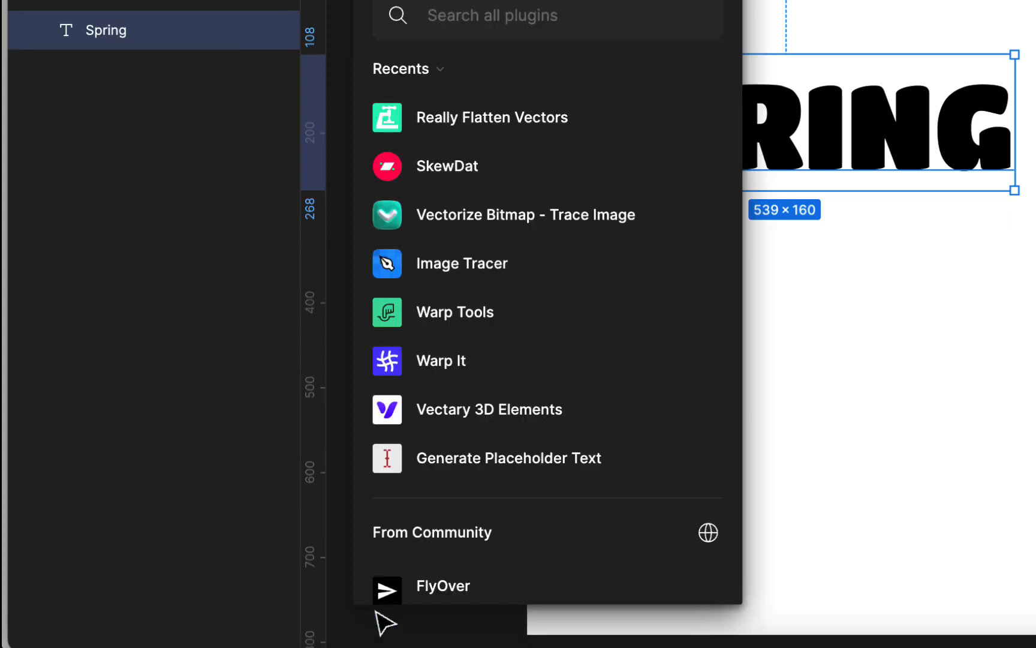
{"action": "type", "text": "reall"}
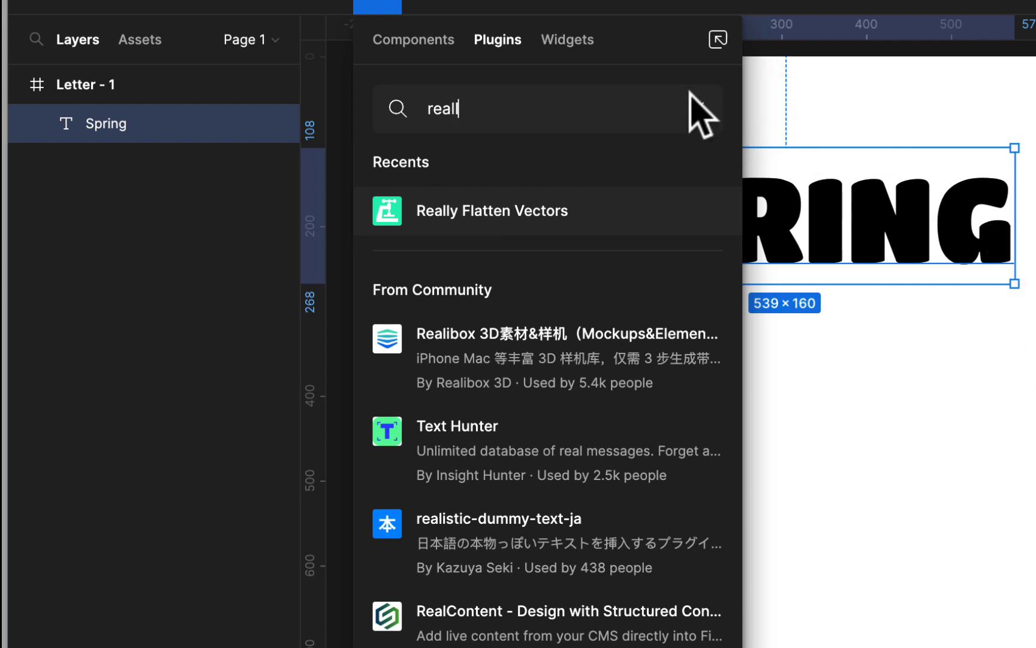
{"action": "left_click", "coordinate": [698, 109]}
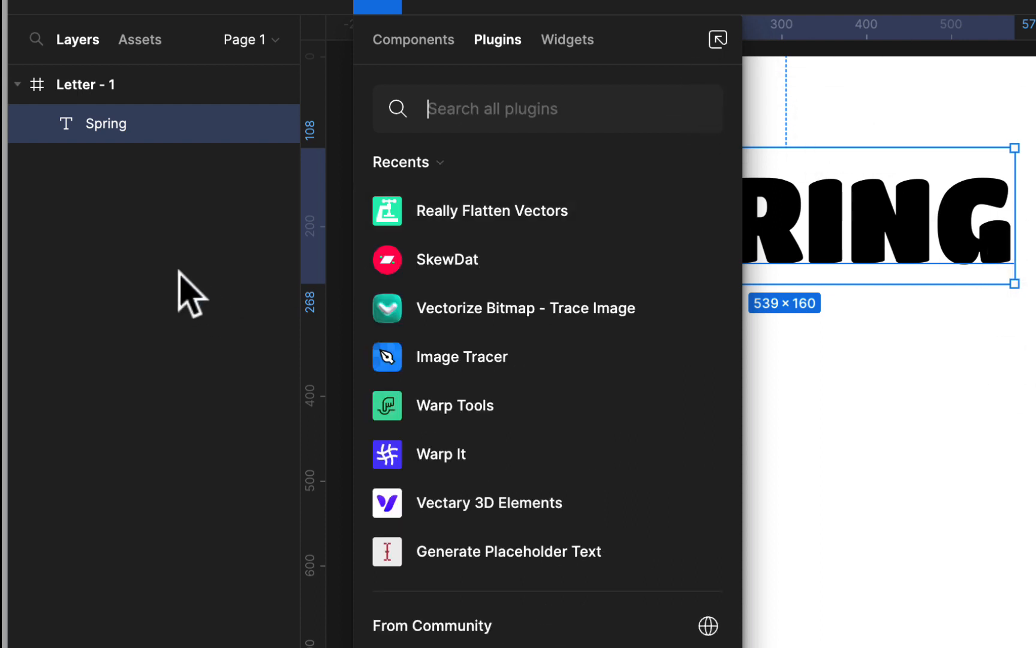
Dismiss the plugin browser, select the SPRING text in the frame, and run the Really Flatten Vectors plugin on it.
{"action": "left_click", "coordinate": [161, 259]}
{"action": "left_click", "coordinate": [43, 7]}
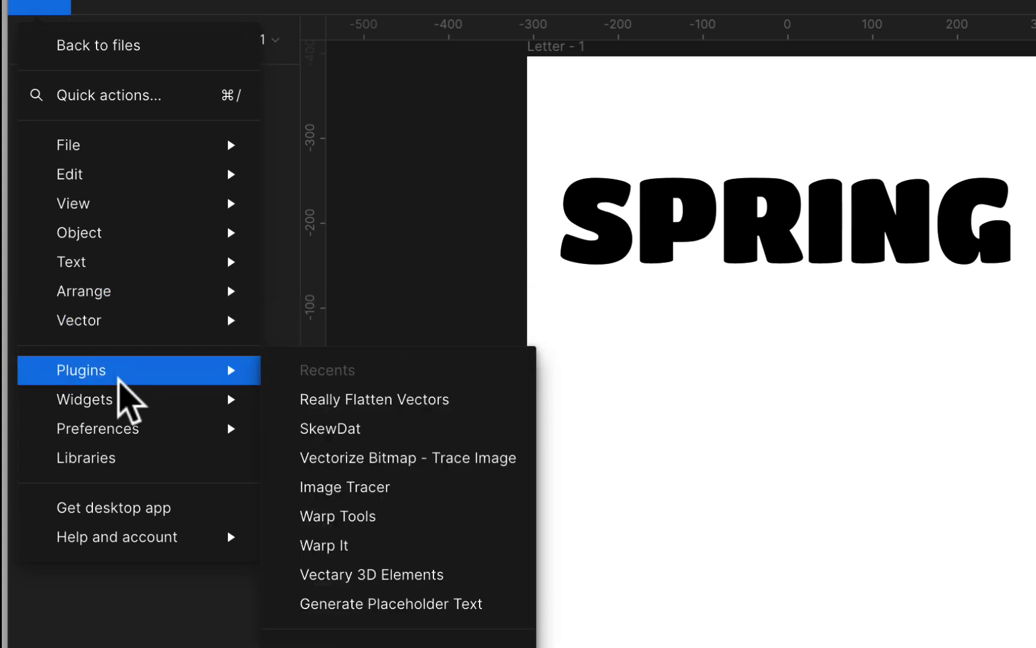
{"action": "left_click", "coordinate": [990, 185]}
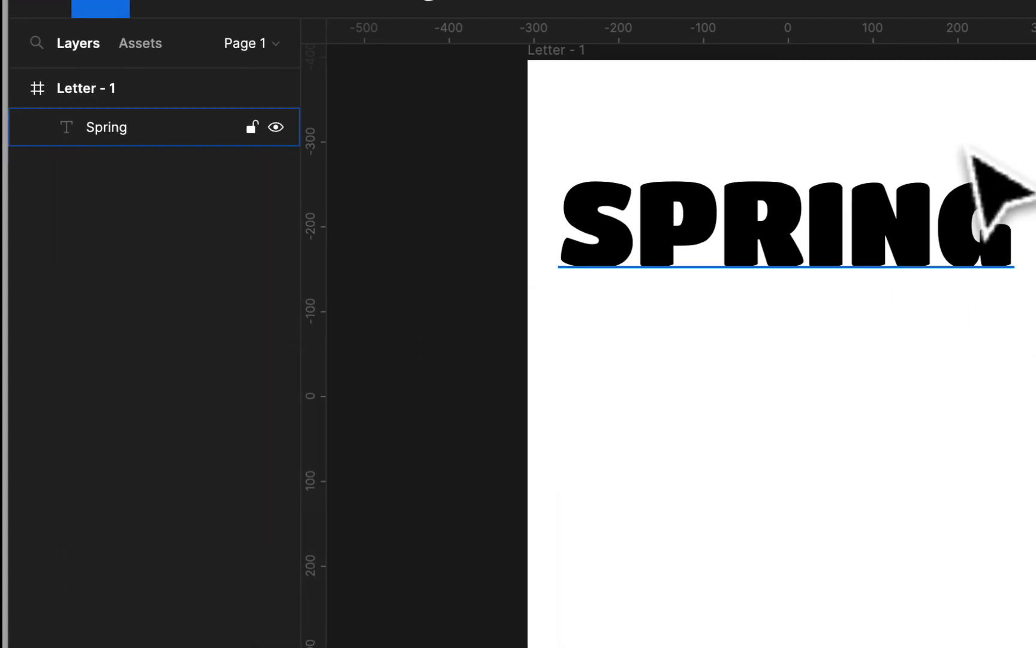
{"action": "left_click", "coordinate": [990, 183]}
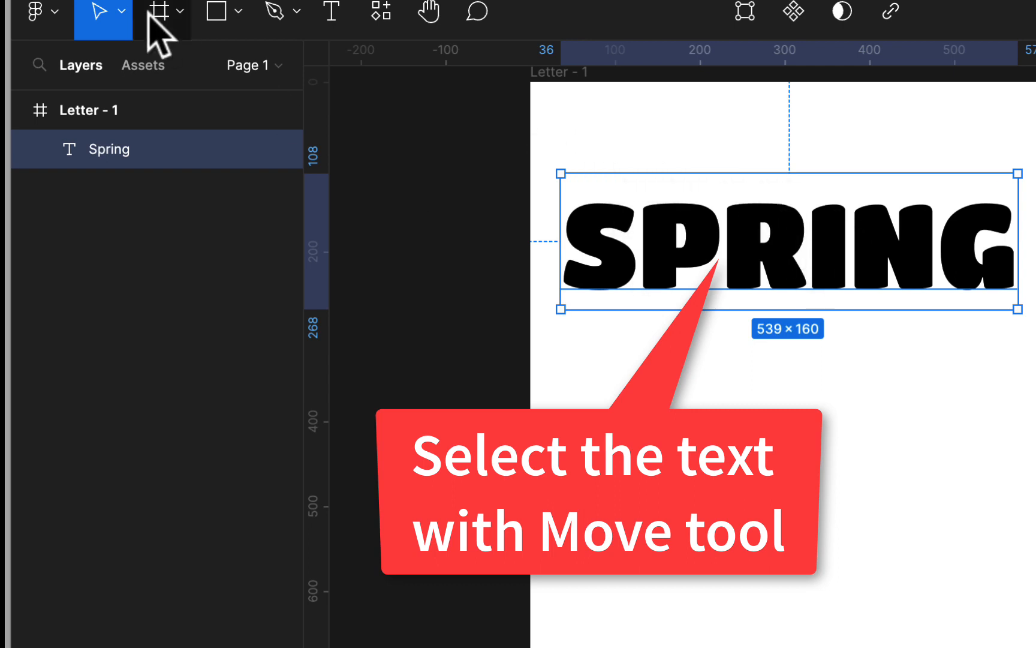
{"action": "left_click", "coordinate": [37, 11]}
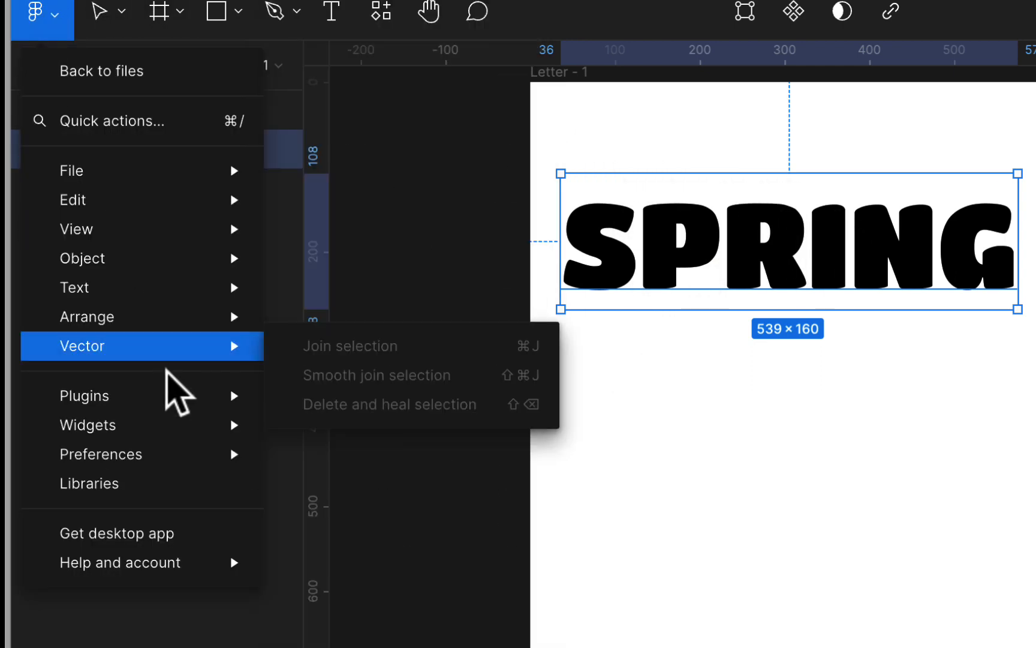
{"action": "mouse_move", "coordinate": [170, 396]}
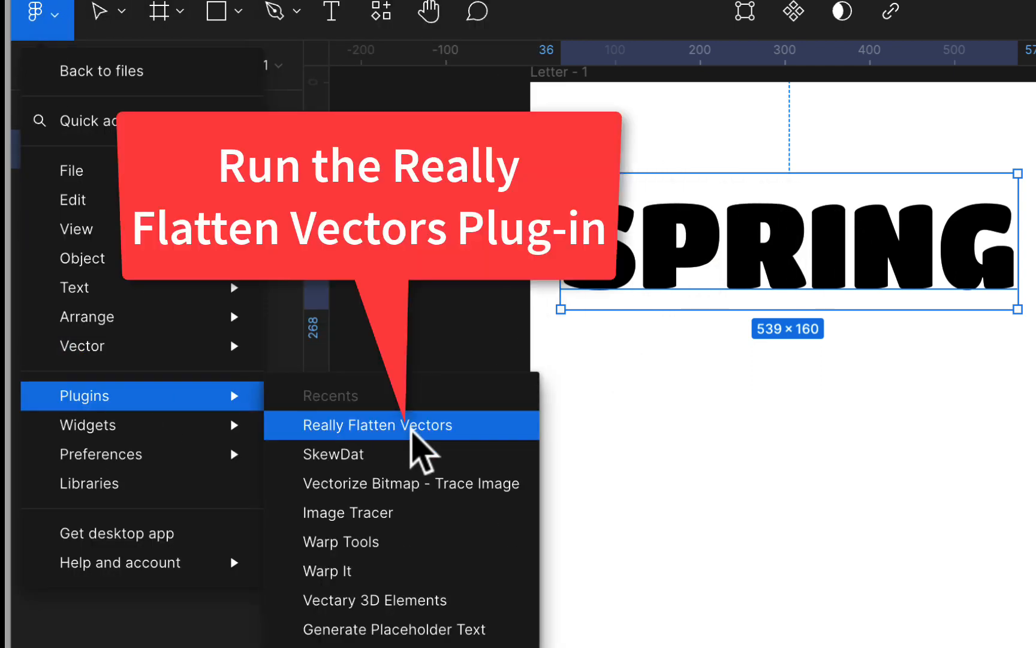
{"action": "left_click", "coordinate": [411, 429]}
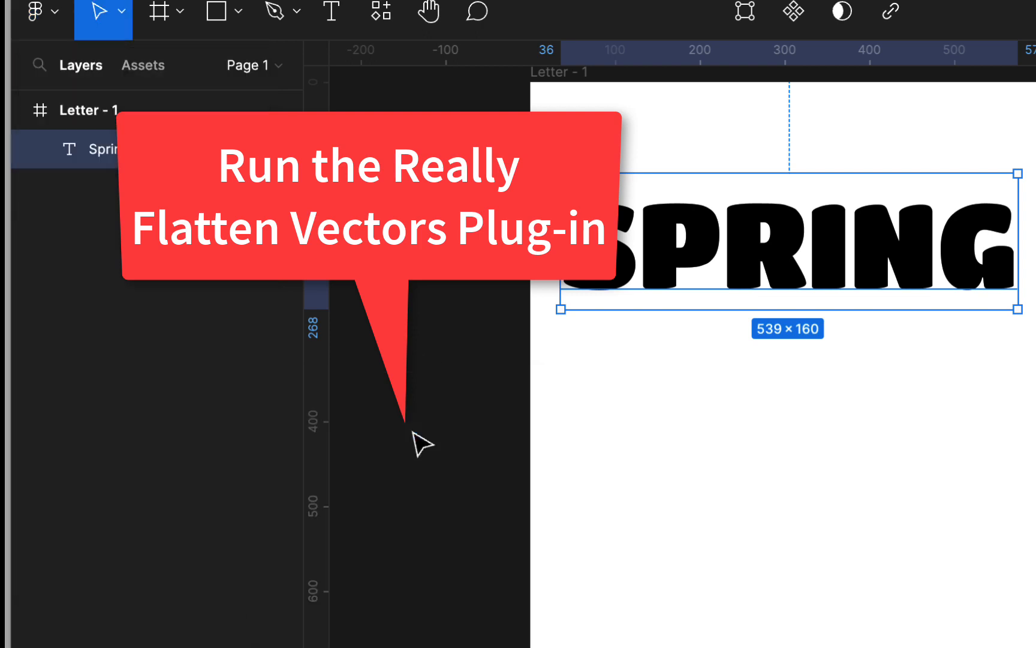
{"action": "left_click", "coordinate": [826, 240]}
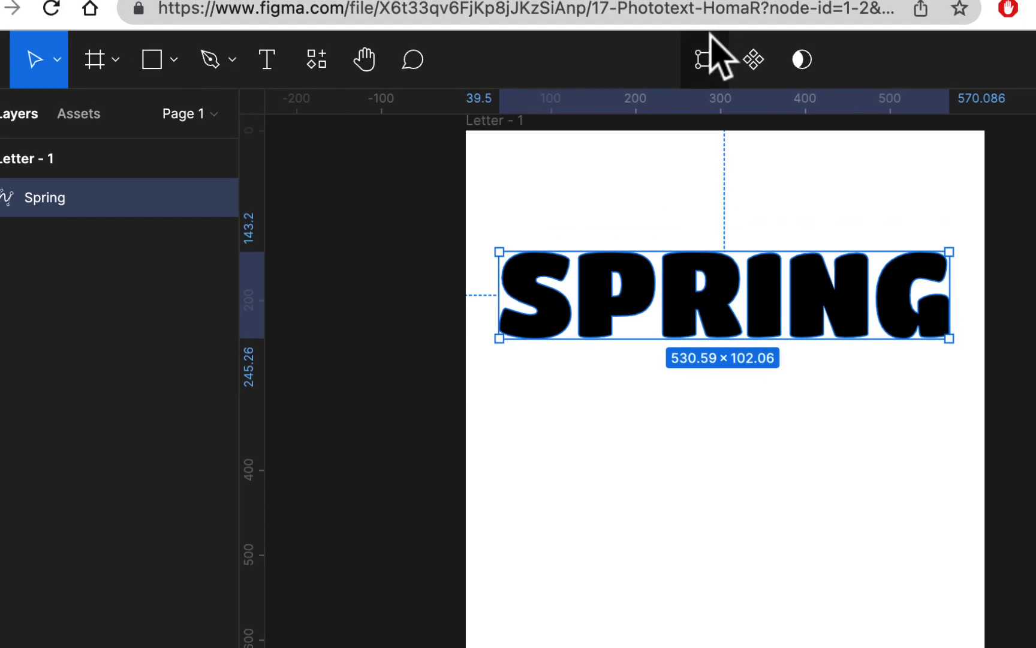
Examine the anchor points of the flattened SPRING lettering up close in vector edit mode, and leave that mode without editing.
{"action": "left_click", "coordinate": [705, 59]}
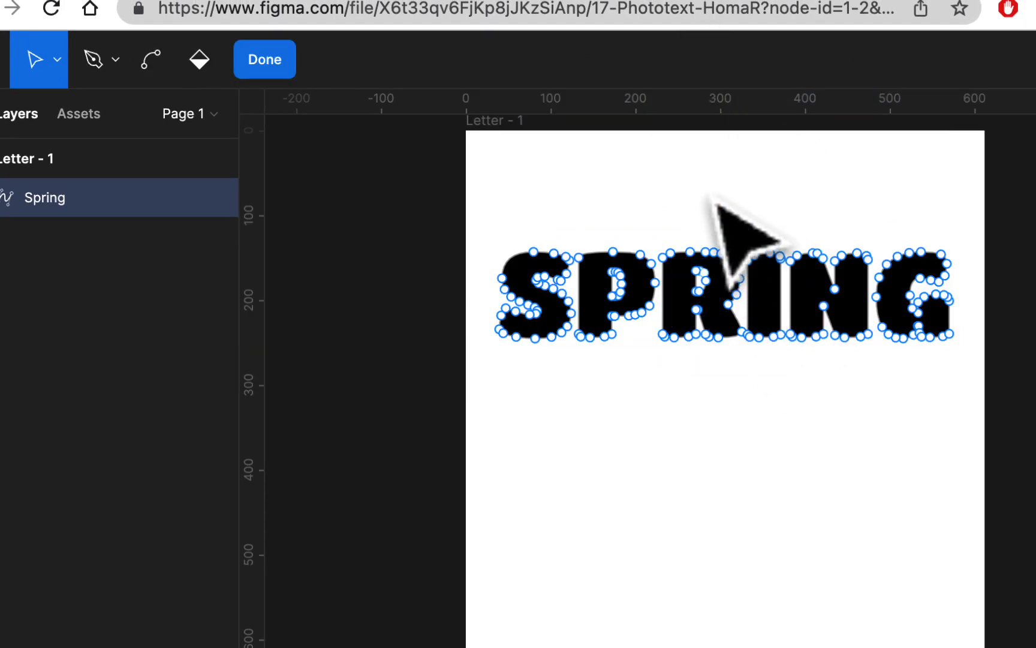
{"action": "scroll", "coordinate": [794, 276], "scroll_direction": "up", "scroll_amount": 5}
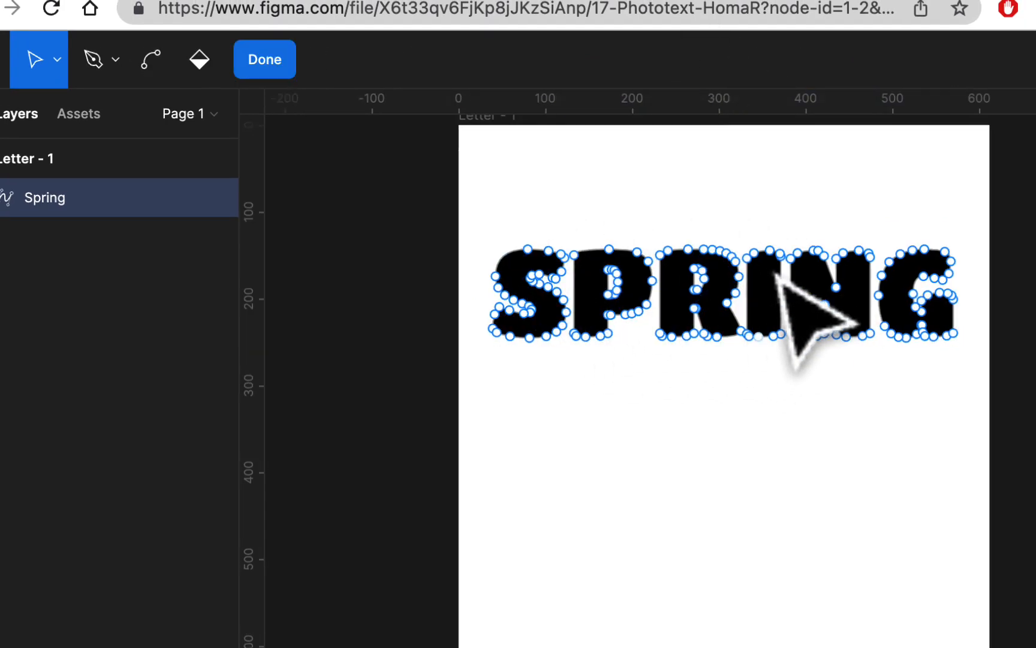
{"action": "scroll", "coordinate": [778, 277], "scroll_direction": "up", "scroll_amount": 5}
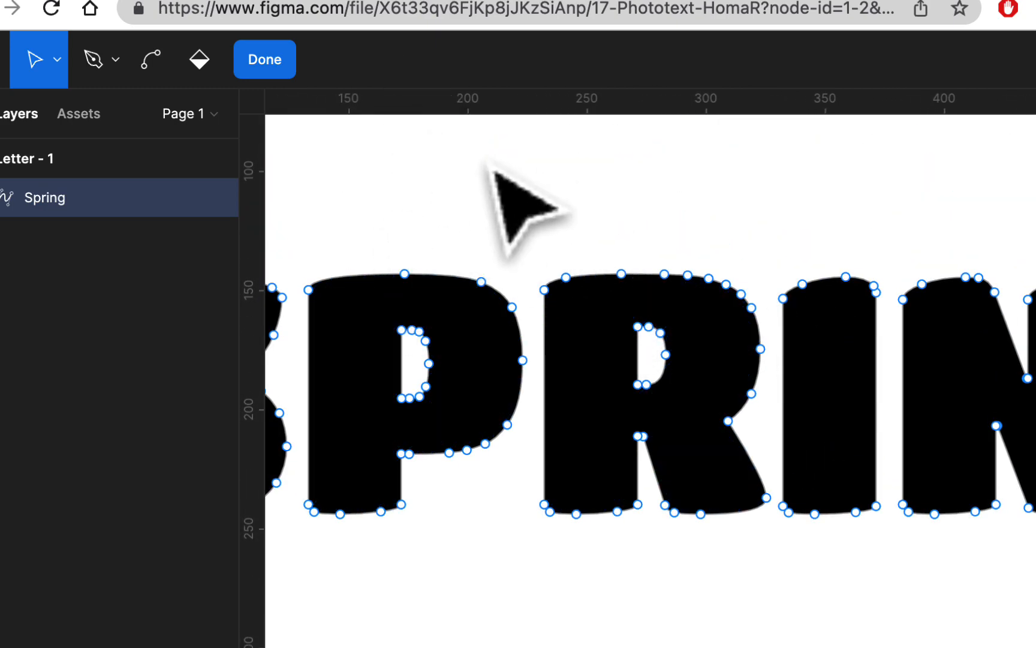
{"action": "scroll", "coordinate": [492, 173], "scroll_direction": "left", "scroll_amount": 4}
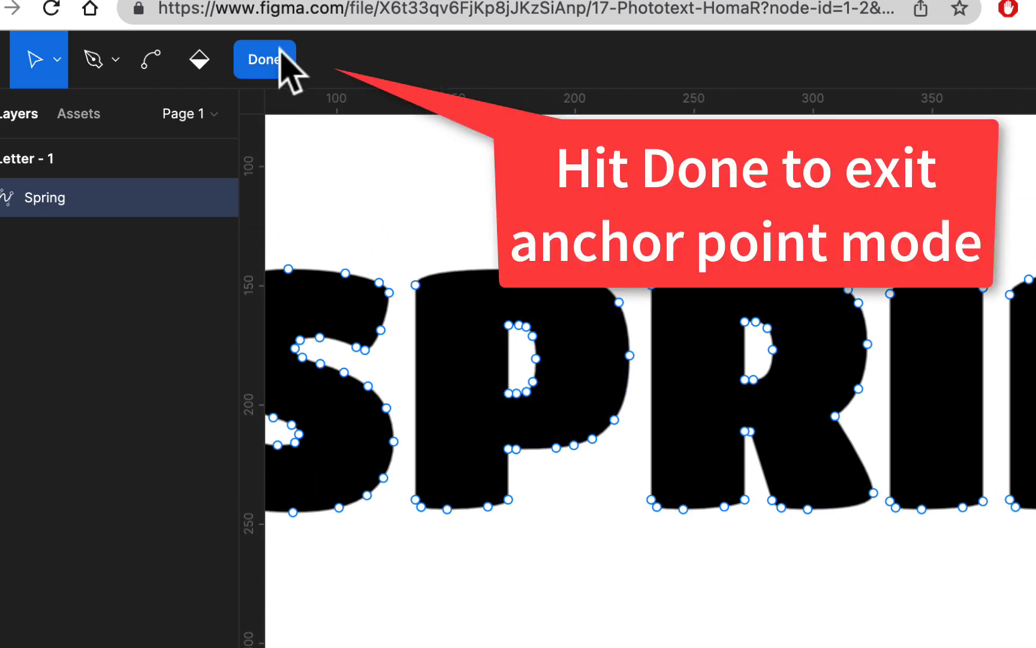
{"action": "left_click", "coordinate": [285, 60]}
{"action": "scroll", "coordinate": [721, 304], "scroll_direction": "down", "scroll_amount": 3}
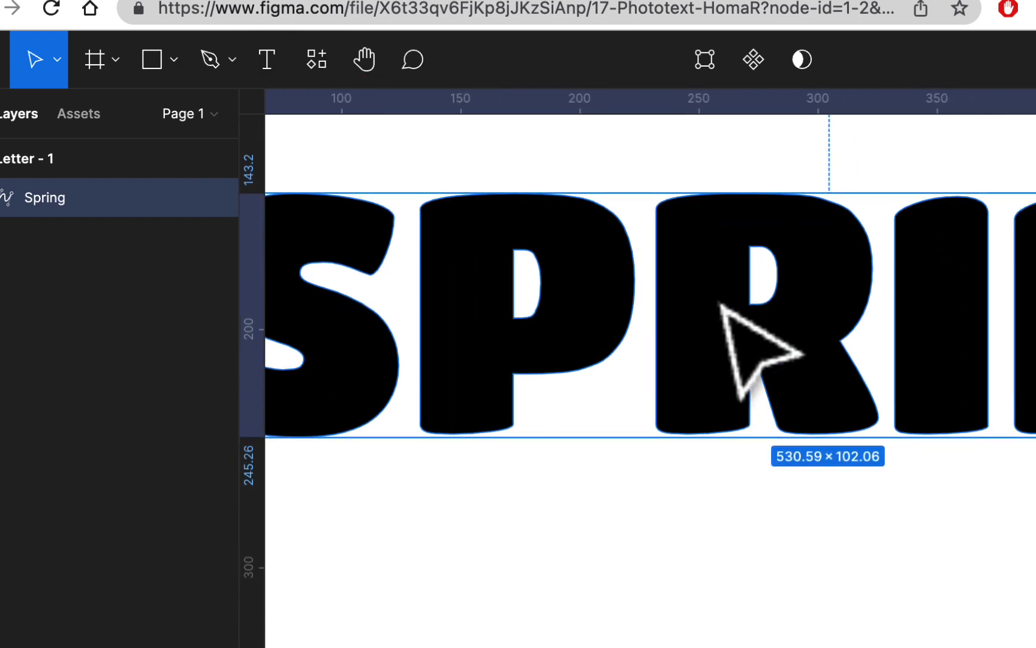
{"action": "scroll", "coordinate": [723, 306], "scroll_direction": "down", "scroll_amount": 3}
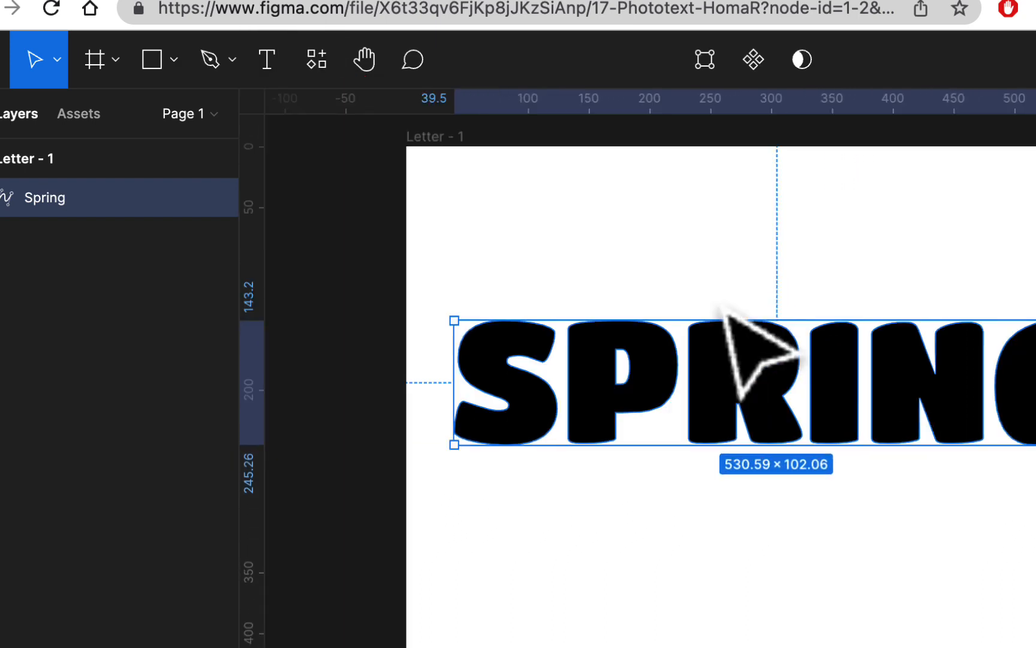
Duplicate the flattened SPRING lettering and place one copy at X 41, Y 123 and the other below it at about X 46, Y 356.
{"action": "scroll", "coordinate": [786, 396], "scroll_direction": "down", "scroll_amount": 2}
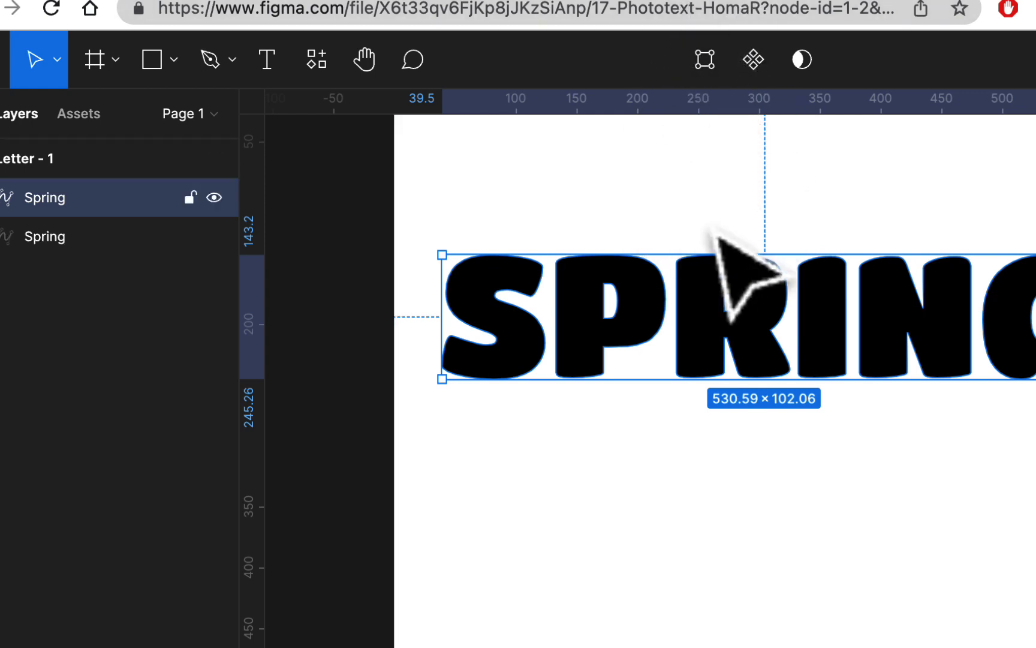
{"action": "left_click_drag", "start_coordinate": [773, 262], "coordinate": [779, 587]}
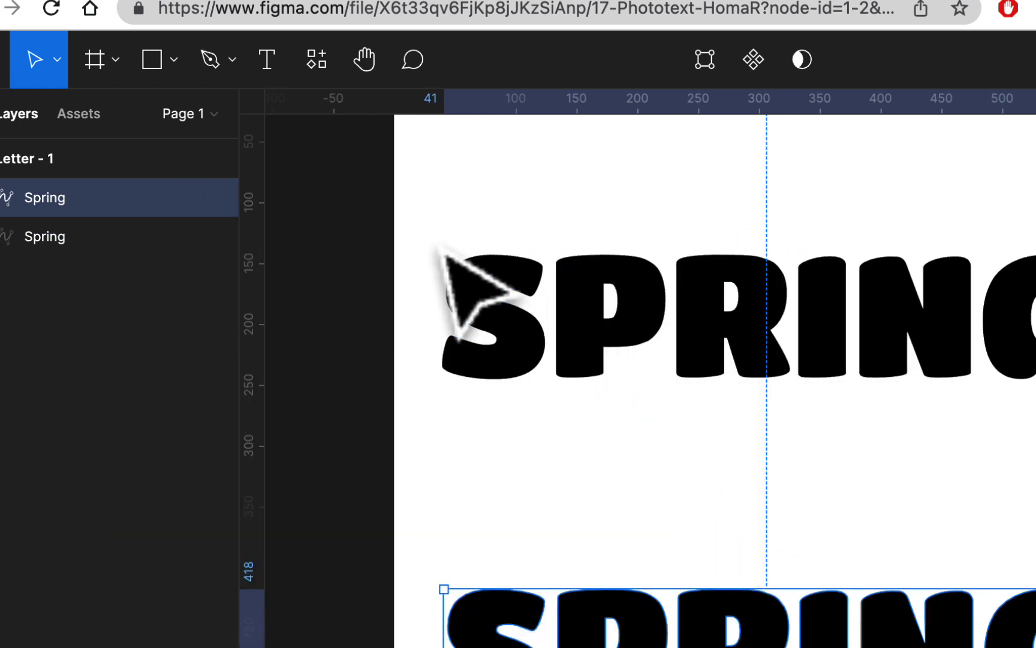
{"action": "left_click_drag", "start_coordinate": [717, 261], "coordinate": [720, 367]}
{"action": "left_click", "coordinate": [770, 616]}
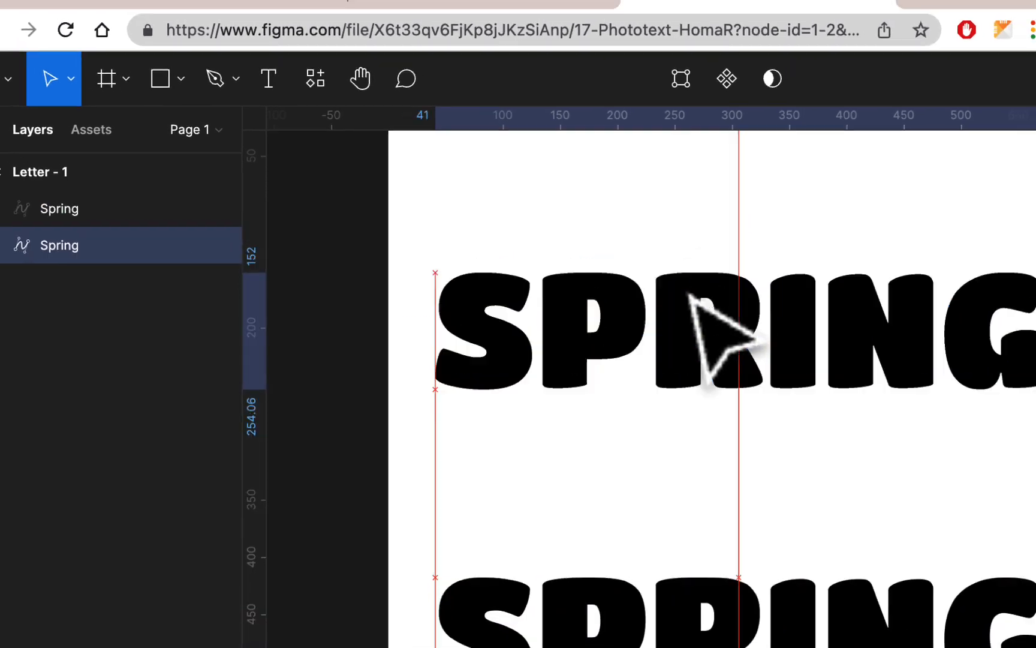
{"action": "left_click_drag", "start_coordinate": [706, 497], "coordinate": [735, 270]}
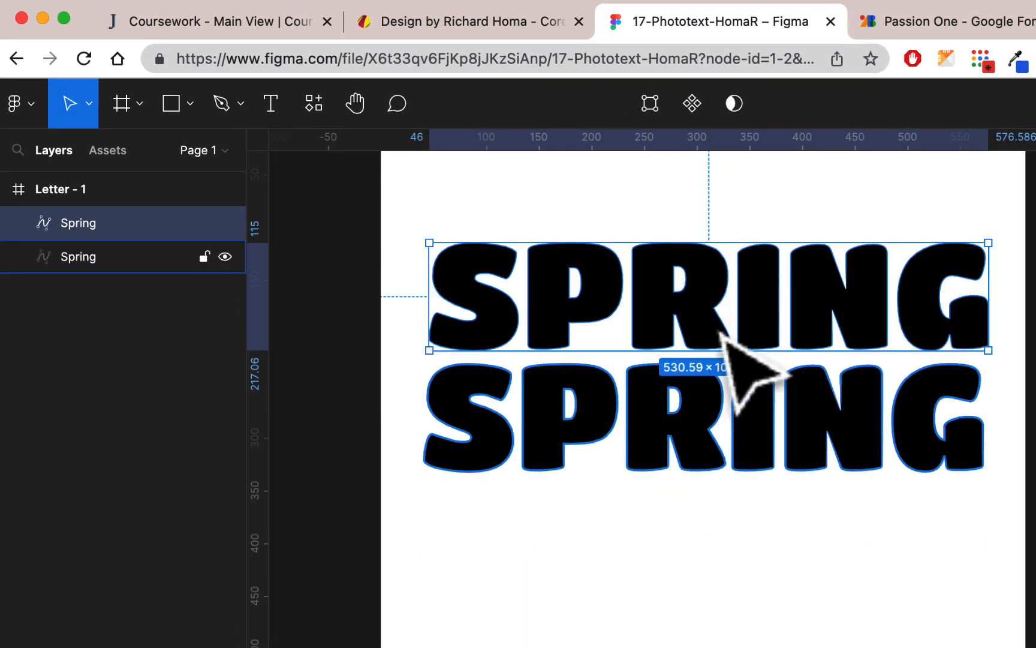
{"action": "left_click_drag", "start_coordinate": [751, 369], "coordinate": [729, 488]}
{"action": "left_click", "coordinate": [634, 247]}
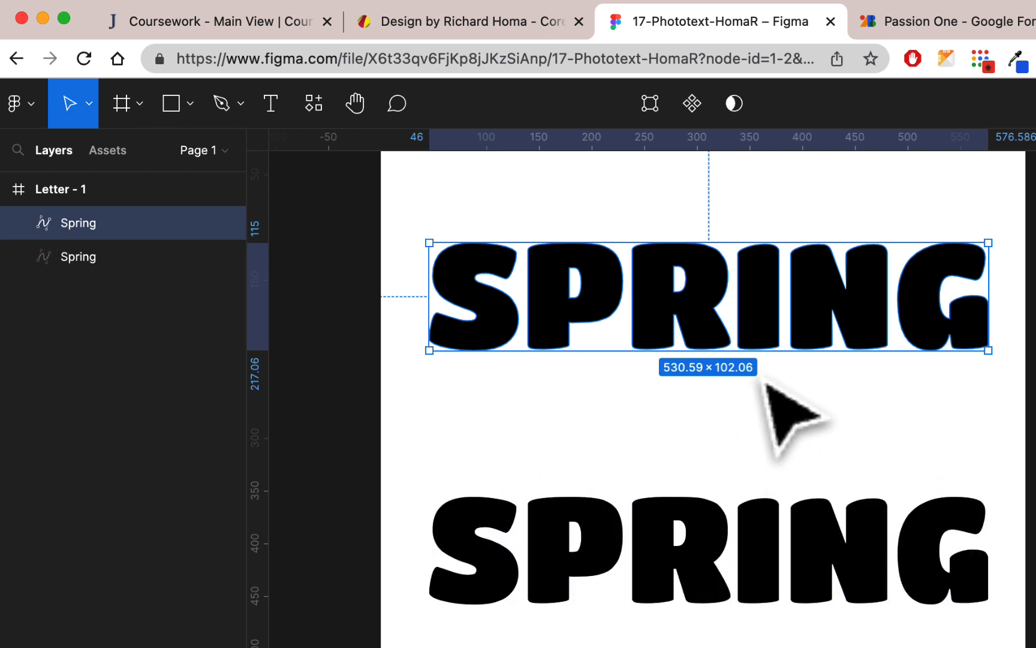
{"action": "left_click_drag", "start_coordinate": [864, 242], "coordinate": [870, 255]}
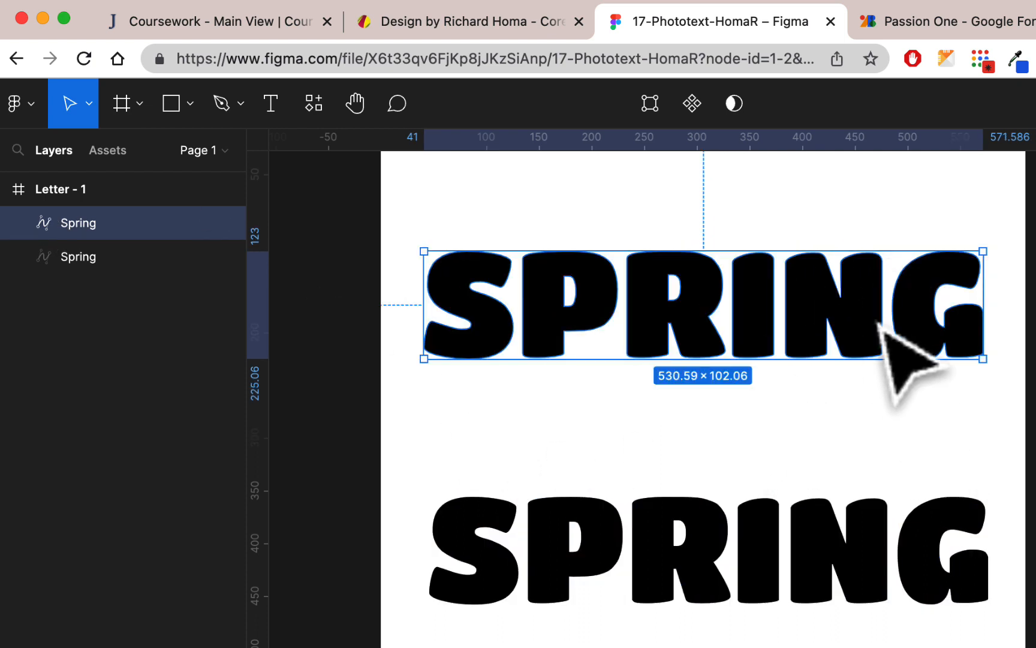
Switch to the Passion One Google Fonts browser page and search Google from there for "spring flowers".
{"action": "left_click", "coordinate": [973, 24]}
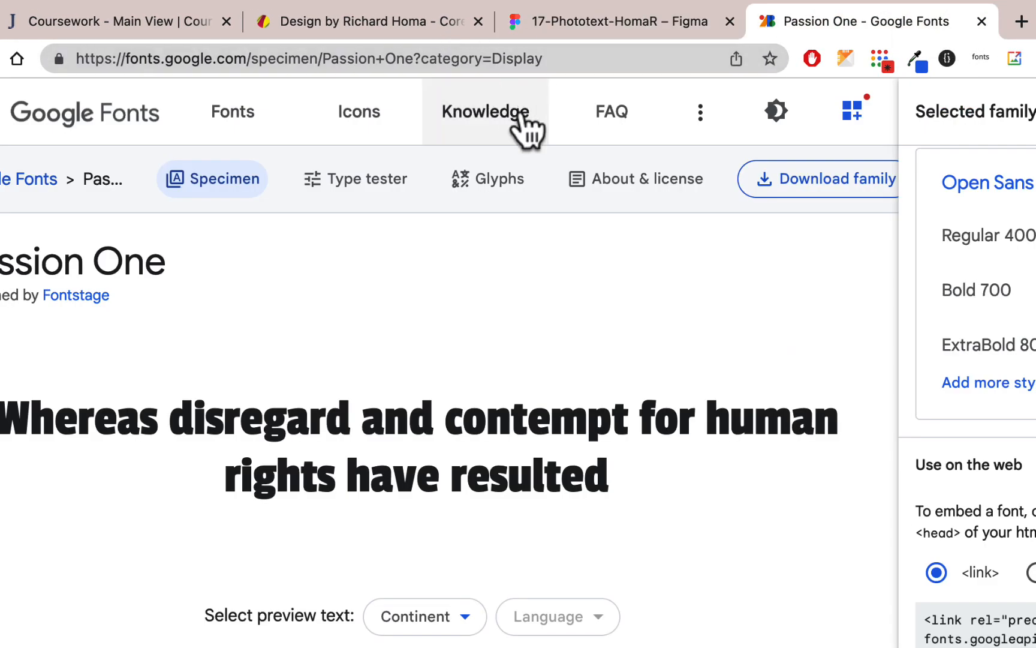
{"action": "left_click", "coordinate": [569, 60]}
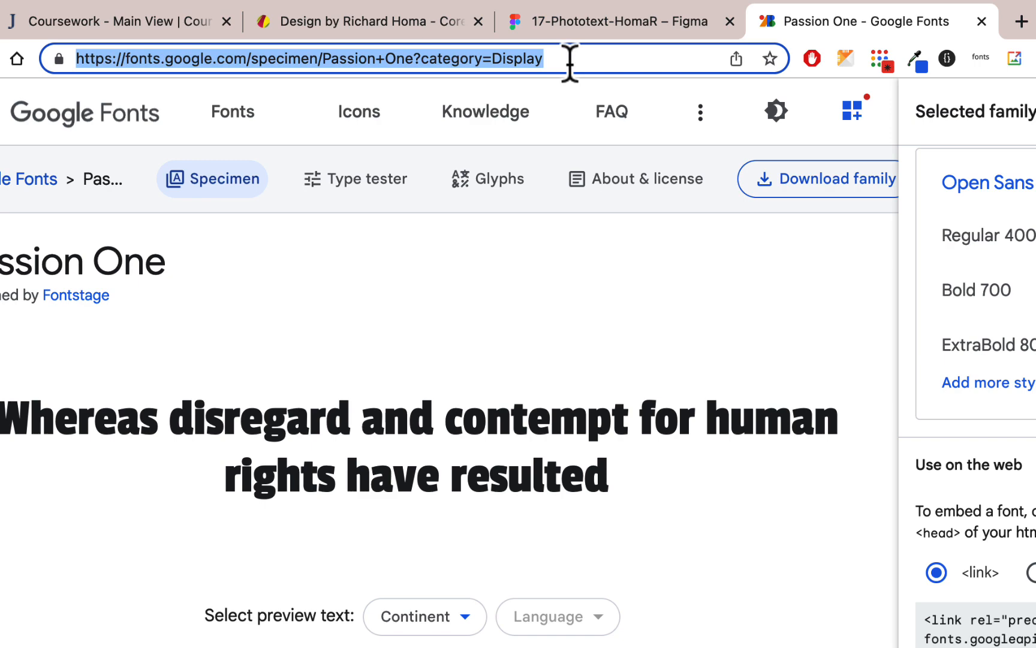
{"action": "type", "text": "spring "}
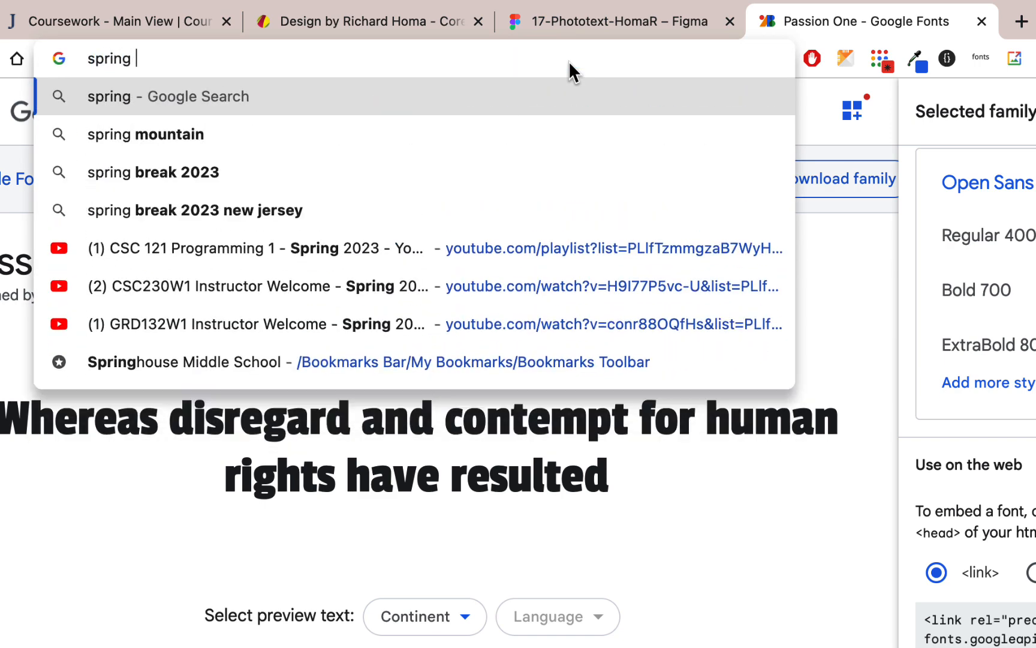
{"action": "type", "text": "flowers"}
{"action": "key", "text": "Return"}
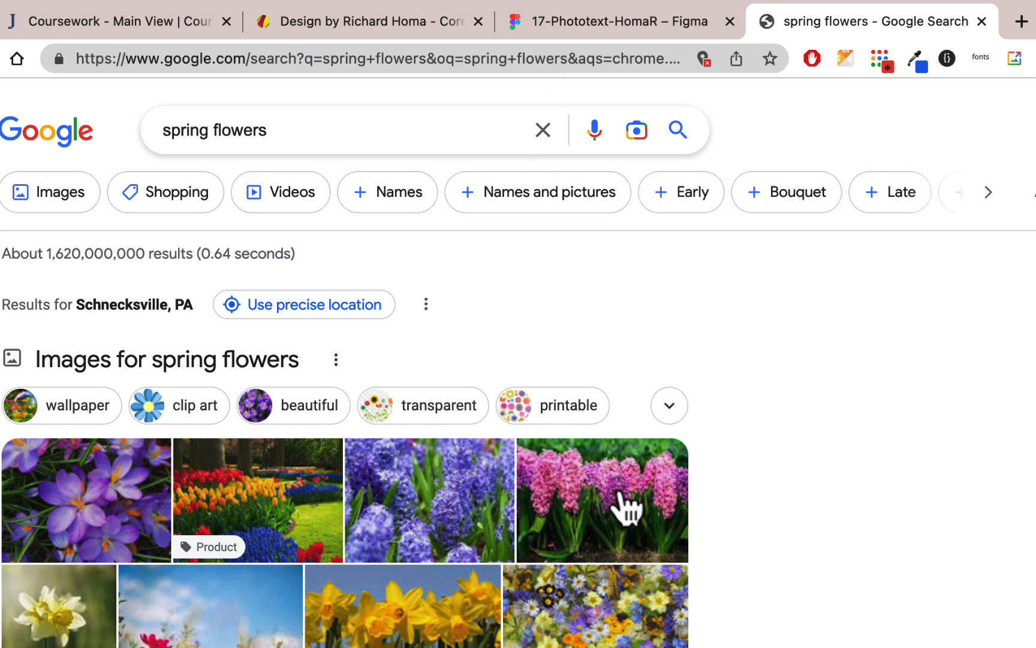
Open the preview of the pink and purple hyacinth photo in the image results and copy the enlarged image.
{"action": "left_click", "coordinate": [624, 507]}
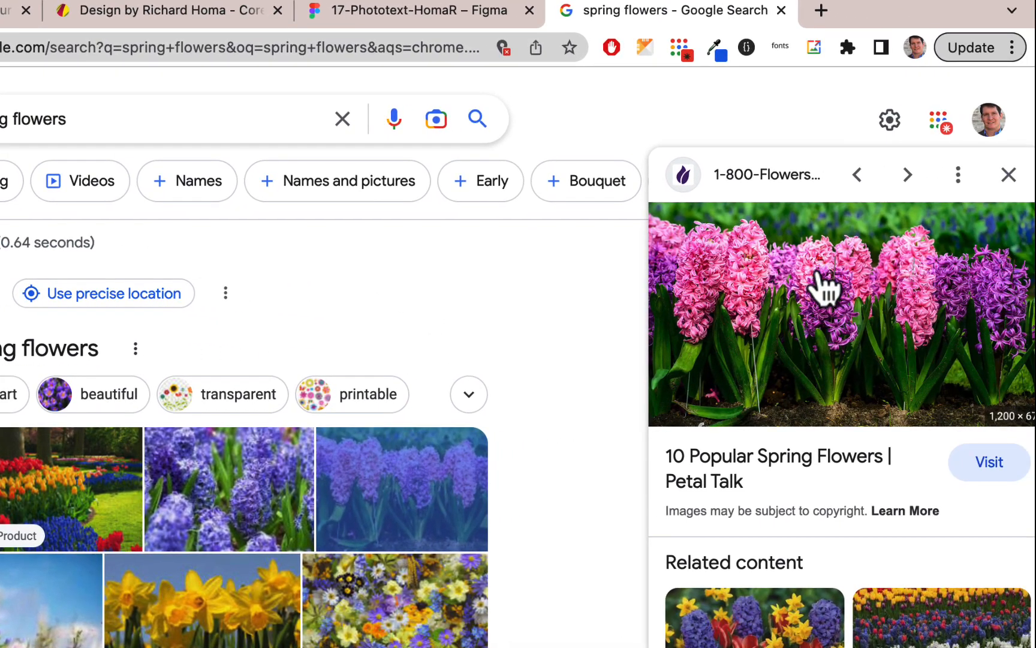
{"action": "right_click", "coordinate": [815, 273]}
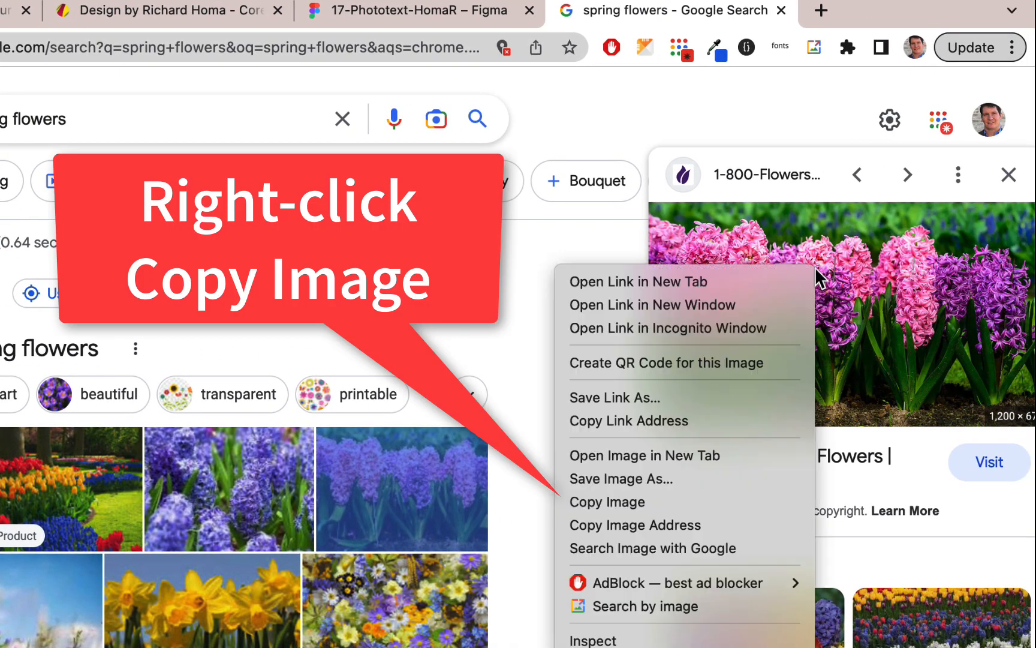
{"action": "left_click", "coordinate": [652, 505]}
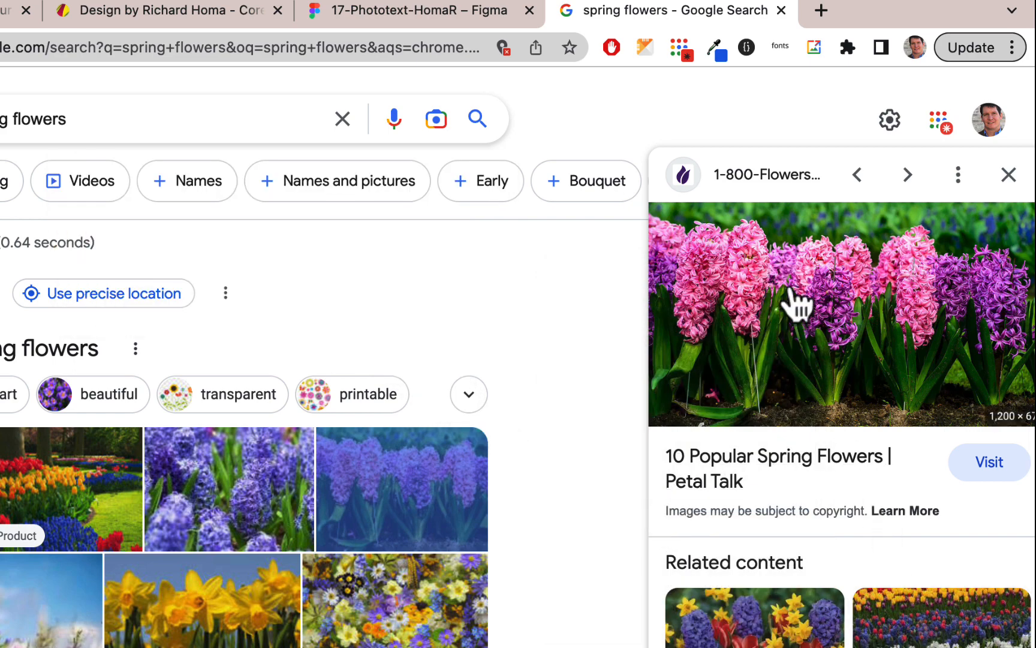
Return to the Figma file, paste the copied hyacinth photo as the upper SPRING lettering's fill, and undo the paste.
{"action": "left_click", "coordinate": [459, 12]}
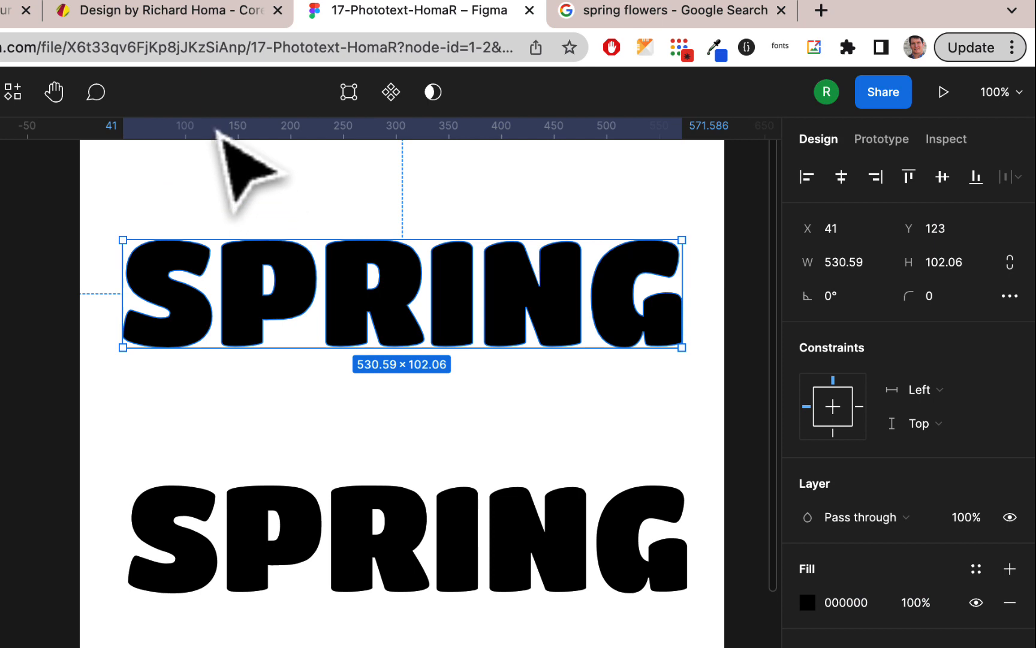
{"action": "right_click", "coordinate": [204, 193]}
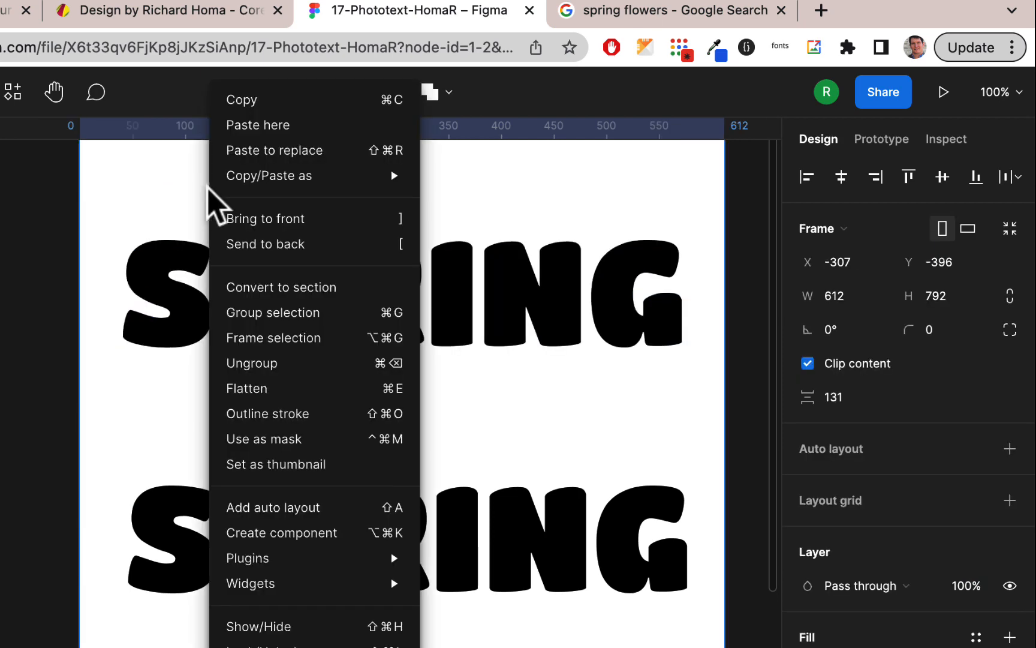
{"action": "left_click", "coordinate": [520, 323]}
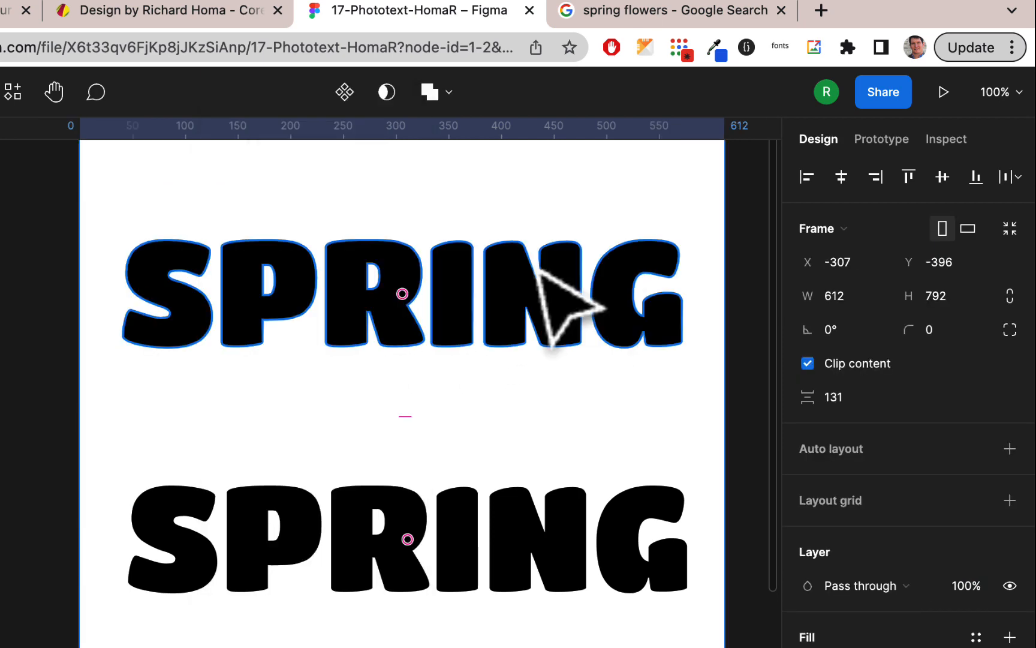
{"action": "left_click", "coordinate": [393, 204]}
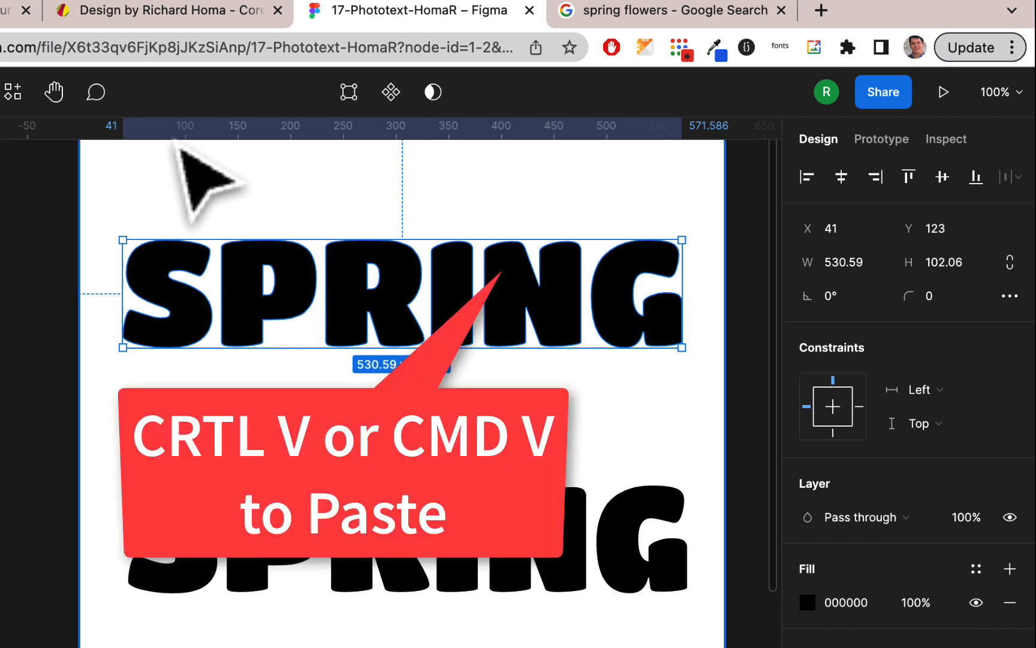
{"action": "key", "text": "super+v"}
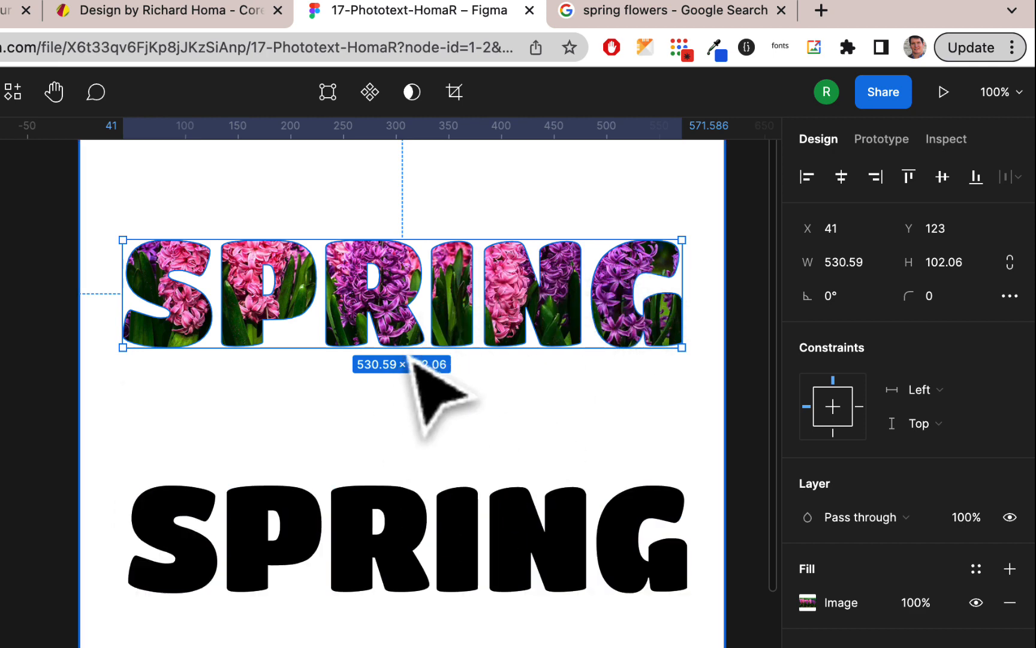
{"action": "key", "text": "ctrl+z"}
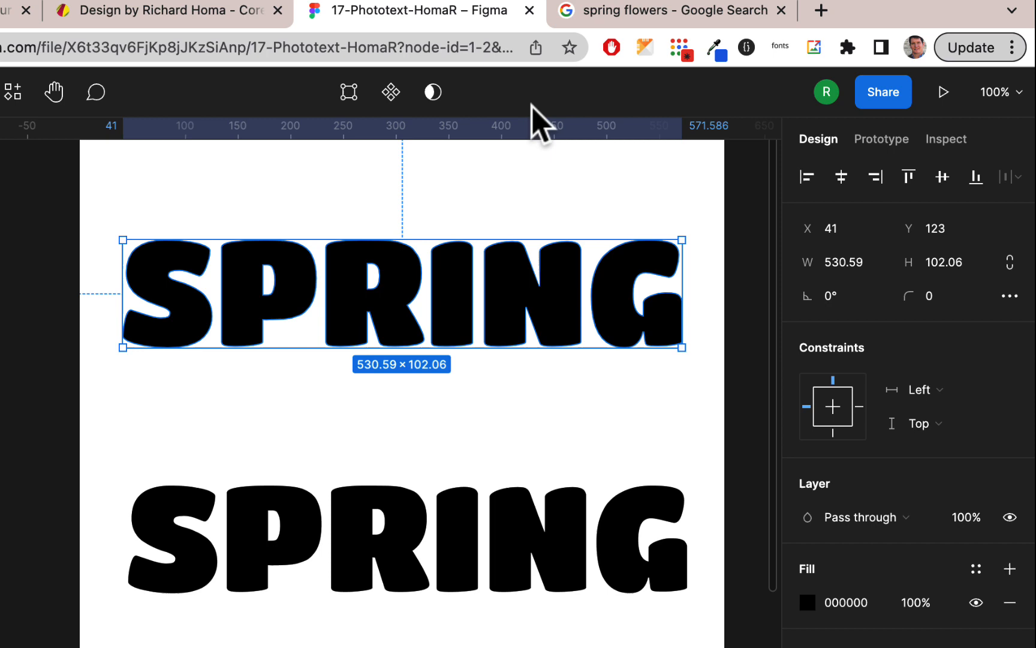
Copy the enlarged hyacinth photo again from the Google results and switch back to the Figma file.
{"action": "left_click", "coordinate": [648, 12]}
{"action": "right_click", "coordinate": [768, 273]}
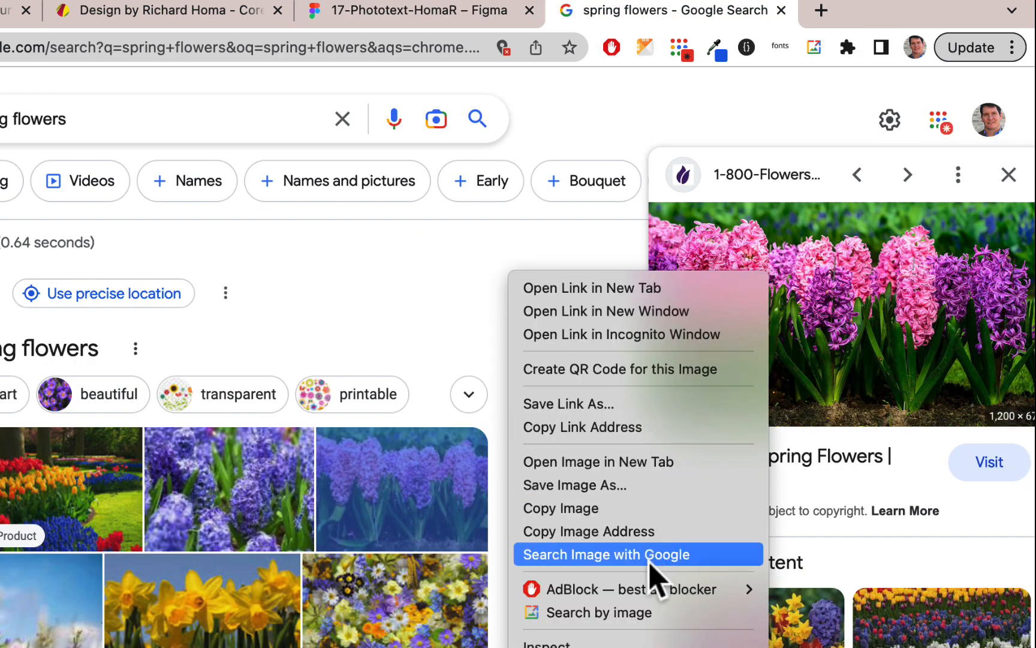
{"action": "left_click", "coordinate": [650, 509]}
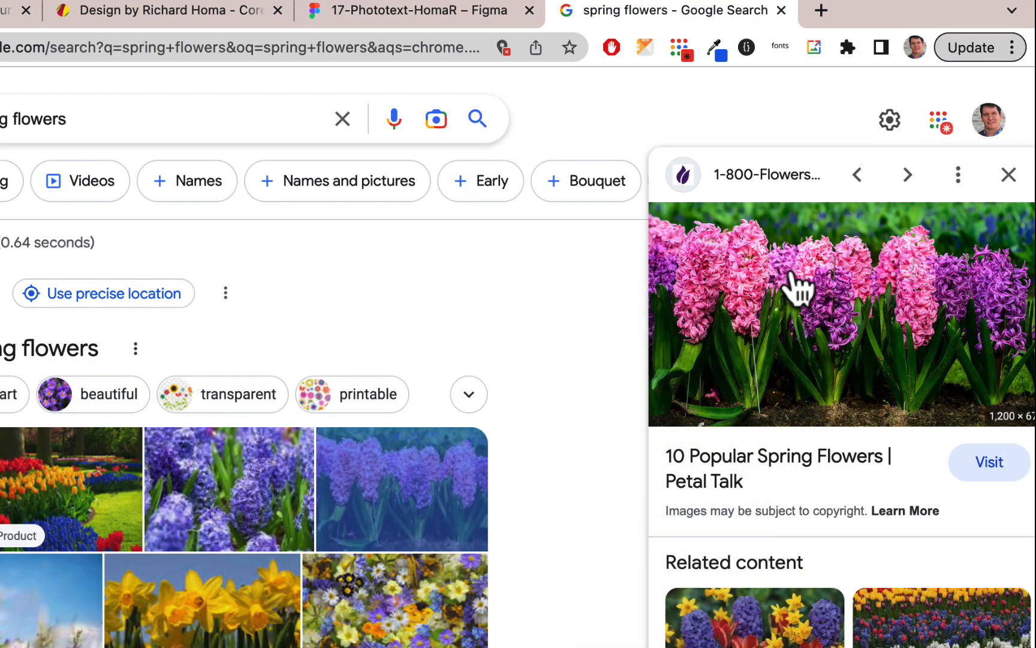
{"action": "left_click", "coordinate": [456, 15]}
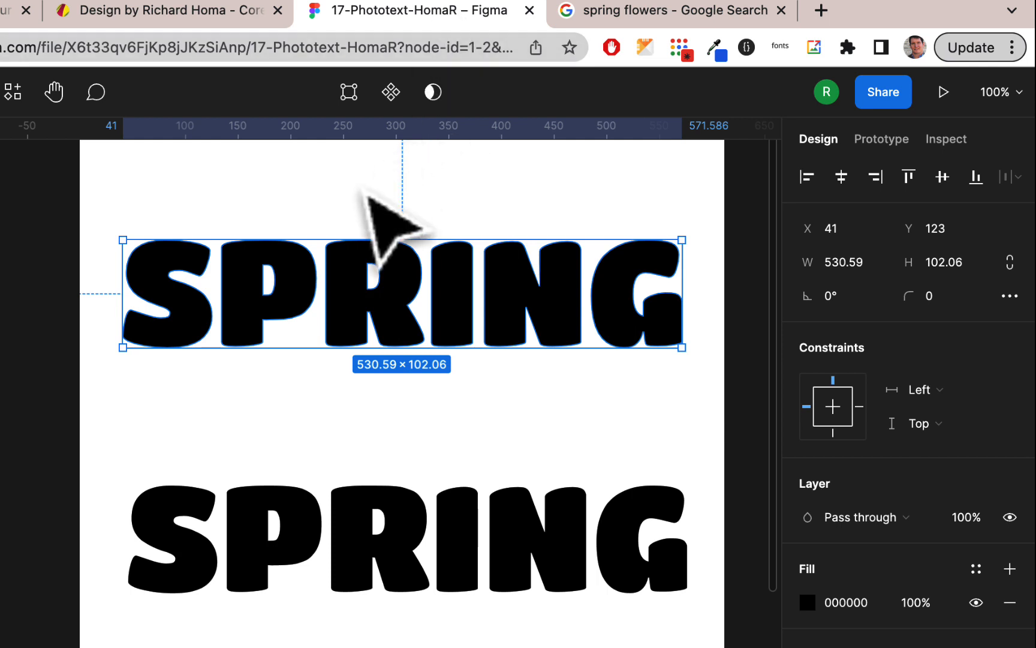
Paste the copied hyacinth photo into the upper SPRING lettering as its fill.
{"action": "right_click", "coordinate": [349, 262]}
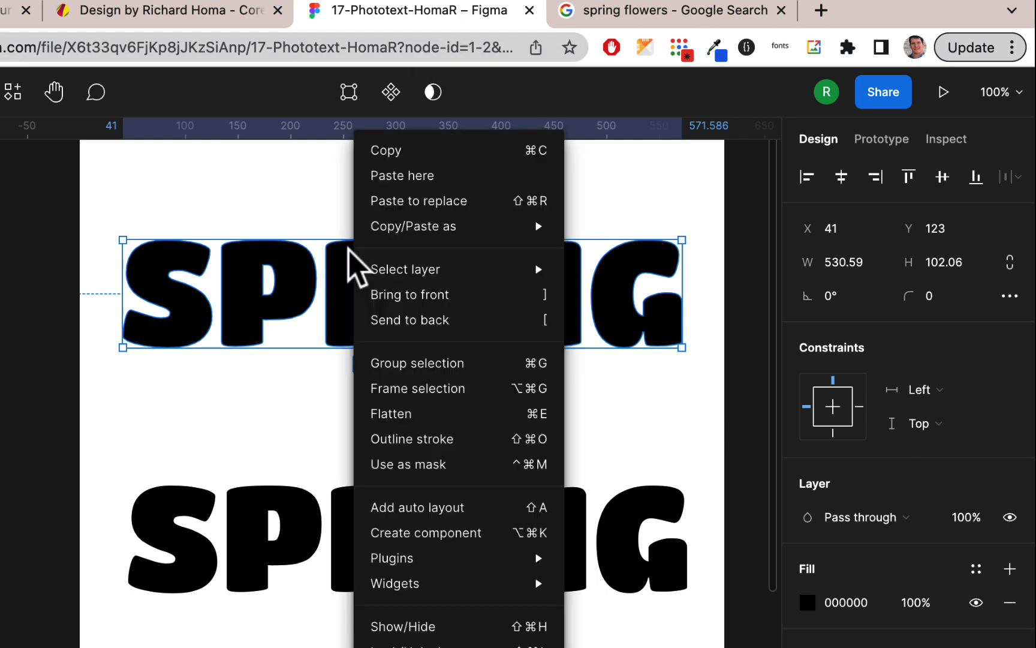
{"action": "left_click", "coordinate": [398, 174]}
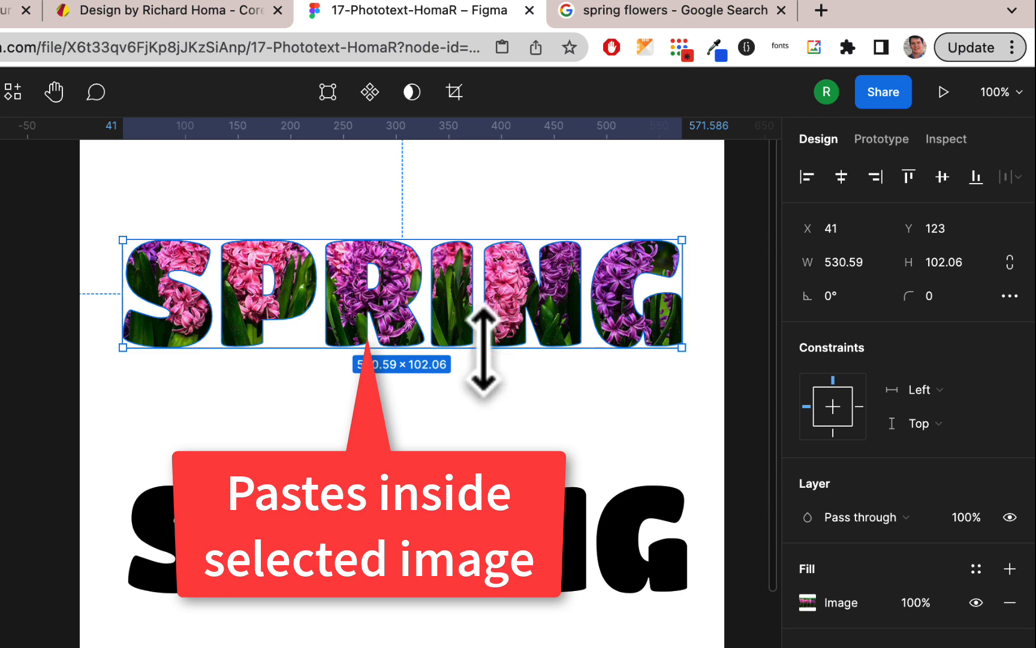
Look up the save option for the hyacinth photo in the Google results and the Place image command in the Figma file.
{"action": "left_click", "coordinate": [677, 18]}
{"action": "right_click", "coordinate": [800, 288]}
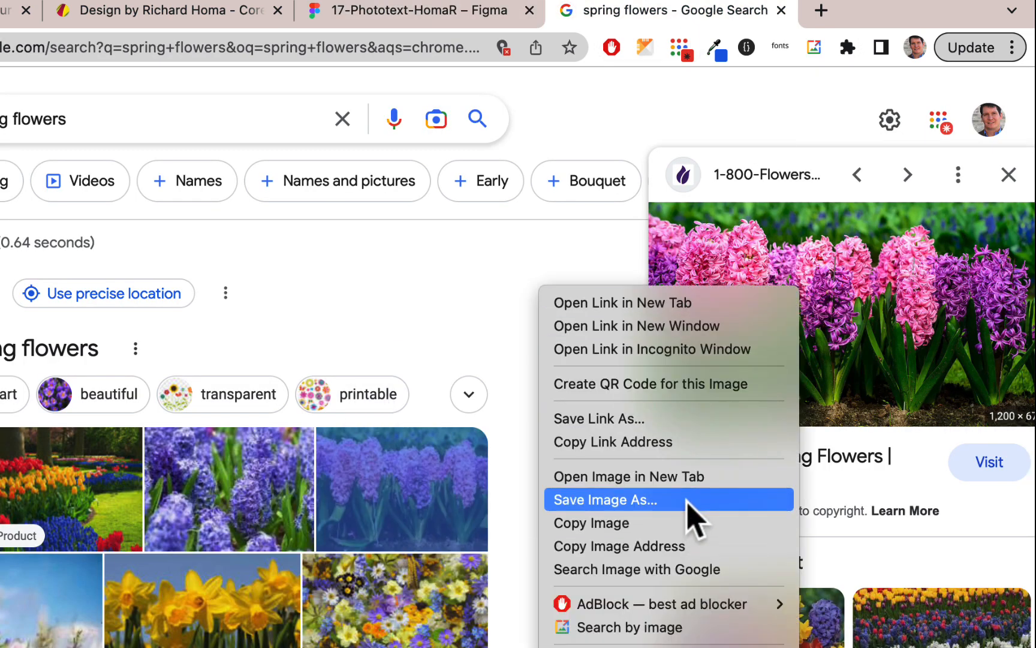
{"action": "left_click", "coordinate": [460, 13]}
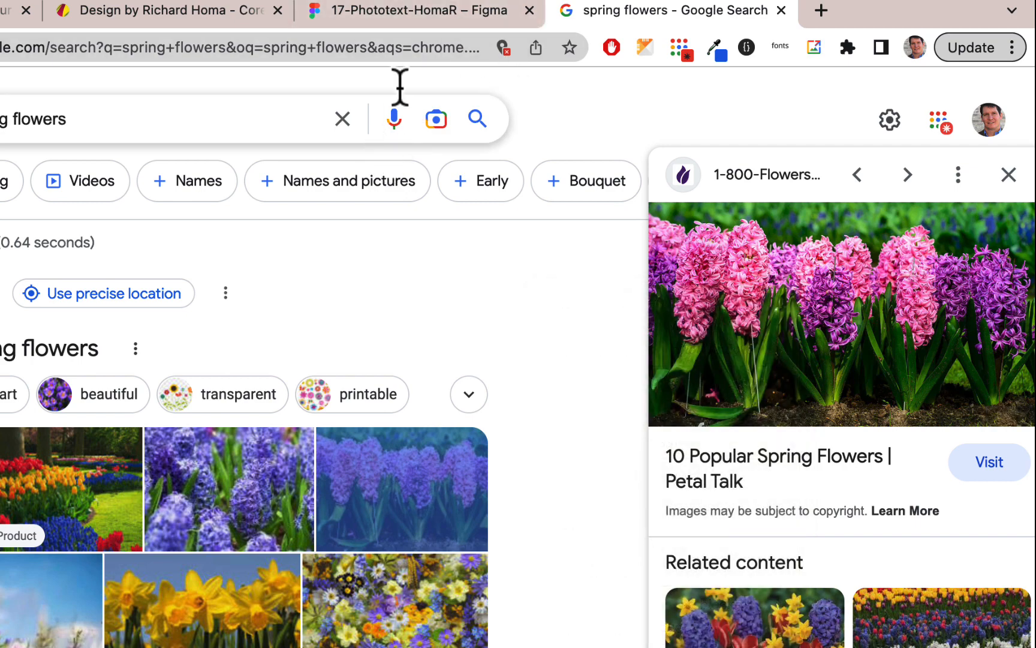
{"action": "left_click", "coordinate": [416, 12]}
{"action": "right_click", "coordinate": [270, 267]}
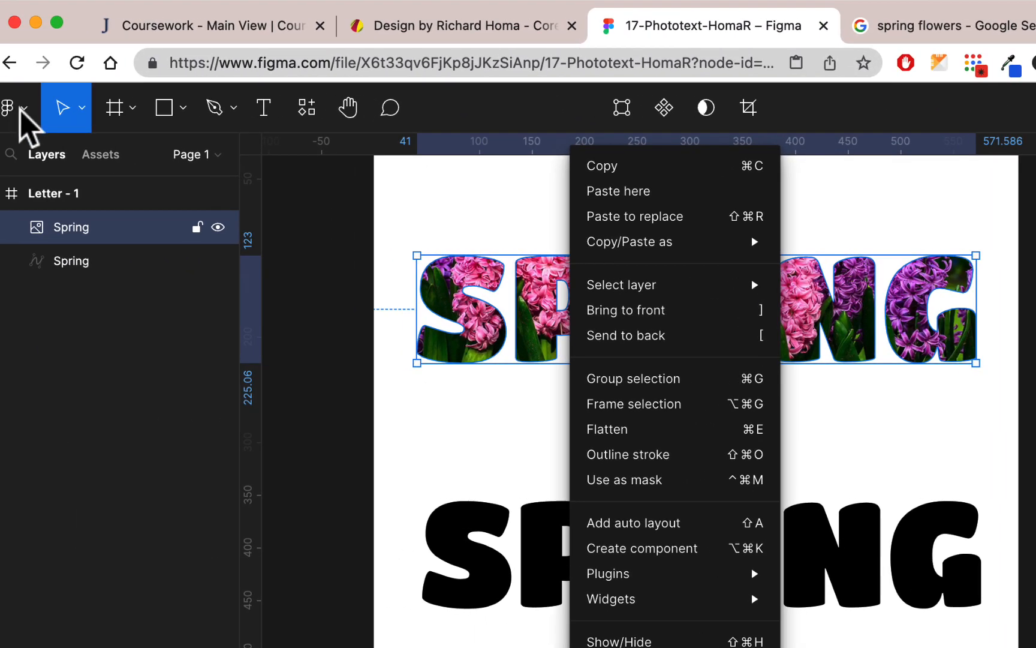
{"action": "left_click", "coordinate": [17, 108]}
{"action": "mouse_move", "coordinate": [45, 254]}
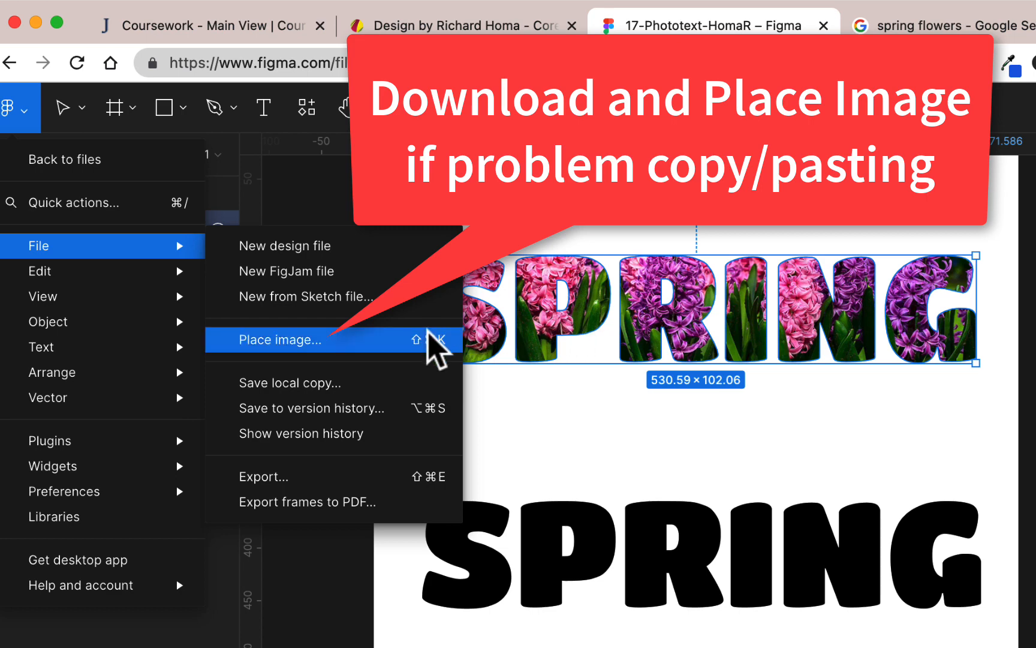
{"action": "left_click", "coordinate": [722, 416]}
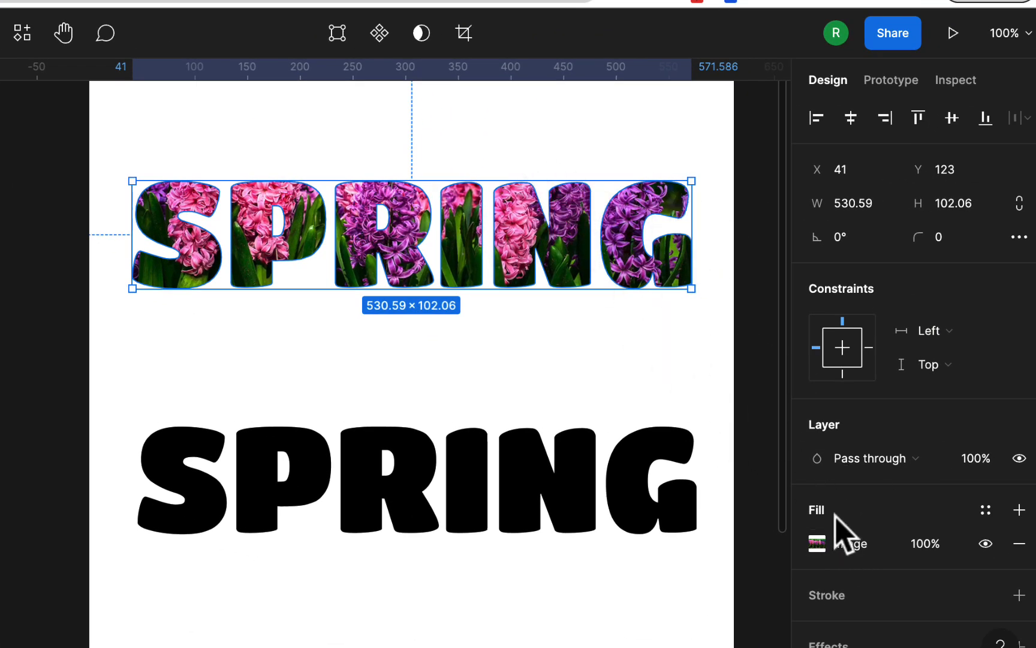
Open the upper SPRING lettering's image fill settings and change the fill mode to Crop.
{"action": "left_click", "coordinate": [860, 542]}
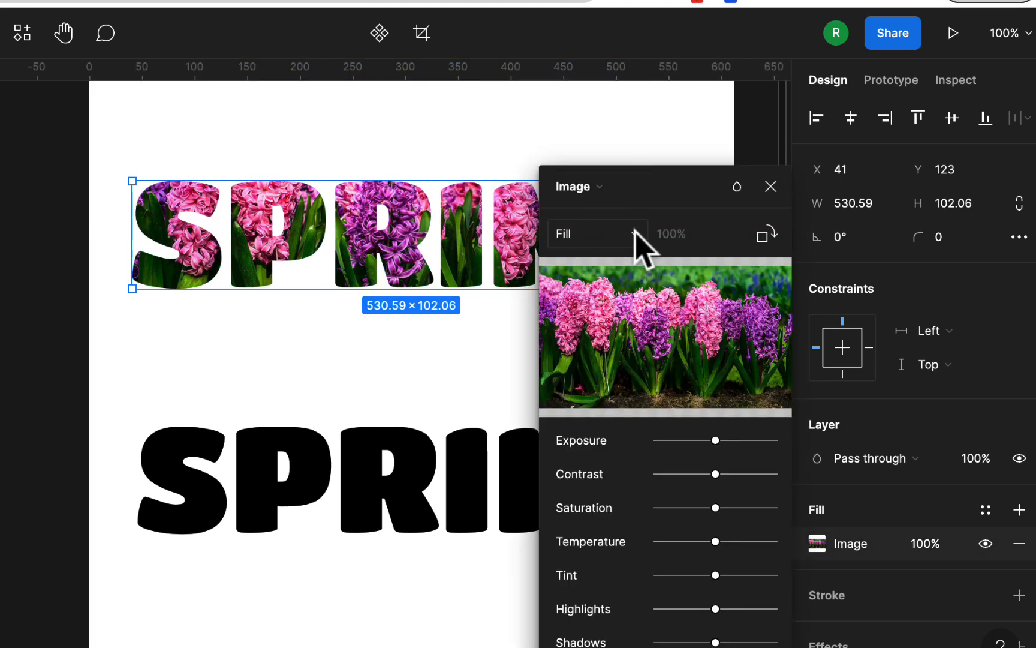
{"action": "left_click", "coordinate": [640, 240]}
{"action": "left_click", "coordinate": [631, 286]}
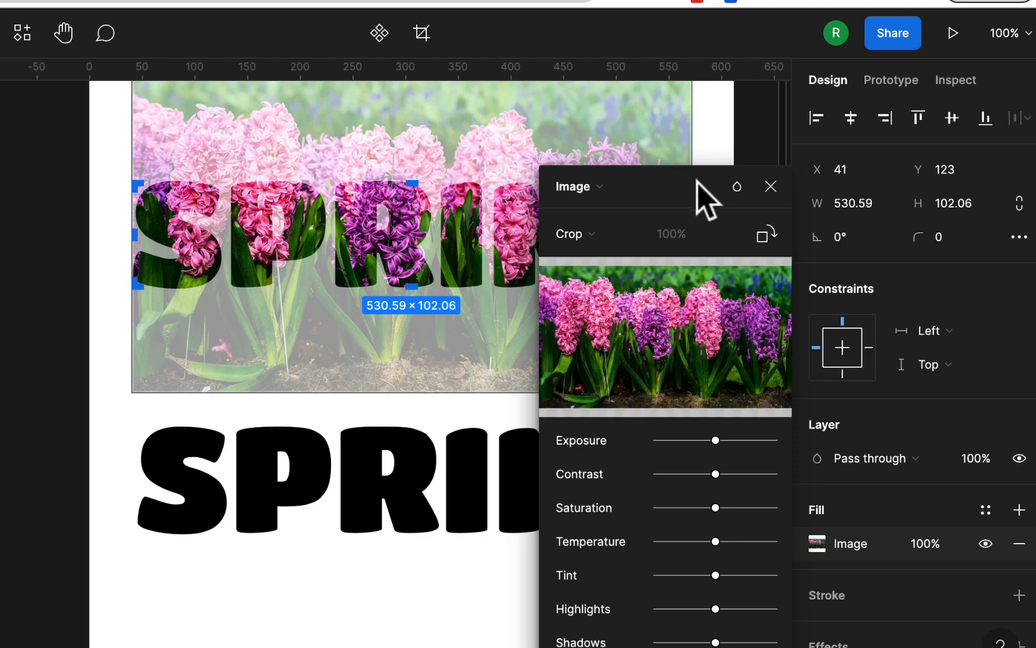
Resize the hyacinth photo behind the upper lettering by lowering its top edge, widening it slightly and raising its bottom edge.
{"action": "scroll", "coordinate": [429, 335], "scroll_direction": "up", "scroll_amount": 4}
{"action": "scroll", "coordinate": [435, 335], "scroll_direction": "left", "scroll_amount": 4}
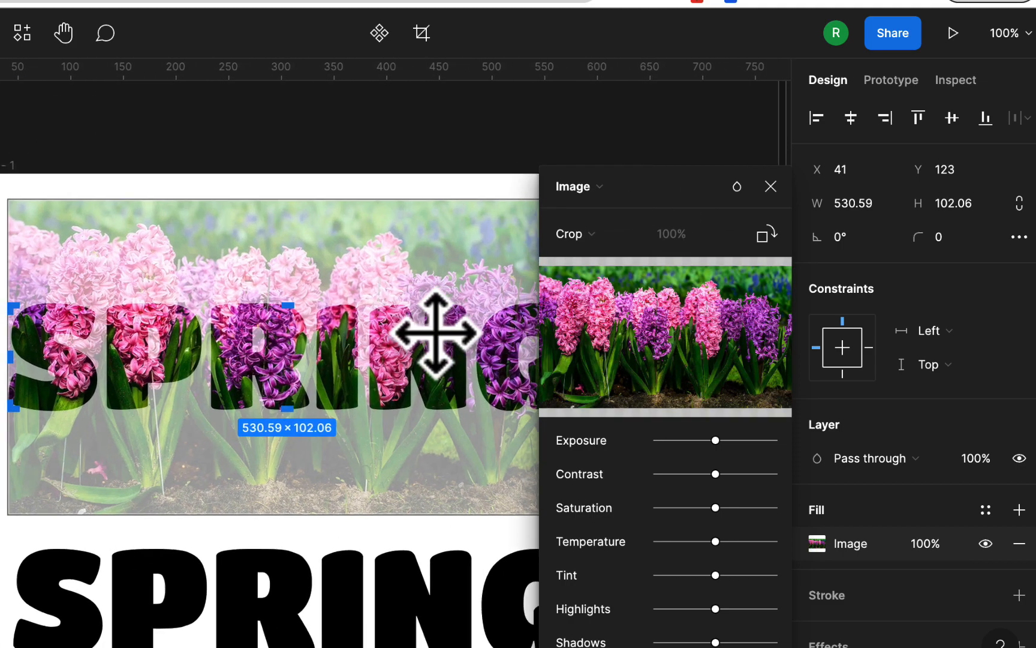
{"action": "scroll", "coordinate": [431, 335], "scroll_direction": "down", "scroll_amount": 2}
{"action": "scroll", "coordinate": [431, 334], "scroll_direction": "left", "scroll_amount": 1}
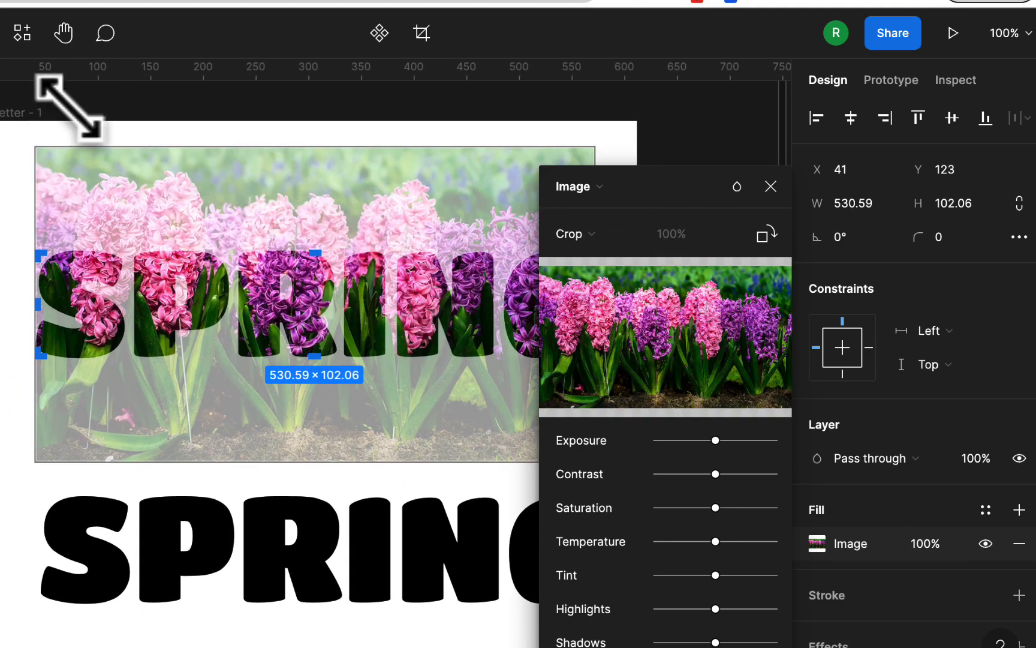
{"action": "mouse_move", "coordinate": [69, 108]}
{"action": "left_mouse_down"}
{"action": "mouse_move", "coordinate": [28, 90]}
{"action": "mouse_move", "coordinate": [55, 177]}
{"action": "mouse_move", "coordinate": [44, 108]}
{"action": "mouse_move", "coordinate": [69, 123]}
{"action": "left_mouse_up"}
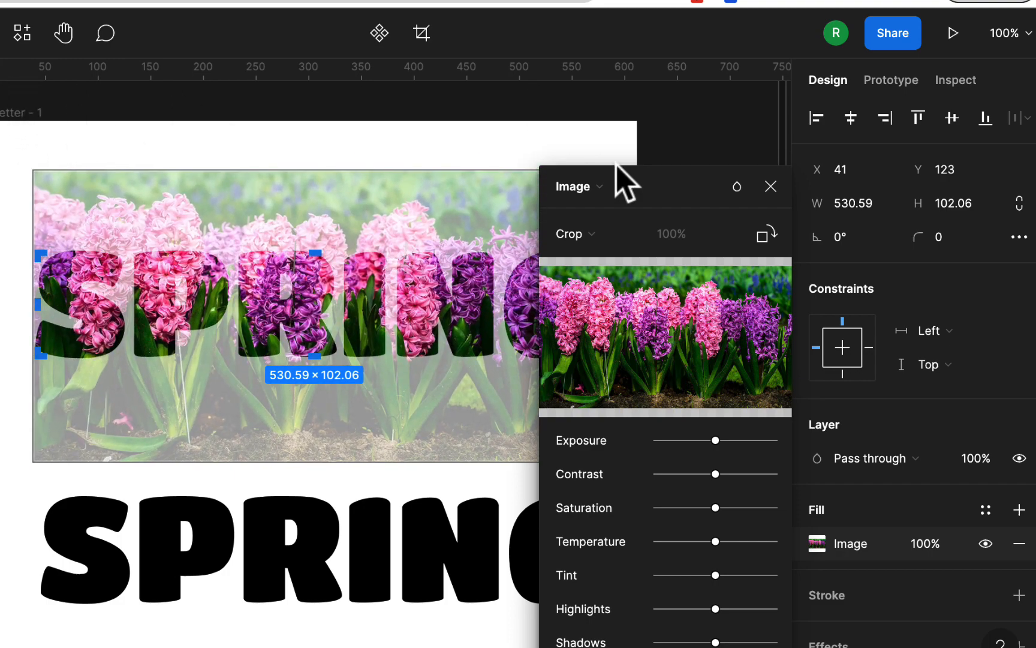
{"action": "scroll", "coordinate": [513, 224], "scroll_direction": "right", "scroll_amount": 5}
{"action": "scroll", "coordinate": [514, 225], "scroll_direction": "down", "scroll_amount": 1}
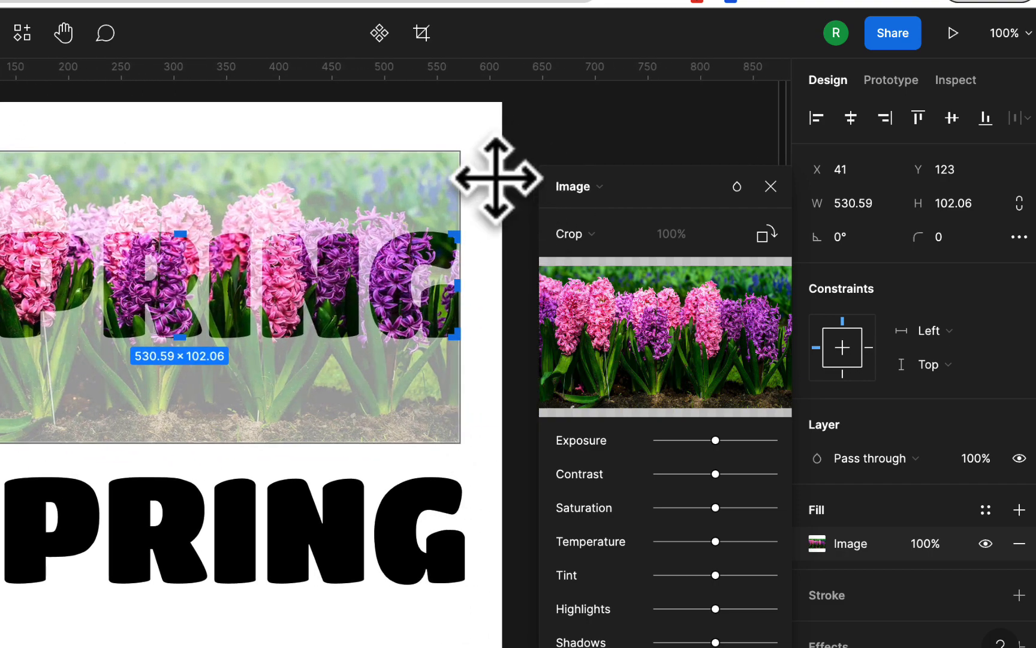
{"action": "mouse_move", "coordinate": [497, 132]}
{"action": "left_mouse_down"}
{"action": "mouse_move", "coordinate": [520, 132]}
{"action": "mouse_move", "coordinate": [500, 129]}
{"action": "left_mouse_up"}
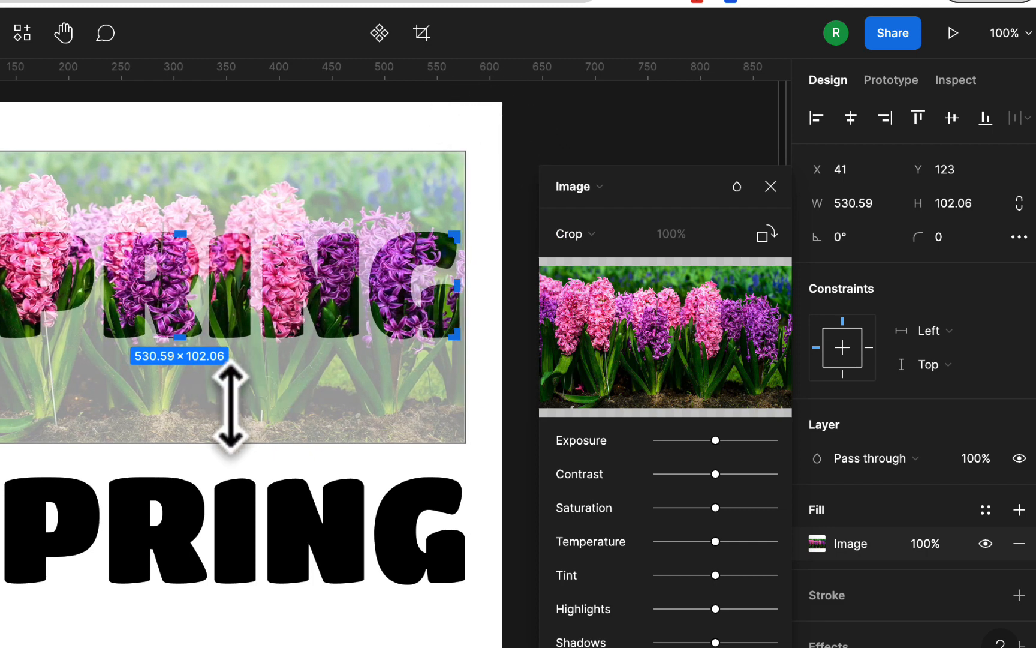
{"action": "left_click_drag", "start_coordinate": [230, 397], "coordinate": [230, 385]}
Stretch the upper SPRING lettering upward over the photo to a height of about 118.
{"action": "scroll", "coordinate": [216, 408], "scroll_direction": "left", "scroll_amount": 5}
{"action": "scroll", "coordinate": [216, 408], "scroll_direction": "down", "scroll_amount": 1}
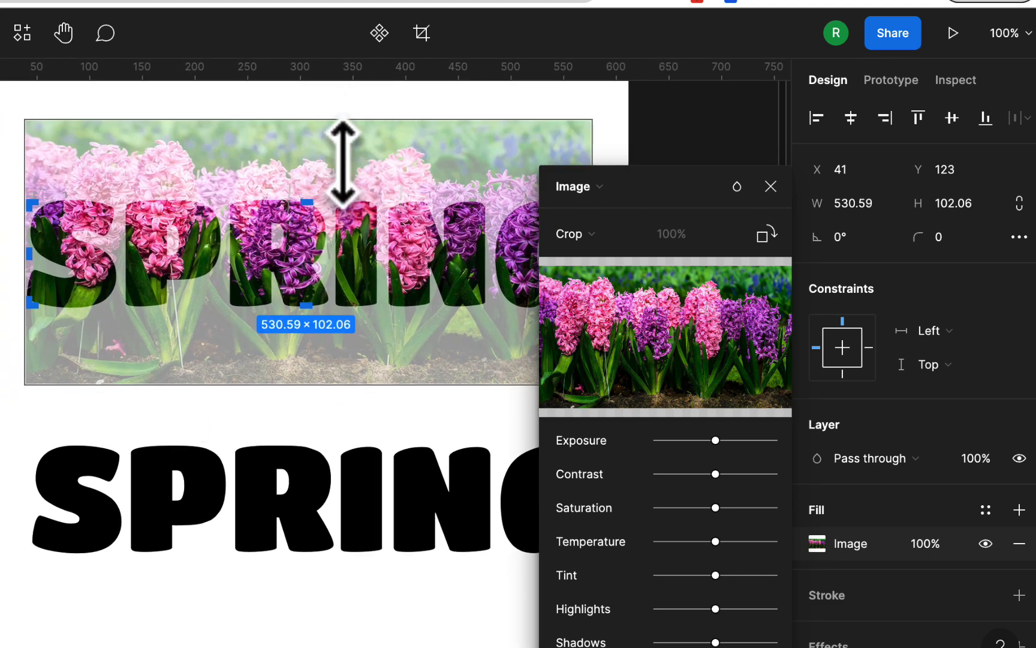
{"action": "left_click_drag", "start_coordinate": [343, 162], "coordinate": [341, 144]}
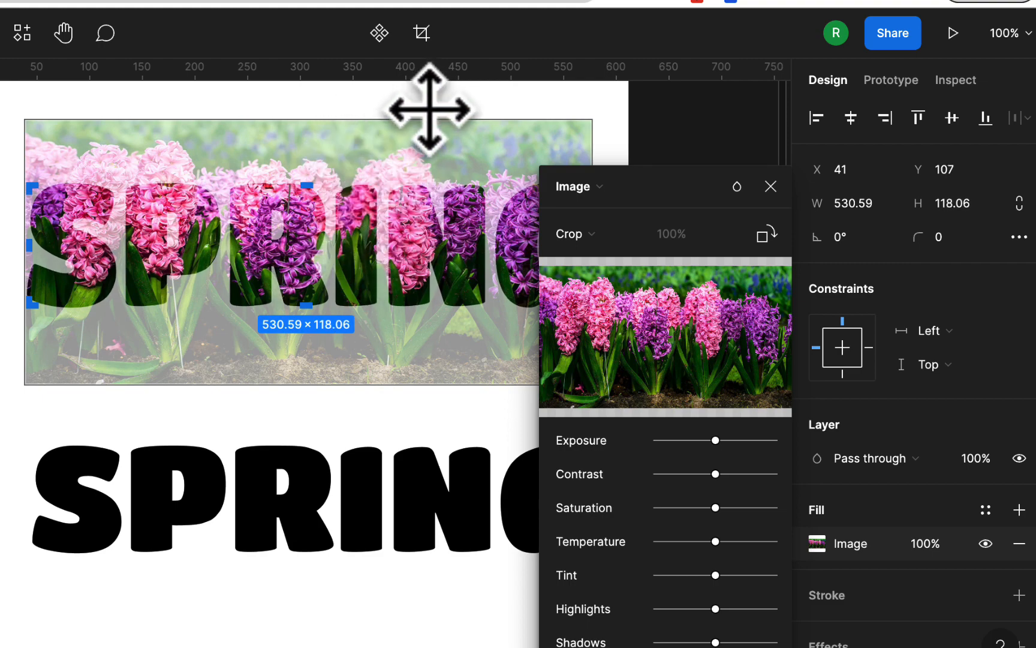
Nudge the photo slightly up and right within the lettering, finish cropping, and move the lettering up to Y 103.
{"action": "mouse_move", "coordinate": [430, 109]}
{"action": "left_mouse_down"}
{"action": "mouse_move", "coordinate": [393, 113]}
{"action": "mouse_move", "coordinate": [440, 106]}
{"action": "mouse_move", "coordinate": [431, 105]}
{"action": "left_mouse_up"}
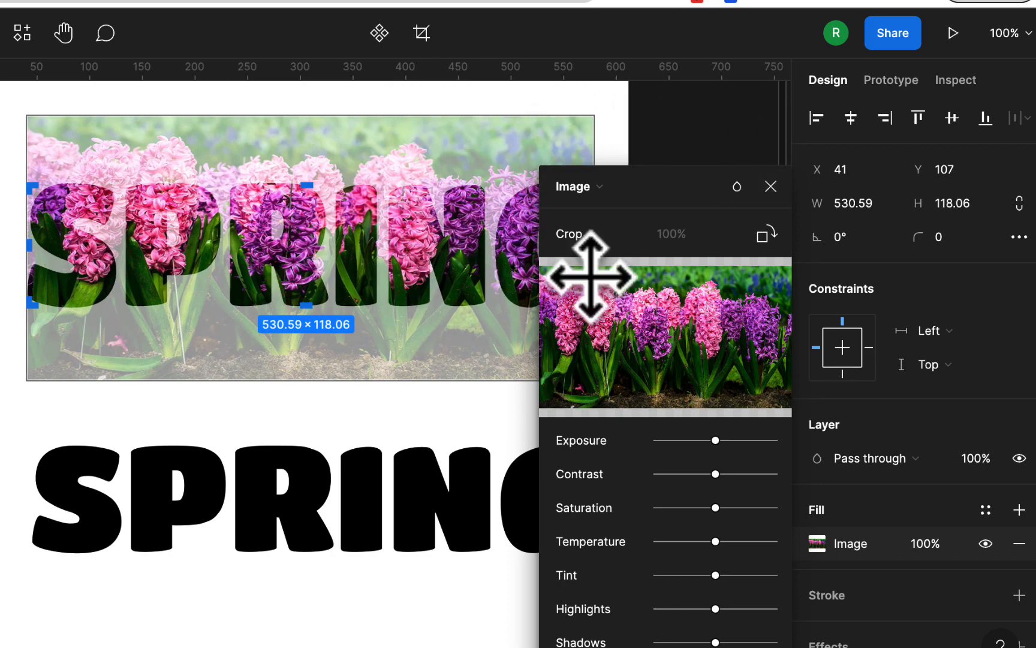
{"action": "mouse_move", "coordinate": [569, 356]}
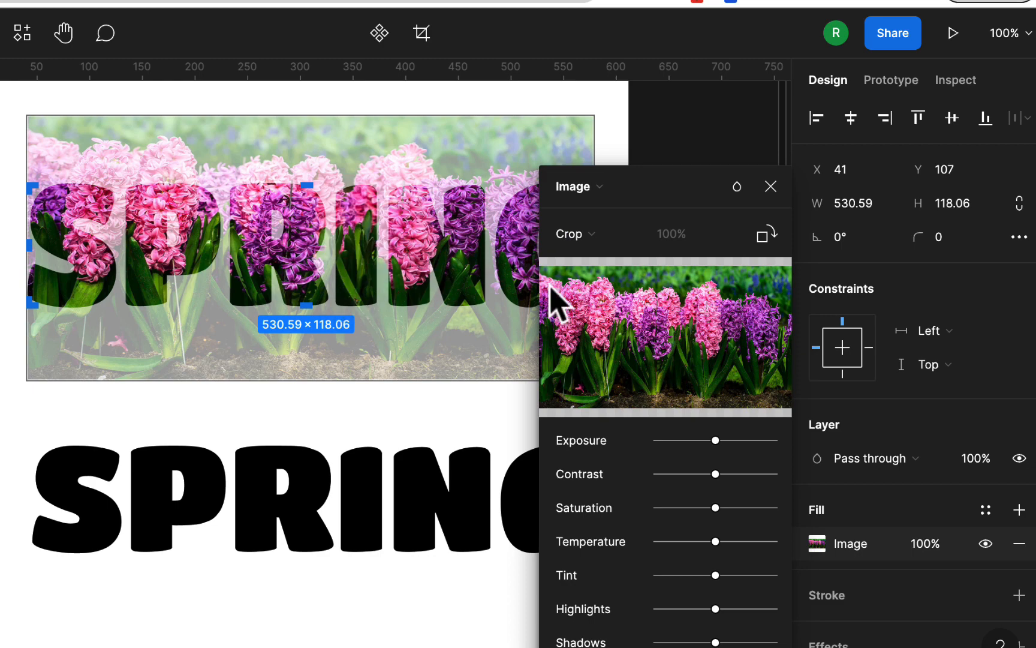
{"action": "left_click", "coordinate": [771, 186]}
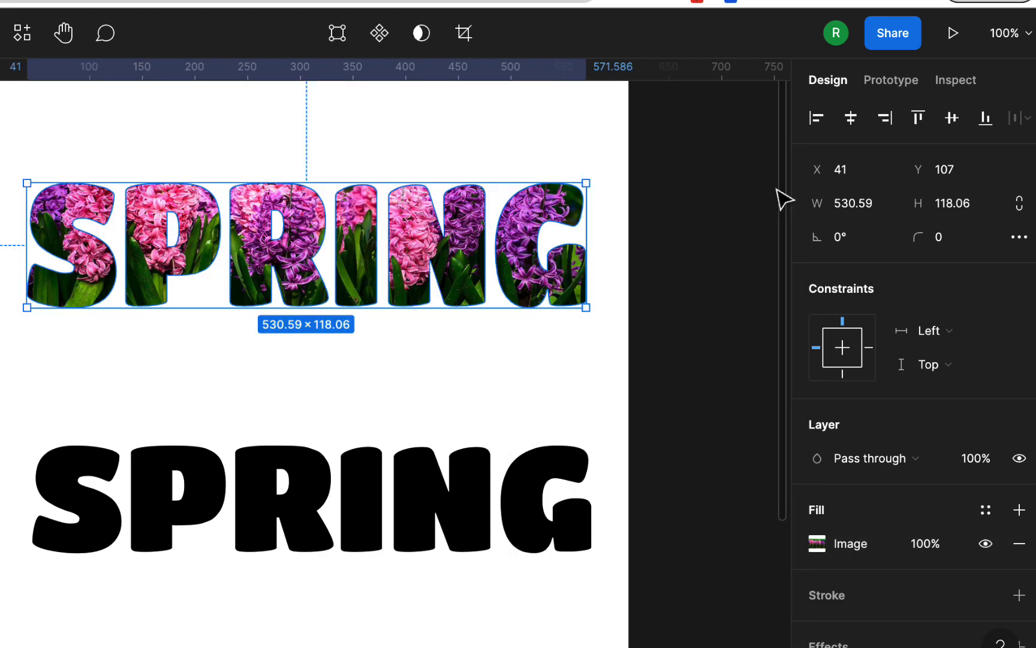
{"action": "mouse_move", "coordinate": [483, 173]}
{"action": "left_mouse_down"}
{"action": "mouse_move", "coordinate": [550, 204]}
{"action": "mouse_move", "coordinate": [509, 150]}
{"action": "mouse_move", "coordinate": [477, 190]}
{"action": "mouse_move", "coordinate": [465, 182]}
{"action": "mouse_move", "coordinate": [479, 168]}
{"action": "left_mouse_up"}
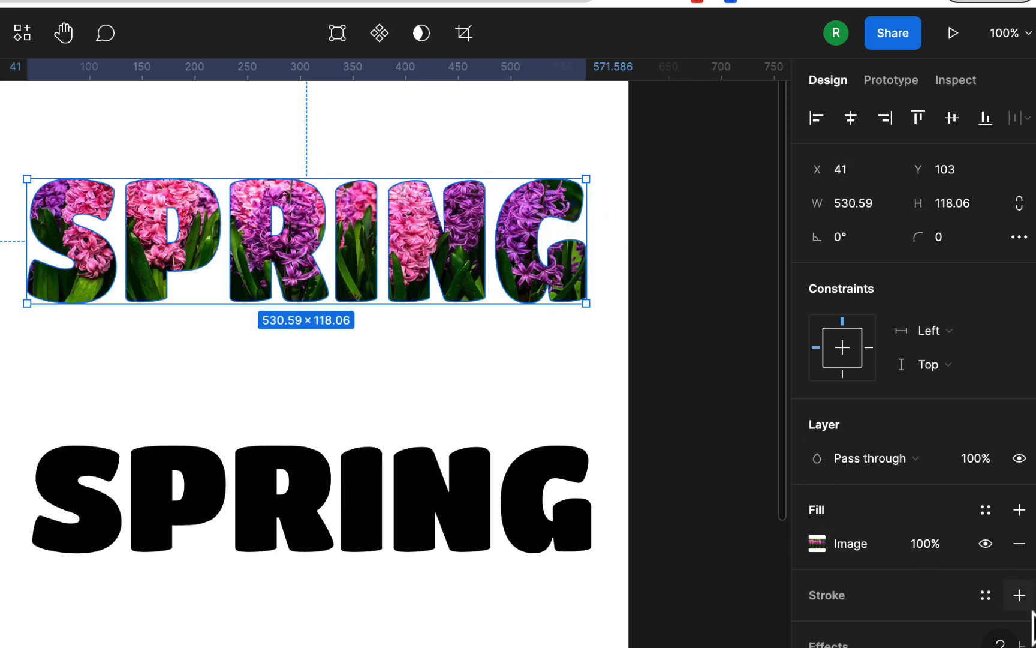
Add a stroke to the photo-filled SPRING lettering and color it green 25BB0C.
{"action": "left_click", "coordinate": [1018, 595]}
{"action": "scroll", "coordinate": [881, 543], "scroll_direction": "down", "scroll_amount": 3}
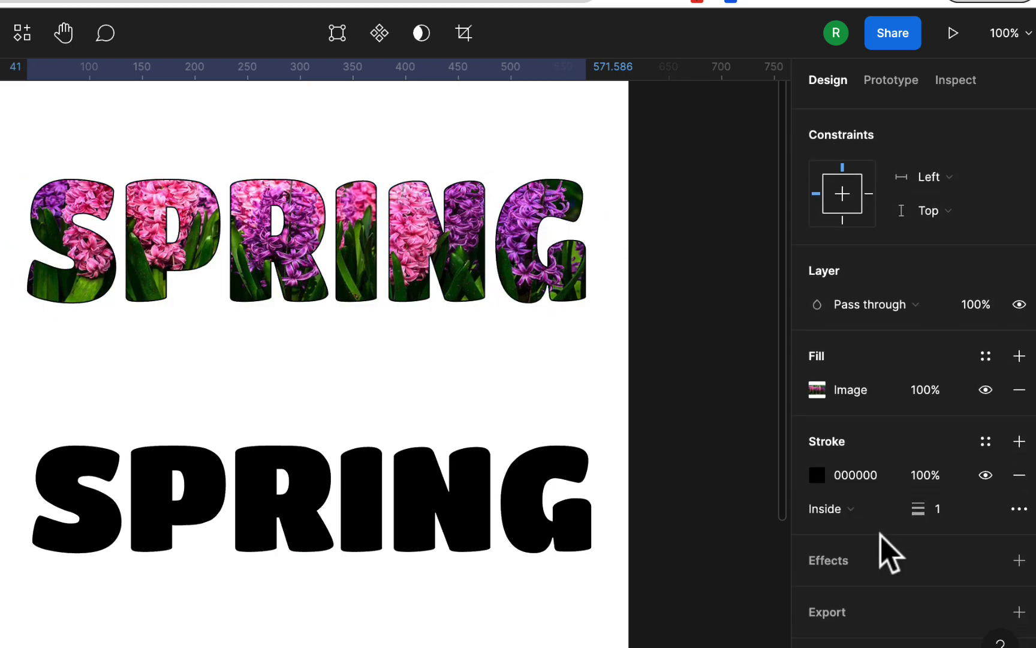
{"action": "left_click", "coordinate": [817, 474]}
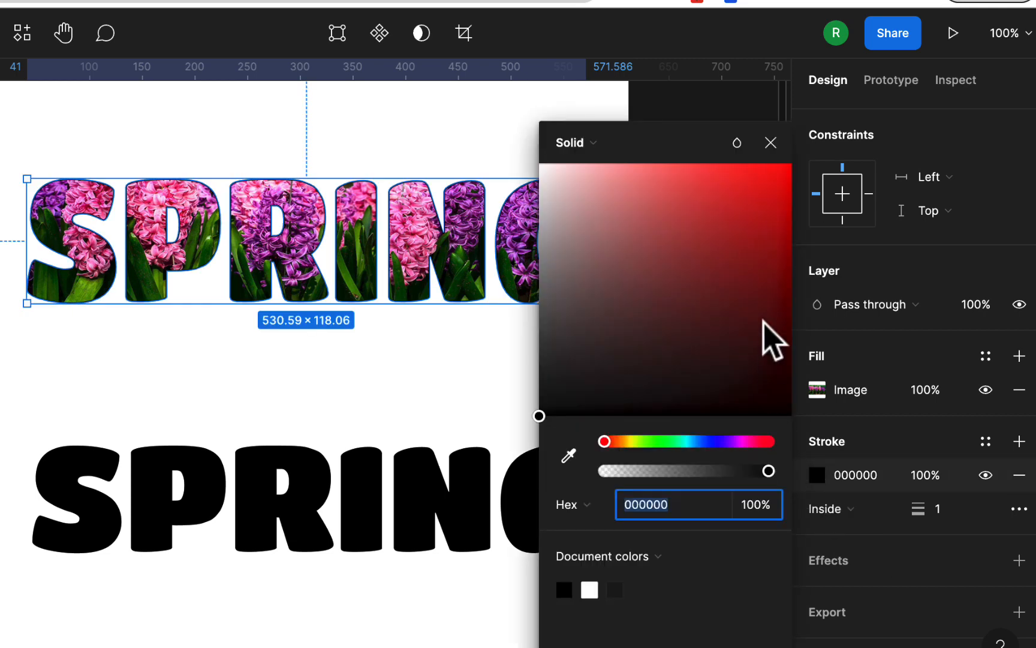
{"action": "left_click", "coordinate": [655, 442]}
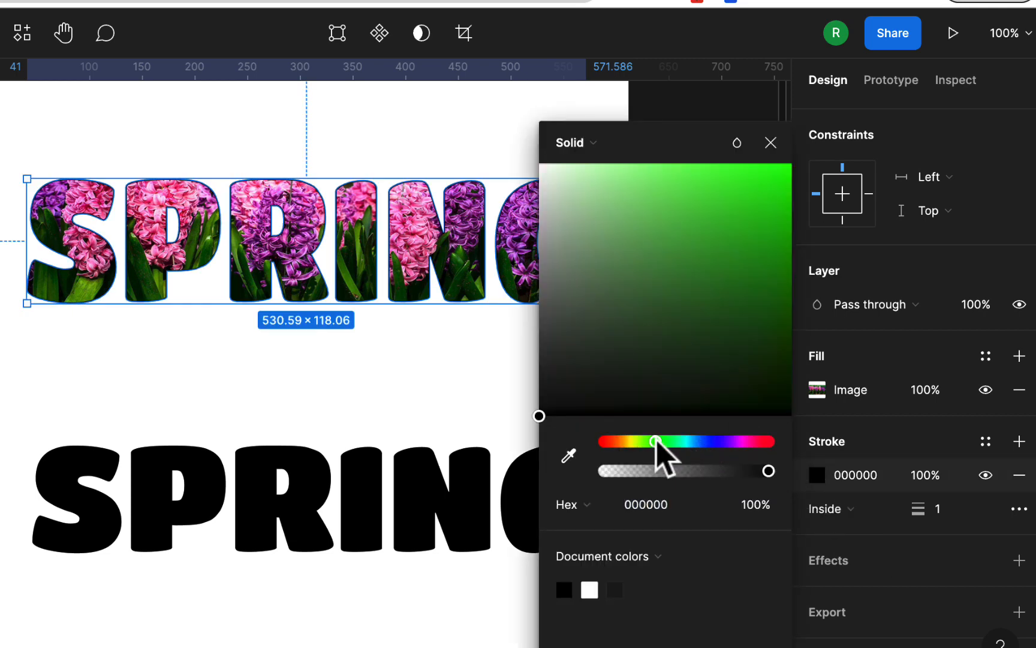
{"action": "left_click", "coordinate": [774, 233]}
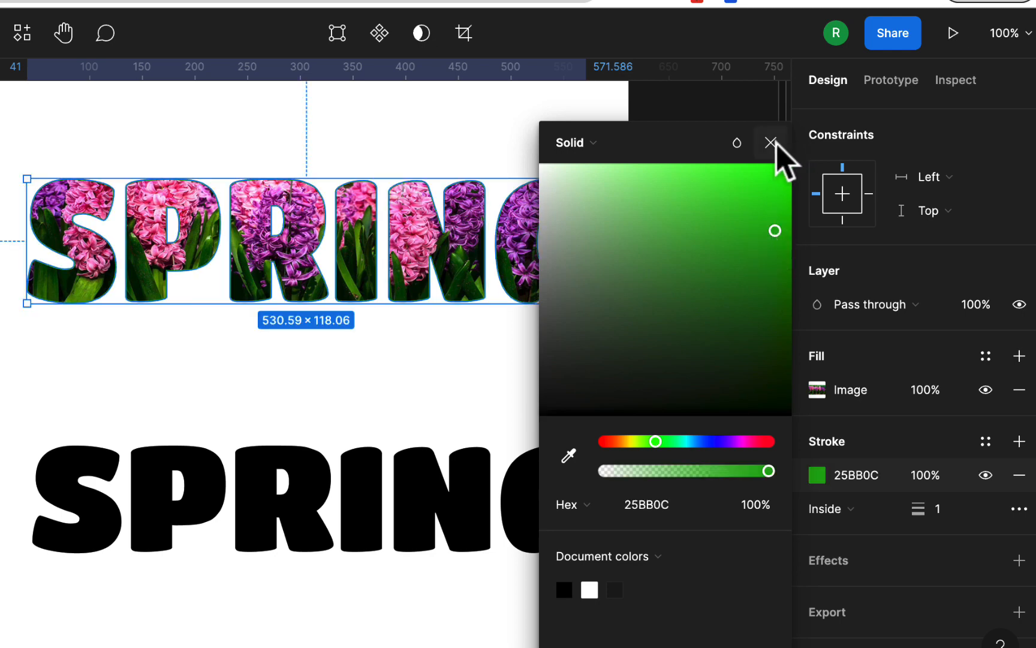
{"action": "left_click", "coordinate": [772, 143]}
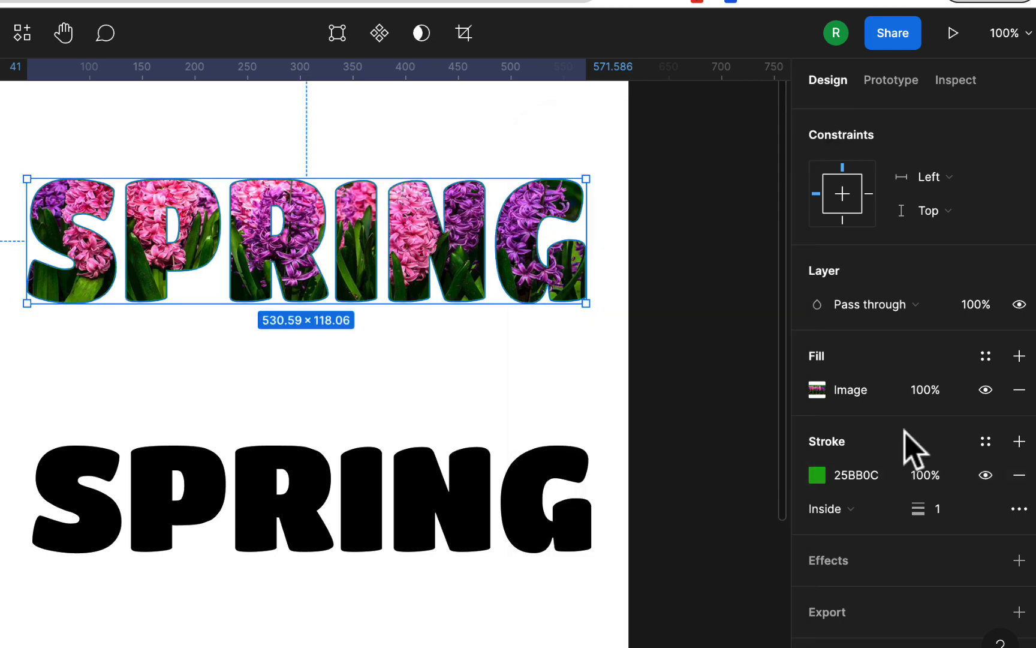
Align the green stroke to the outside of the letters and set its weight to 5.
{"action": "left_click", "coordinate": [880, 506]}
{"action": "left_click", "coordinate": [883, 531]}
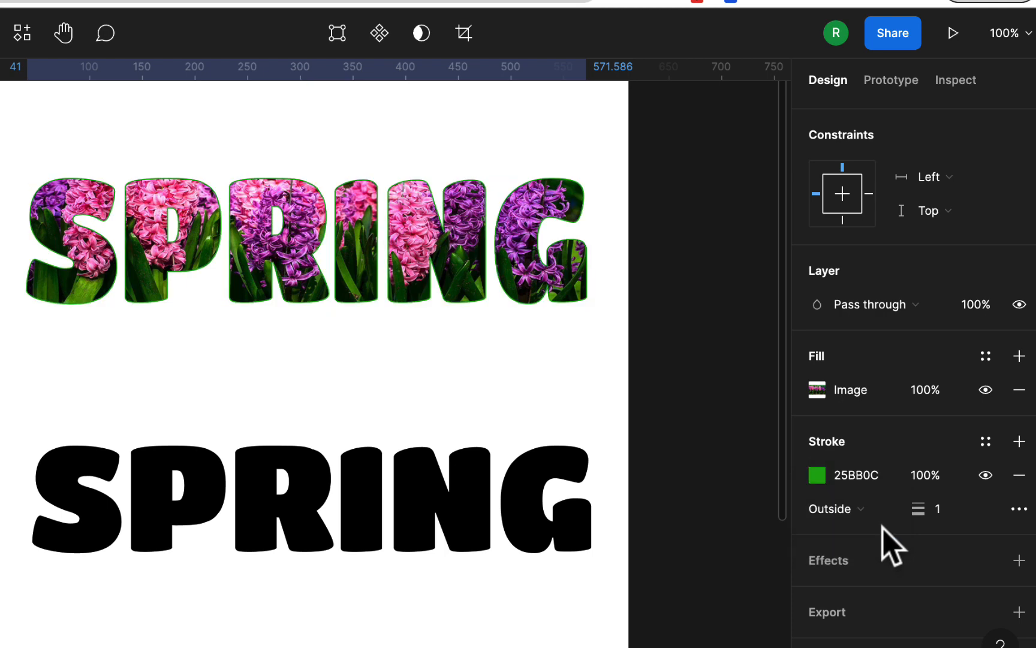
{"action": "left_click_drag", "start_coordinate": [919, 510], "coordinate": [928, 509]}
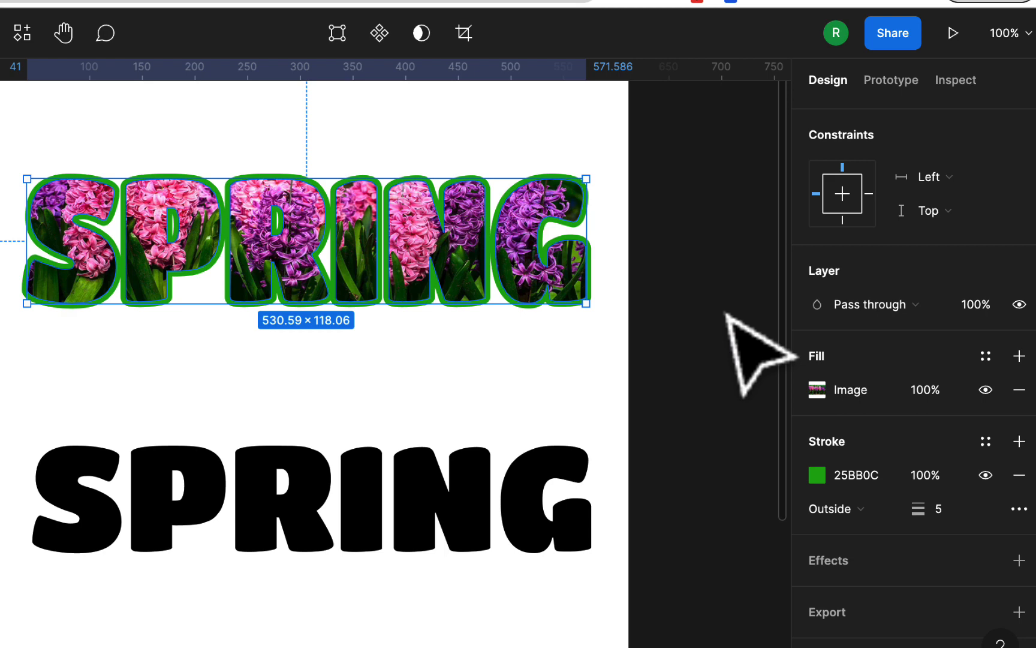
Add a drop shadow to the photo-filled lettering with X 5, Y 5 and blur 5.
{"action": "left_click", "coordinate": [1019, 560]}
{"action": "scroll", "coordinate": [779, 428], "scroll_direction": "down", "scroll_amount": 5}
{"action": "left_click", "coordinate": [816, 594]}
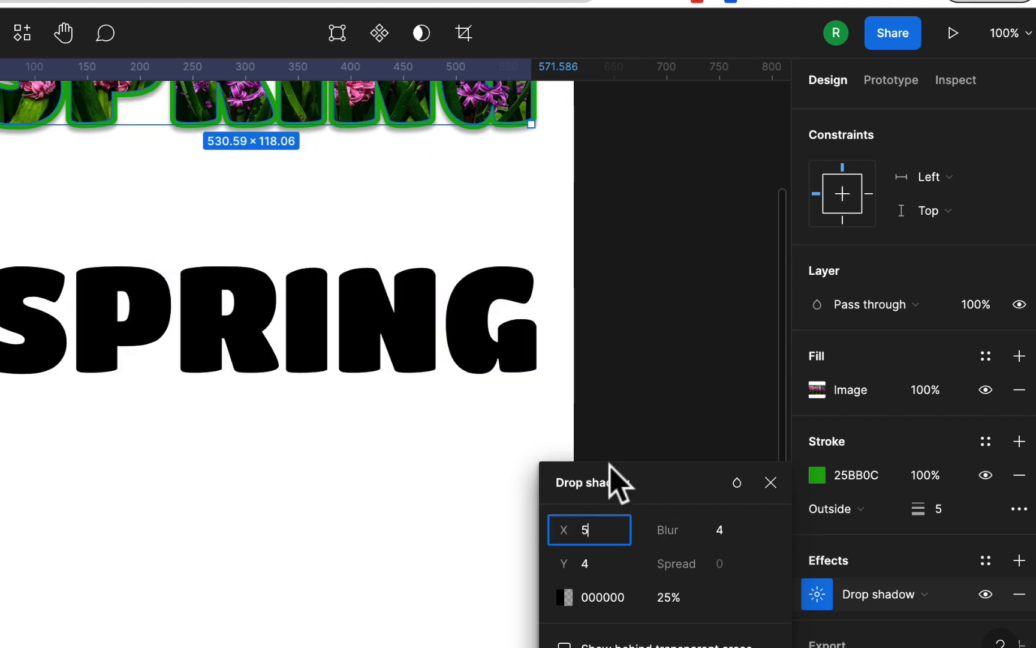
{"action": "left_click", "coordinate": [571, 568]}
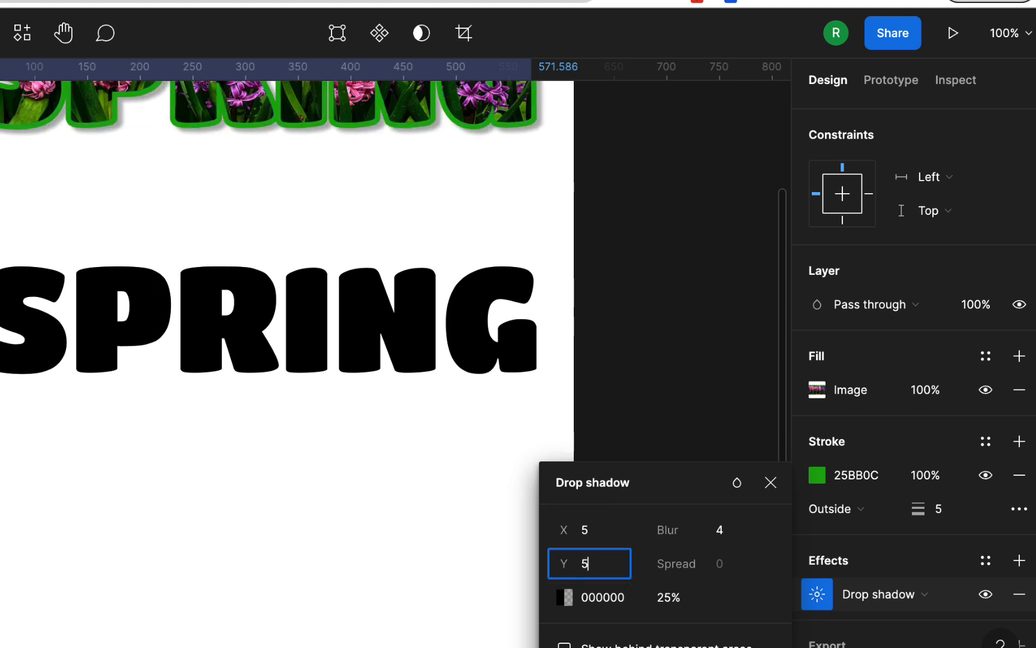
{"action": "left_click", "coordinate": [734, 532]}
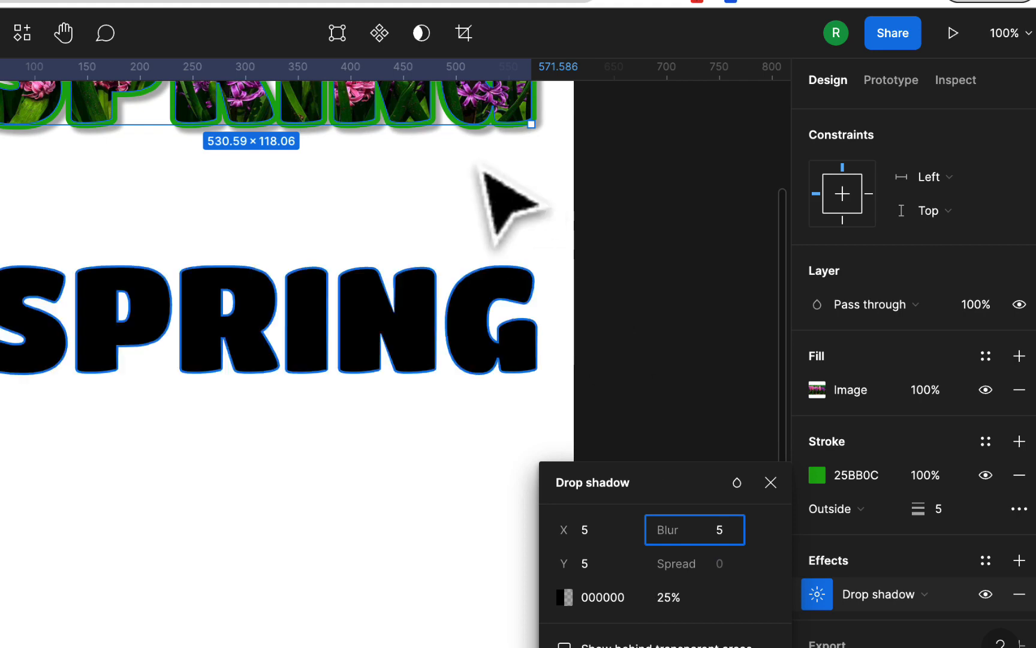
Set the drop shadow's opacity to 50% and close its settings.
{"action": "scroll", "coordinate": [395, 292], "scroll_direction": "up", "scroll_amount": 5}
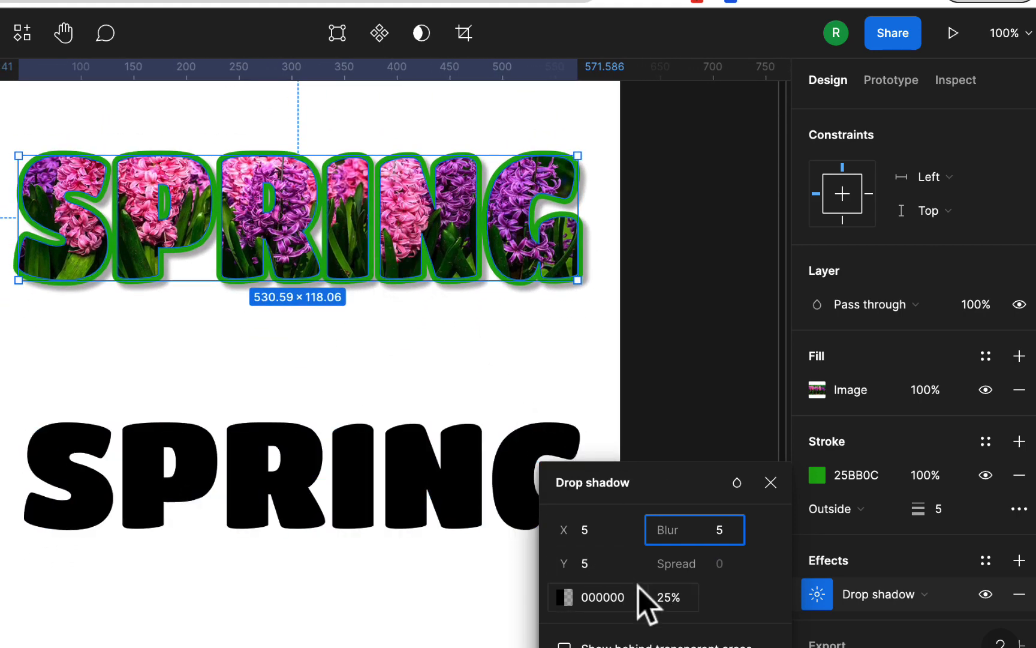
{"action": "left_click", "coordinate": [669, 592]}
{"action": "type", "text": "50"}
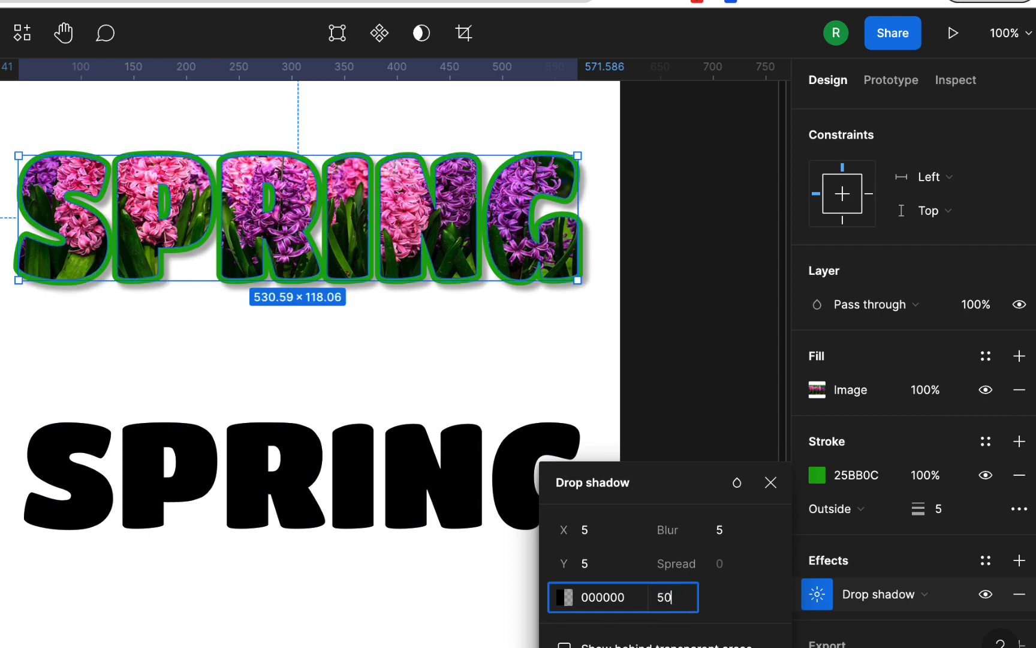
{"action": "key", "text": "Return"}
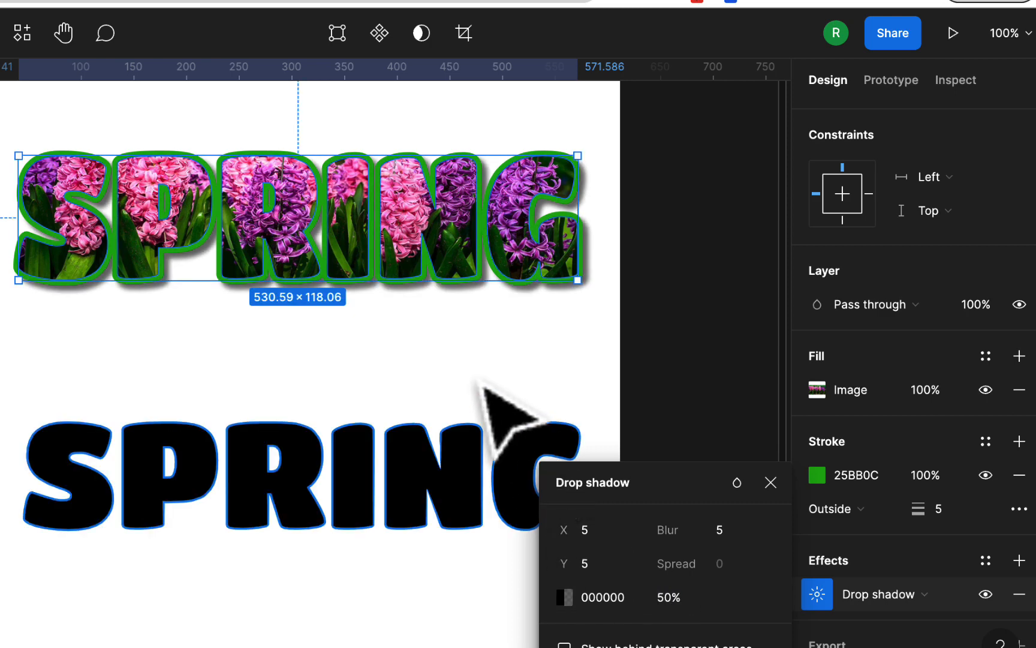
{"action": "left_click", "coordinate": [445, 321]}
Set the blur of the photo-filled lettering's drop shadow to 10 and close the shadow settings.
{"action": "left_click", "coordinate": [445, 198]}
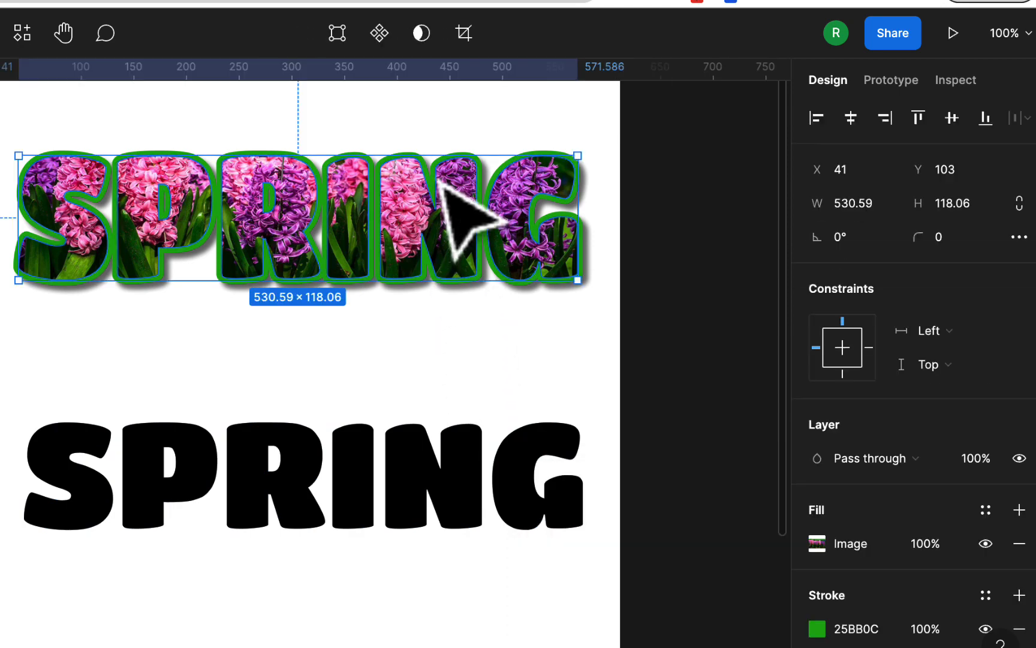
{"action": "scroll", "coordinate": [851, 525], "scroll_direction": "down", "scroll_amount": 4}
{"action": "scroll", "coordinate": [850, 517], "scroll_direction": "down", "scroll_amount": 1}
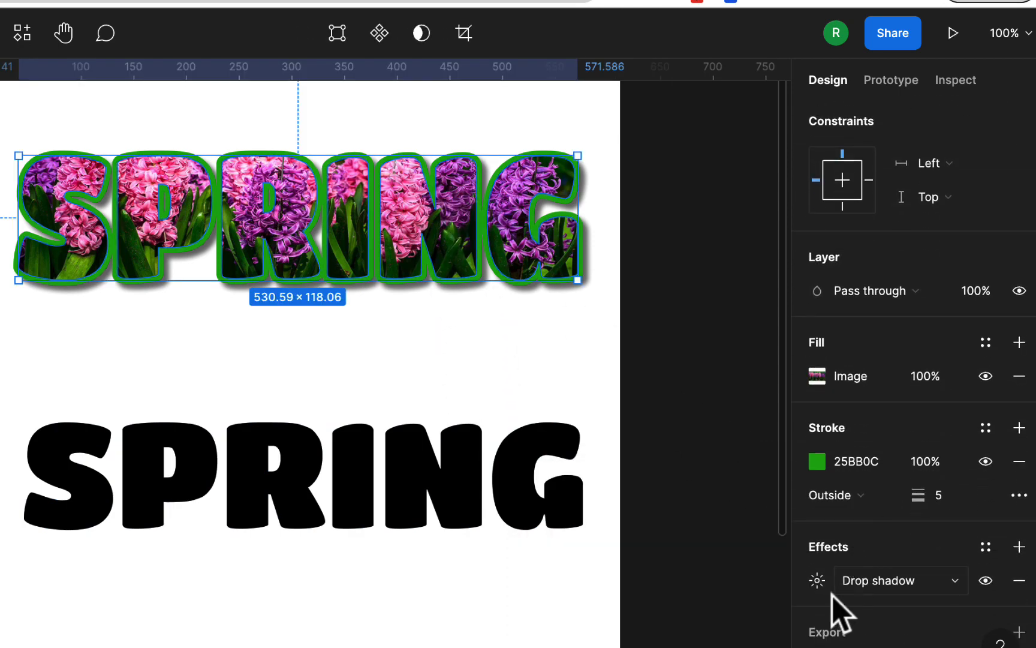
{"action": "left_click", "coordinate": [816, 579]}
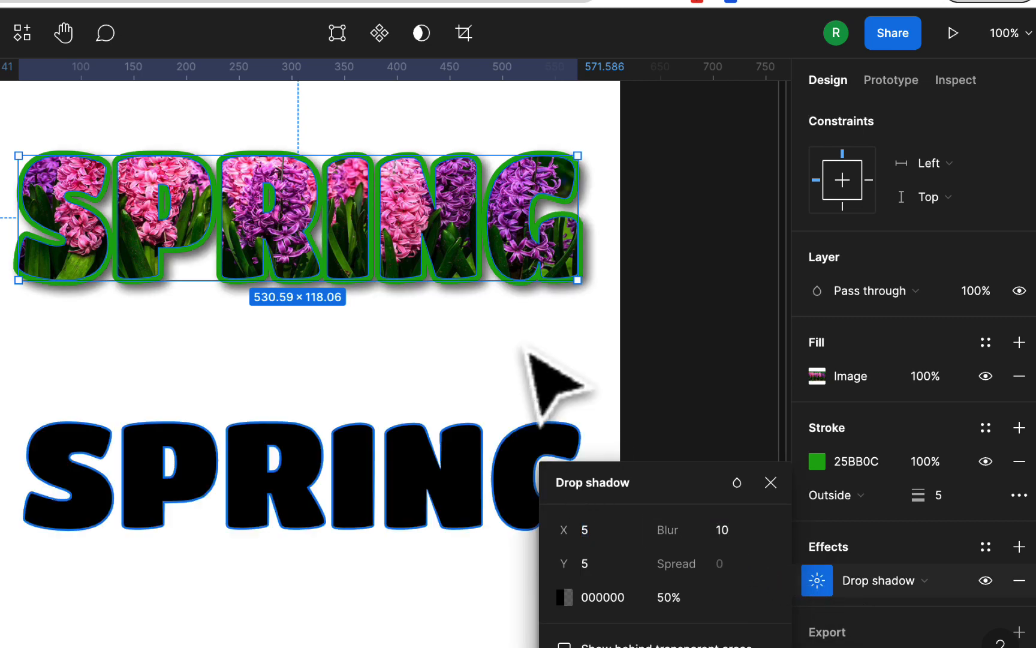
{"action": "left_click", "coordinate": [555, 382]}
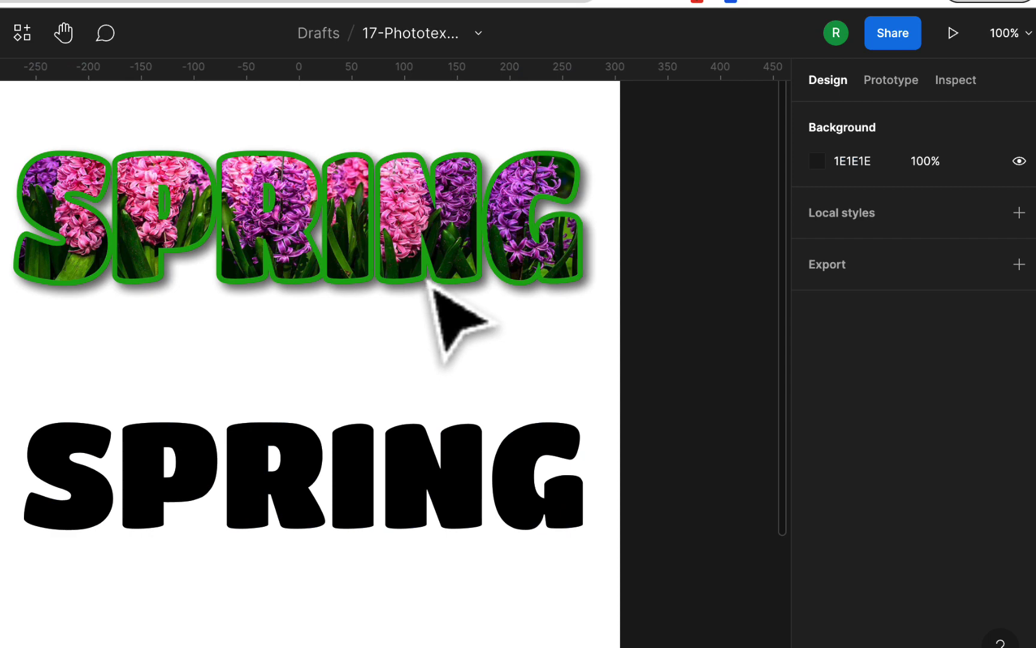
Change the stroke color of the photo-filled SPRING lettering to yellow FFE454 and deselect the lettering.
{"action": "left_click", "coordinate": [450, 180]}
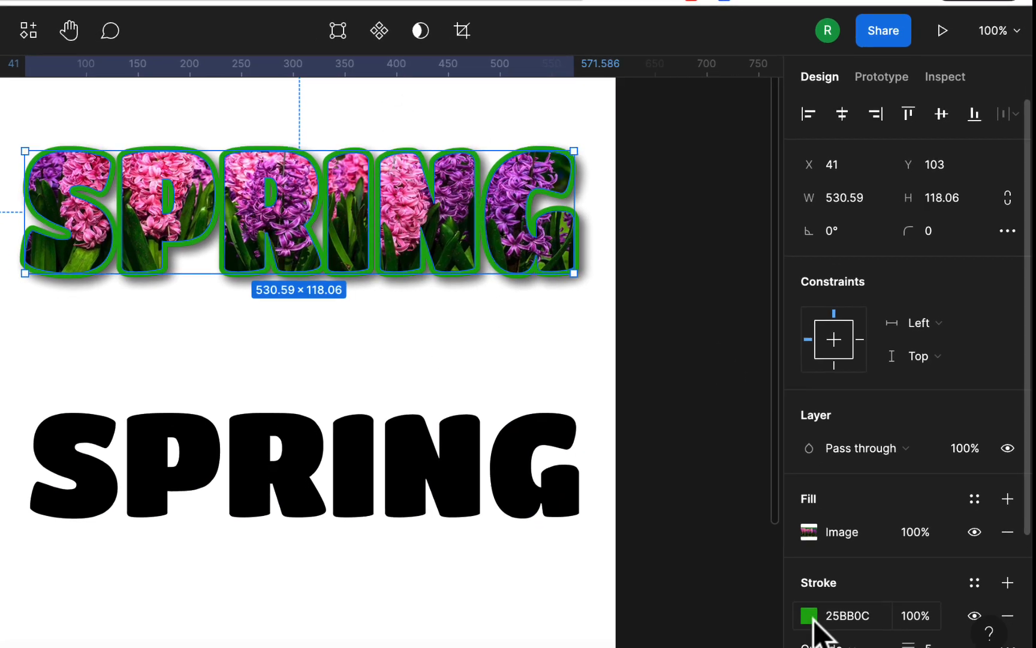
{"action": "left_click", "coordinate": [811, 613]}
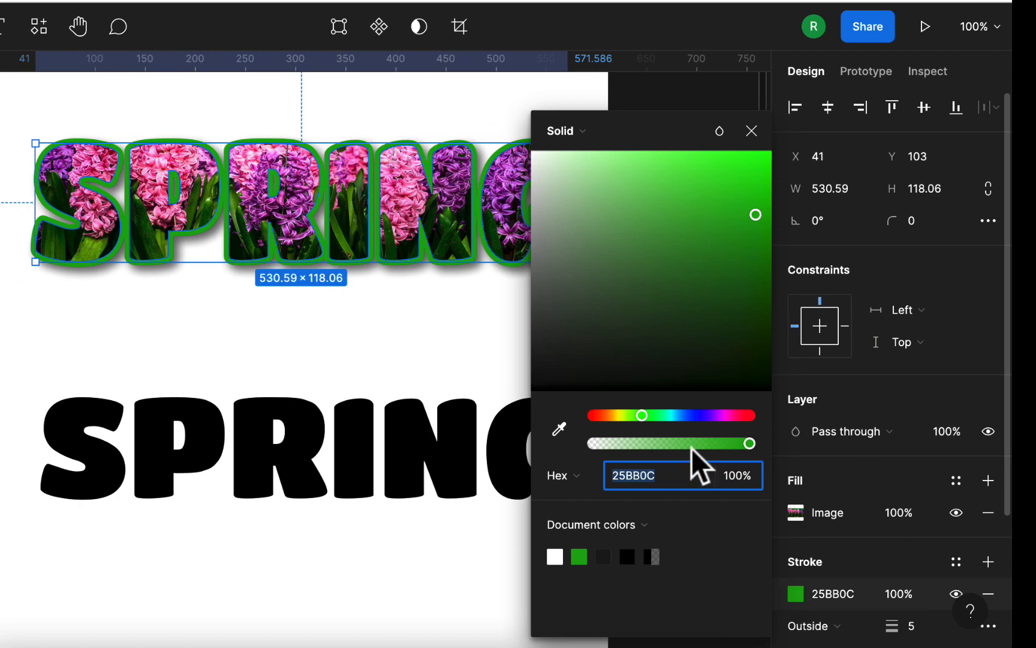
{"action": "left_click", "coordinate": [616, 414]}
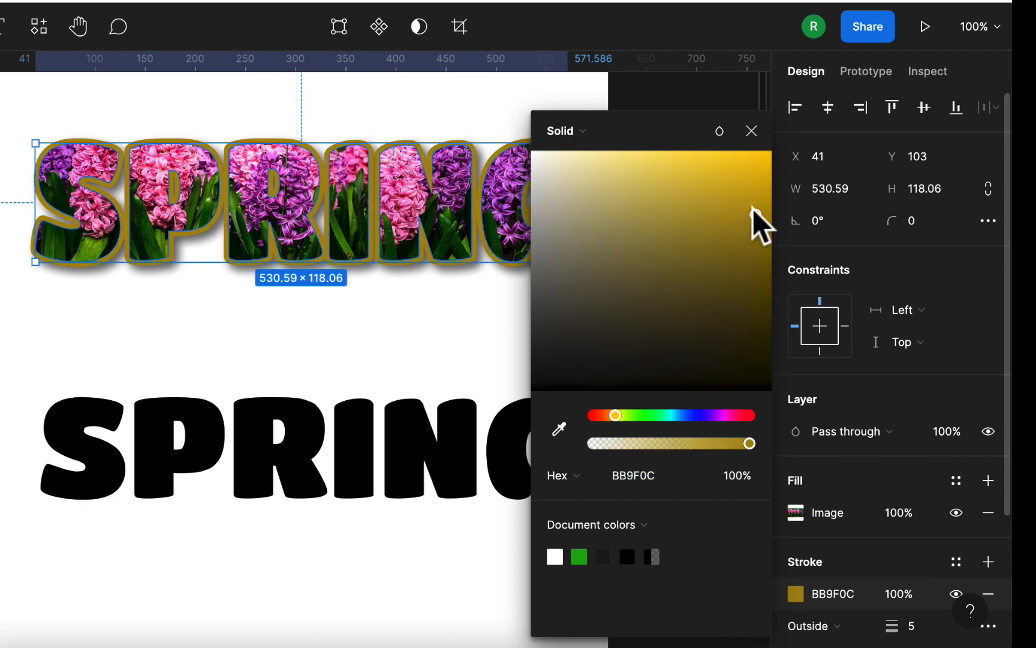
{"action": "mouse_move", "coordinate": [753, 208]}
{"action": "left_mouse_down"}
{"action": "mouse_move", "coordinate": [700, 151]}
{"action": "mouse_move", "coordinate": [690, 175]}
{"action": "mouse_move", "coordinate": [693, 148]}
{"action": "left_mouse_up"}
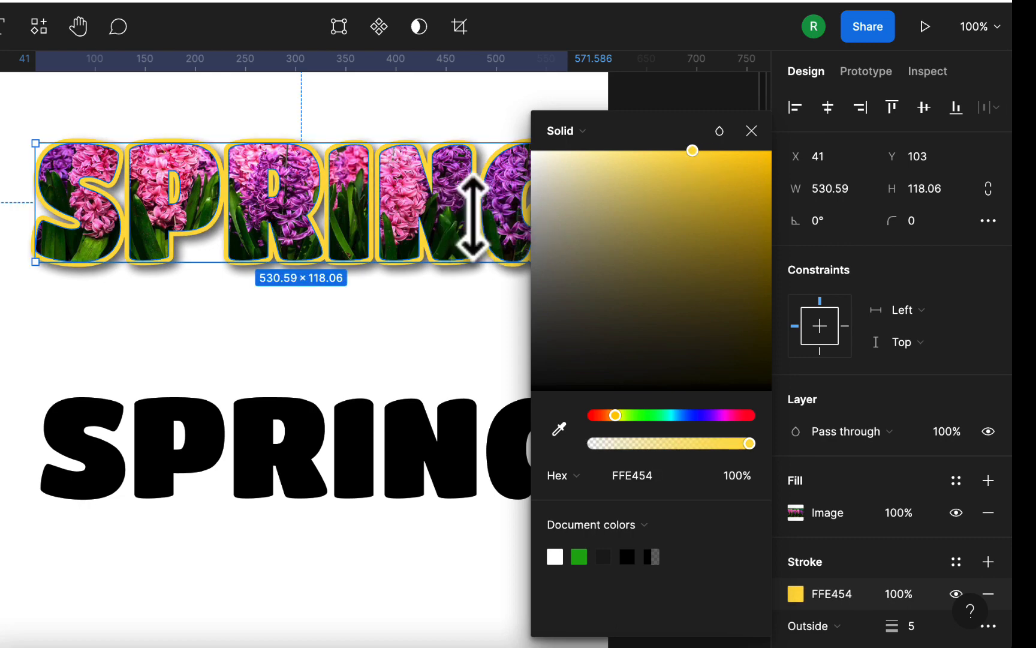
{"action": "left_click", "coordinate": [751, 130]}
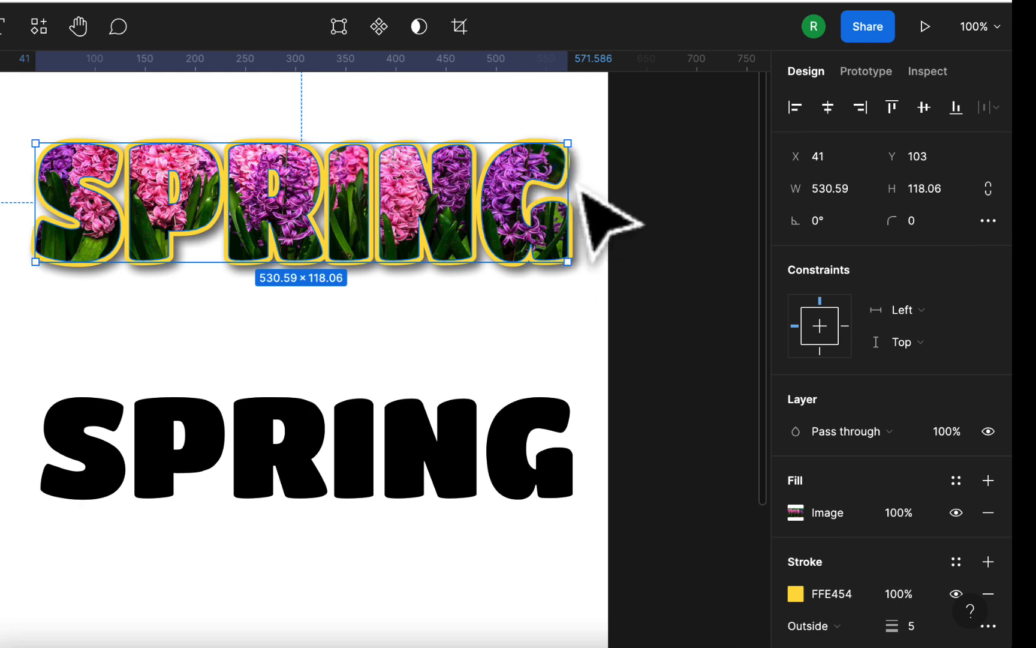
{"action": "scroll", "coordinate": [596, 155], "scroll_direction": "up", "scroll_amount": 6}
{"action": "scroll", "coordinate": [596, 155], "scroll_direction": "left", "scroll_amount": 3}
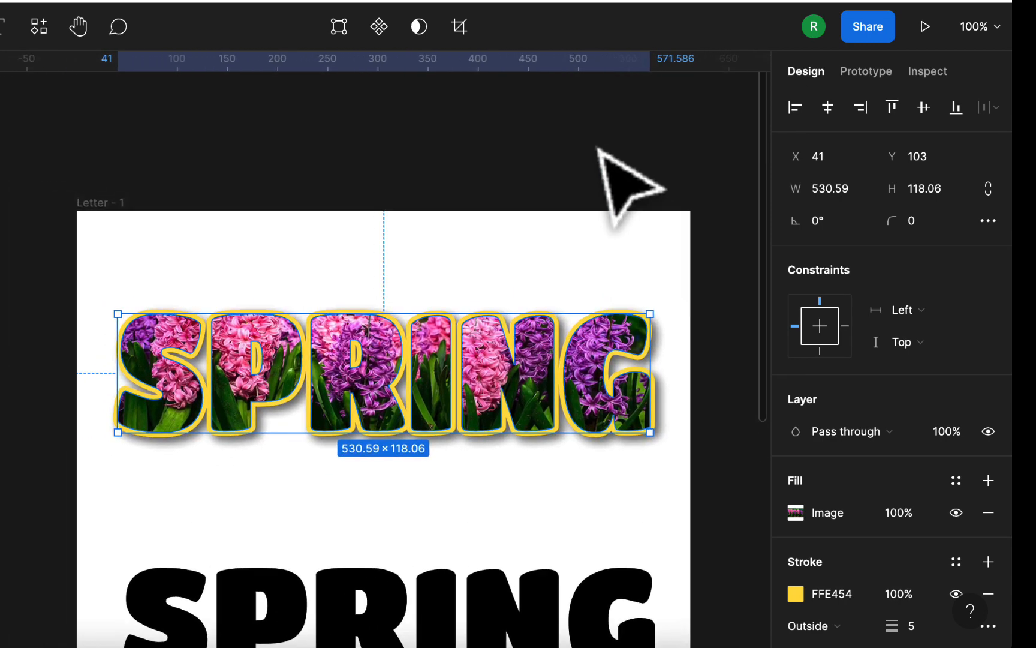
{"action": "scroll", "coordinate": [598, 150], "scroll_direction": "down", "scroll_amount": 4}
{"action": "scroll", "coordinate": [598, 150], "scroll_direction": "left", "scroll_amount": 1}
{"action": "left_click", "coordinate": [584, 360]}
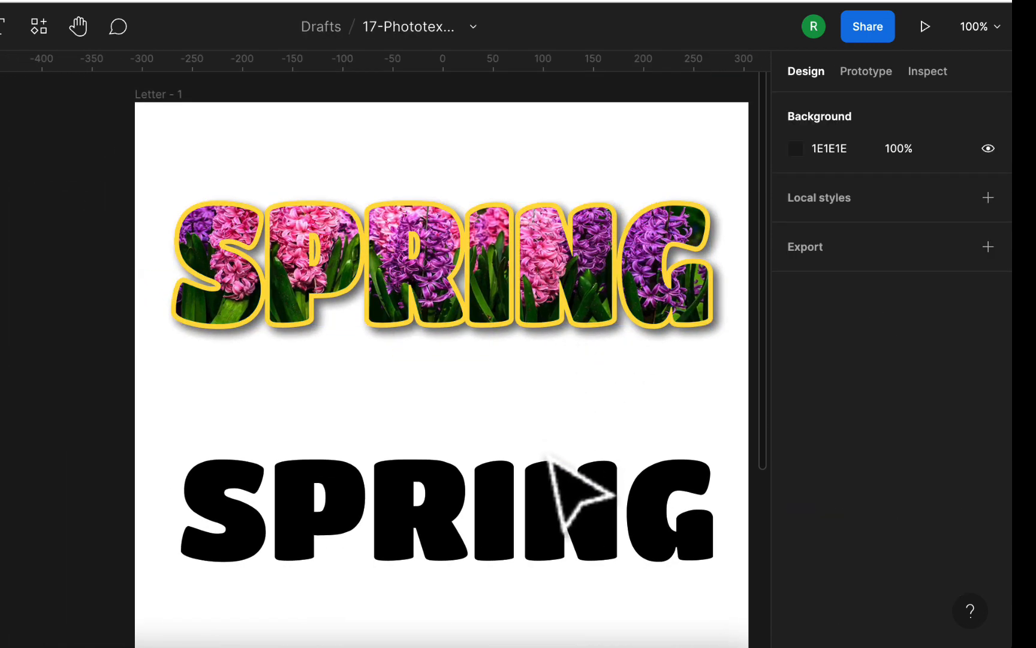
Rename the photo-filled lettering's layer as Spring1.
{"action": "left_click", "coordinate": [545, 465]}
{"action": "left_click", "coordinate": [509, 569]}
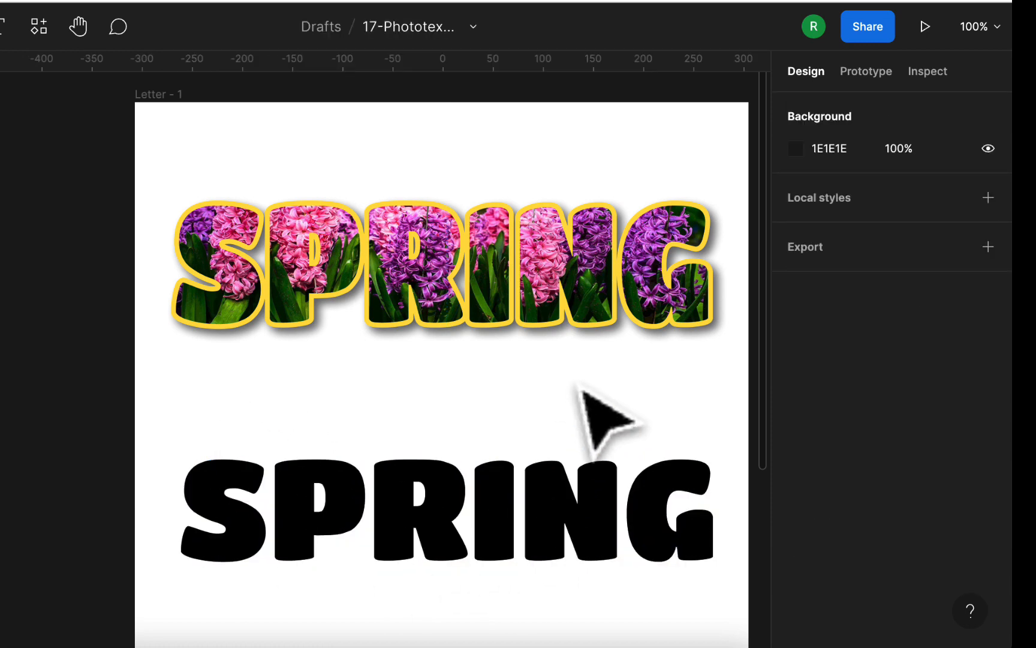
{"action": "scroll", "coordinate": [581, 389], "scroll_direction": "down", "scroll_amount": 2}
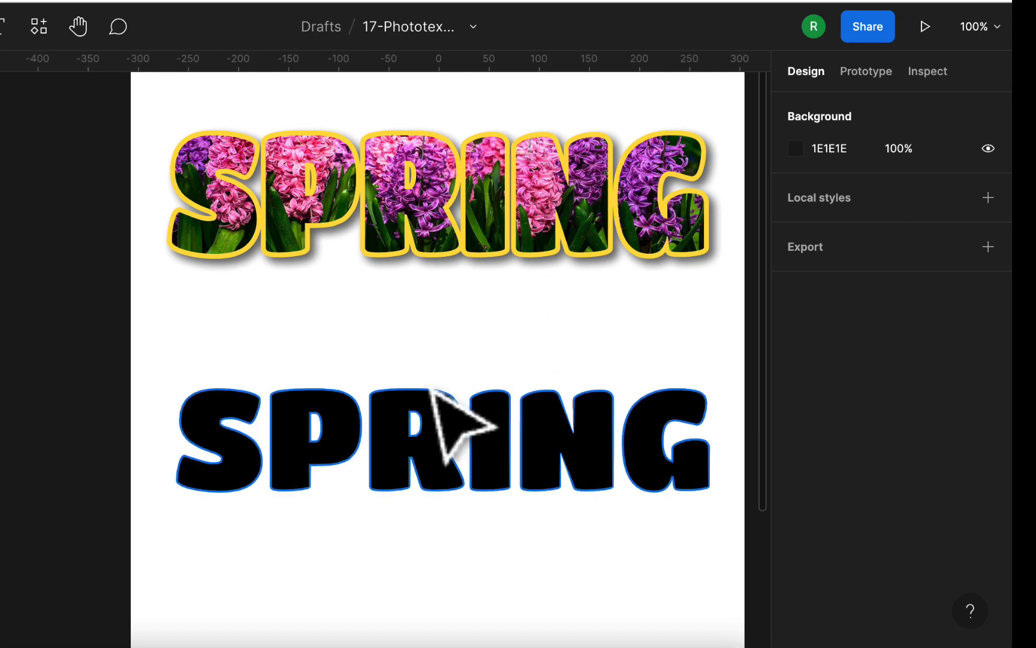
{"action": "left_click", "coordinate": [509, 391]}
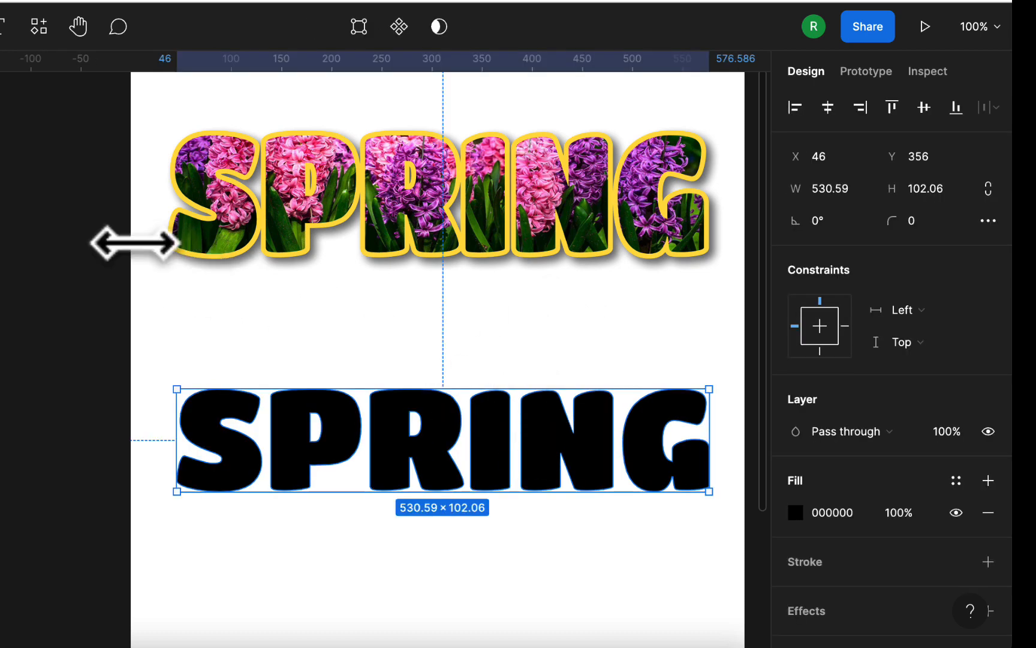
{"action": "left_click", "coordinate": [0, 146]}
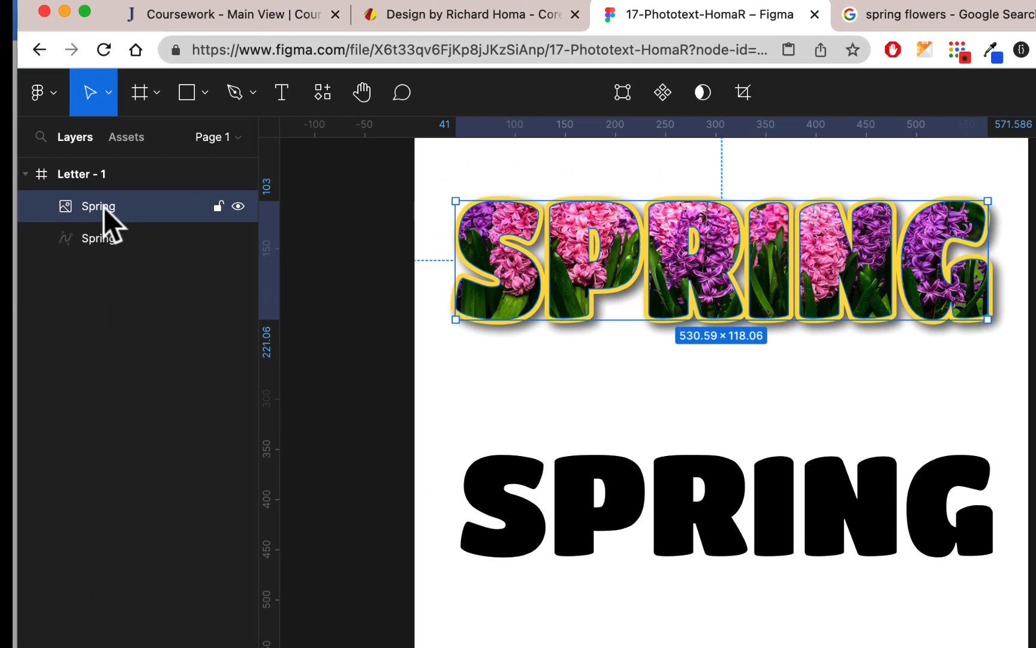
{"action": "double_click", "coordinate": [73, 200]}
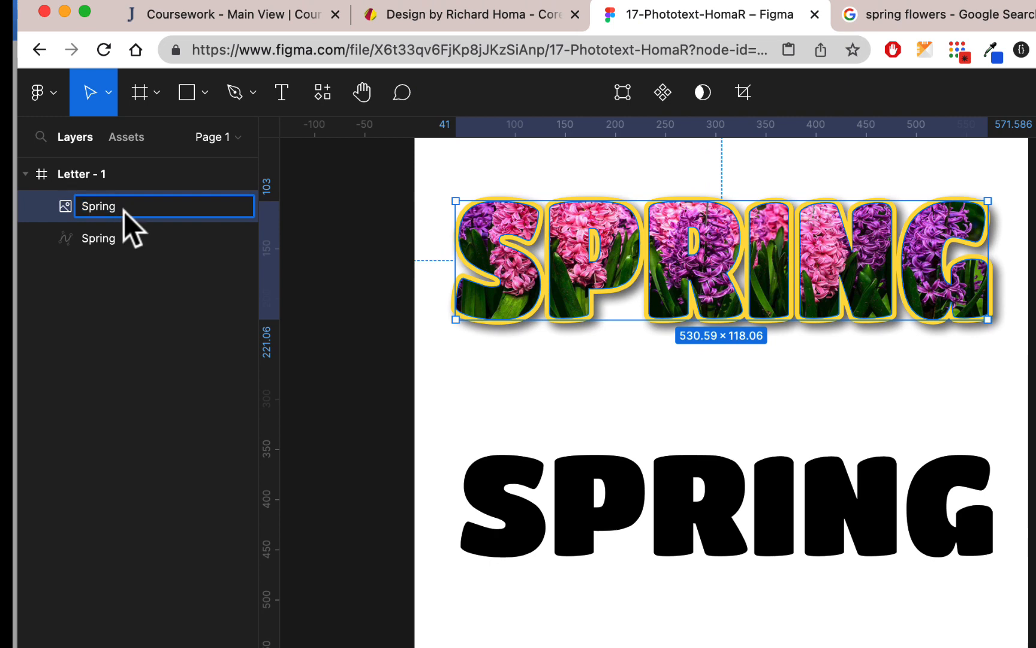
{"action": "type", "text": "1"}
{"action": "key", "text": "Return"}
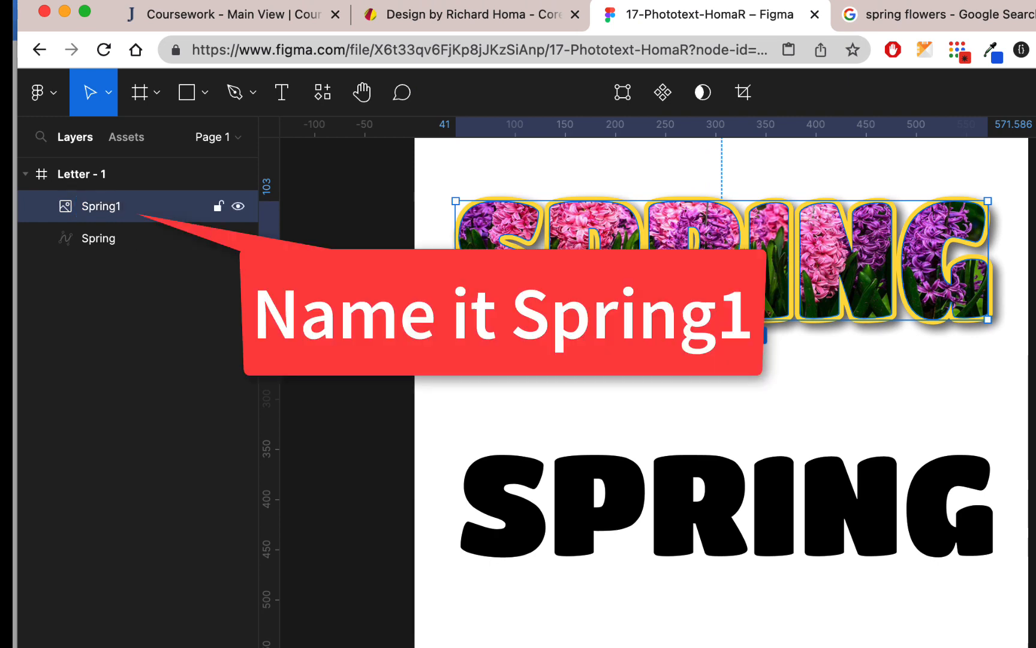
Cut the letters S and P out of the black SPRING vector shape and paste them back as a separate shape.
{"action": "left_click", "coordinate": [717, 462]}
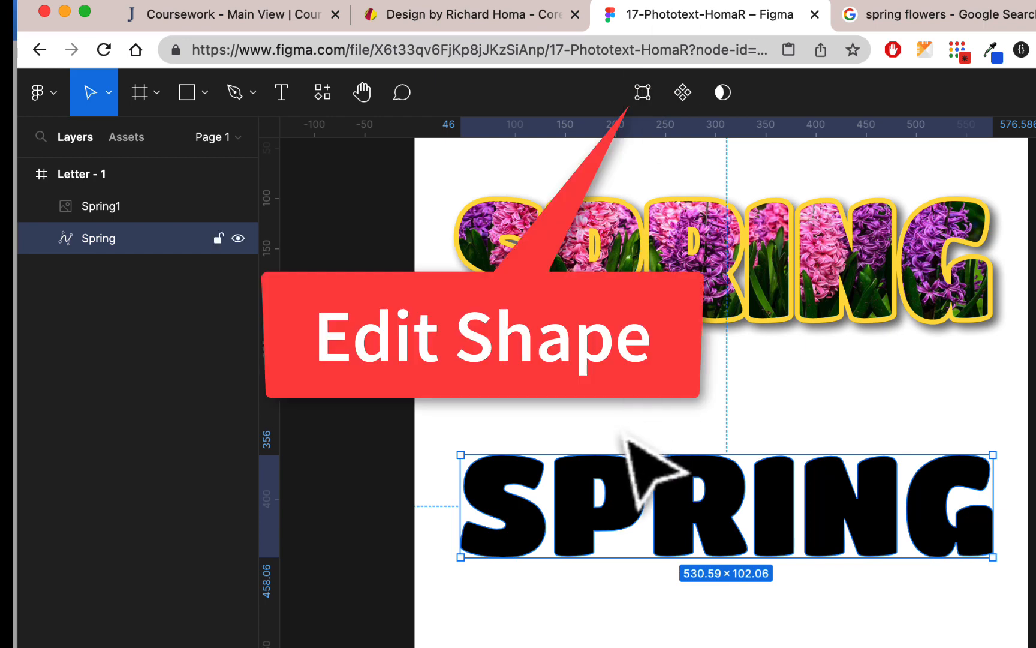
{"action": "left_click", "coordinate": [643, 93]}
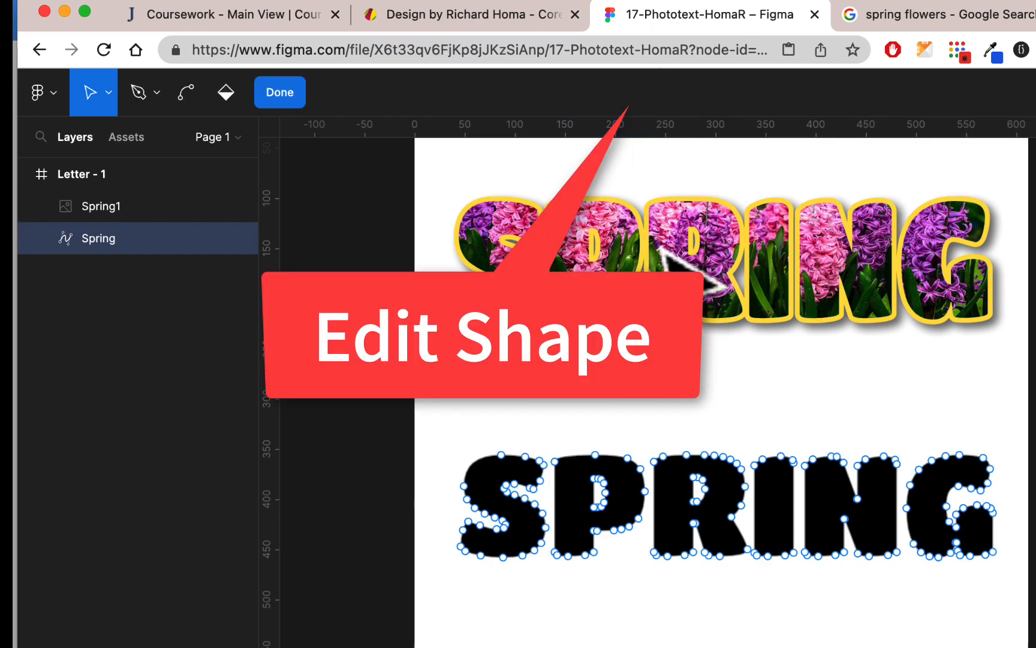
{"action": "scroll", "coordinate": [640, 456], "scroll_direction": "up", "scroll_amount": 3}
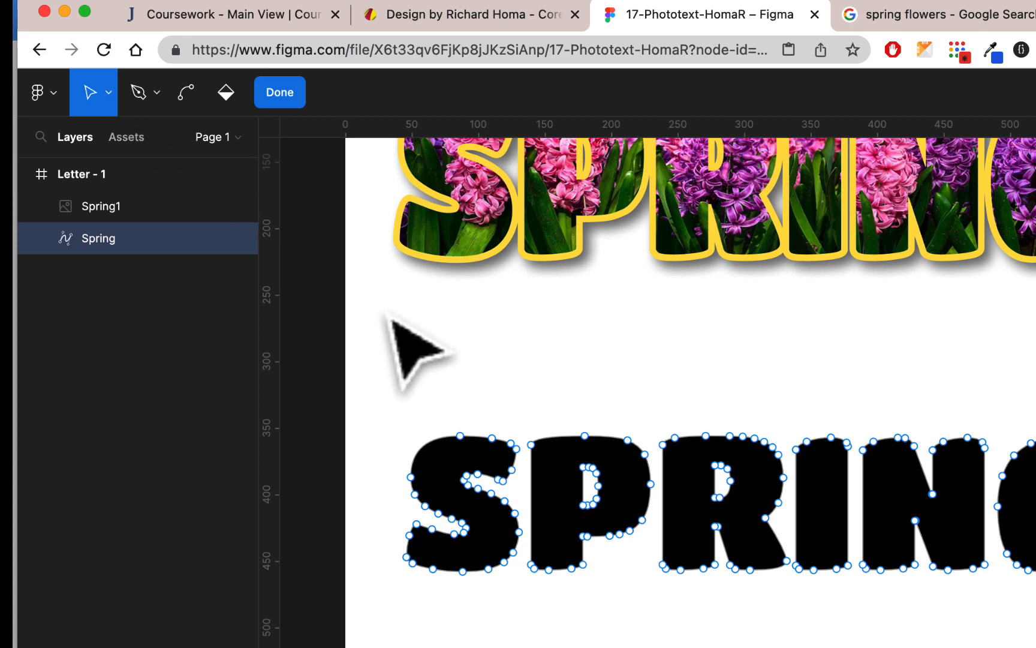
{"action": "left_click_drag", "start_coordinate": [381, 384], "coordinate": [656, 604]}
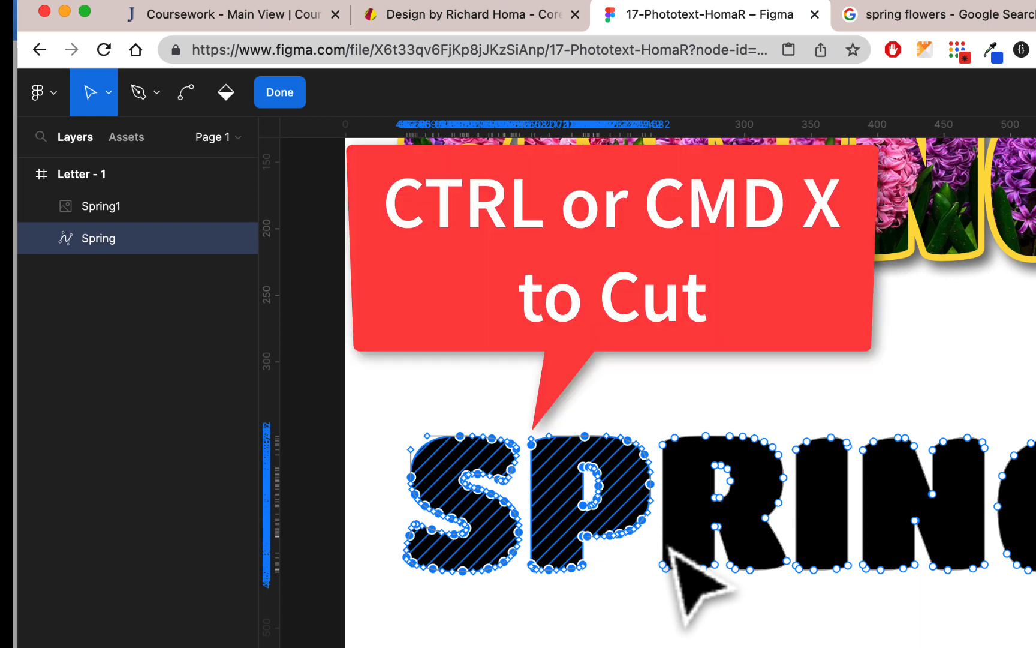
{"action": "key", "text": "super+x"}
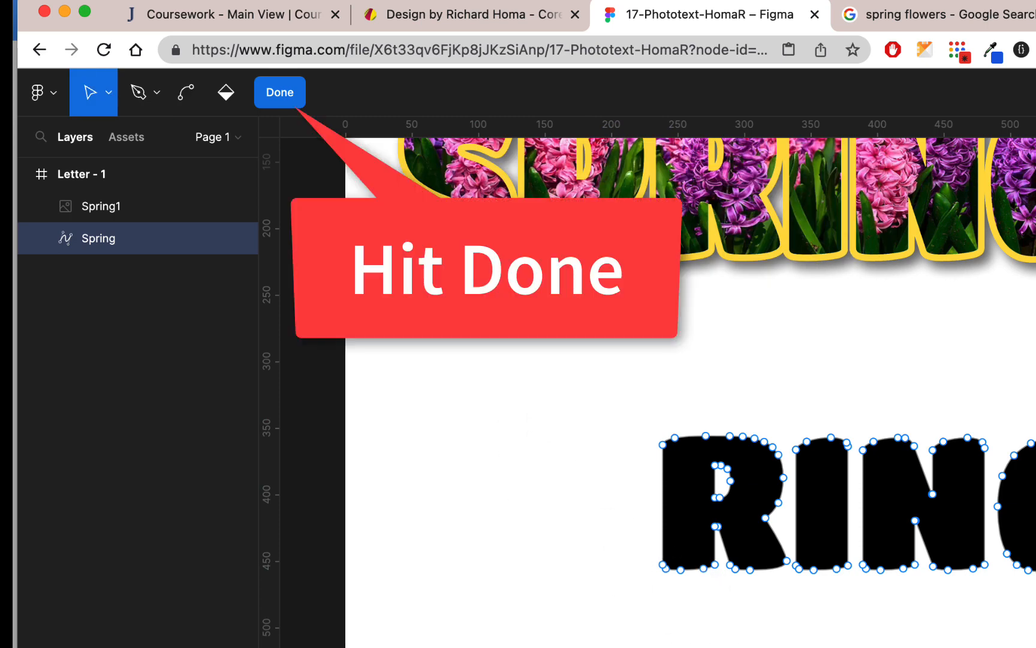
{"action": "left_click", "coordinate": [280, 93]}
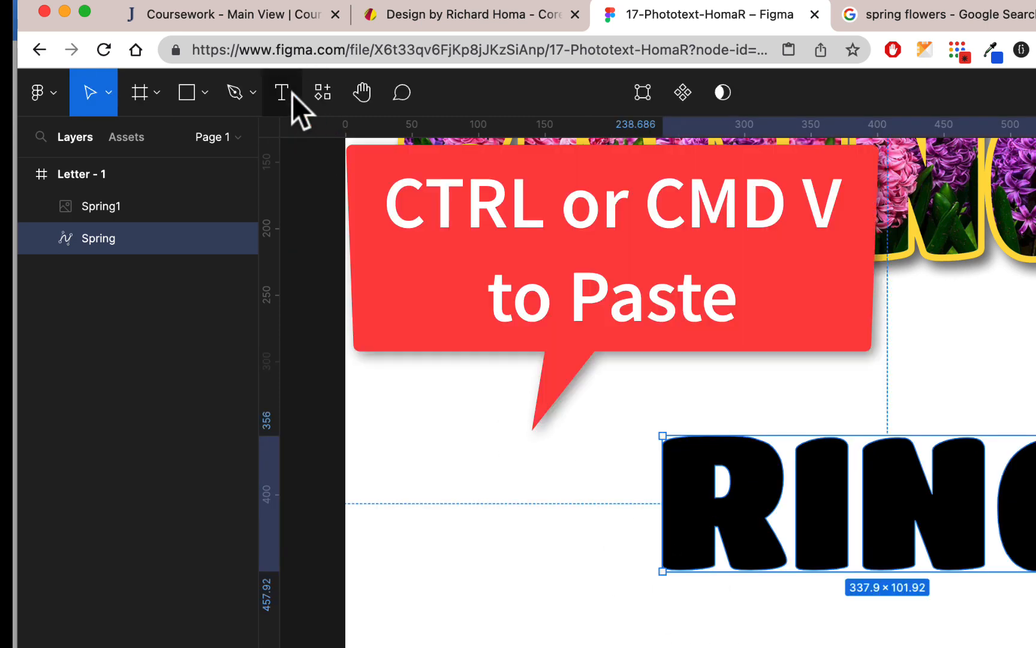
{"action": "key", "text": "super+v"}
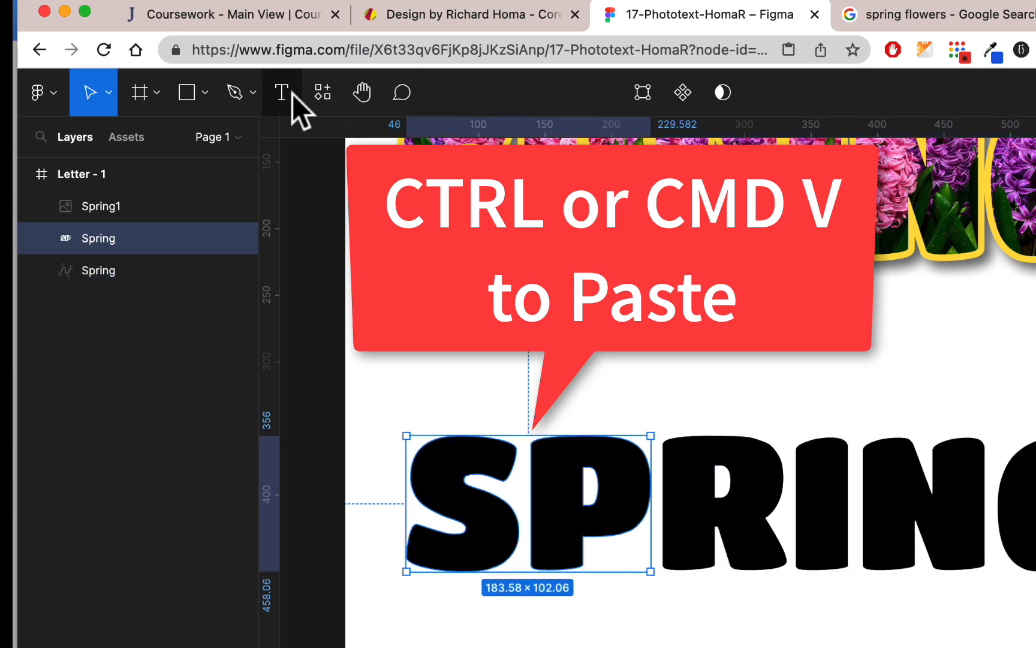
Rename the layer of the separated S and P letters as SP.
{"action": "double_click", "coordinate": [108, 240]}
{"action": "type", "text": "SP"}
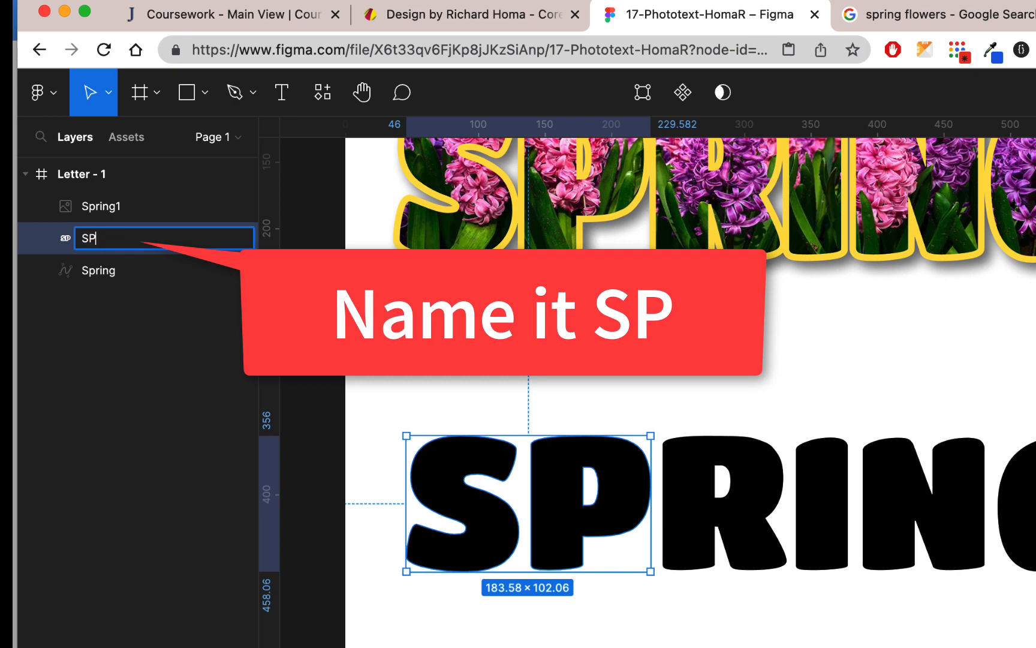
{"action": "key", "text": "Return"}
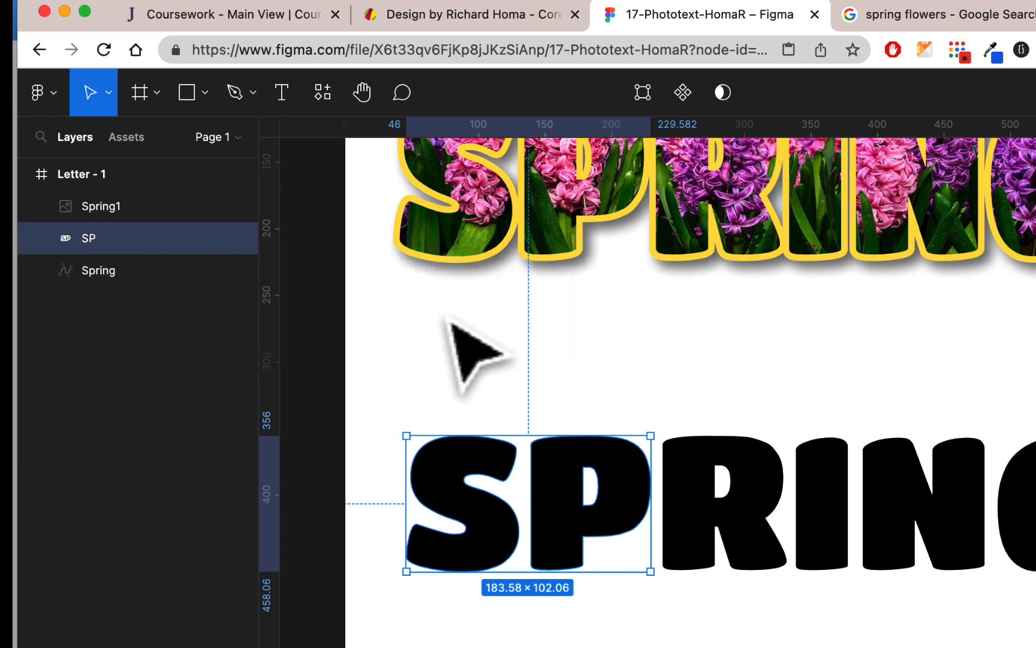
Cut the letters R and I out of the remaining black RING shape and paste them back as their own shape.
{"action": "left_click", "coordinate": [785, 437]}
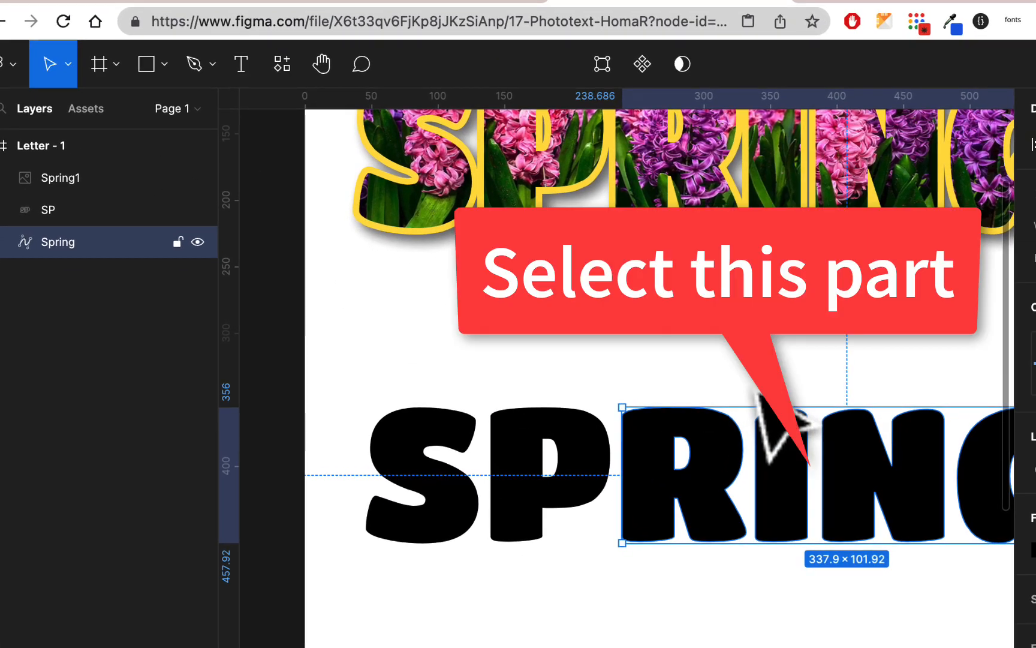
{"action": "key", "text": "Return"}
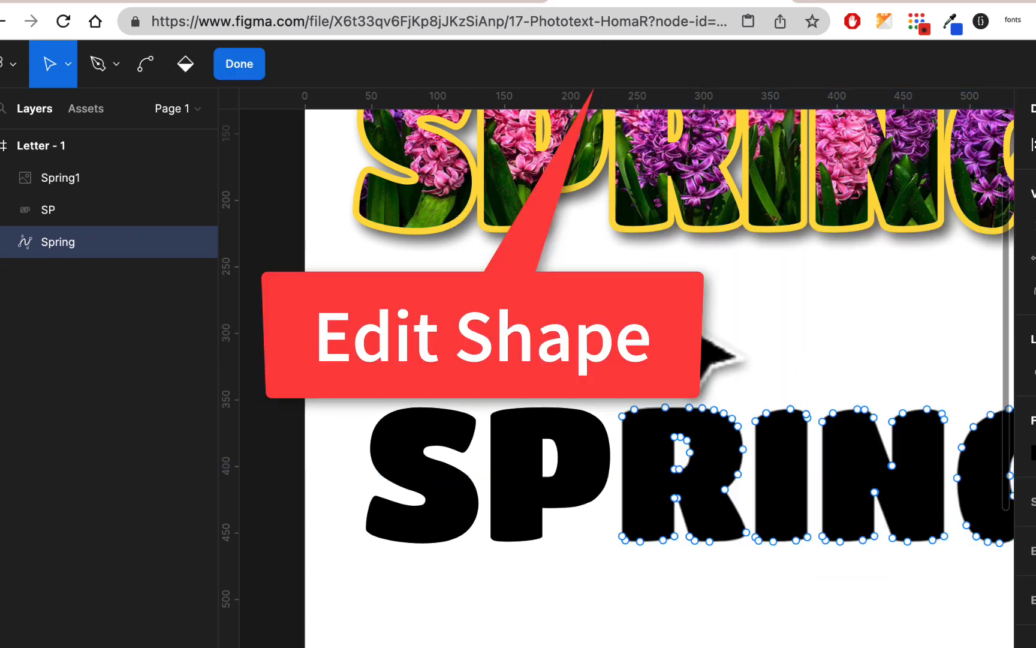
{"action": "scroll", "coordinate": [623, 372], "scroll_direction": "right", "scroll_amount": 5}
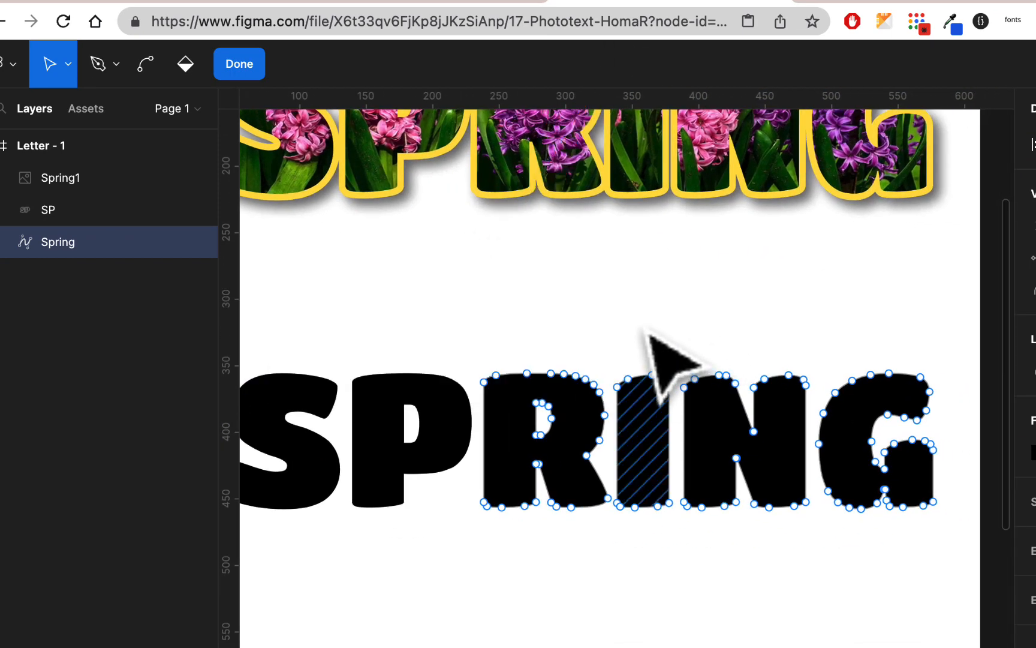
{"action": "left_click_drag", "start_coordinate": [472, 331], "coordinate": [539, 451]}
{"action": "left_click_drag", "start_coordinate": [480, 323], "coordinate": [676, 565]}
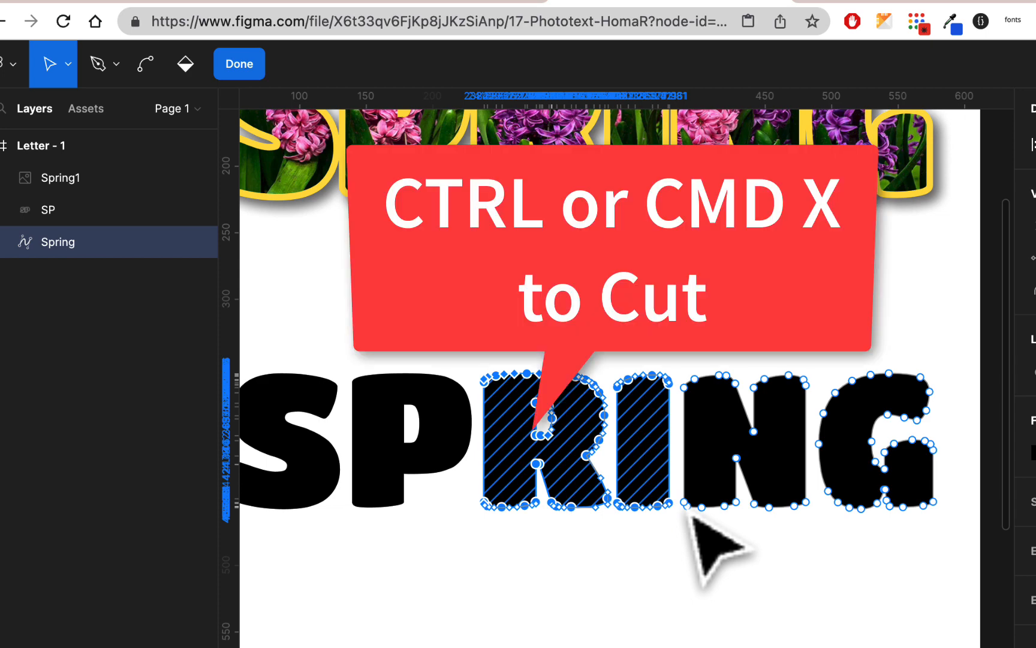
{"action": "key", "text": "super+x"}
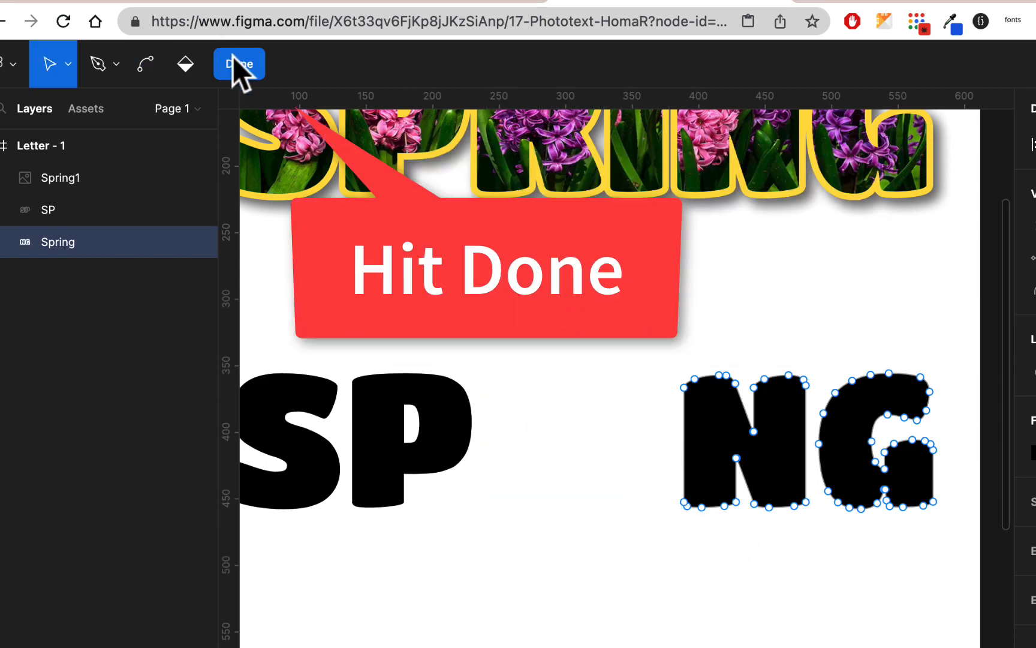
{"action": "left_click", "coordinate": [237, 63]}
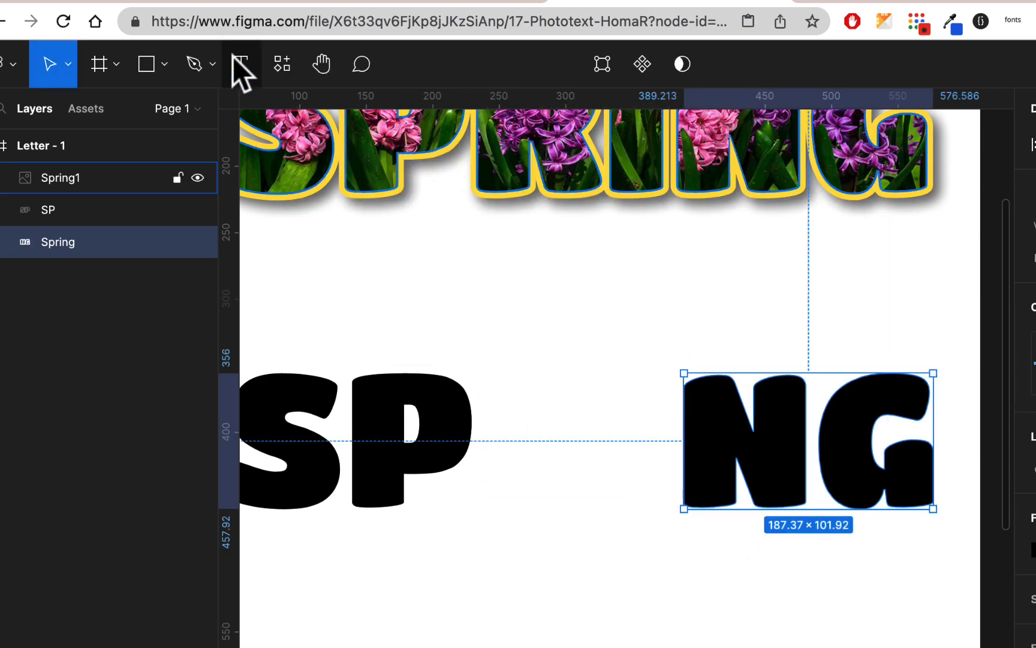
{"action": "key", "text": "super+v"}
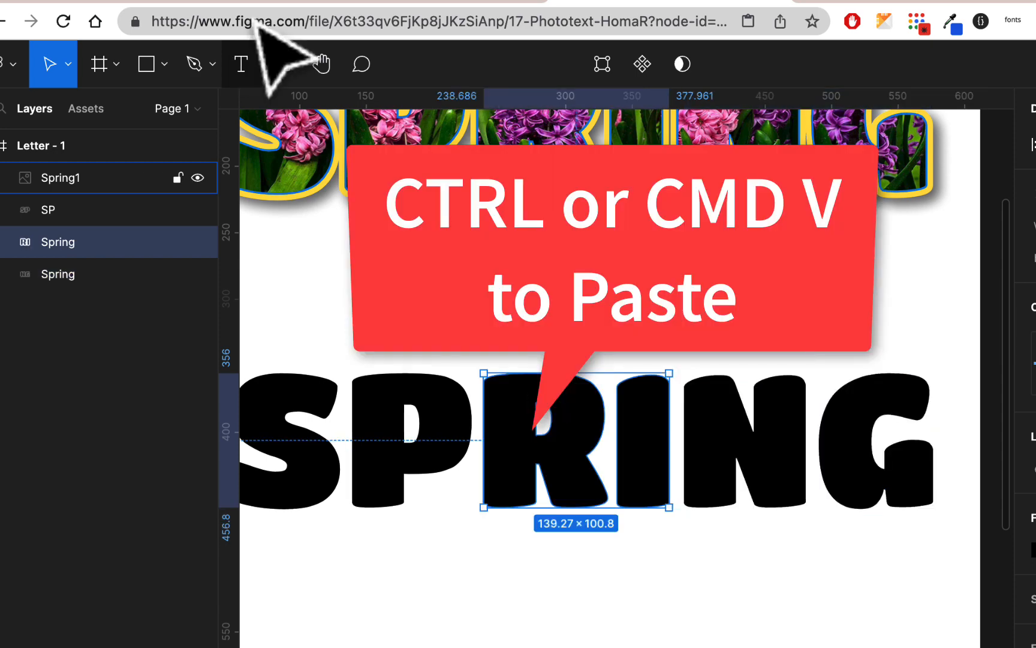
Rename the layer of the separated R and I letters as RI.
{"action": "double_click", "coordinate": [69, 242]}
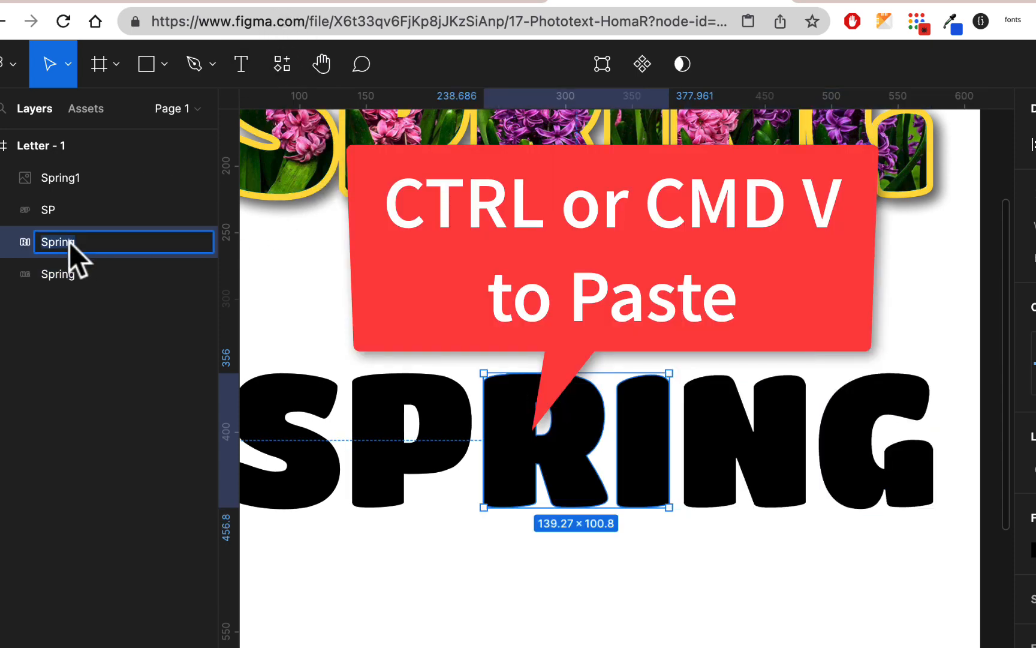
{"action": "type", "text": "RI"}
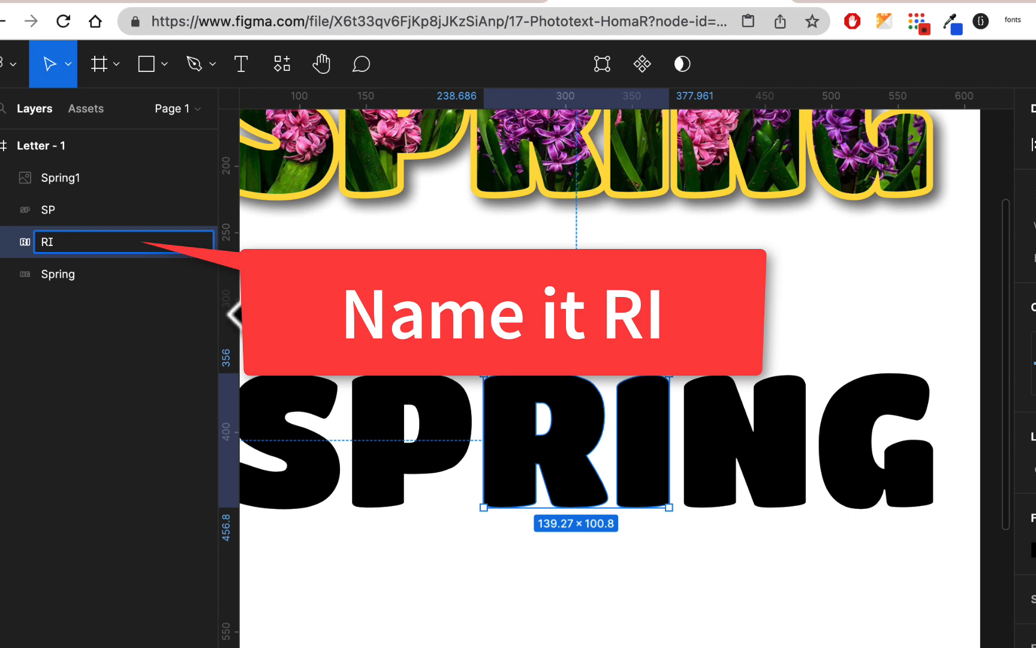
{"action": "key", "text": "Return"}
Rename the layer of the remaining N and G letters as NG and finish editing the vector shape.
{"action": "scroll", "coordinate": [670, 521], "scroll_direction": "right", "scroll_amount": 5}
{"action": "scroll", "coordinate": [654, 480], "scroll_direction": "up", "scroll_amount": 2}
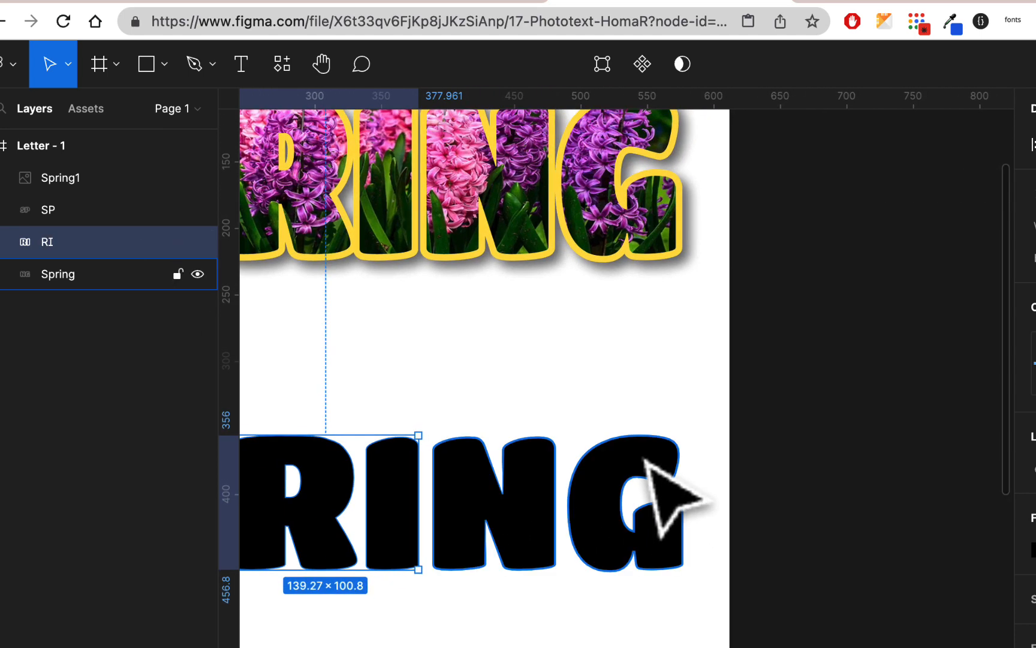
{"action": "left_click", "coordinate": [672, 498]}
{"action": "double_click", "coordinate": [621, 445]}
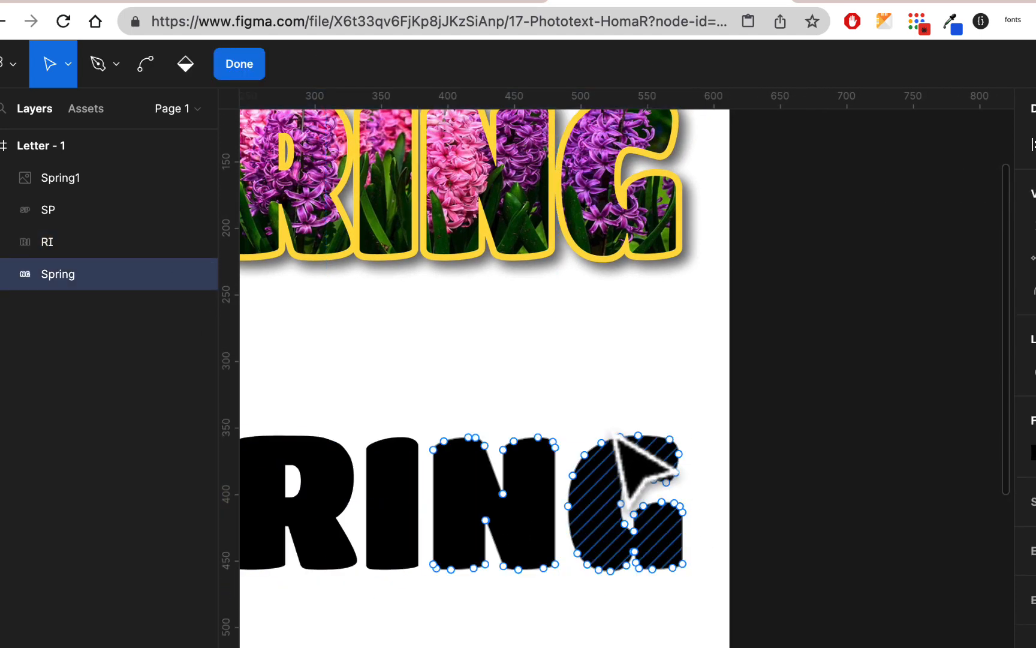
{"action": "double_click", "coordinate": [63, 276]}
{"action": "type", "text": "NG"}
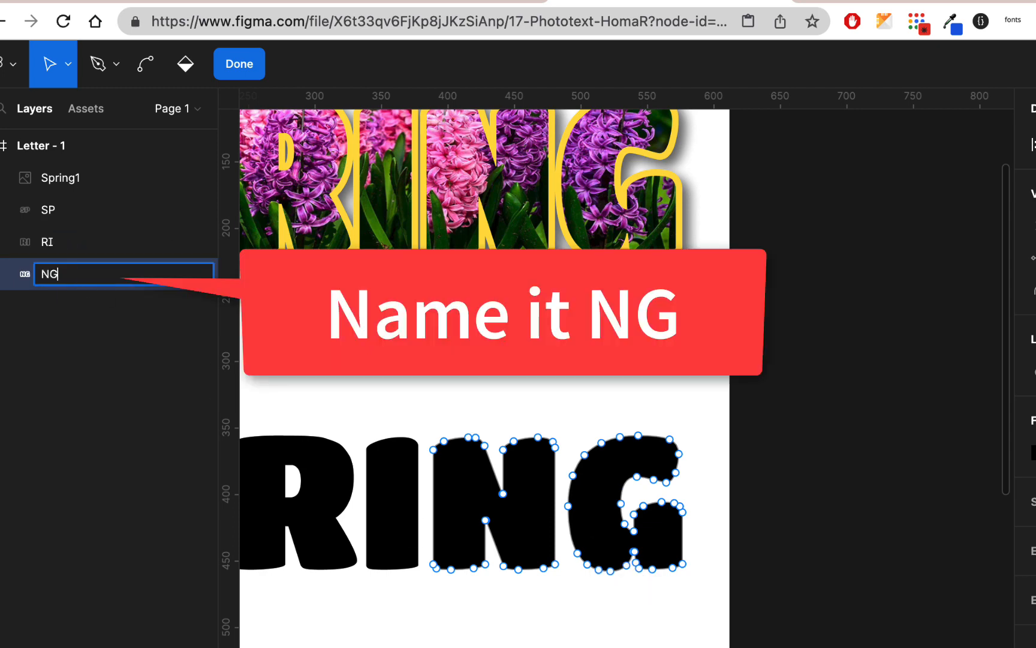
{"action": "key", "text": "Return"}
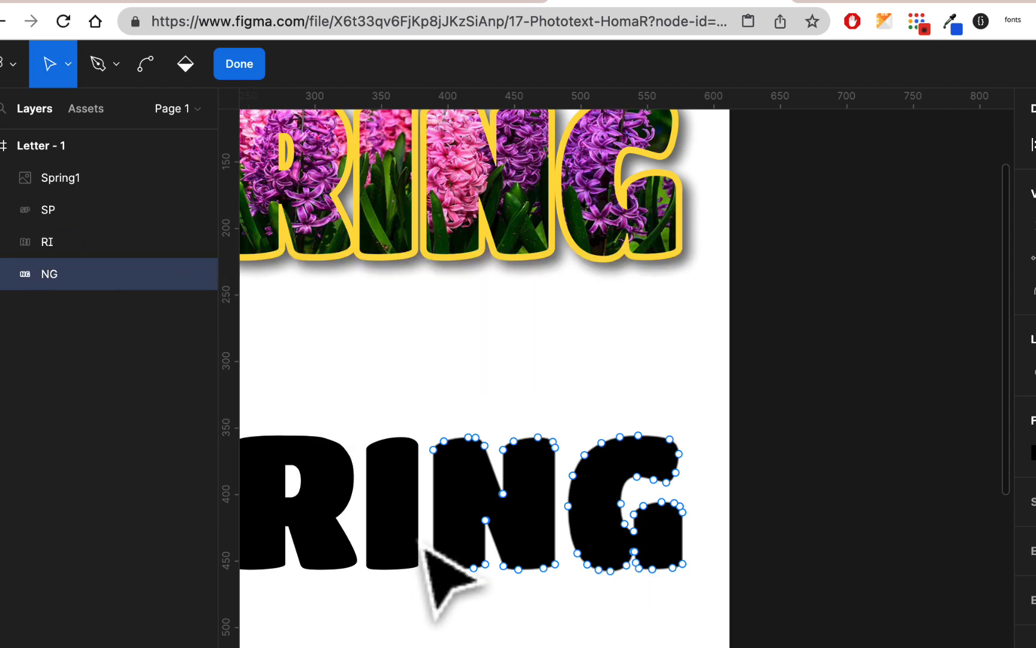
{"action": "left_click", "coordinate": [252, 66]}
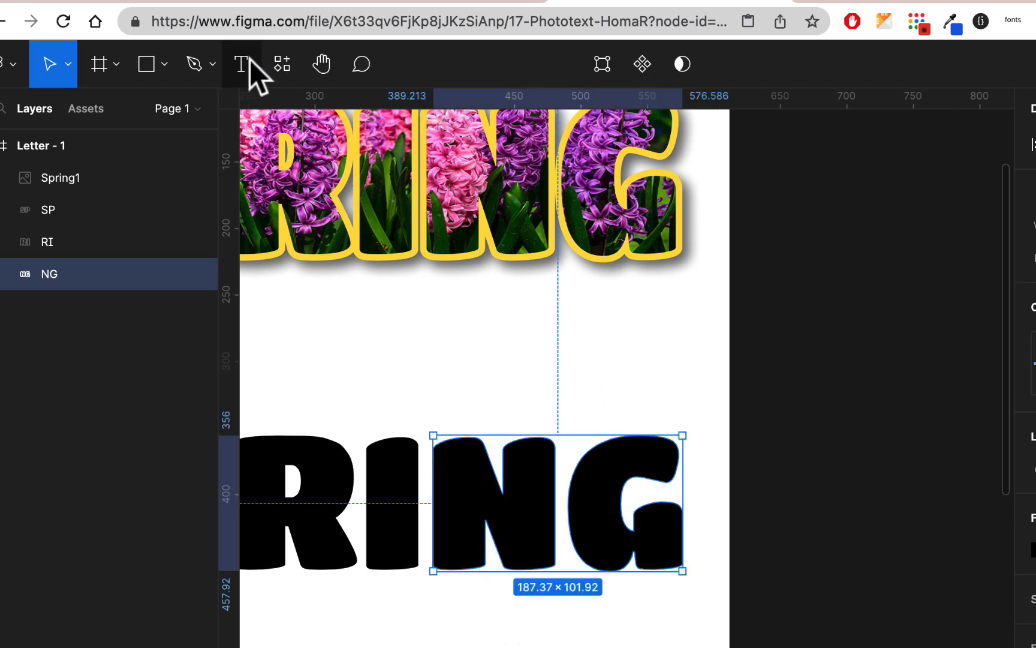
Select the black letter pairs in turn to check that SP, RI and NG are separate shapes.
{"action": "scroll", "coordinate": [592, 336], "scroll_direction": "left", "scroll_amount": 5}
{"action": "left_click", "coordinate": [441, 411]}
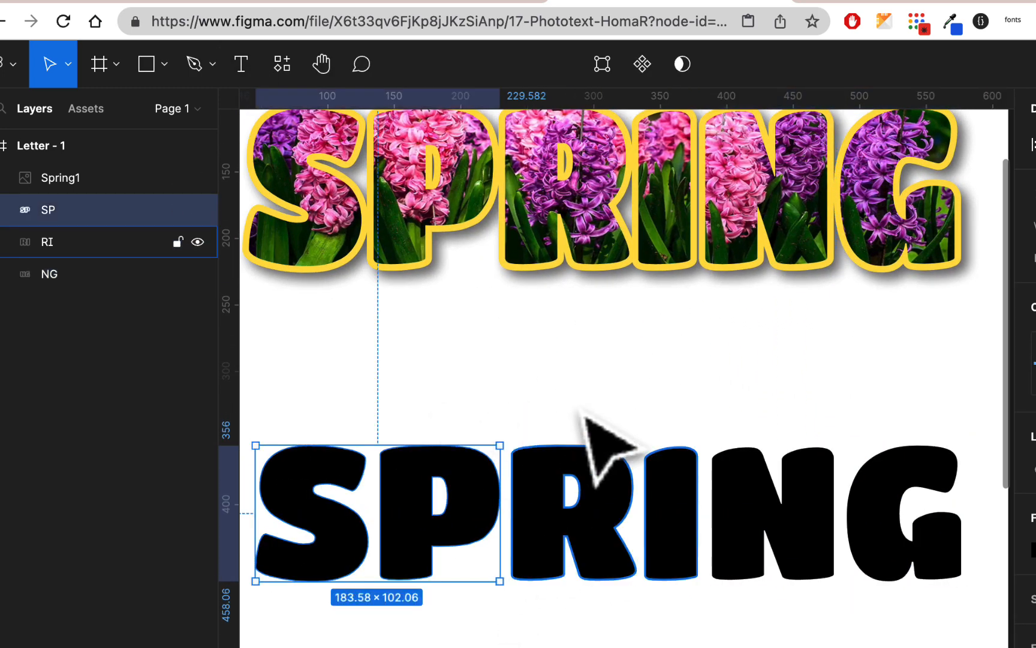
{"action": "left_click", "coordinate": [611, 412]}
{"action": "left_click", "coordinate": [785, 454]}
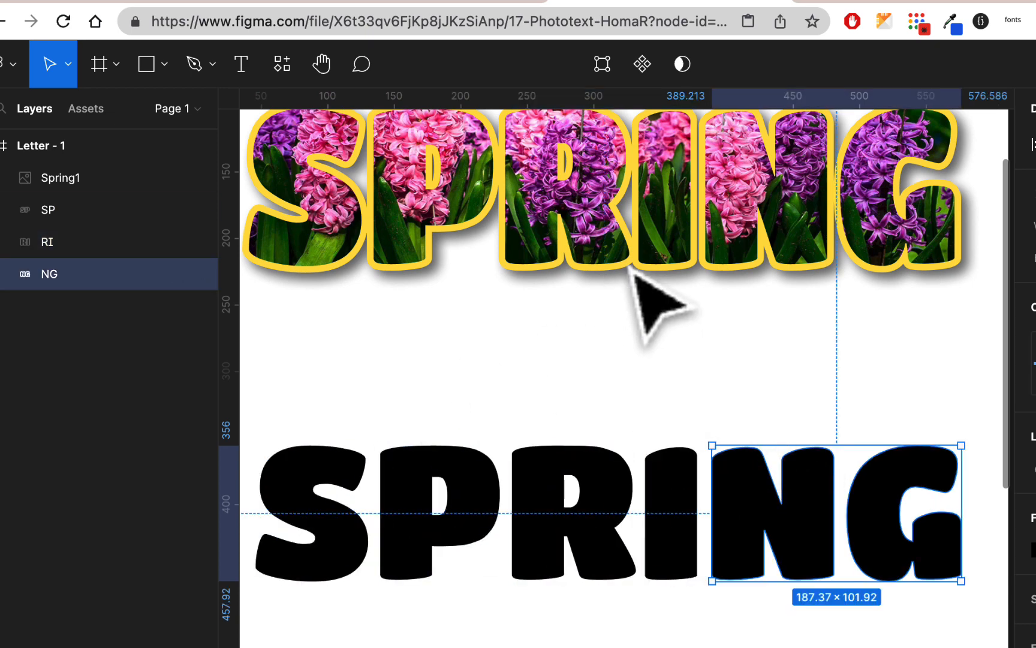
Switch to the Google search page and search for images of "fishing".
{"action": "left_click", "coordinate": [884, 1]}
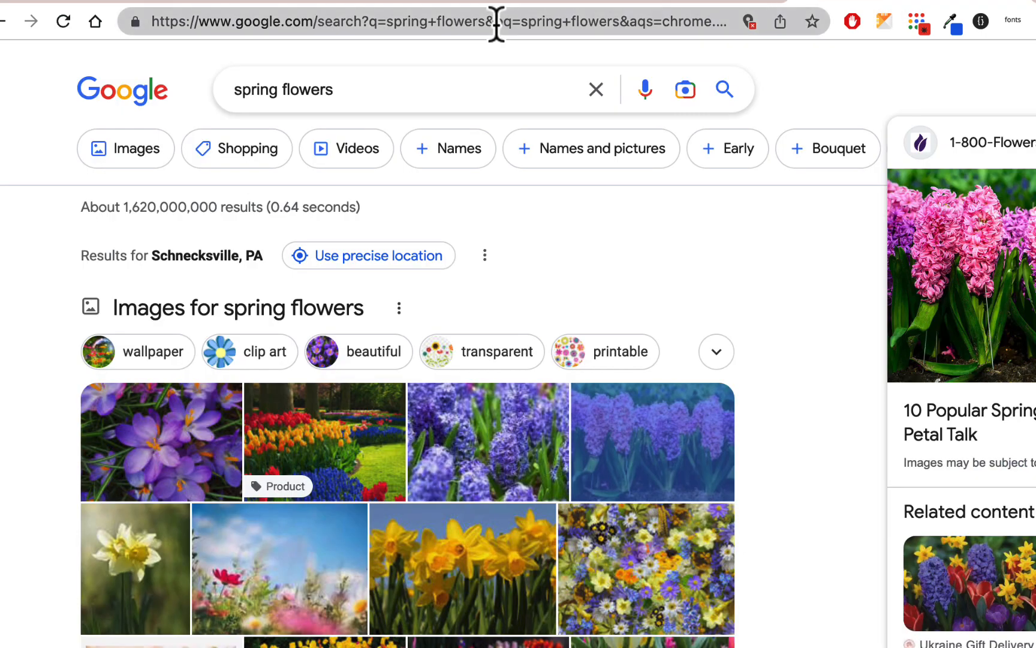
{"action": "left_click_drag", "start_coordinate": [354, 91], "coordinate": [202, 93]}
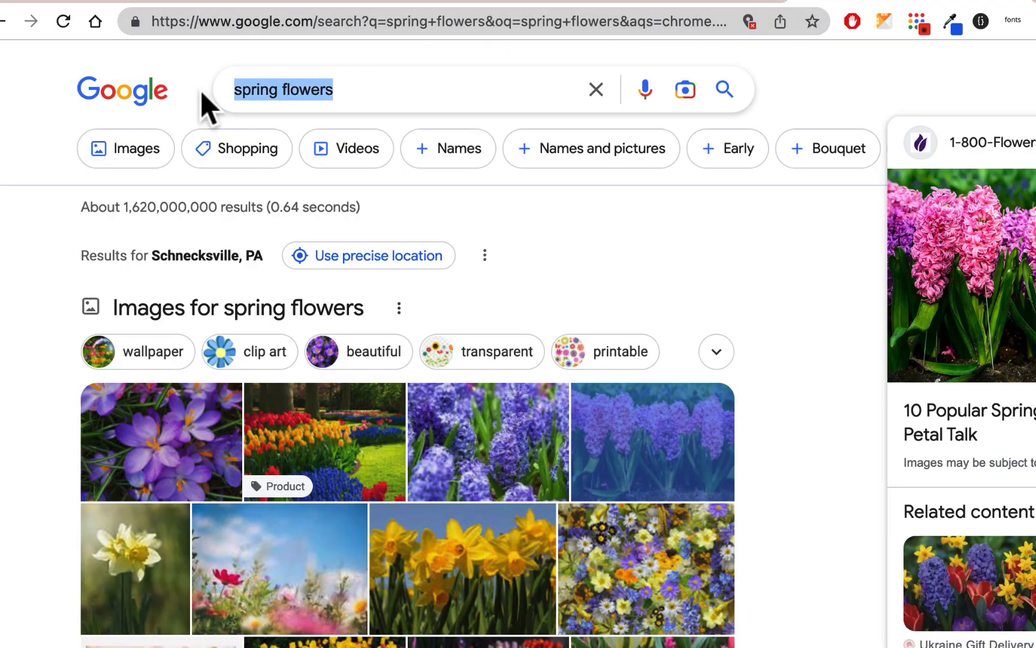
{"action": "type", "text": "fishin"}
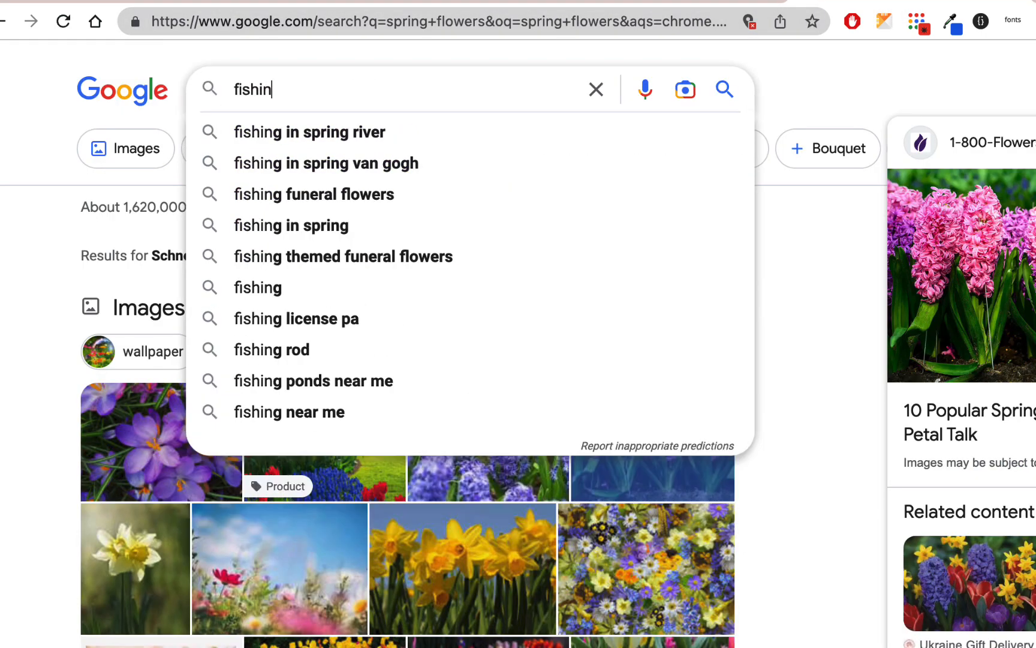
{"action": "type", "text": "g"}
{"action": "key", "text": "Return"}
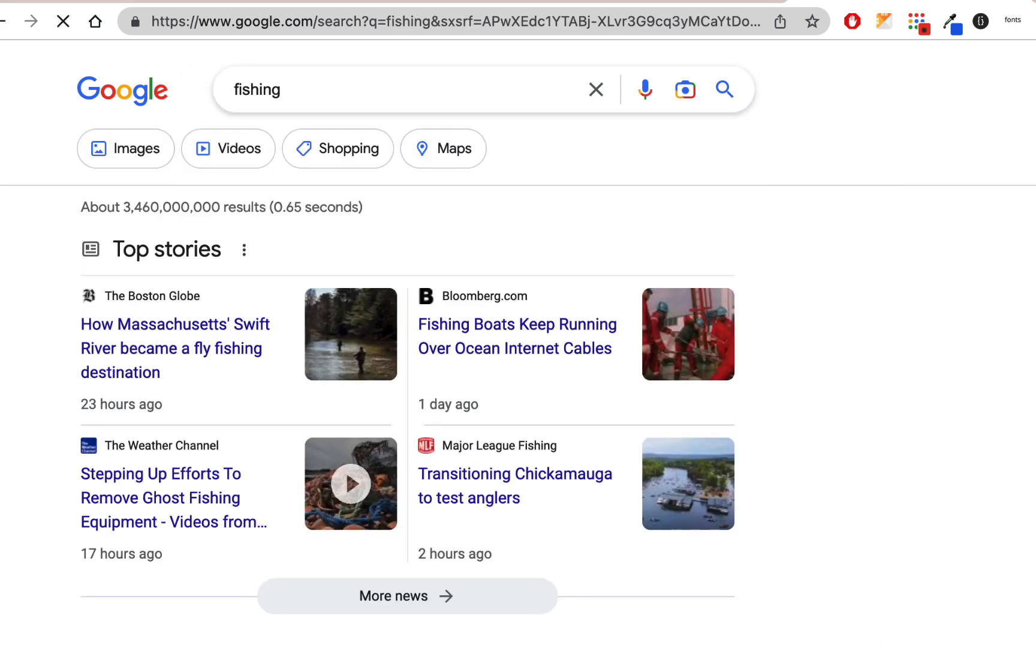
{"action": "left_click", "coordinate": [144, 154]}
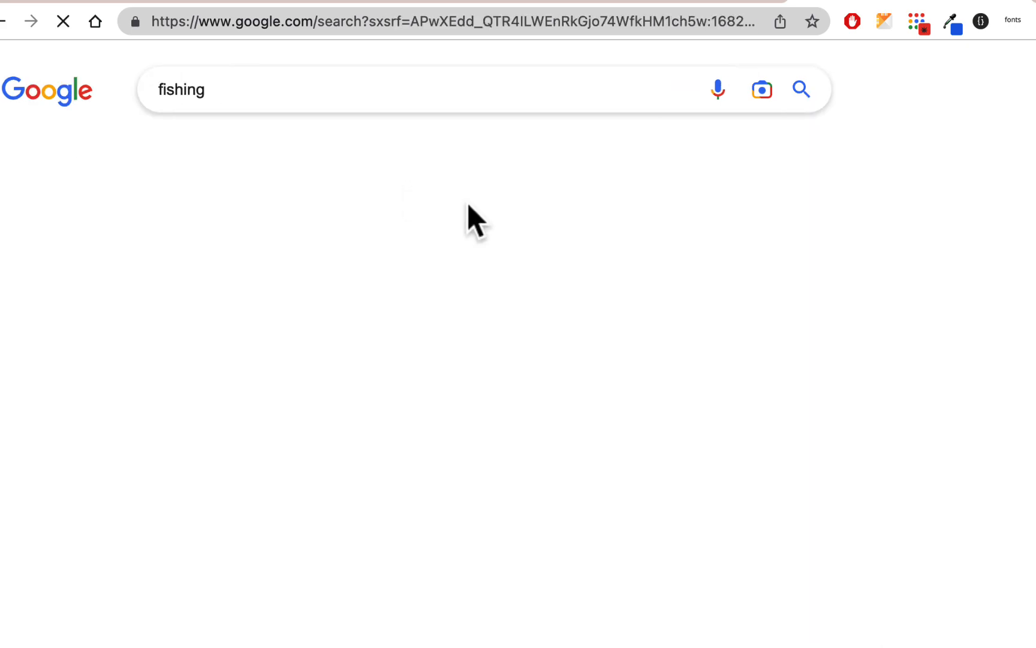
Find the Legendary Fishing picture from Ubisoft with the leaping bass, open its preview and copy the image.
{"action": "scroll", "coordinate": [471, 207], "scroll_direction": "down", "scroll_amount": 6}
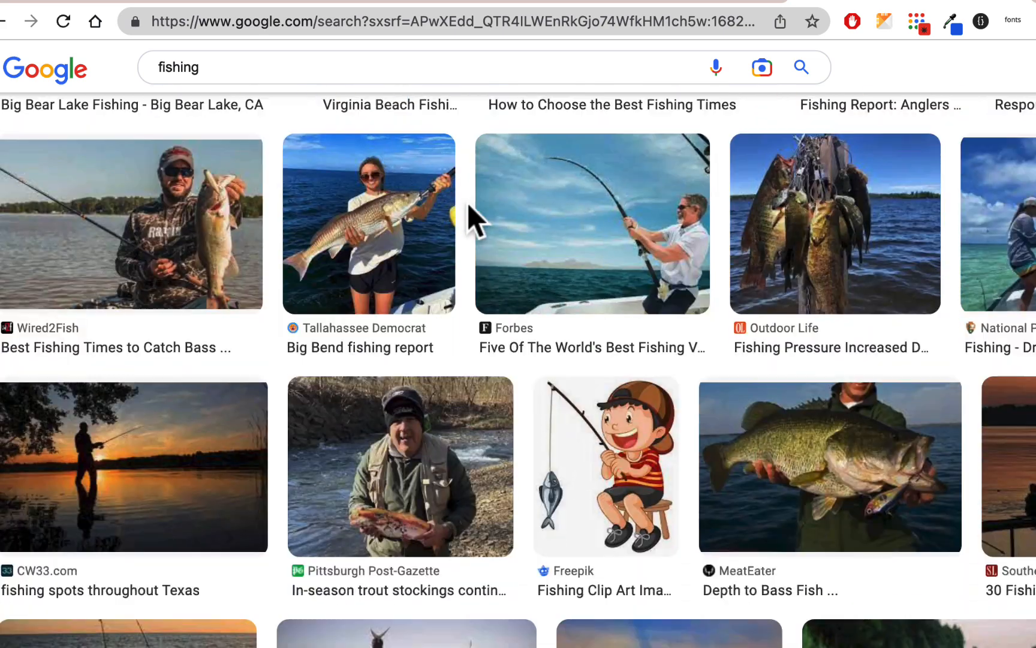
{"action": "scroll", "coordinate": [467, 203], "scroll_direction": "down", "scroll_amount": 4}
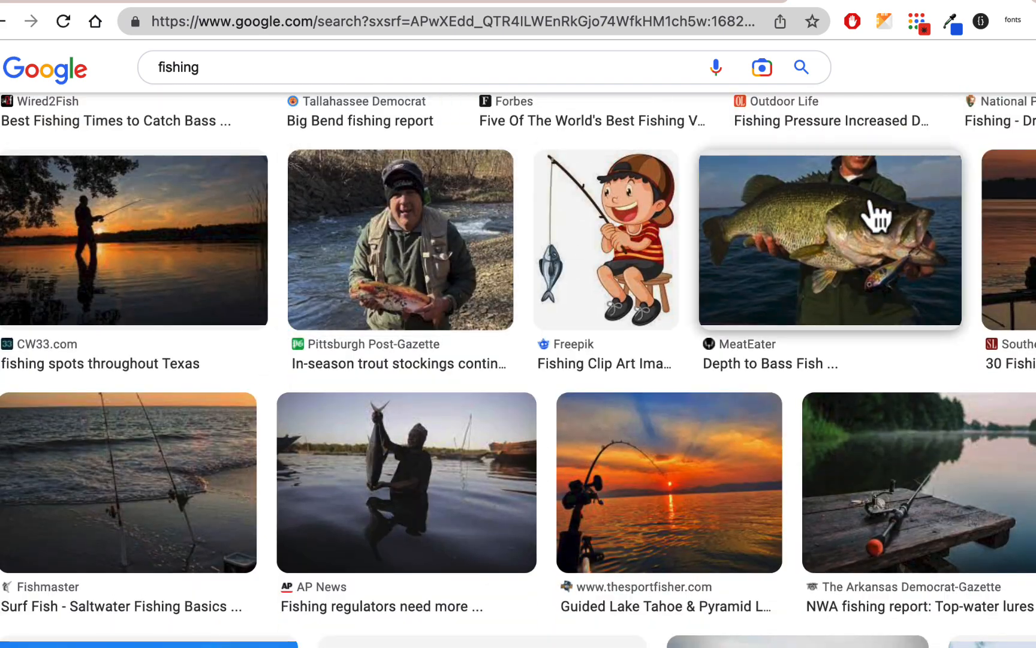
{"action": "scroll", "coordinate": [872, 233], "scroll_direction": "down", "scroll_amount": 5}
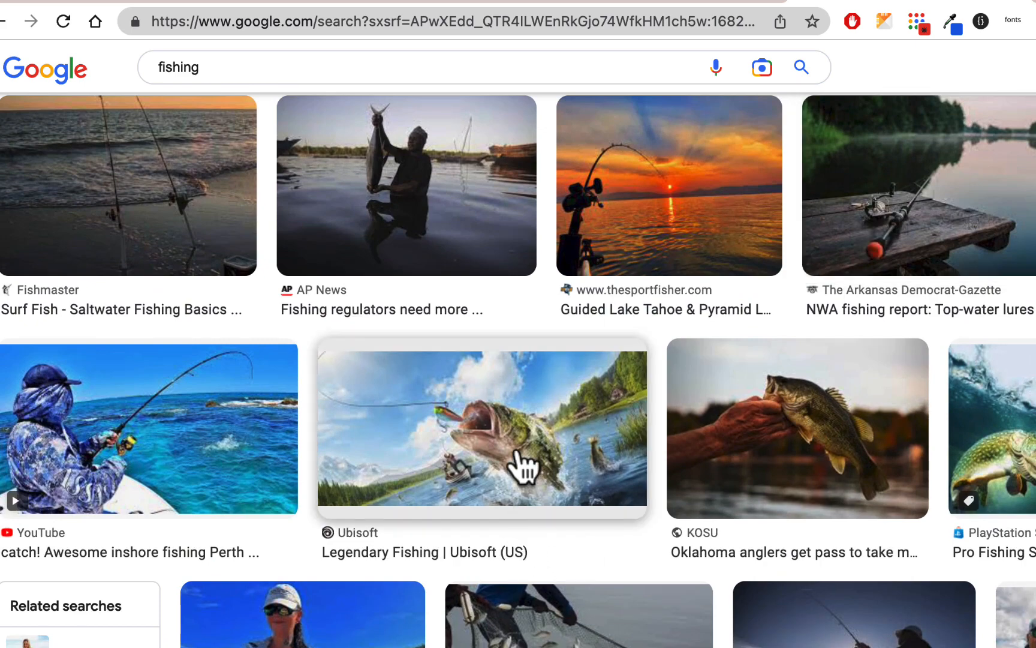
{"action": "scroll", "coordinate": [523, 465], "scroll_direction": "down", "scroll_amount": 2}
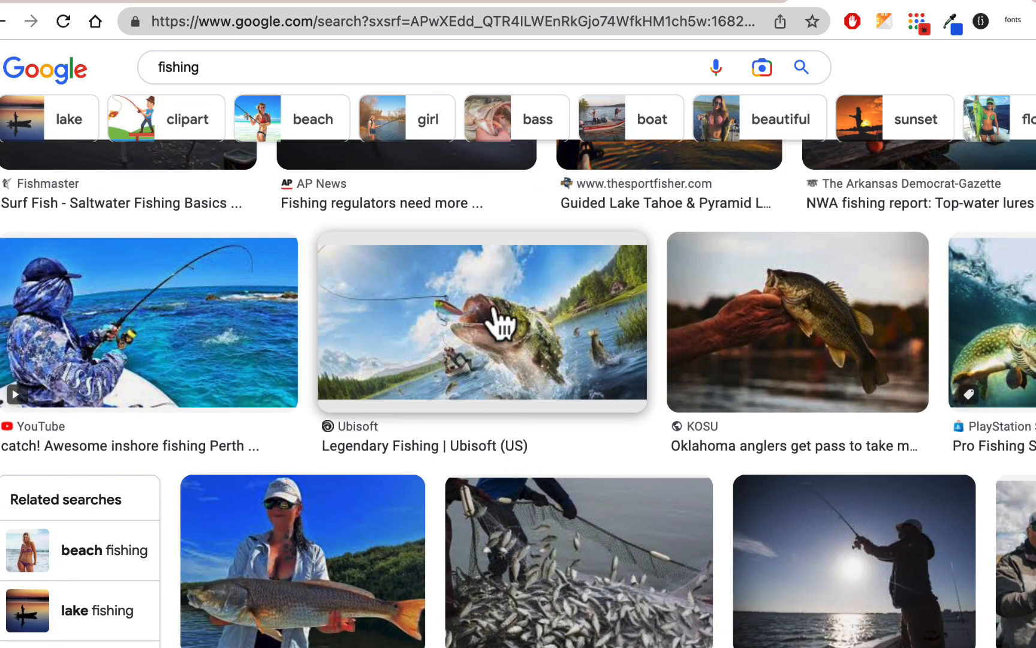
{"action": "left_click", "coordinate": [497, 321]}
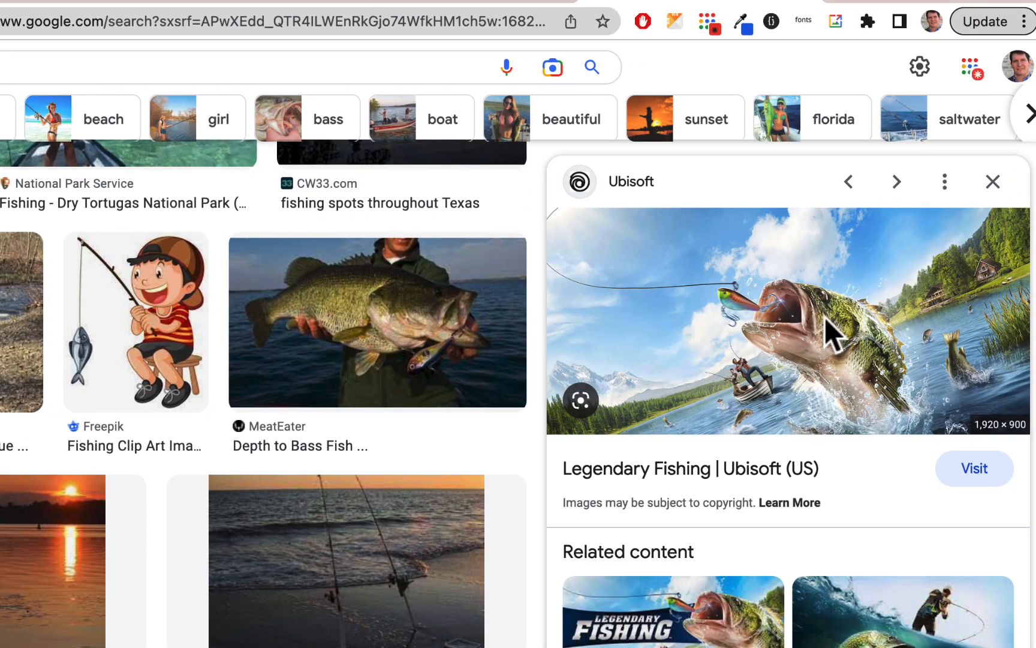
{"action": "right_click", "coordinate": [1033, 317]}
{"action": "left_click", "coordinate": [662, 537]}
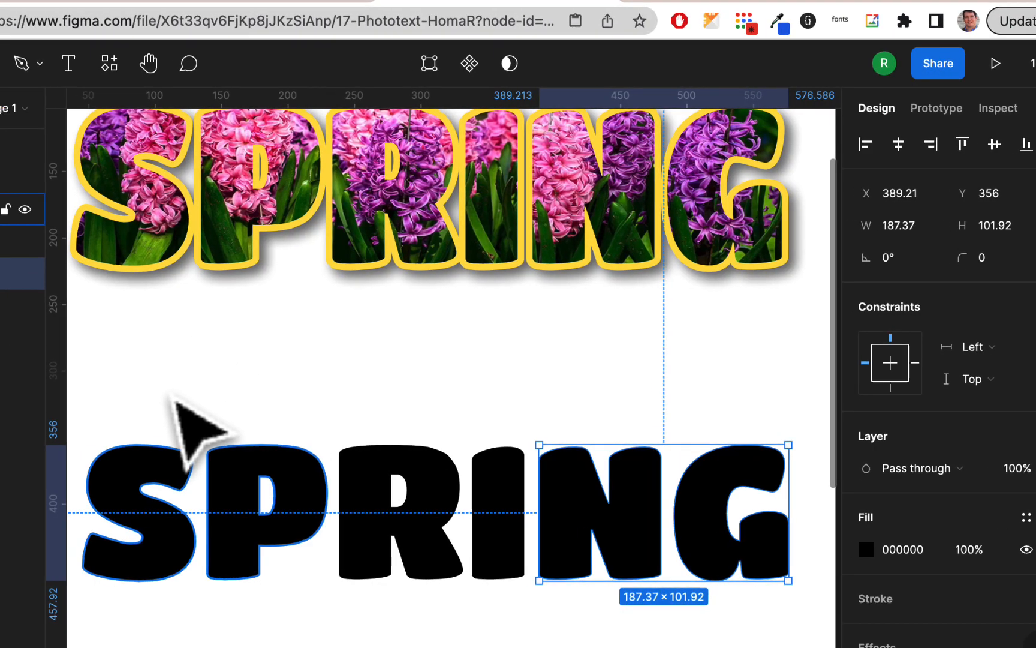
Back in Figma, paste the copied fishing image into the SP letters as their fill and set its scaling mode to Crop.
{"action": "left_click", "coordinate": [308, 447]}
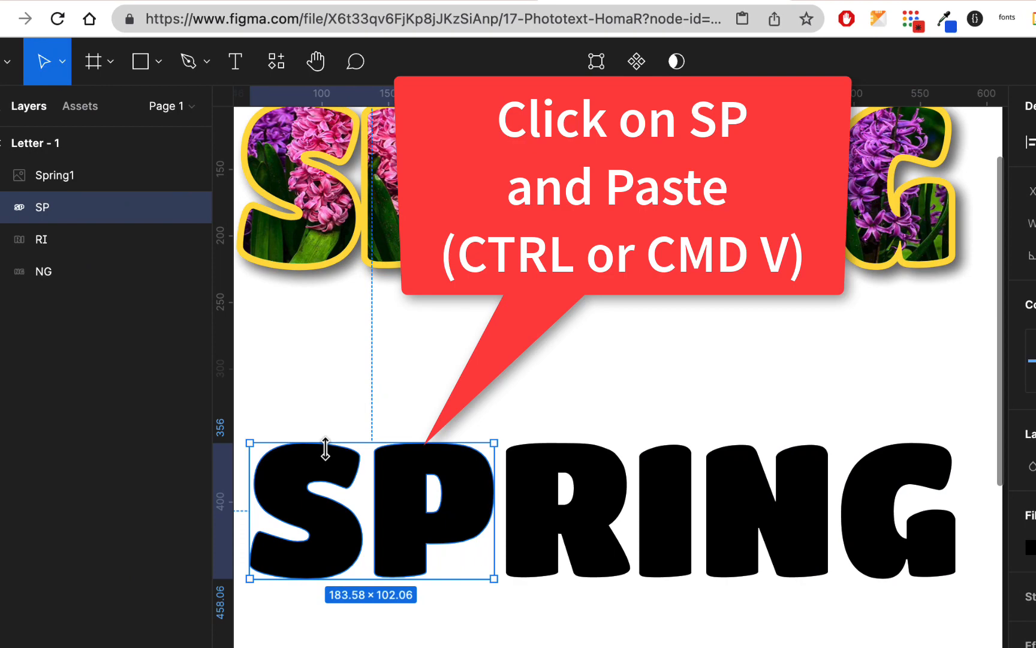
{"action": "key", "text": "super+v"}
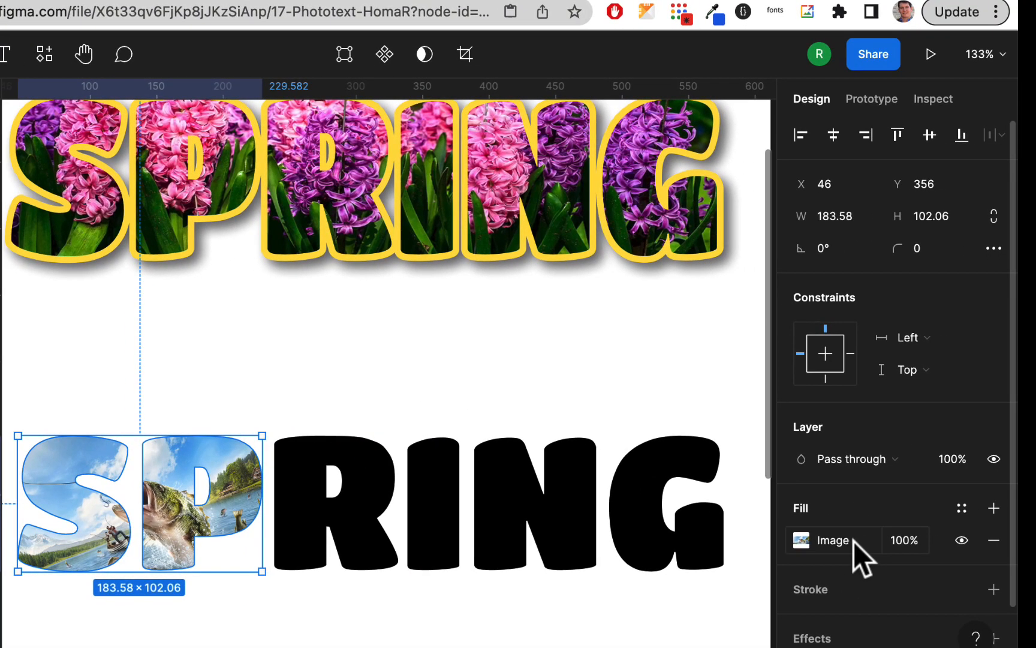
{"action": "left_click", "coordinate": [844, 542]}
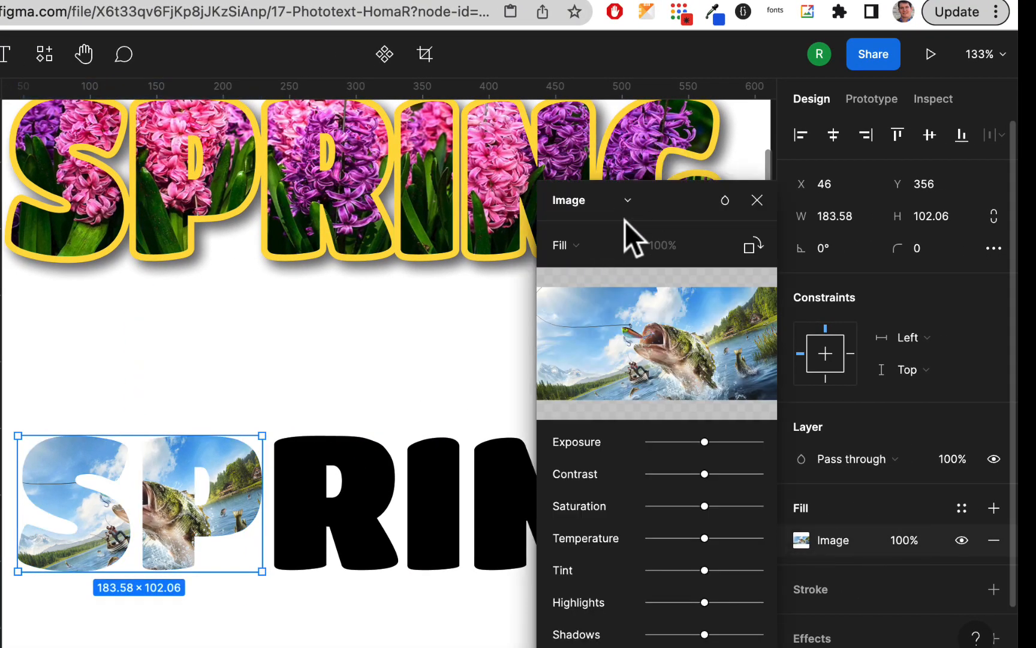
{"action": "left_click", "coordinate": [629, 248]}
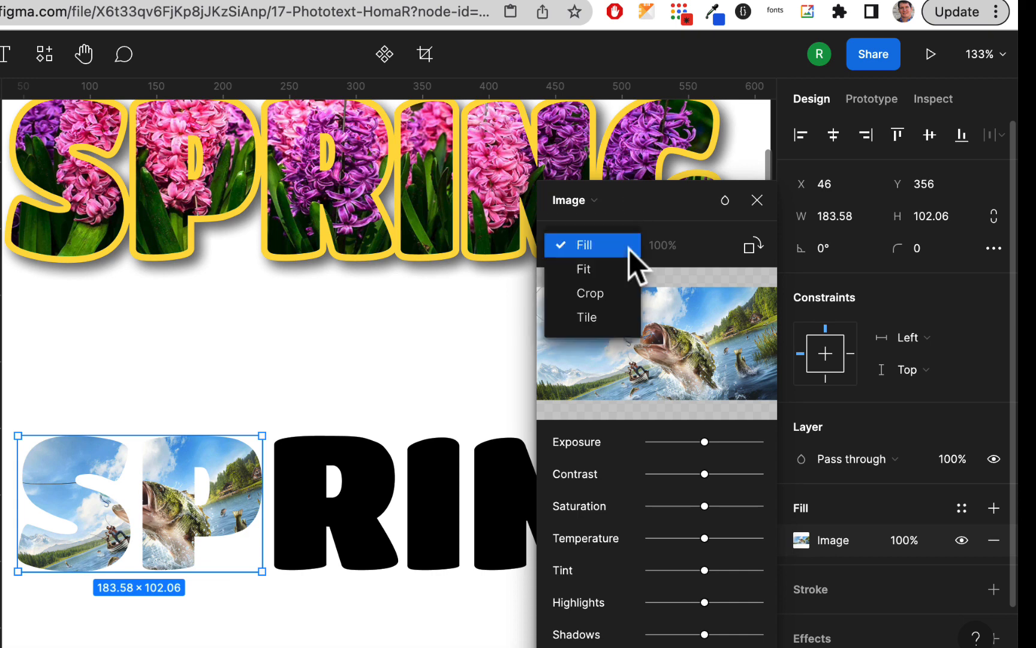
{"action": "left_click", "coordinate": [618, 291]}
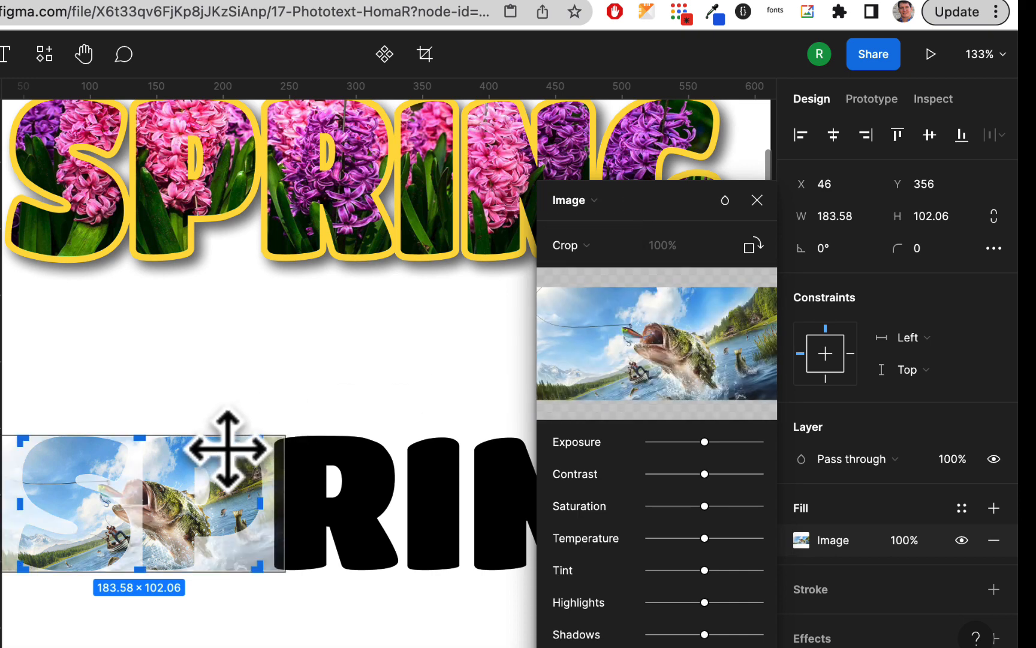
Enlarge and reposition the fishing image so the bass and the boat lie within the SP letters, then finish cropping and deselect.
{"action": "left_click_drag", "start_coordinate": [325, 402], "coordinate": [394, 347]}
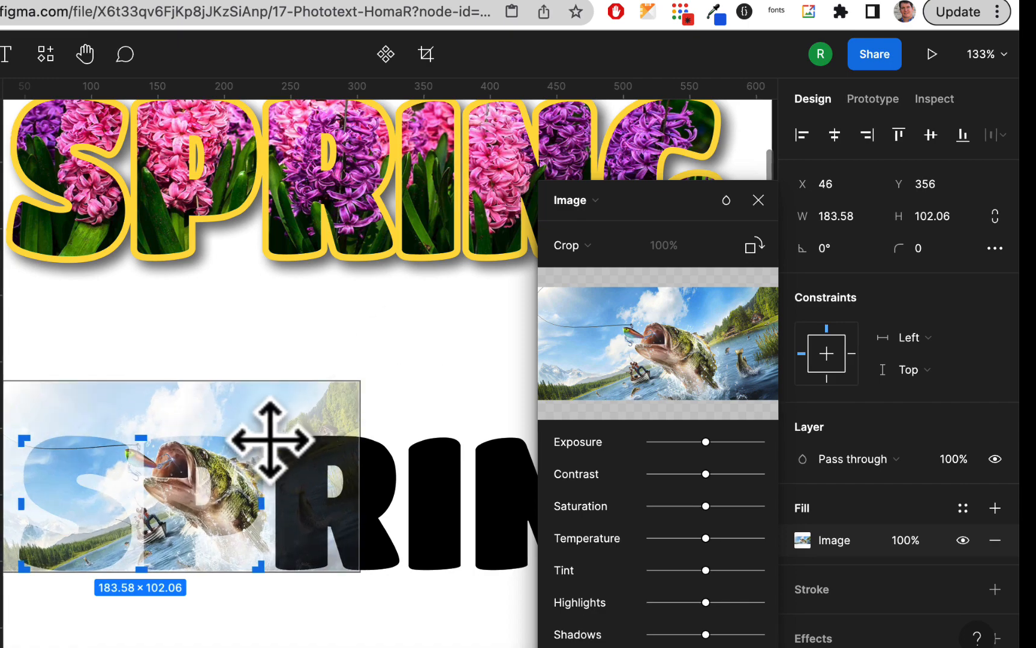
{"action": "left_click_drag", "start_coordinate": [270, 440], "coordinate": [202, 447]}
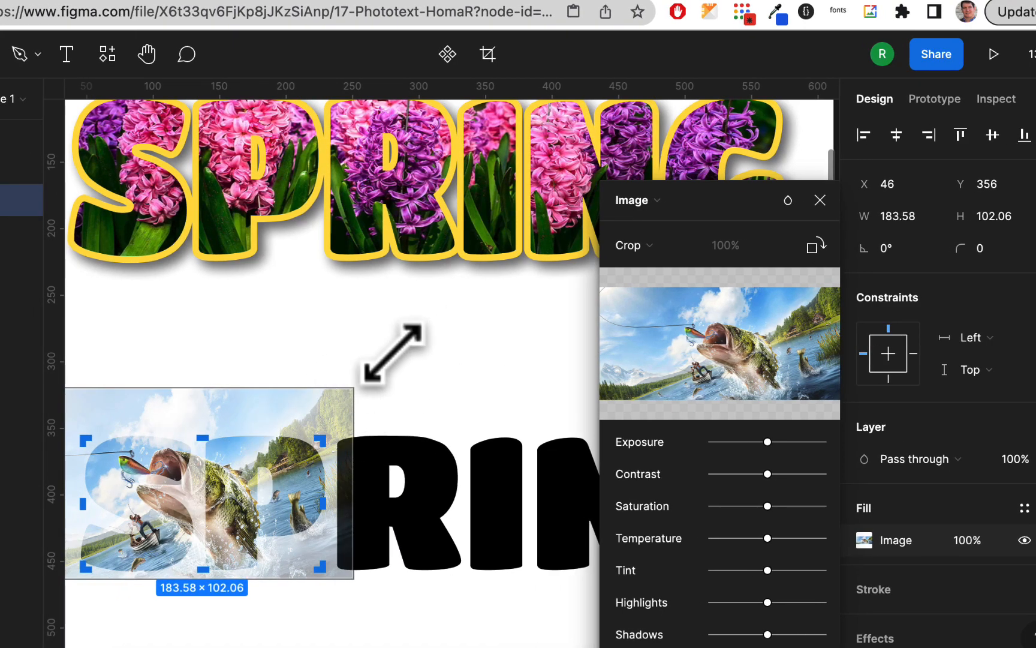
{"action": "left_click_drag", "start_coordinate": [388, 343], "coordinate": [455, 315]}
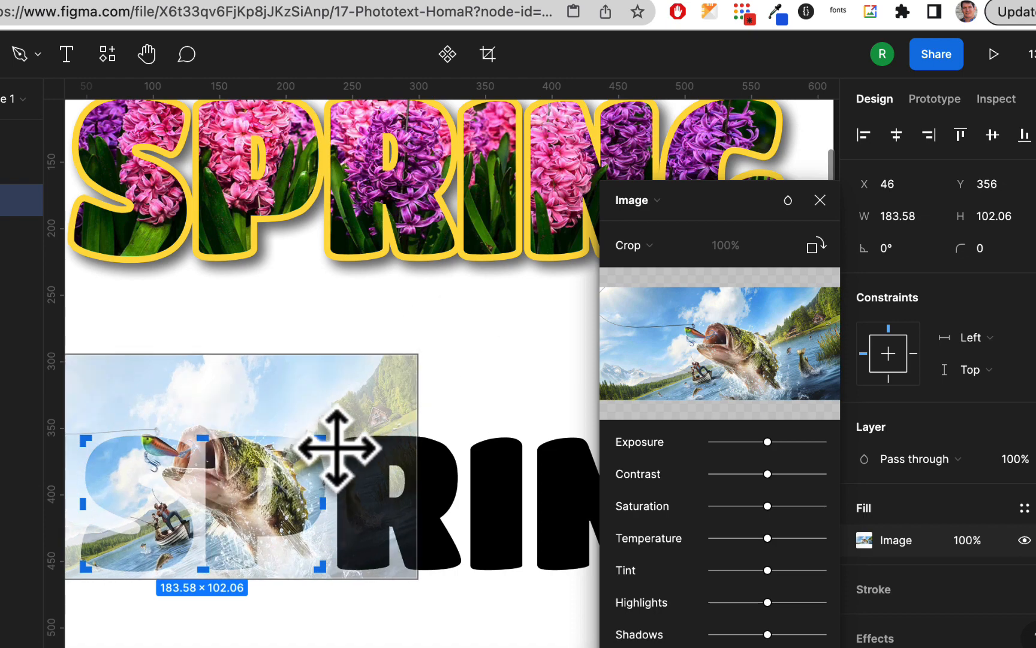
{"action": "left_click_drag", "start_coordinate": [335, 446], "coordinate": [303, 468]}
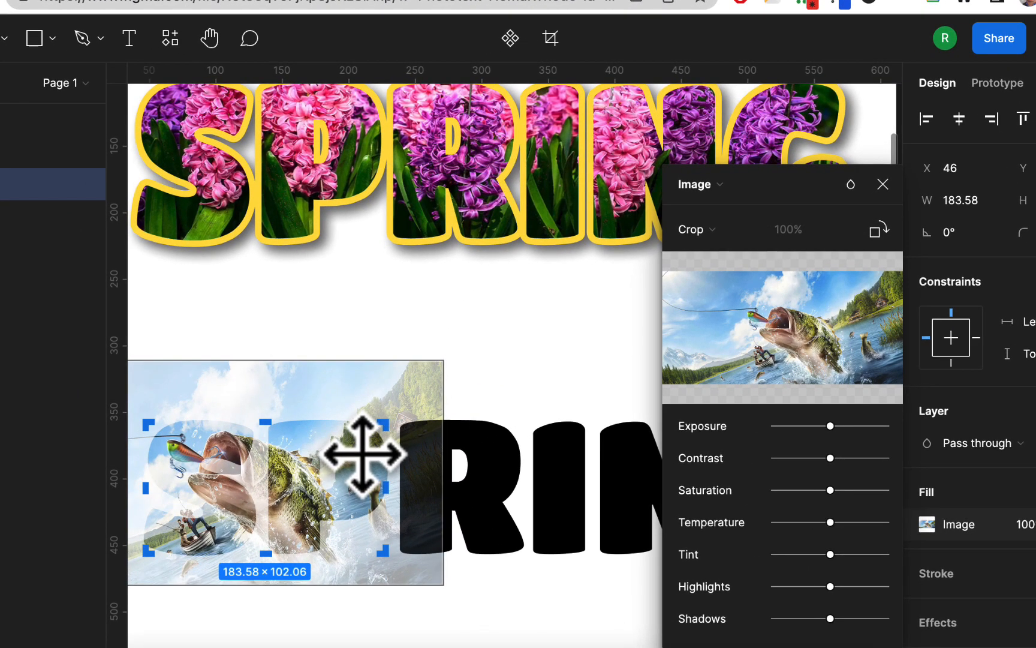
{"action": "left_click", "coordinate": [882, 183]}
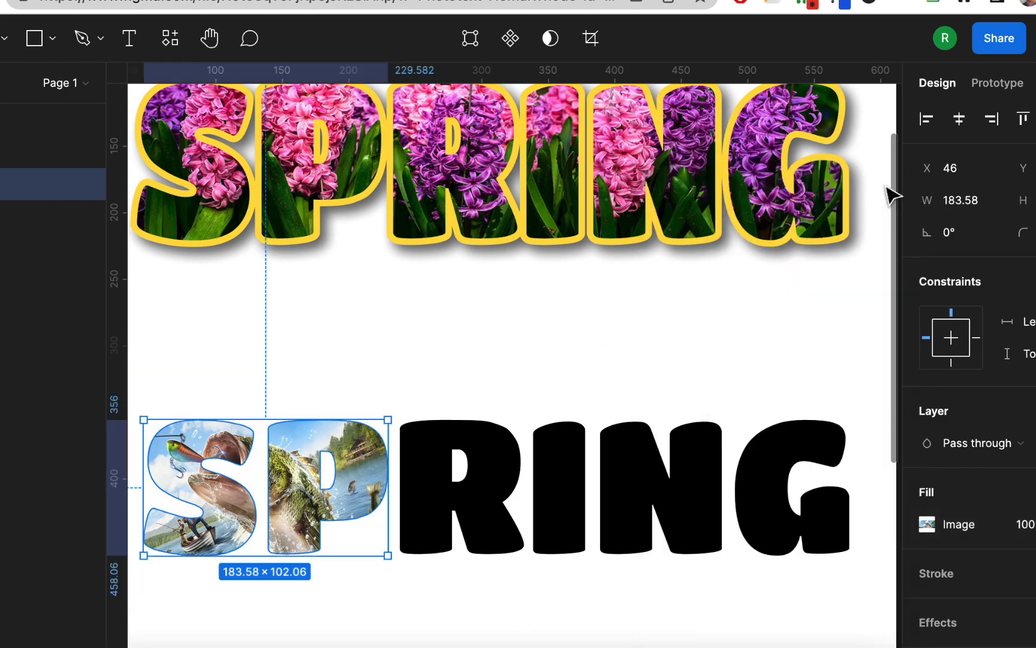
{"action": "left_click", "coordinate": [565, 332]}
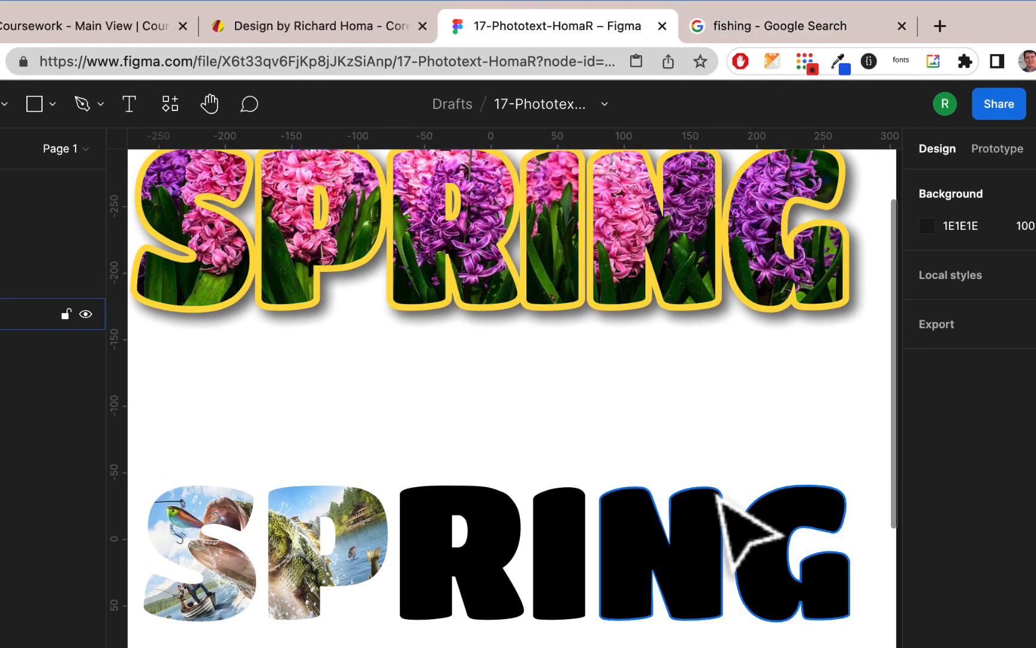
Return to the Google image search and search for "baseball" pictures.
{"action": "left_click", "coordinate": [565, 471]}
{"action": "left_click", "coordinate": [764, 24]}
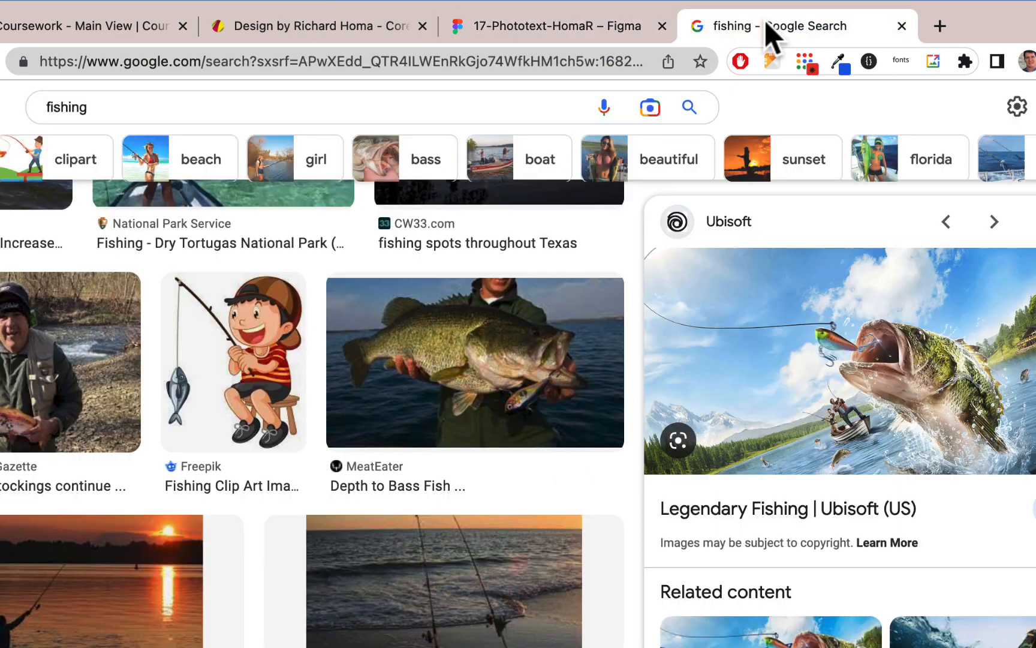
{"action": "double_click", "coordinate": [59, 90]}
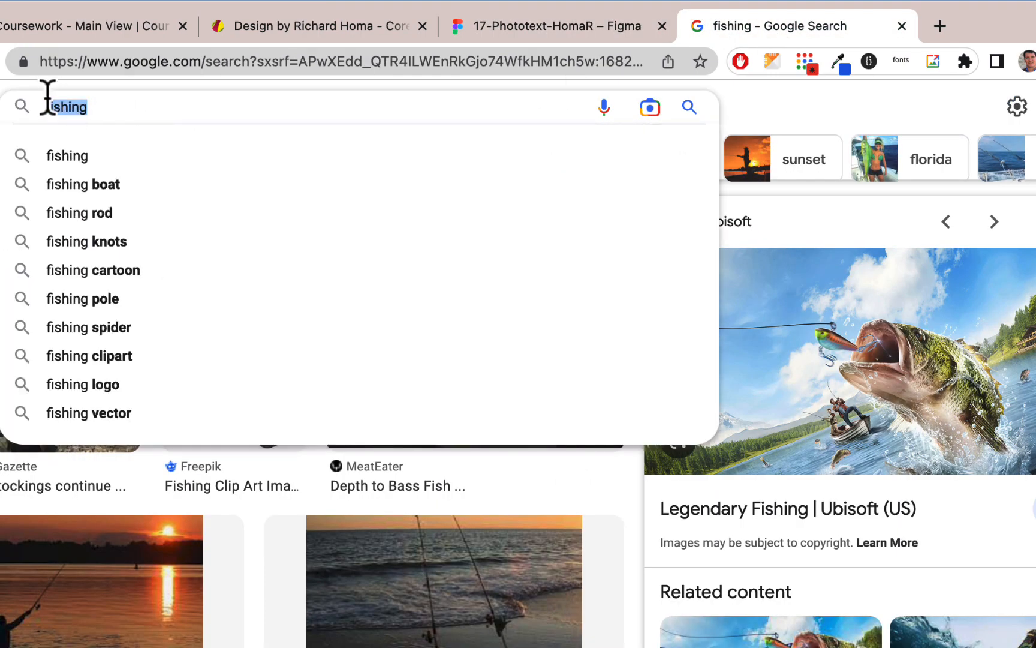
{"action": "type", "text": "baseball"}
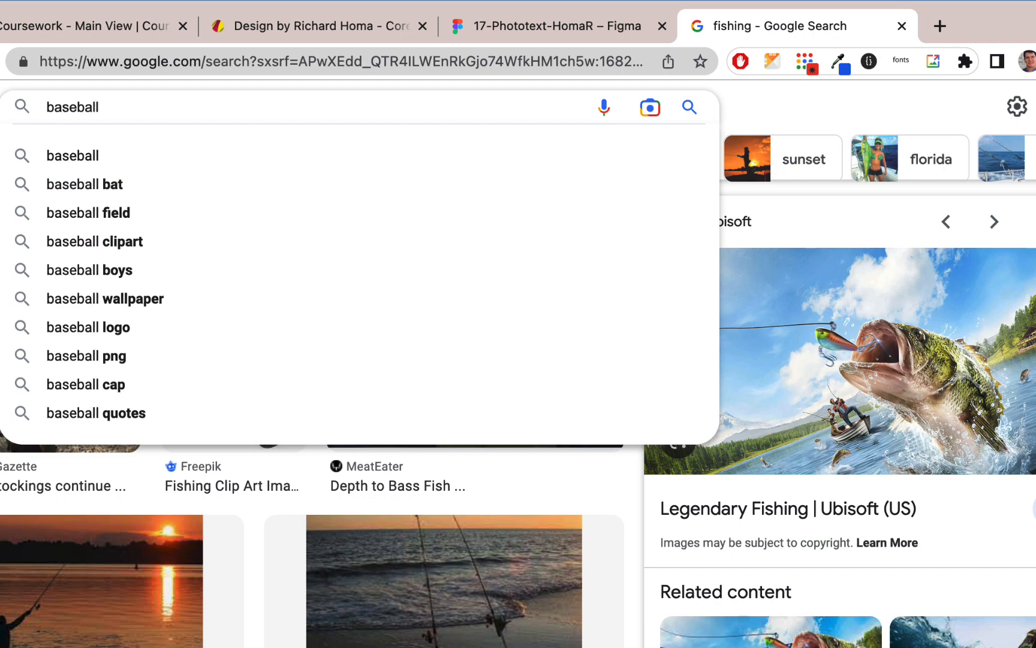
{"action": "key", "text": "Return"}
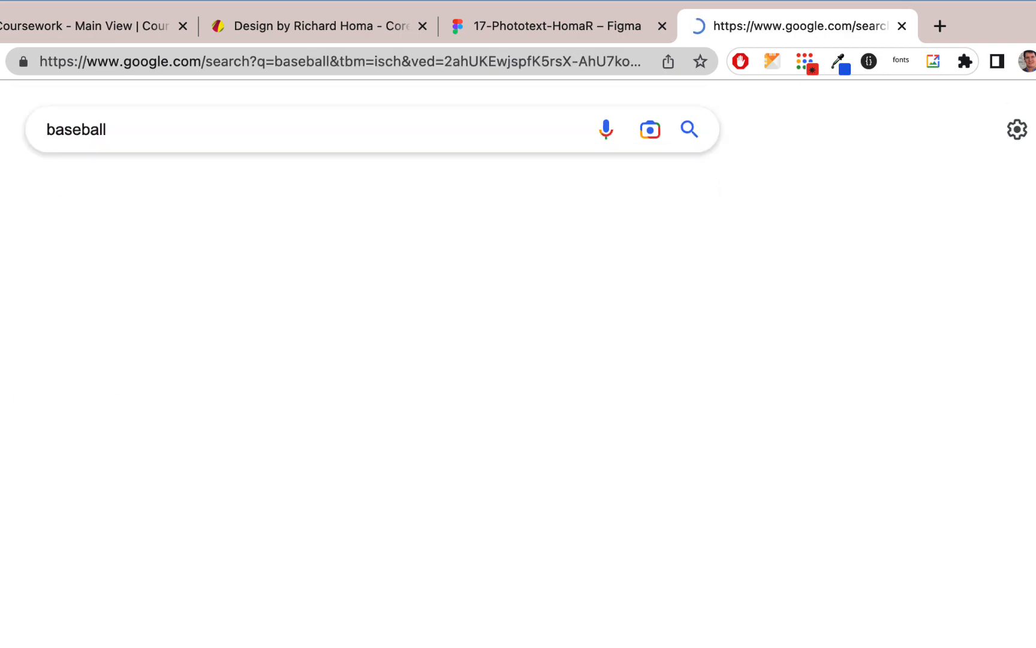
Find the PA Prep Live picture of a baseball on the chalk line, open its preview and copy the image.
{"action": "scroll", "coordinate": [289, 340], "scroll_direction": "down", "scroll_amount": 4}
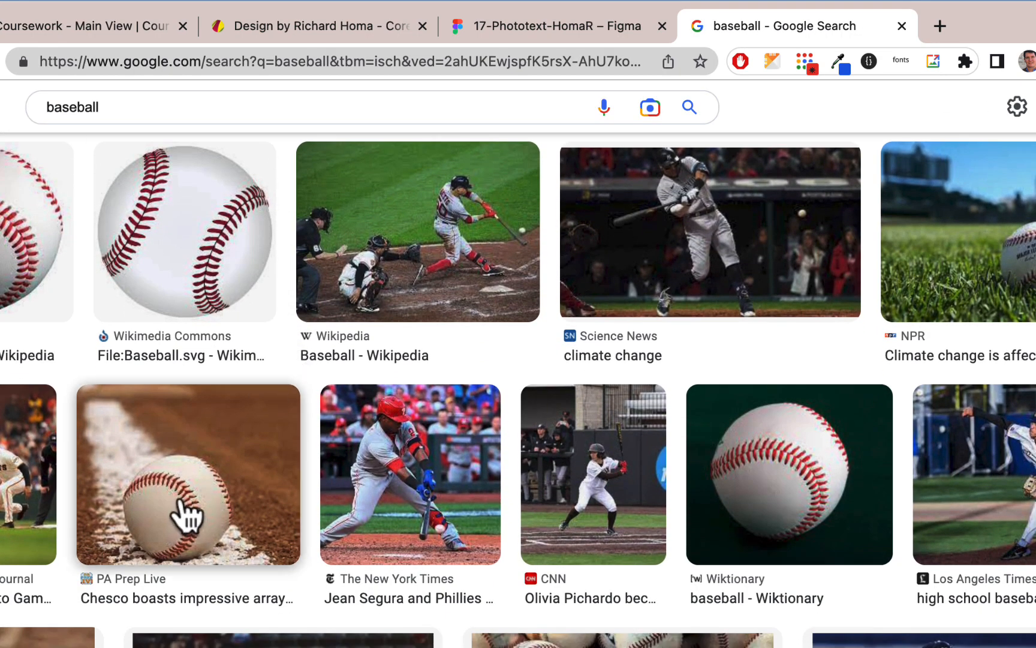
{"action": "left_click", "coordinate": [181, 503]}
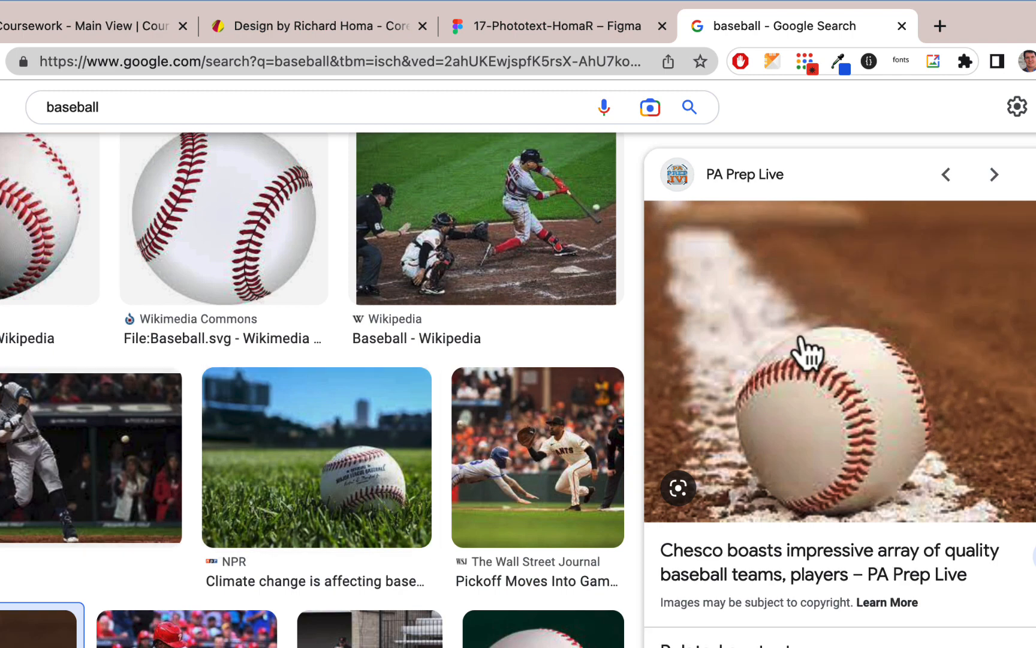
{"action": "right_click", "coordinate": [803, 331]}
{"action": "left_click", "coordinate": [869, 521]}
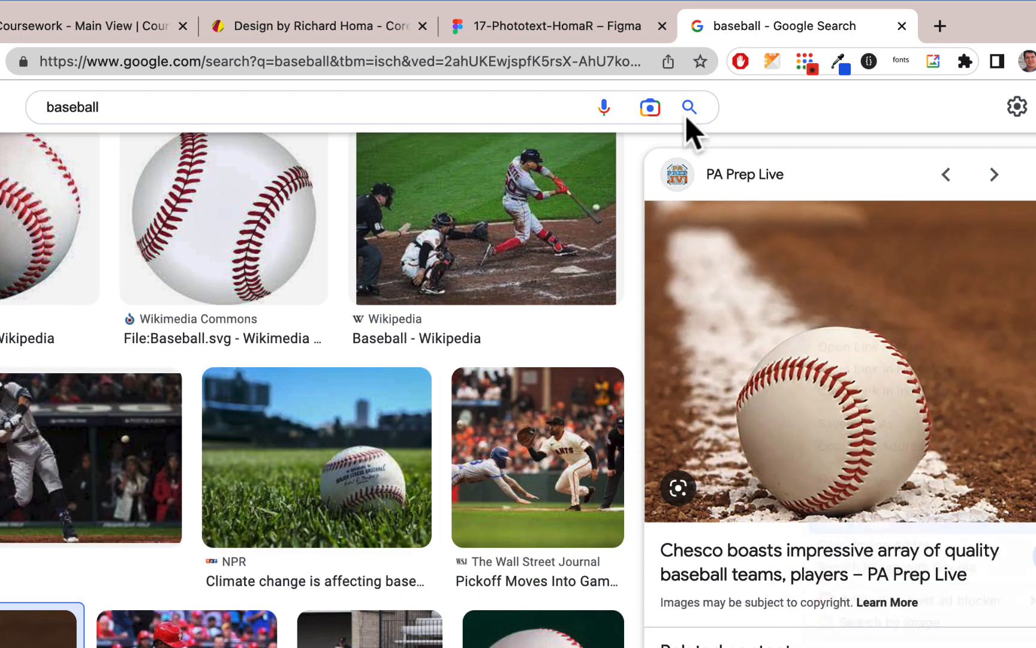
Back in Figma, paste the copied baseball image into the RI letters as their fill and set its scaling mode to Crop.
{"action": "left_click", "coordinate": [583, 21]}
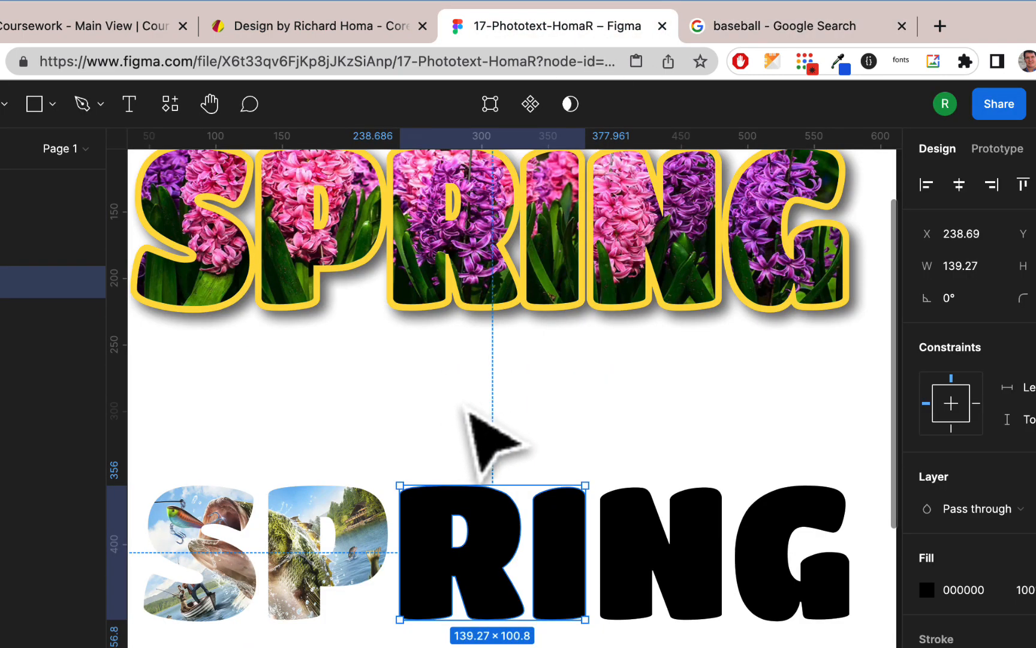
{"action": "key", "text": "super+v"}
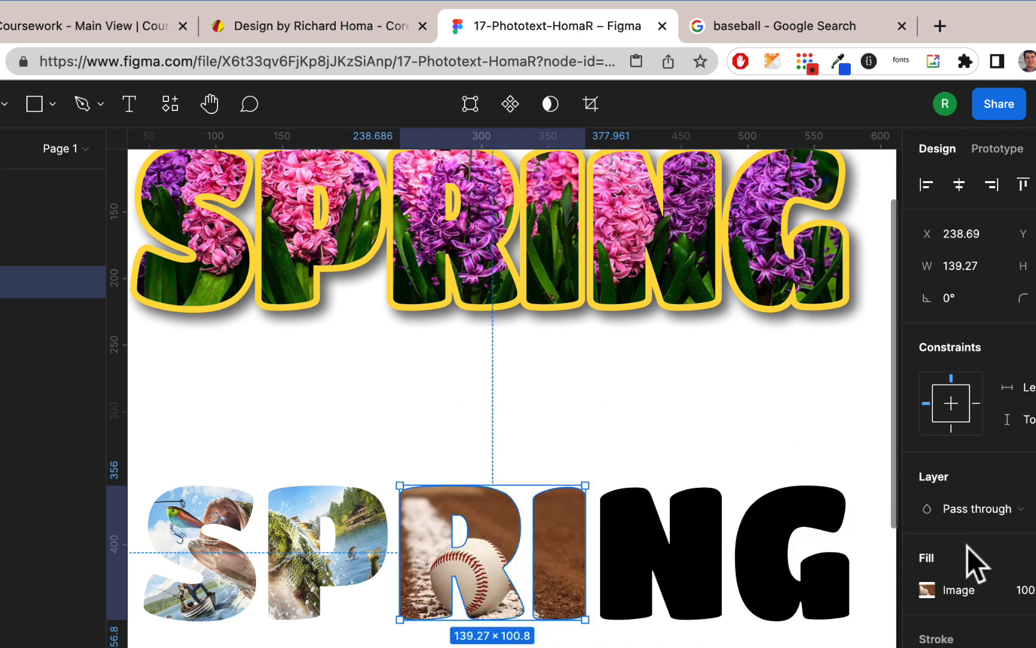
{"action": "left_click", "coordinate": [971, 590]}
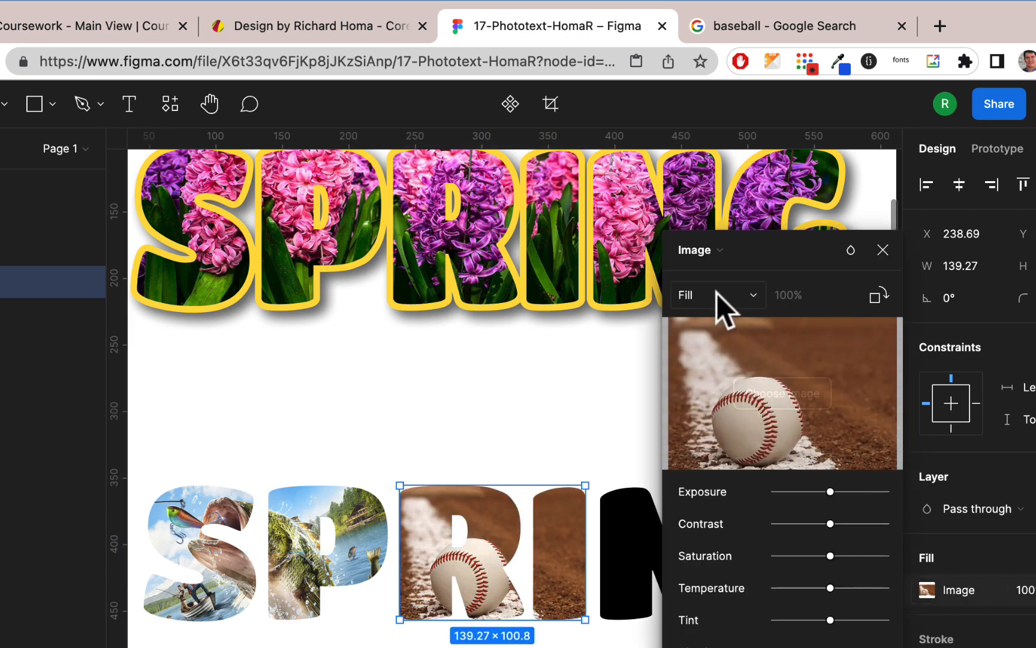
{"action": "left_click", "coordinate": [744, 292]}
{"action": "left_click", "coordinate": [739, 339]}
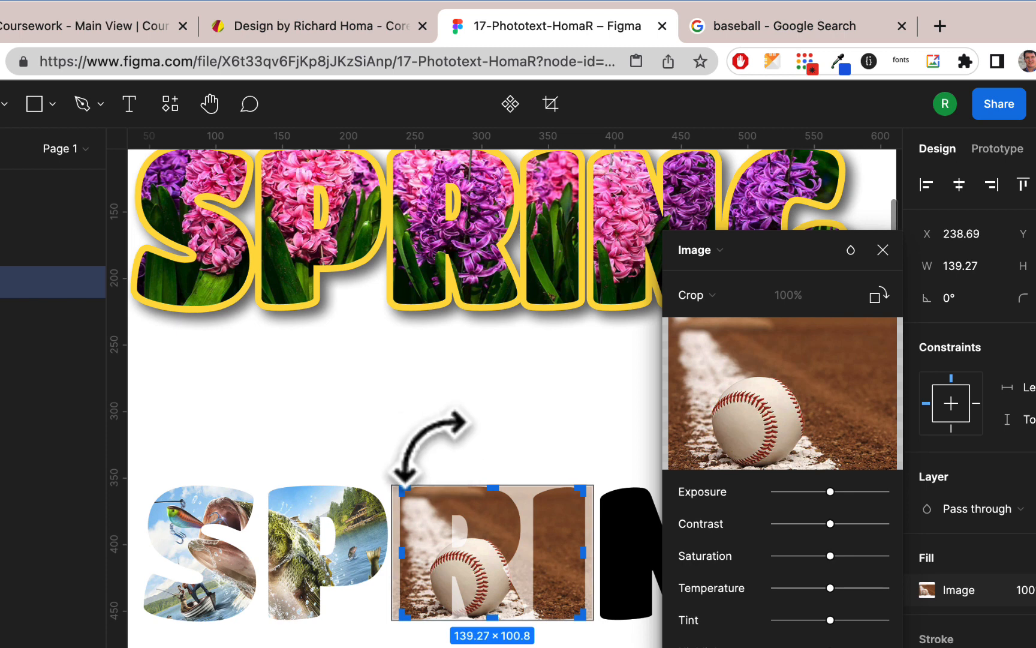
Enlarge and reposition the baseball image so the ball fills the R, then finish cropping and deselect.
{"action": "left_click_drag", "start_coordinate": [425, 455], "coordinate": [399, 456]}
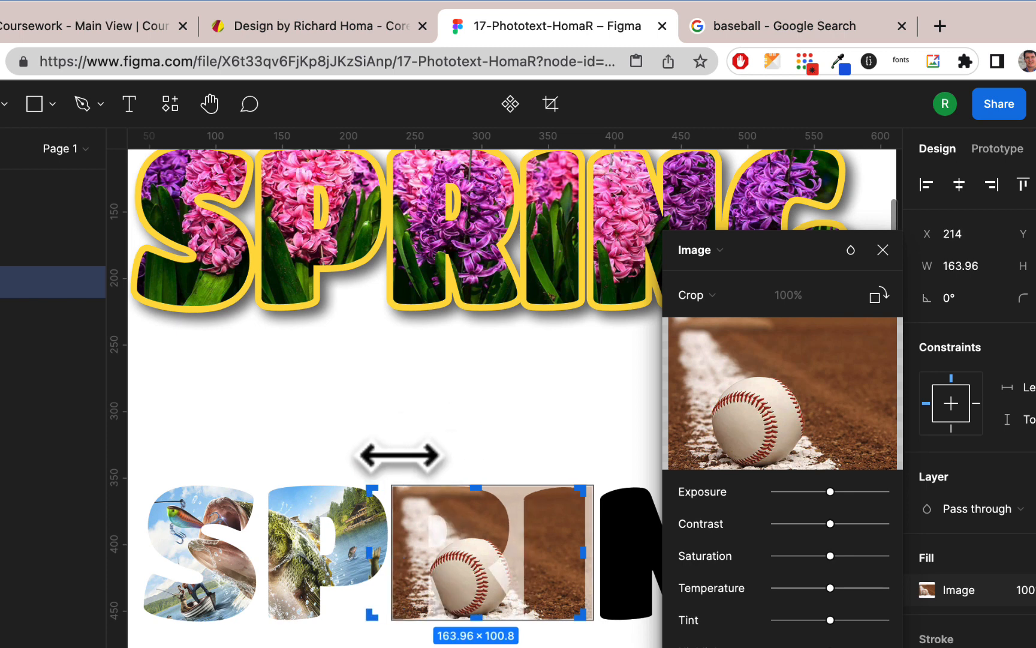
{"action": "key", "text": "super+z"}
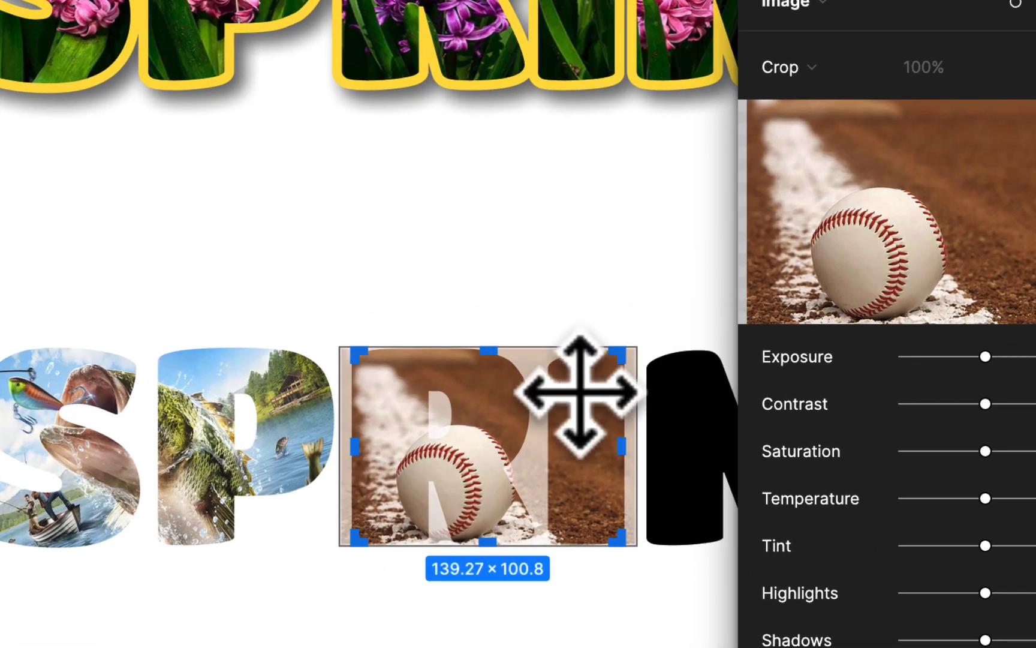
{"action": "scroll", "coordinate": [578, 393], "scroll_direction": "up", "scroll_amount": 5}
{"action": "left_click_drag", "start_coordinate": [201, 193], "coordinate": [125, 123]}
{"action": "scroll", "coordinate": [451, 356], "scroll_direction": "right", "scroll_amount": 5}
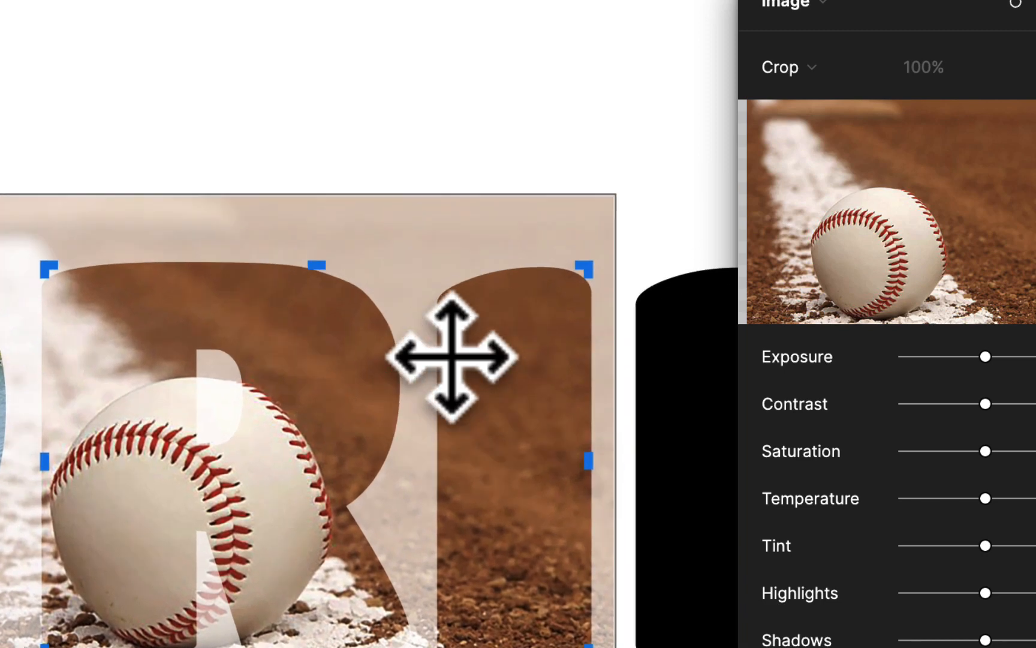
{"action": "left_click_drag", "start_coordinate": [679, 127], "coordinate": [751, 78]}
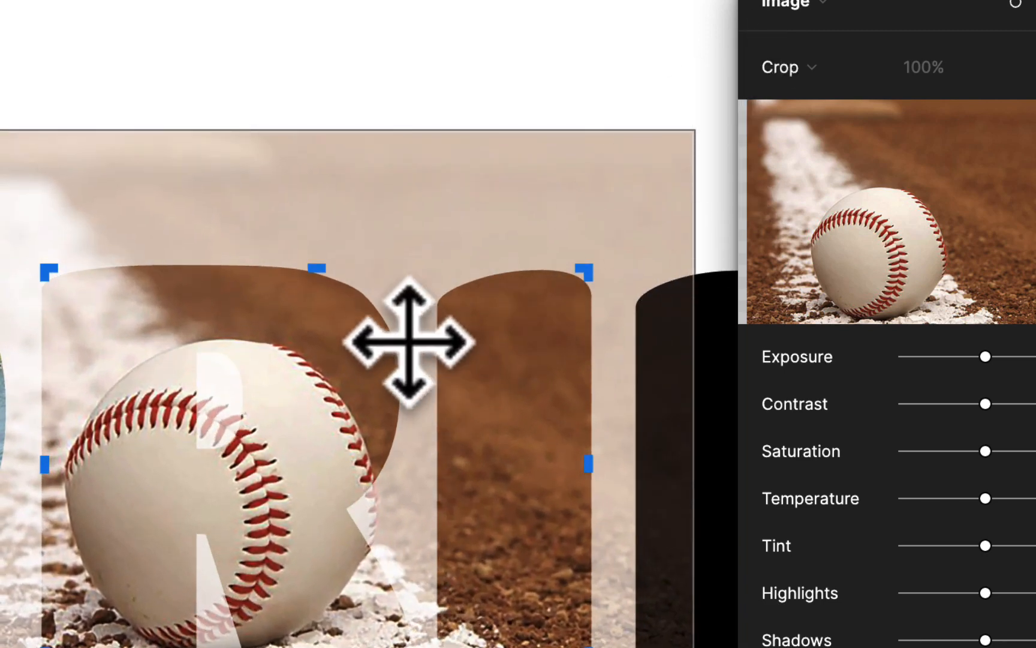
{"action": "left_click_drag", "start_coordinate": [407, 343], "coordinate": [437, 313]}
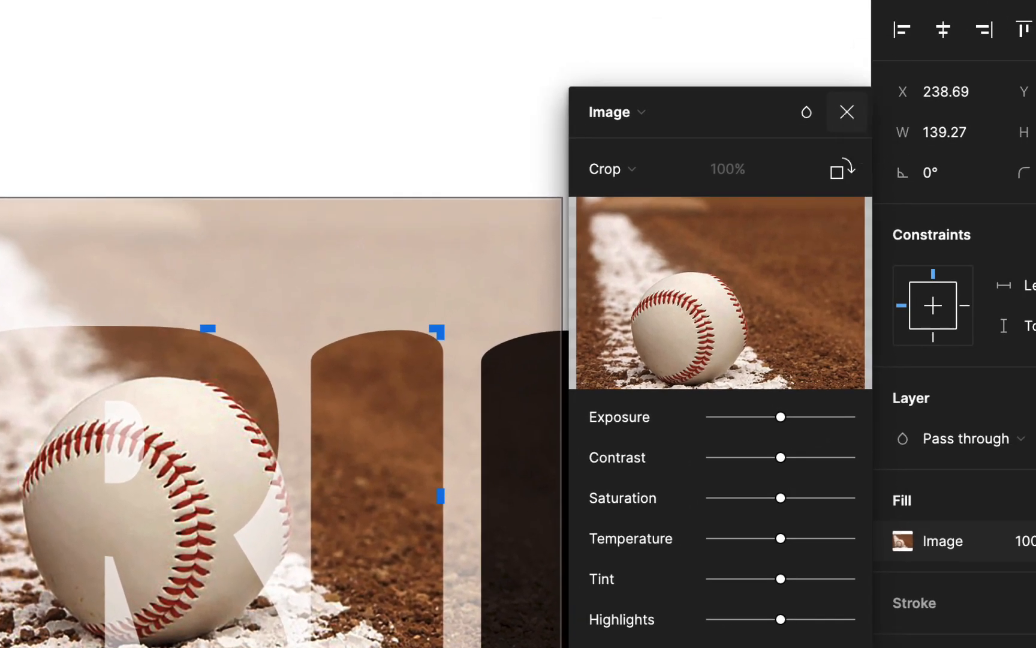
{"action": "left_click", "coordinate": [846, 111]}
{"action": "left_click", "coordinate": [492, 151]}
{"action": "scroll", "coordinate": [492, 147], "scroll_direction": "down", "scroll_amount": 3}
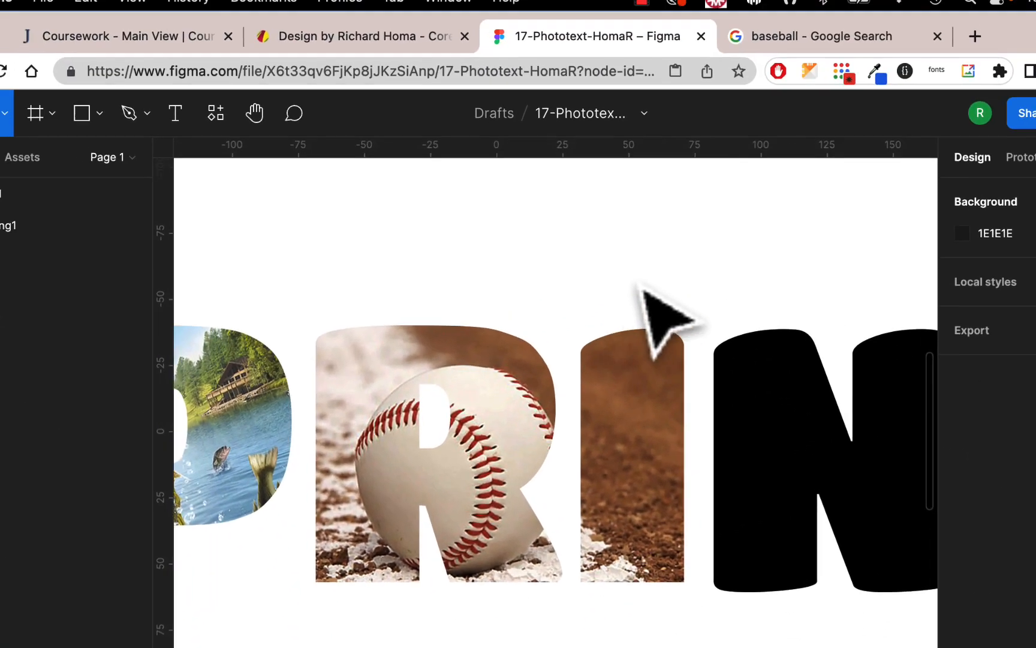
Return to the Google image search and search for "bees" pictures.
{"action": "scroll", "coordinate": [640, 288], "scroll_direction": "right", "scroll_amount": 10}
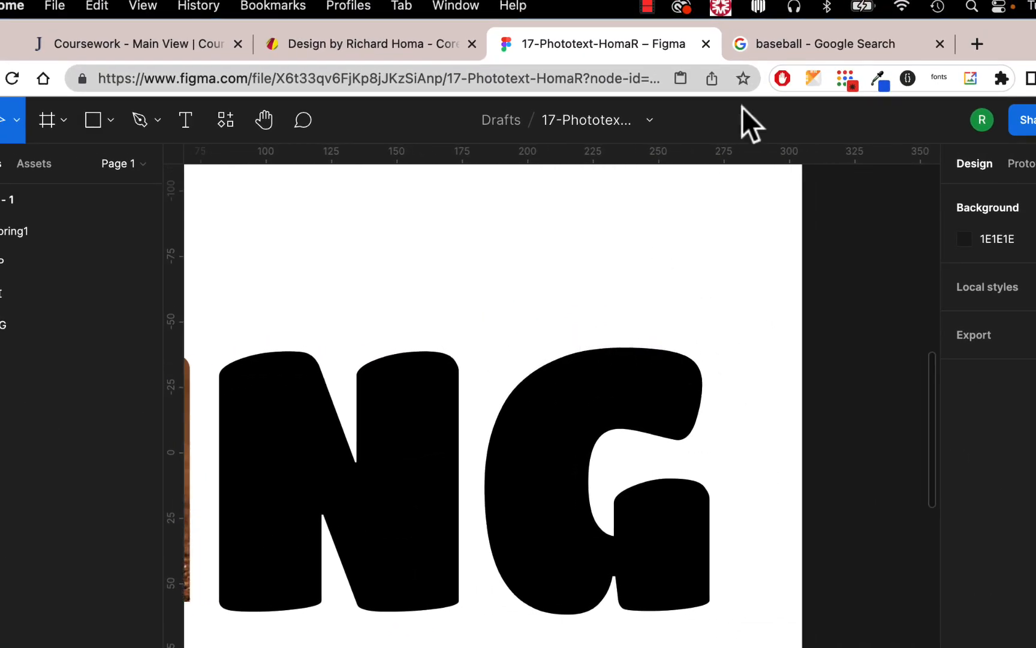
{"action": "left_click", "coordinate": [815, 43]}
{"action": "left_click_drag", "start_coordinate": [158, 122], "coordinate": [99, 124]}
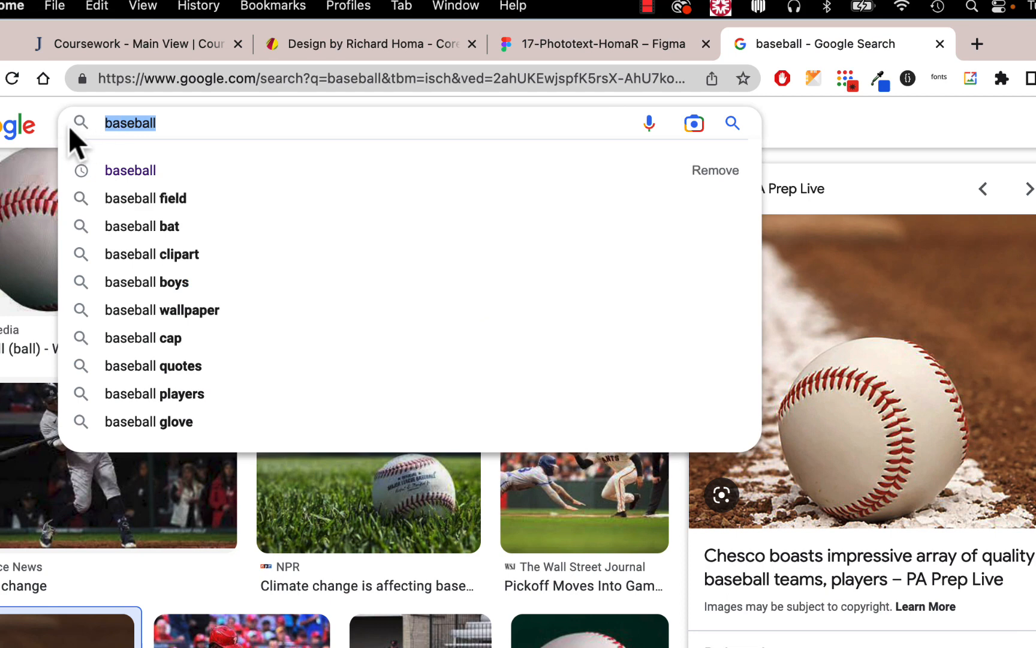
{"action": "type", "text": "BEES"}
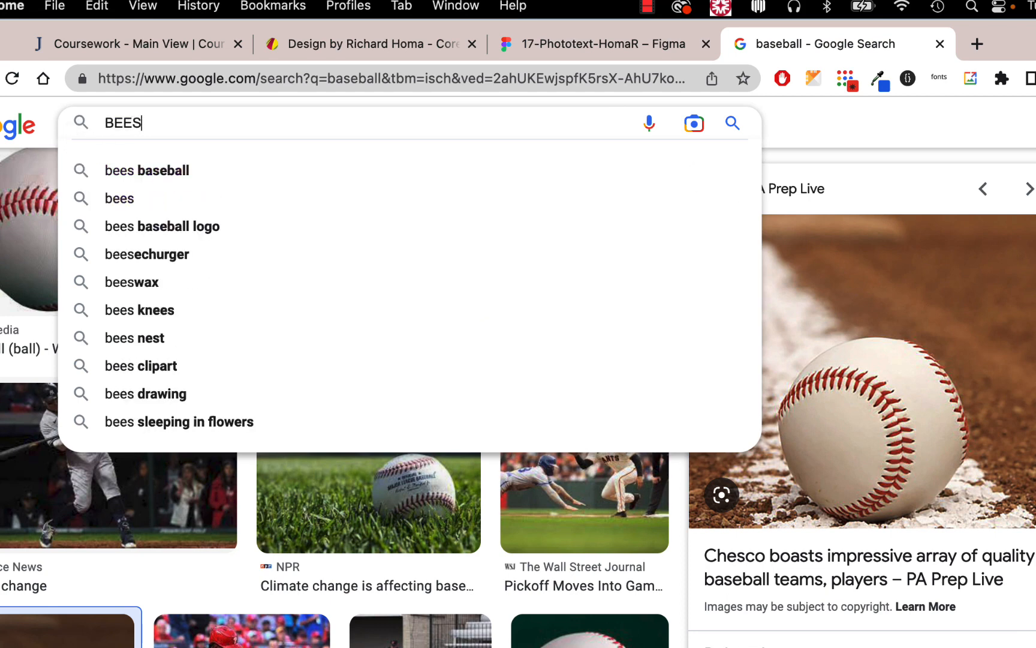
{"action": "key", "text": "BackSpace"}
{"action": "key", "text": "BackSpace"}
{"action": "key", "text": "BackSpace"}
{"action": "key", "text": "BackSpace"}
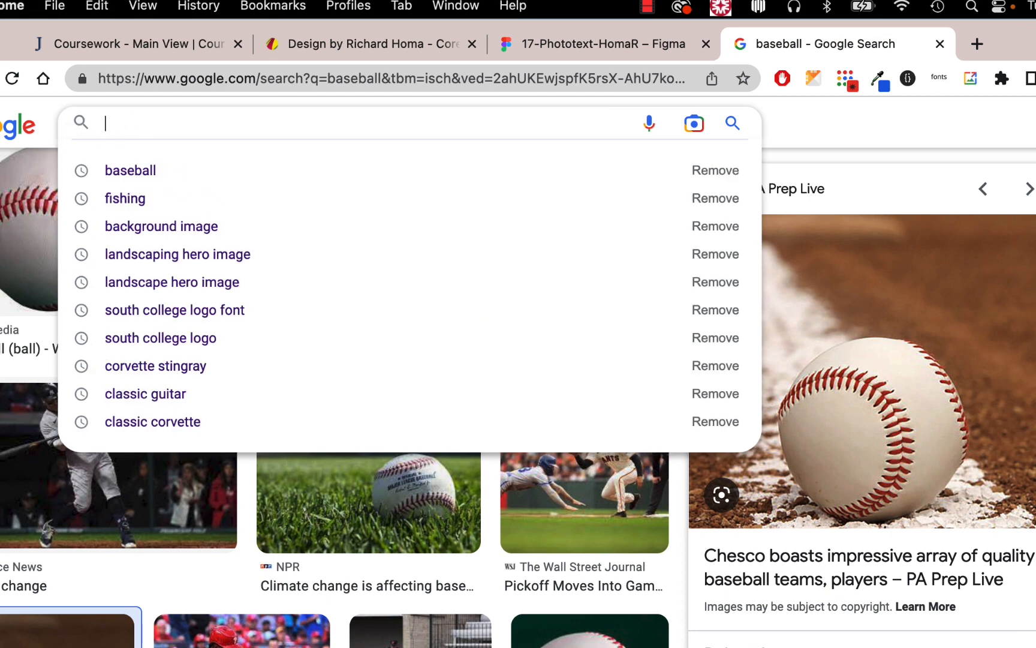
{"action": "type", "text": "bees"}
{"action": "key", "text": "Return"}
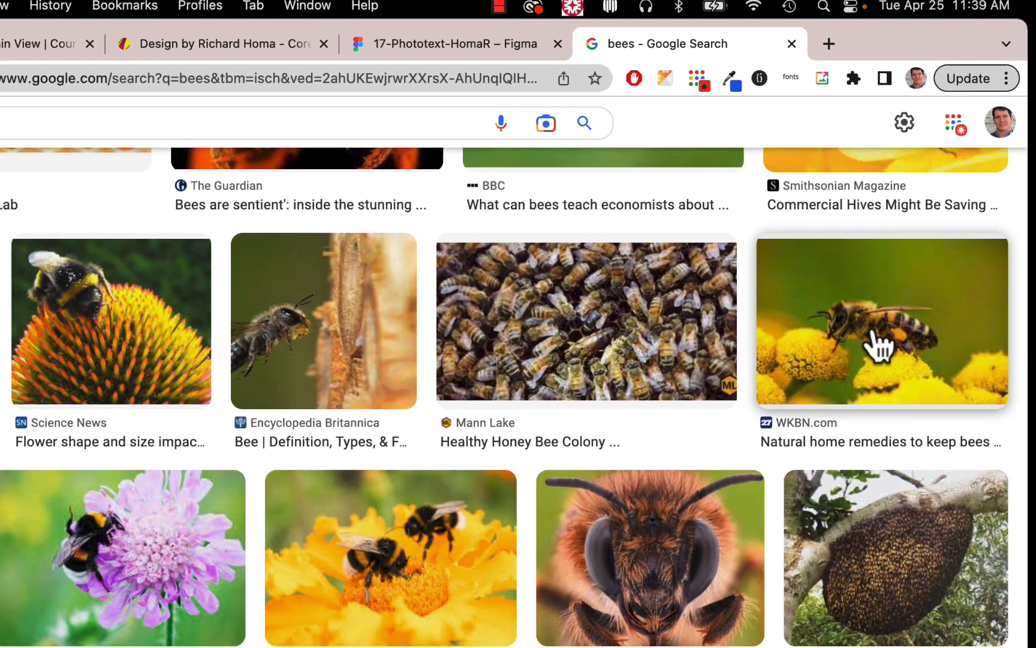
Open the preview of the WKBN.com picture of a bee on yellow flowers and copy the image.
{"action": "left_click", "coordinate": [879, 344]}
{"action": "right_click", "coordinate": [866, 316]}
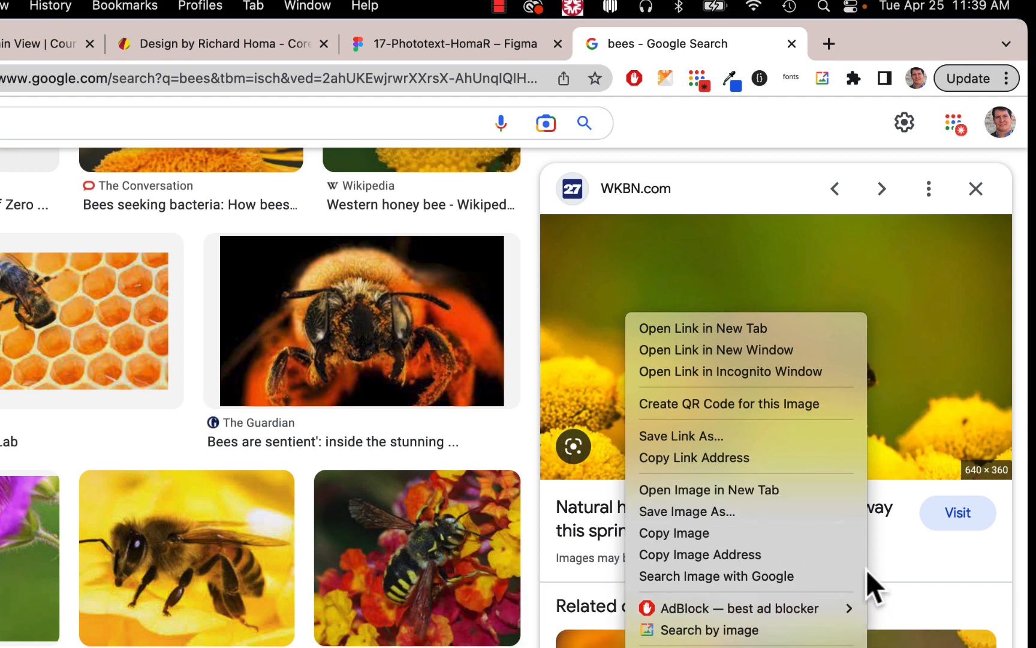
{"action": "left_click", "coordinate": [787, 536]}
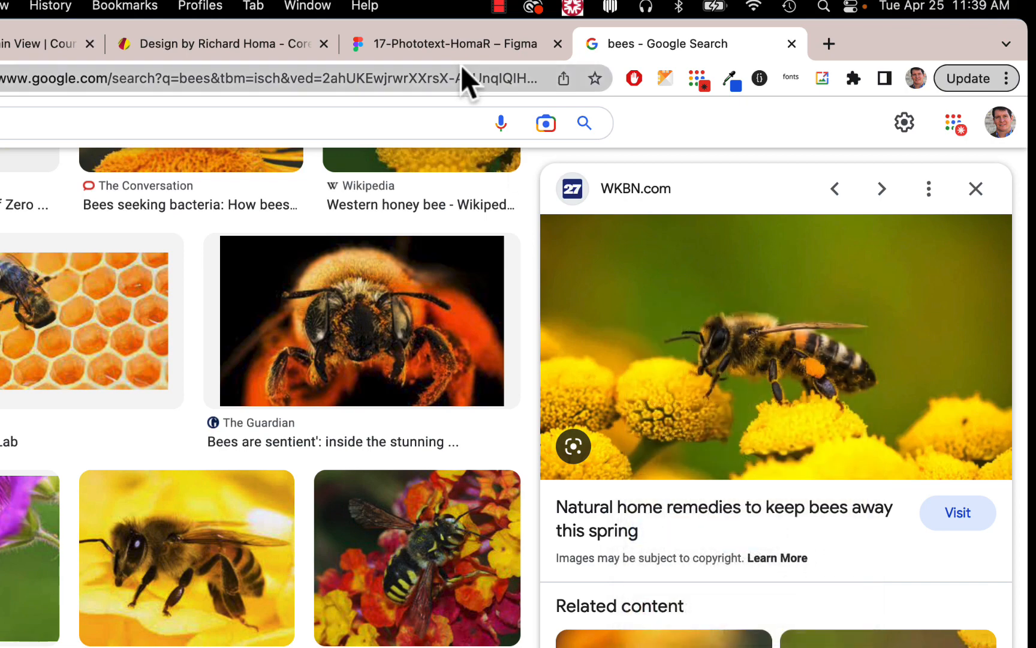
Back in Figma, paste the copied bee image into the NG letters as their fill and set its scaling mode to Crop.
{"action": "left_click", "coordinate": [459, 43]}
{"action": "left_click", "coordinate": [298, 355]}
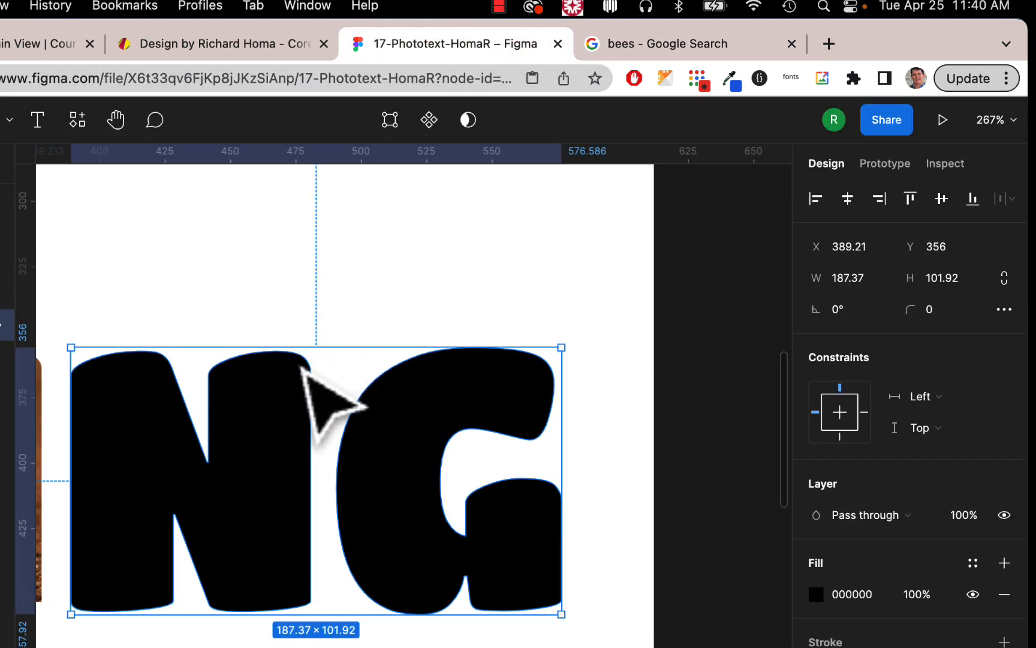
{"action": "right_click", "coordinate": [300, 367]}
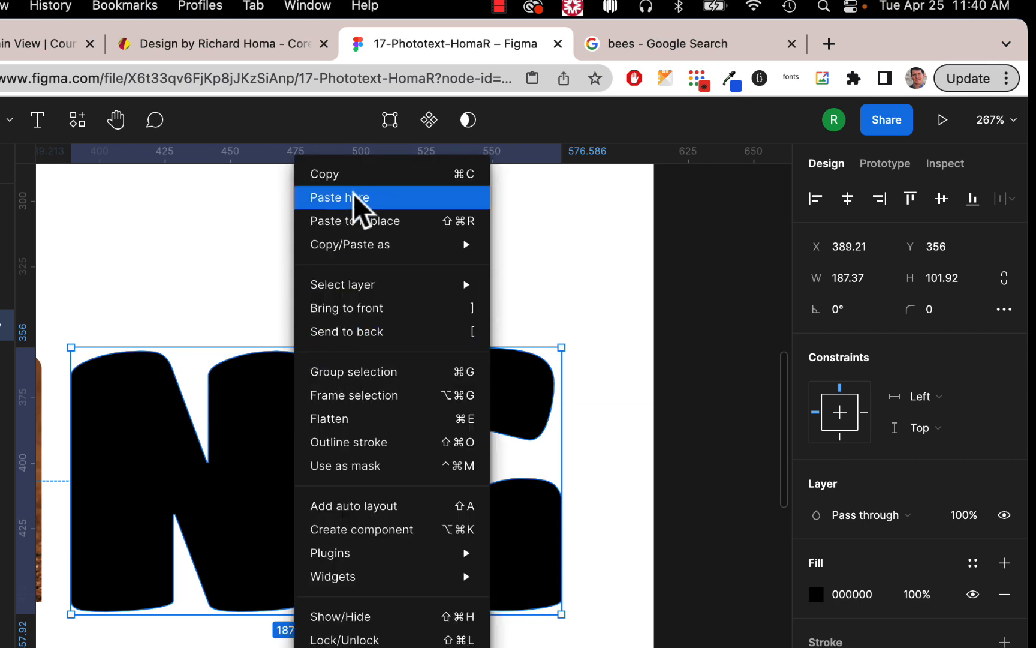
{"action": "left_click", "coordinate": [353, 195]}
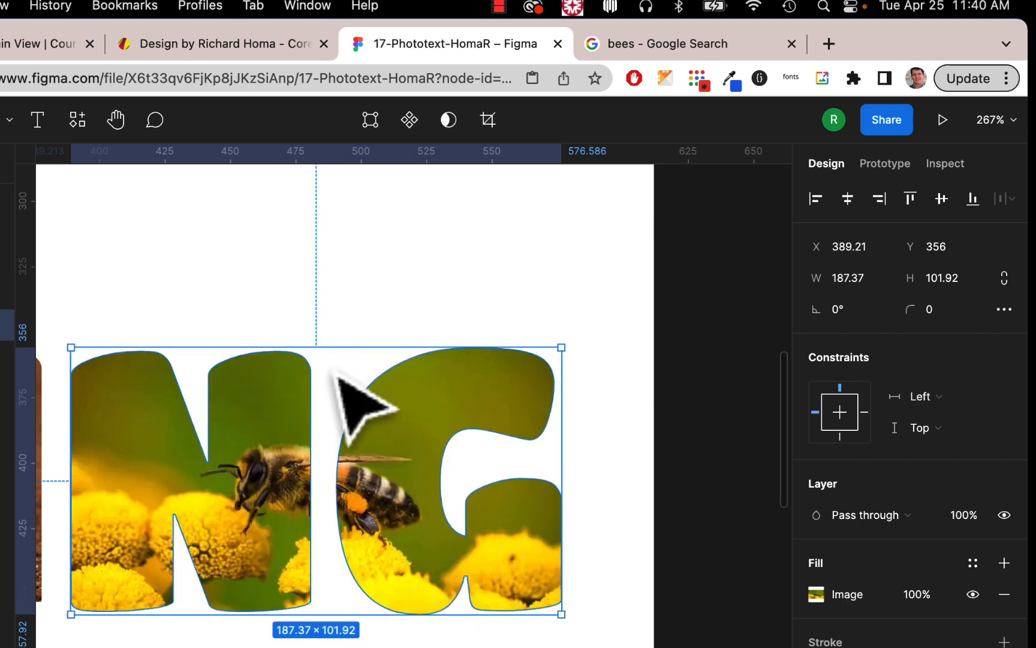
{"action": "left_click", "coordinate": [861, 596]}
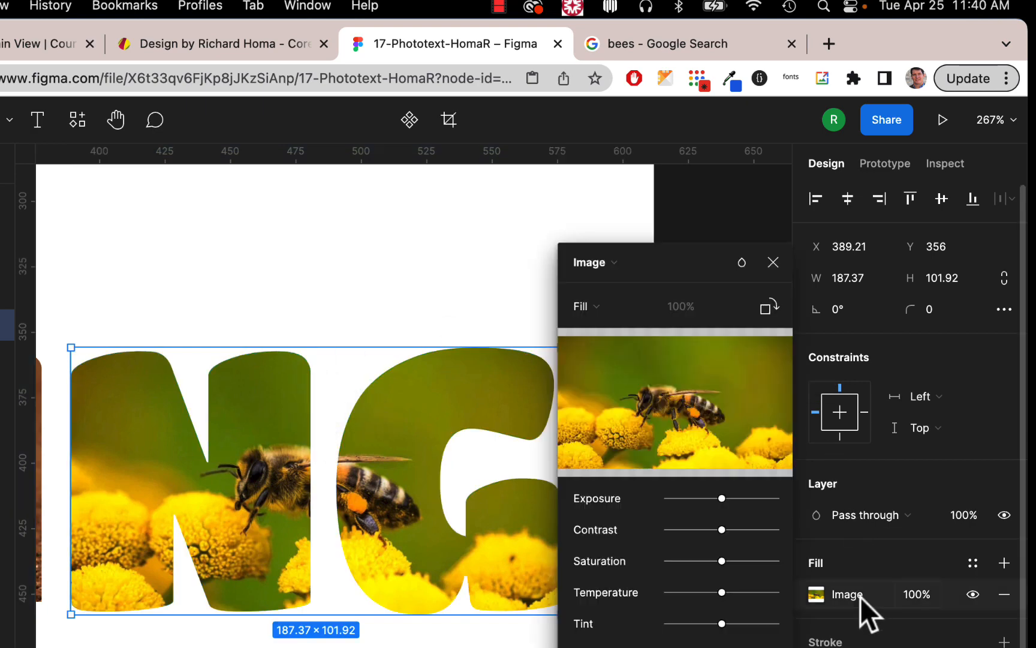
{"action": "left_click", "coordinate": [646, 304]}
{"action": "left_click", "coordinate": [629, 356]}
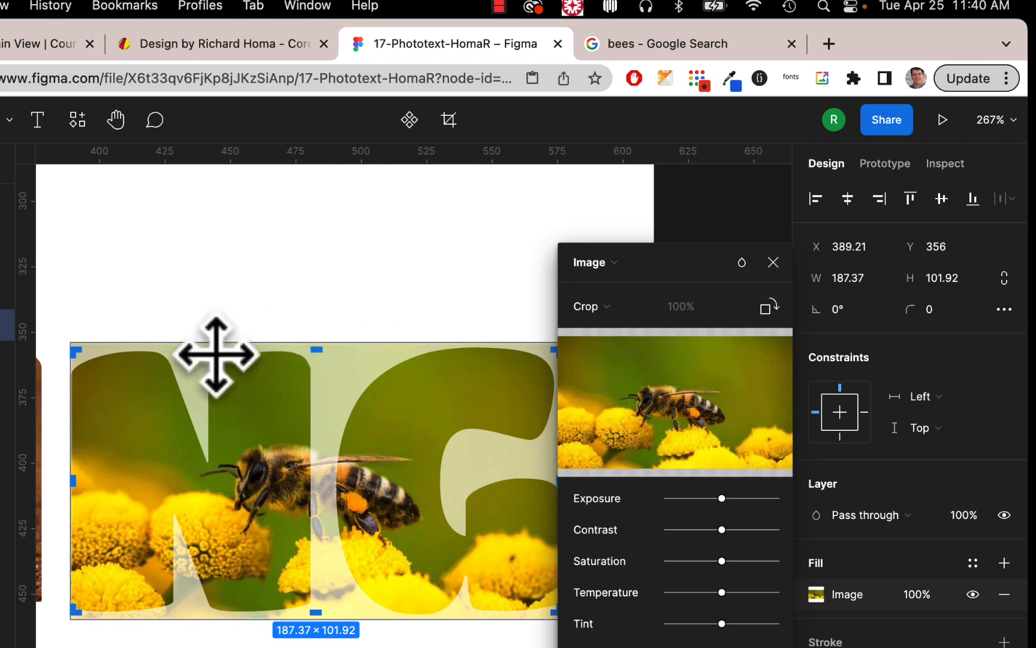
{"action": "left_click_drag", "start_coordinate": [405, 308], "coordinate": [404, 267]}
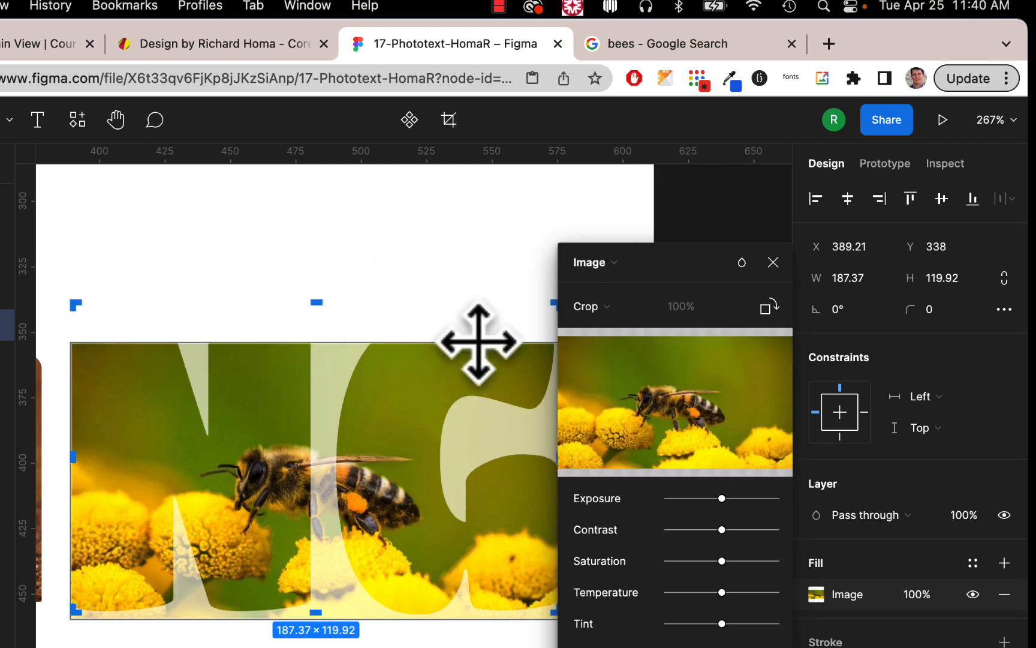
{"action": "scroll", "coordinate": [478, 343], "scroll_direction": "down", "scroll_amount": 5}
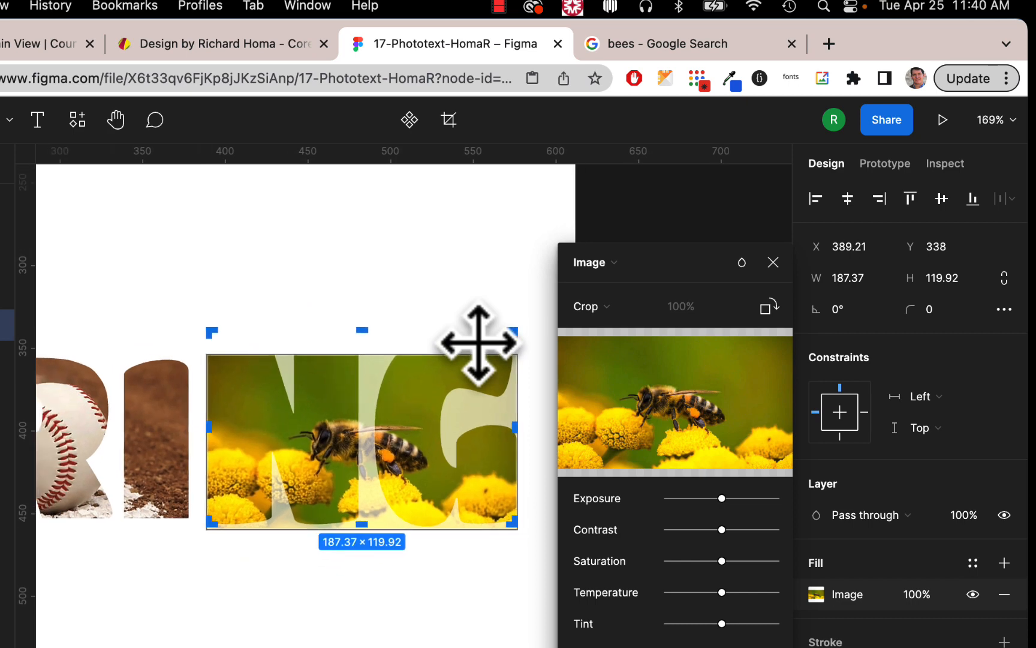
{"action": "key", "text": "super+z"}
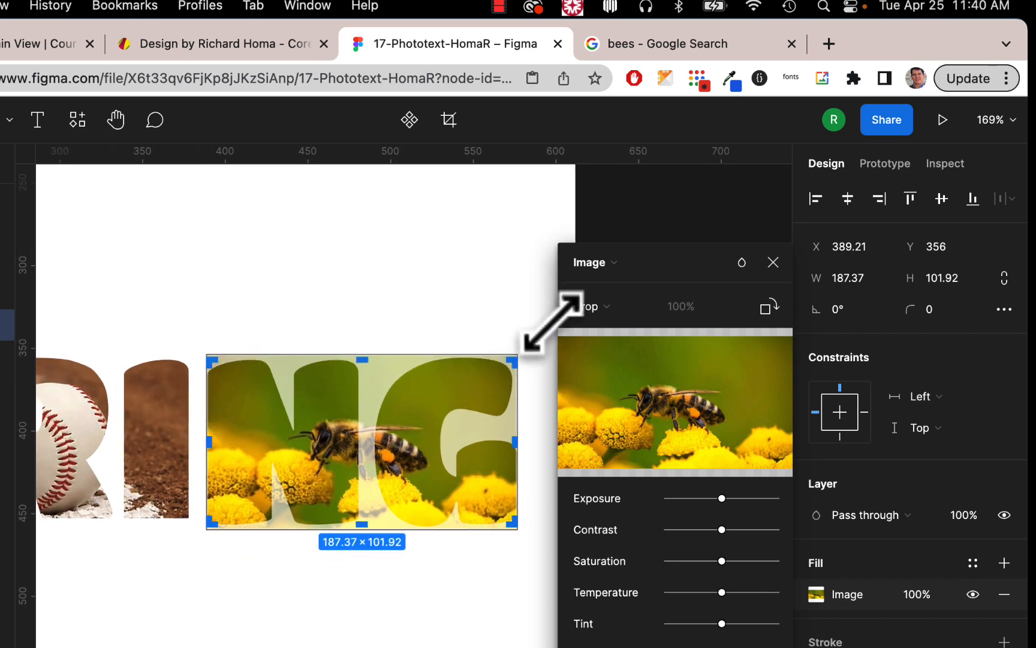
Resize the NG letters to a height of 98.92 and enlarge the bee image beyond their upper and left edges.
{"action": "scroll", "coordinate": [550, 333], "scroll_direction": "up", "scroll_amount": 3}
{"action": "scroll", "coordinate": [550, 334], "scroll_direction": "left", "scroll_amount": 1}
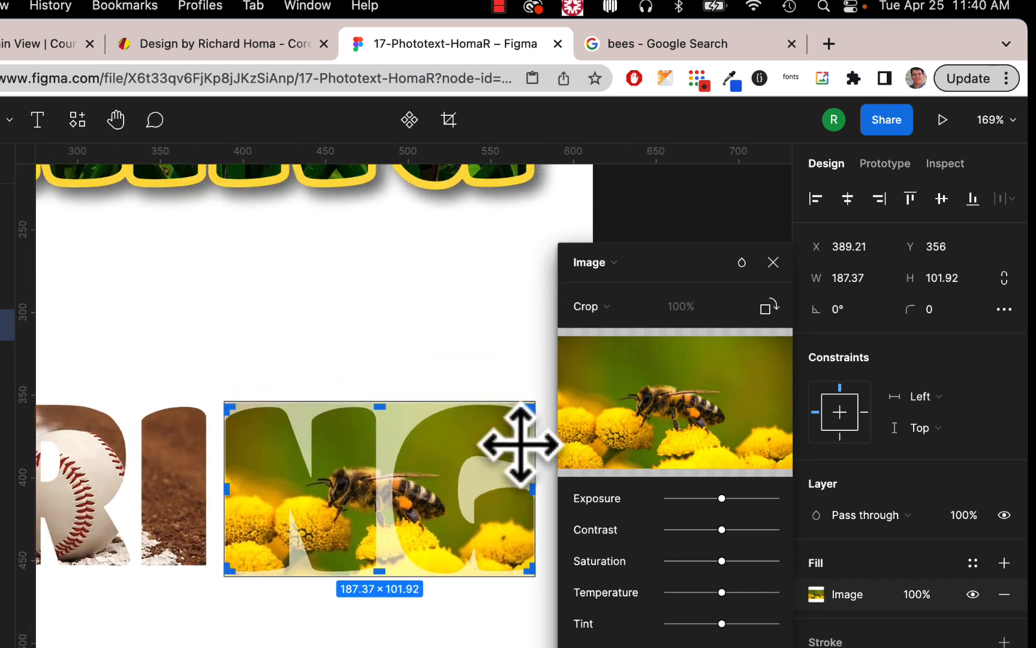
{"action": "scroll", "coordinate": [519, 445], "scroll_direction": "up", "scroll_amount": 5}
{"action": "scroll", "coordinate": [513, 446], "scroll_direction": "left", "scroll_amount": 4}
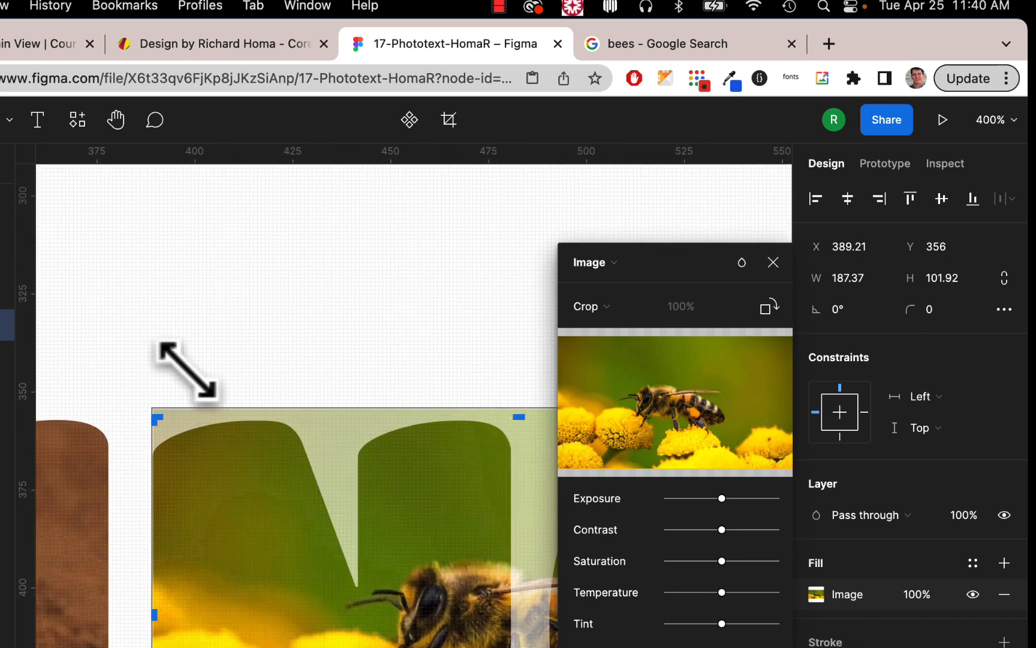
{"action": "left_click_drag", "start_coordinate": [187, 371], "coordinate": [165, 328]}
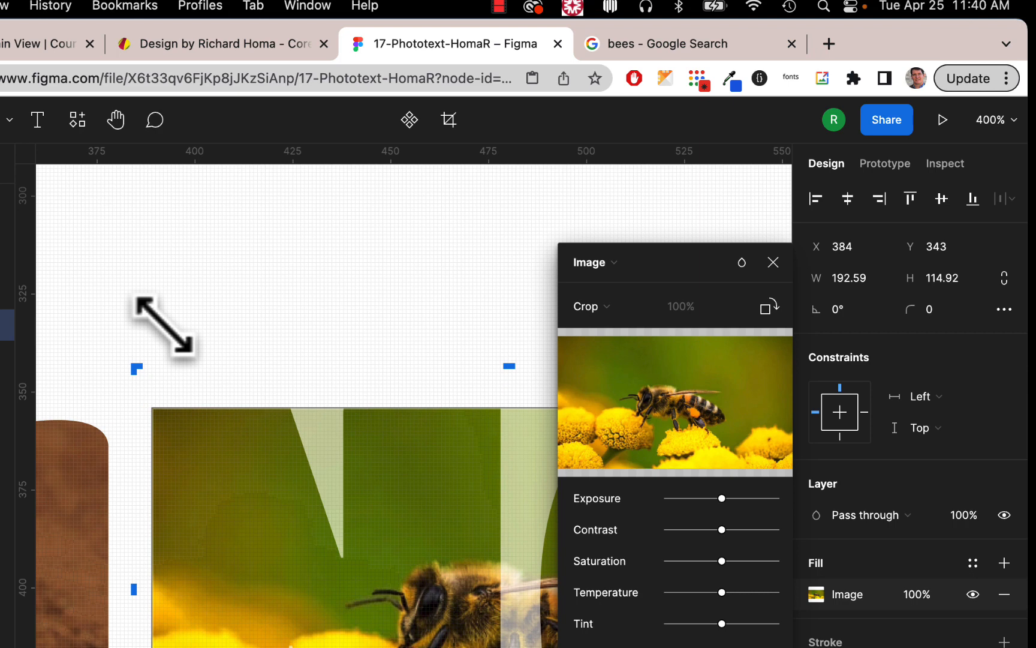
{"action": "key", "text": "super+z"}
{"action": "left_click_drag", "start_coordinate": [386, 359], "coordinate": [342, 290]}
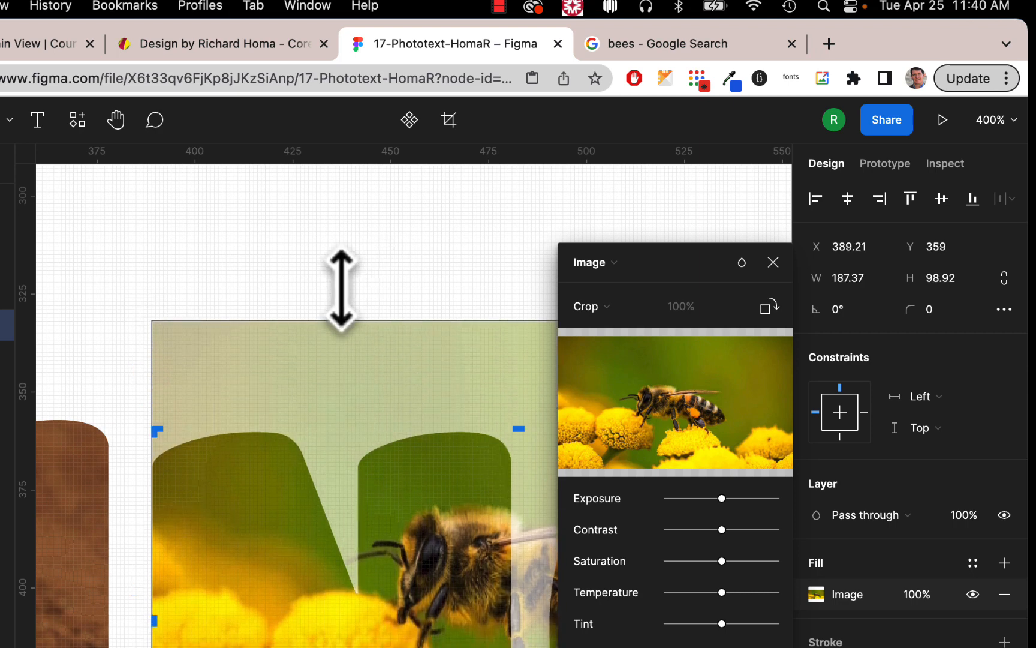
{"action": "left_click_drag", "start_coordinate": [185, 282], "coordinate": [136, 262]}
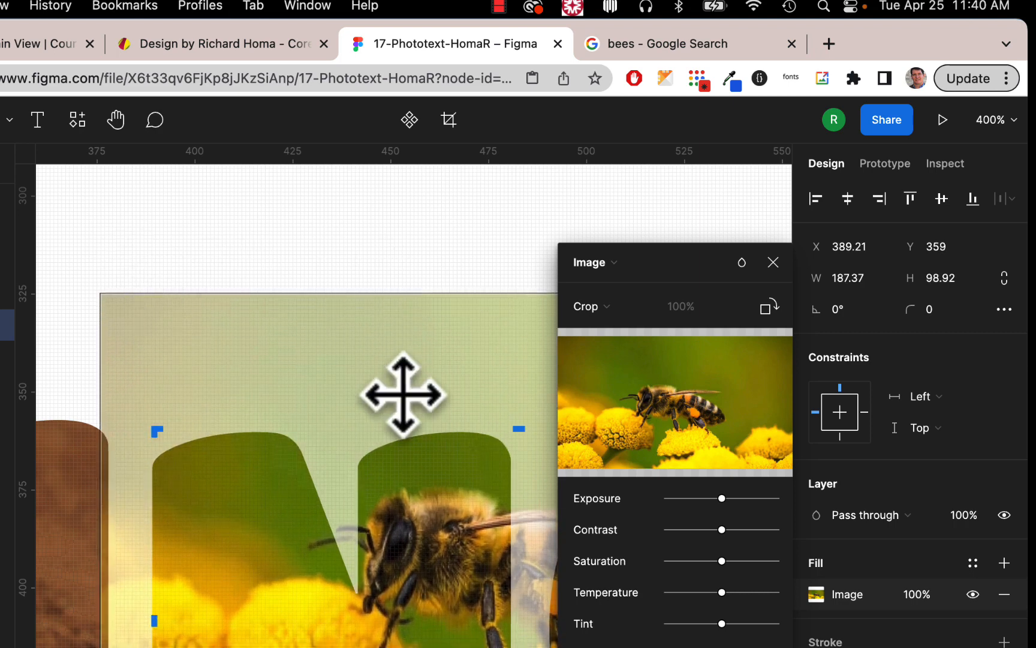
Adjust the bee image's height, enlarge it further and shift it right so the bee spans the N and G.
{"action": "scroll", "coordinate": [444, 396], "scroll_direction": "down", "scroll_amount": 5}
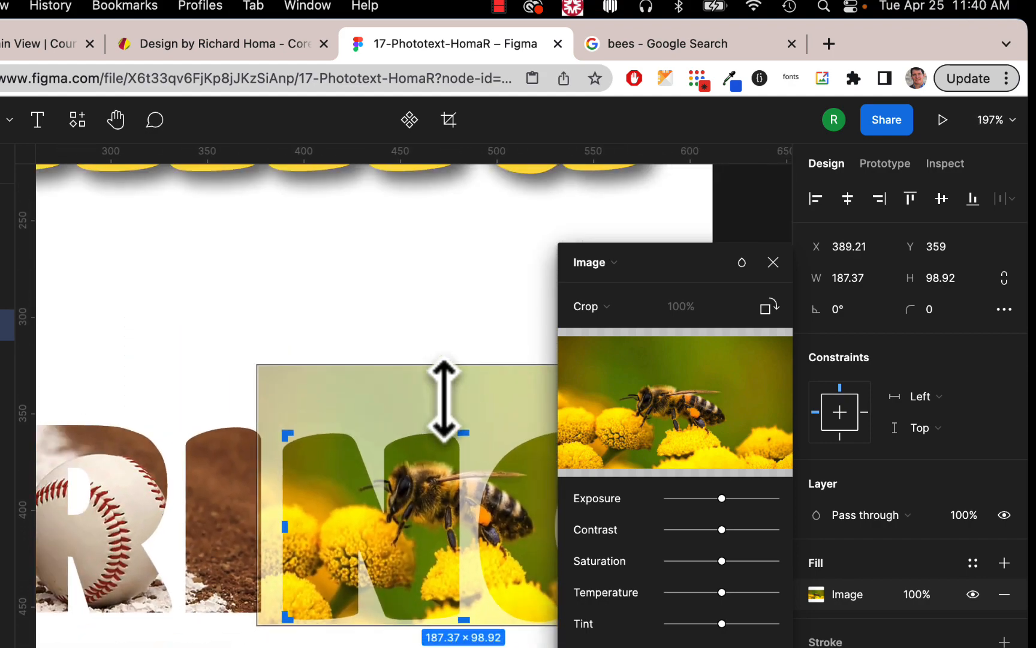
{"action": "left_click_drag", "start_coordinate": [524, 342], "coordinate": [513, 359]}
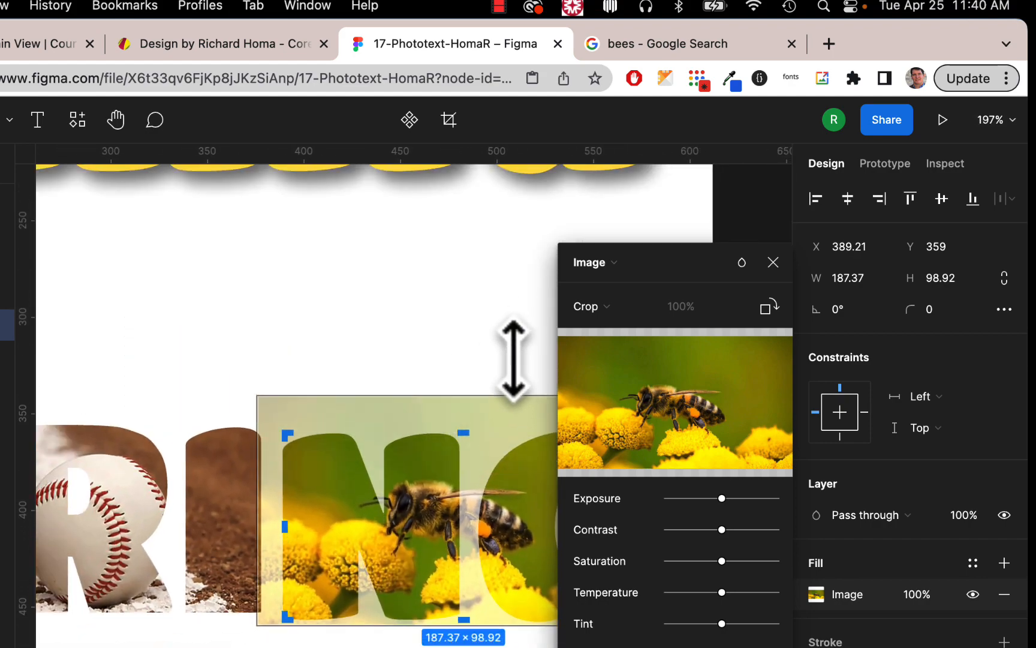
{"action": "left_click_drag", "start_coordinate": [289, 358], "coordinate": [236, 323]}
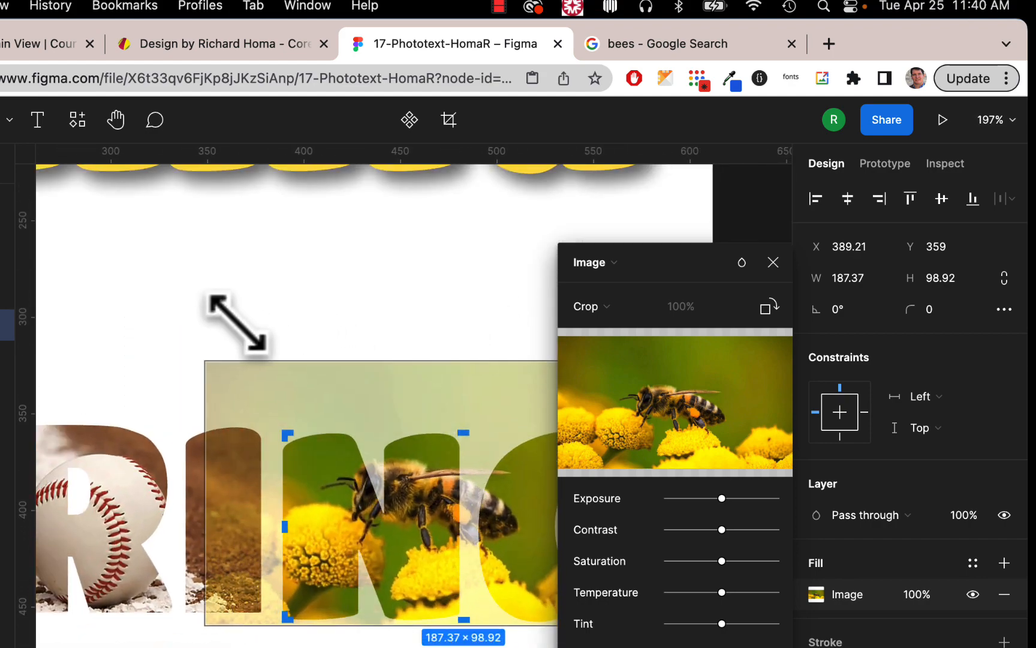
{"action": "scroll", "coordinate": [418, 478], "scroll_direction": "right", "scroll_amount": 5}
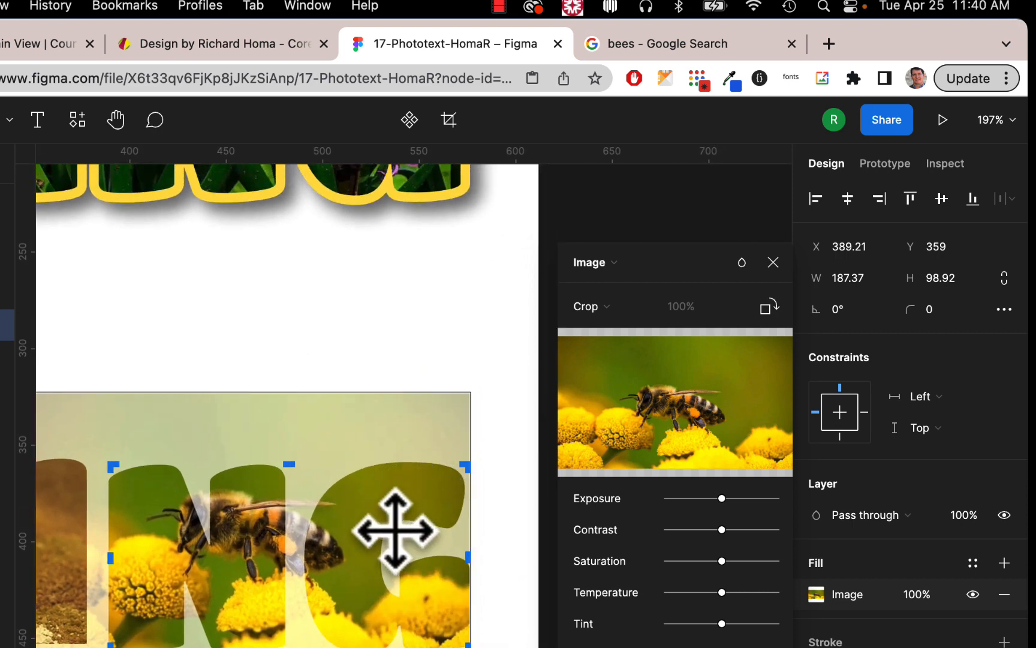
{"action": "left_click_drag", "start_coordinate": [395, 529], "coordinate": [426, 538]}
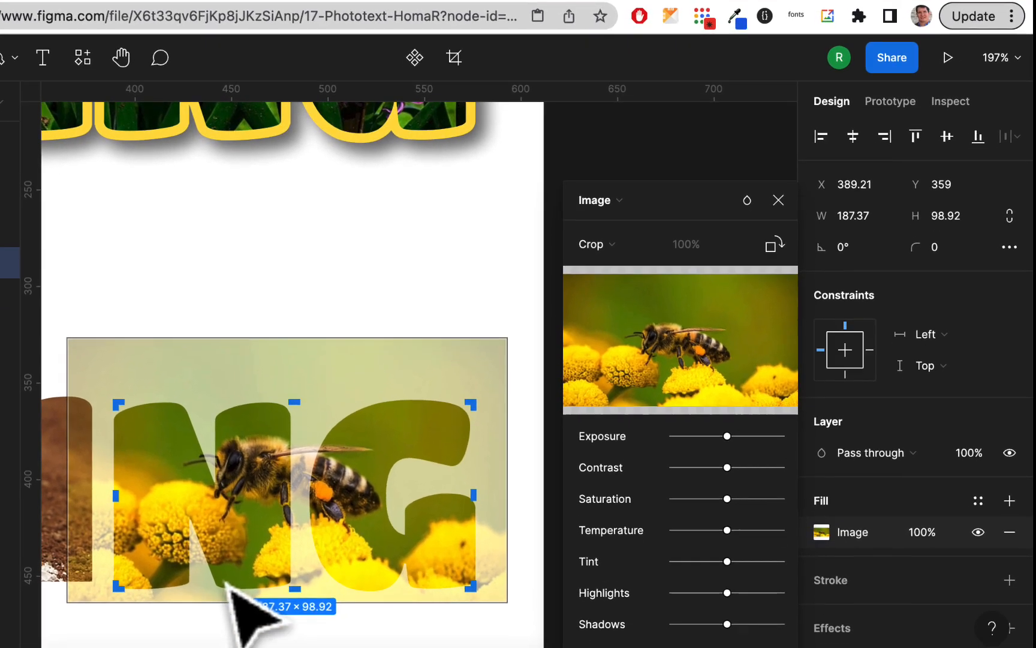
Reduce the NG letters' height to 94, enlarge the bee image from its upper-left corner and finish cropping.
{"action": "scroll", "coordinate": [224, 646], "scroll_direction": "left", "scroll_amount": 5}
{"action": "scroll", "coordinate": [231, 596], "scroll_direction": "right", "scroll_amount": 5}
{"action": "scroll", "coordinate": [336, 576], "scroll_direction": "down", "scroll_amount": 3}
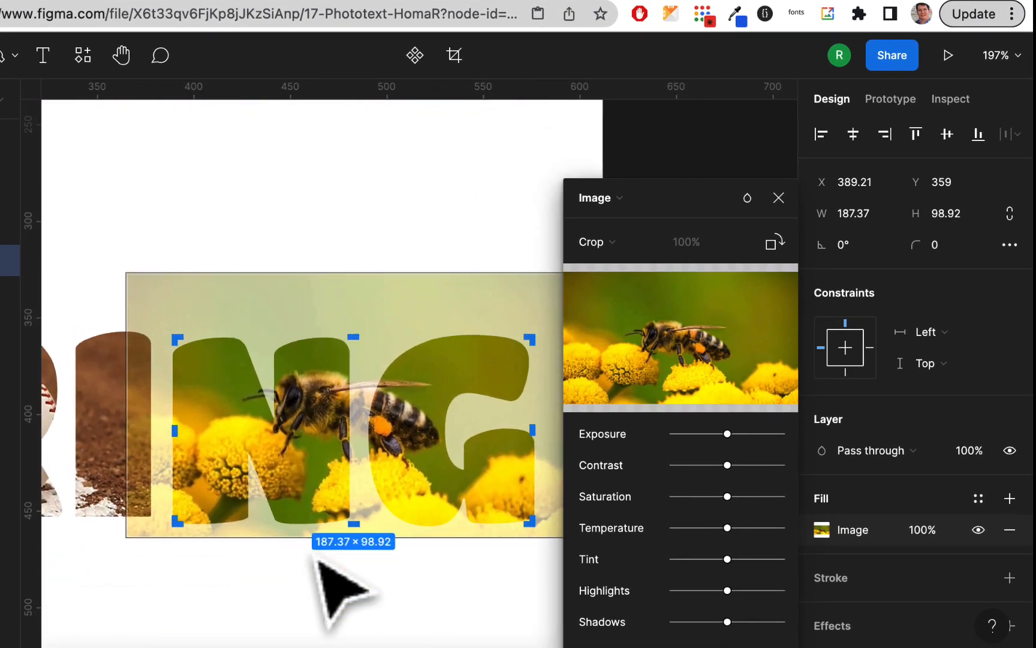
{"action": "mouse_move", "coordinate": [389, 485]}
{"action": "left_mouse_down"}
{"action": "mouse_move", "coordinate": [389, 476]}
{"action": "mouse_move", "coordinate": [386, 486]}
{"action": "left_mouse_up"}
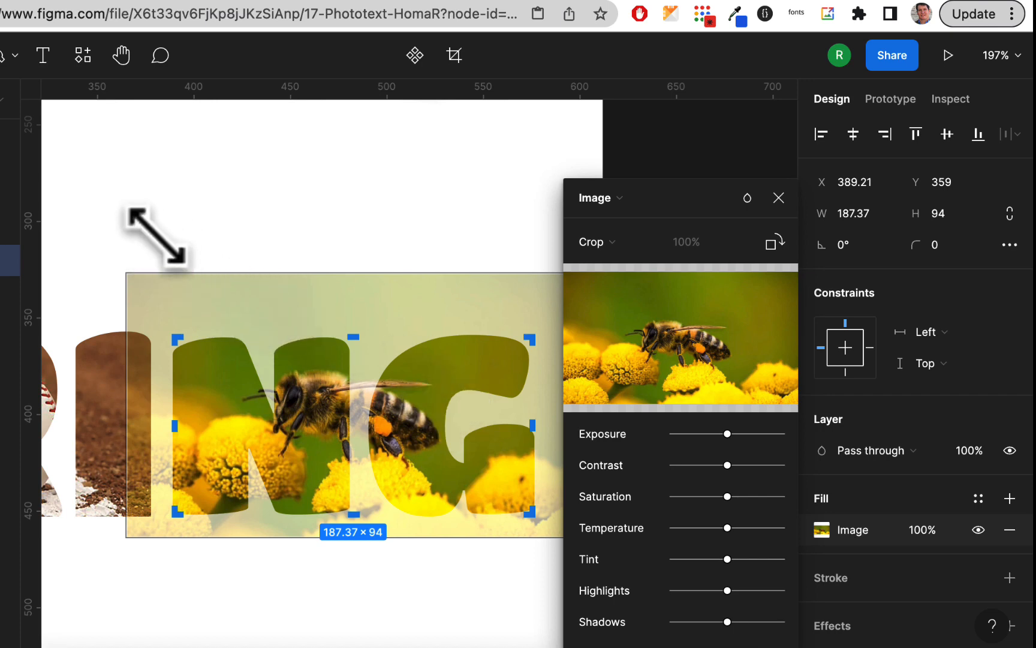
{"action": "left_click_drag", "start_coordinate": [155, 235], "coordinate": [122, 219]}
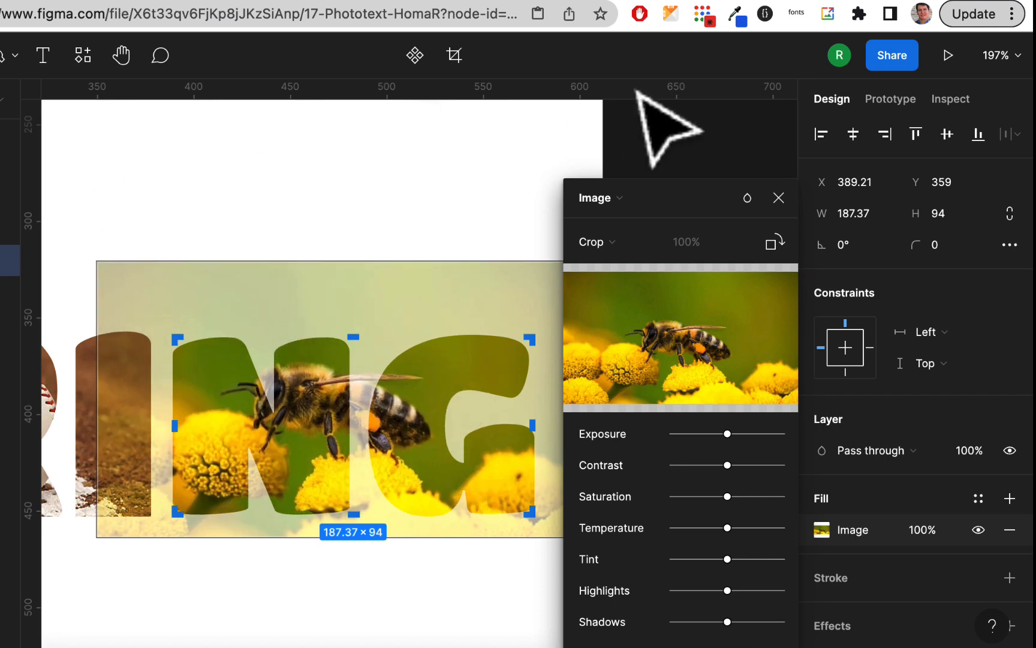
{"action": "left_click", "coordinate": [778, 198]}
Select all the letter pairs of the second SPRING together and add a stroke to them.
{"action": "scroll", "coordinate": [540, 480], "scroll_direction": "left", "scroll_amount": 15}
{"action": "scroll", "coordinate": [488, 531], "scroll_direction": "right", "scroll_amount": 3}
{"action": "scroll", "coordinate": [488, 531], "scroll_direction": "up", "scroll_amount": 2}
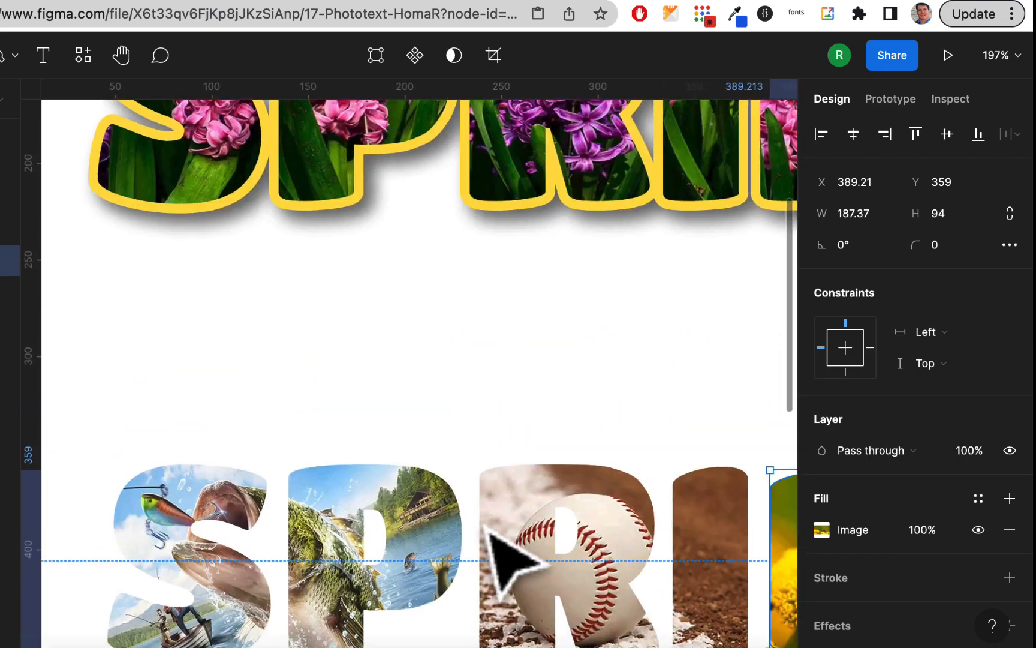
{"action": "scroll", "coordinate": [488, 531], "scroll_direction": "down", "scroll_amount": 2}
{"action": "scroll", "coordinate": [487, 532], "scroll_direction": "down", "scroll_amount": 5}
{"action": "scroll", "coordinate": [488, 531], "scroll_direction": "down", "scroll_amount": 1}
{"action": "scroll", "coordinate": [492, 533], "scroll_direction": "down", "scroll_amount": 5}
{"action": "scroll", "coordinate": [491, 532], "scroll_direction": "right", "scroll_amount": 2}
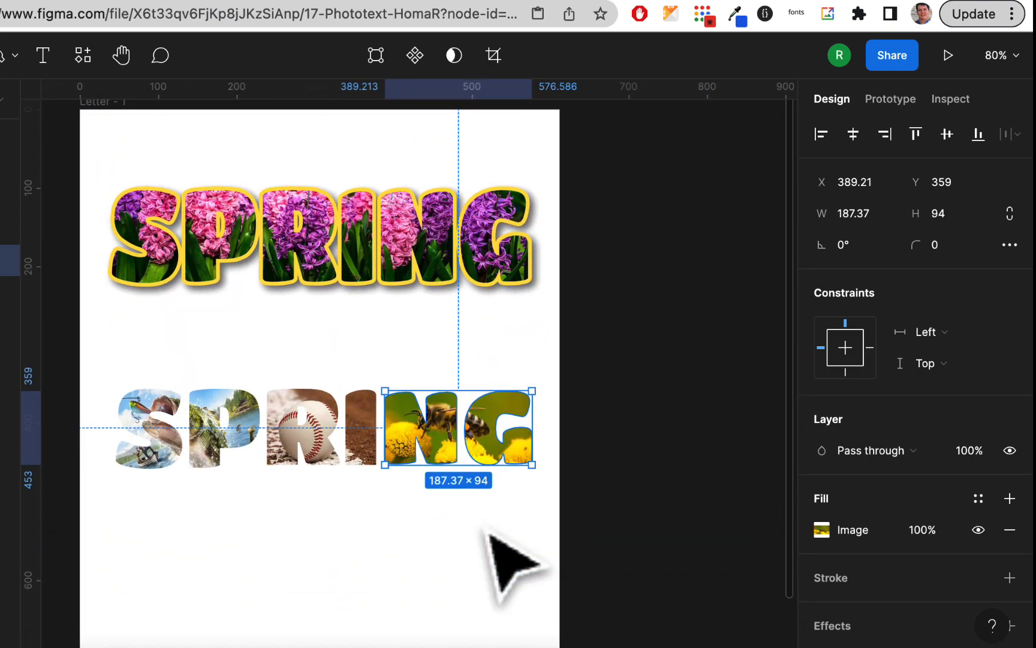
{"action": "mouse_move", "coordinate": [102, 338]}
{"action": "left_mouse_down"}
{"action": "mouse_move", "coordinate": [375, 520]}
{"action": "mouse_move", "coordinate": [585, 528]}
{"action": "mouse_move", "coordinate": [598, 471]}
{"action": "left_mouse_up"}
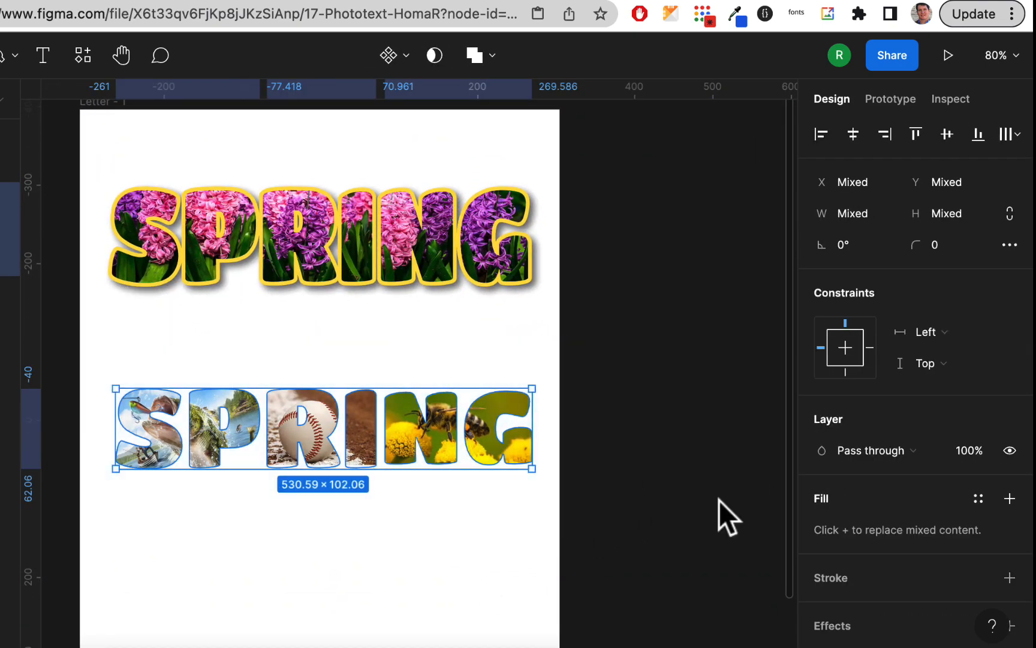
{"action": "left_click", "coordinate": [1009, 577]}
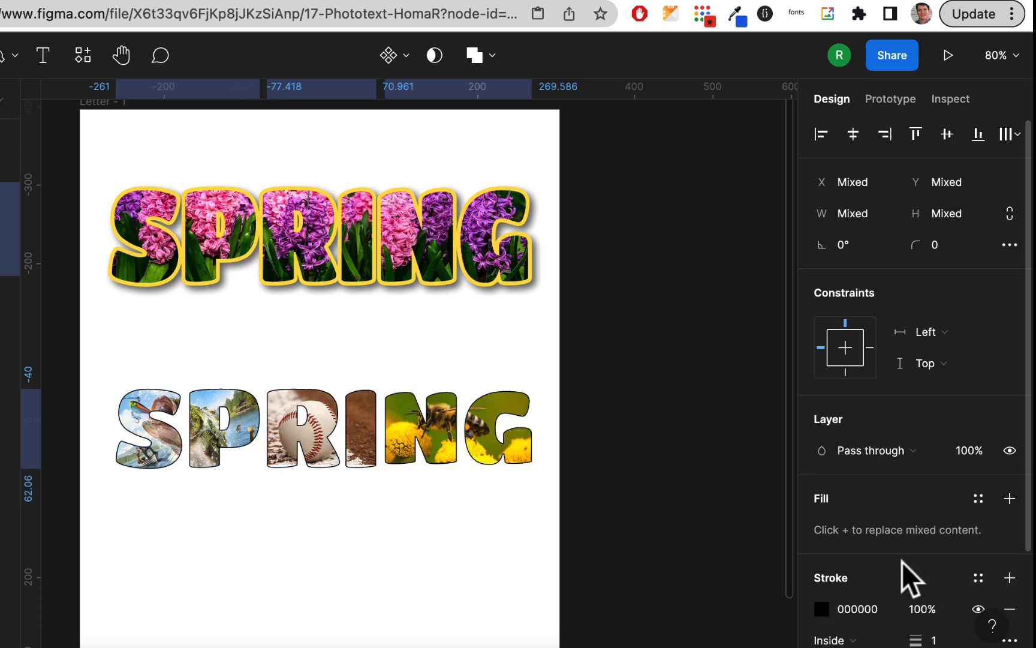
Change the stroke color of the second SPRING to dark purple 4B02A8.
{"action": "scroll", "coordinate": [874, 554], "scroll_direction": "down", "scroll_amount": 2}
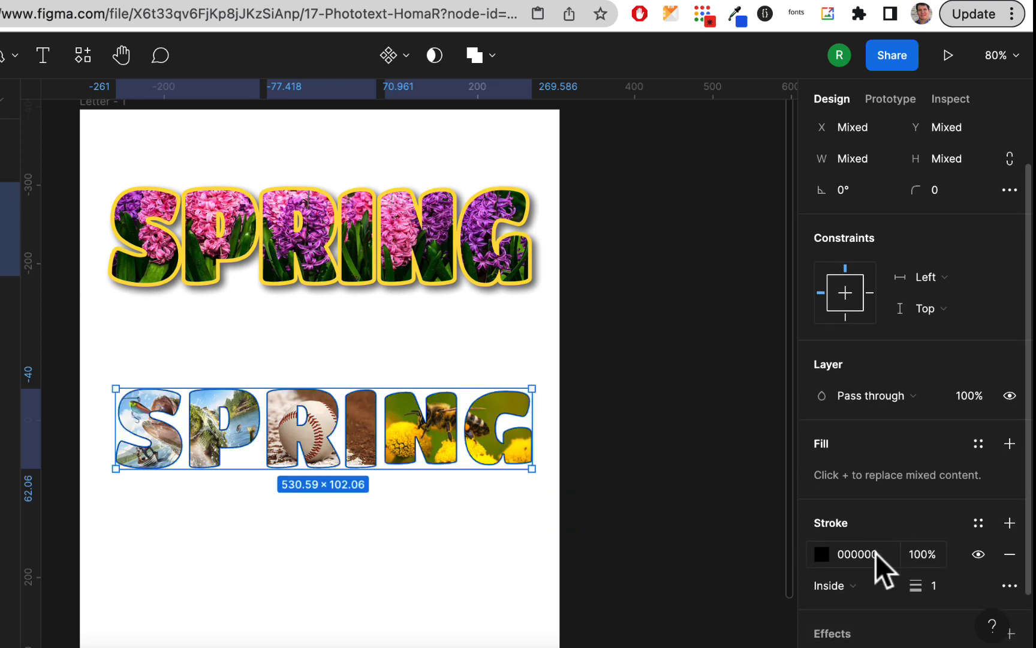
{"action": "left_click", "coordinate": [821, 554]}
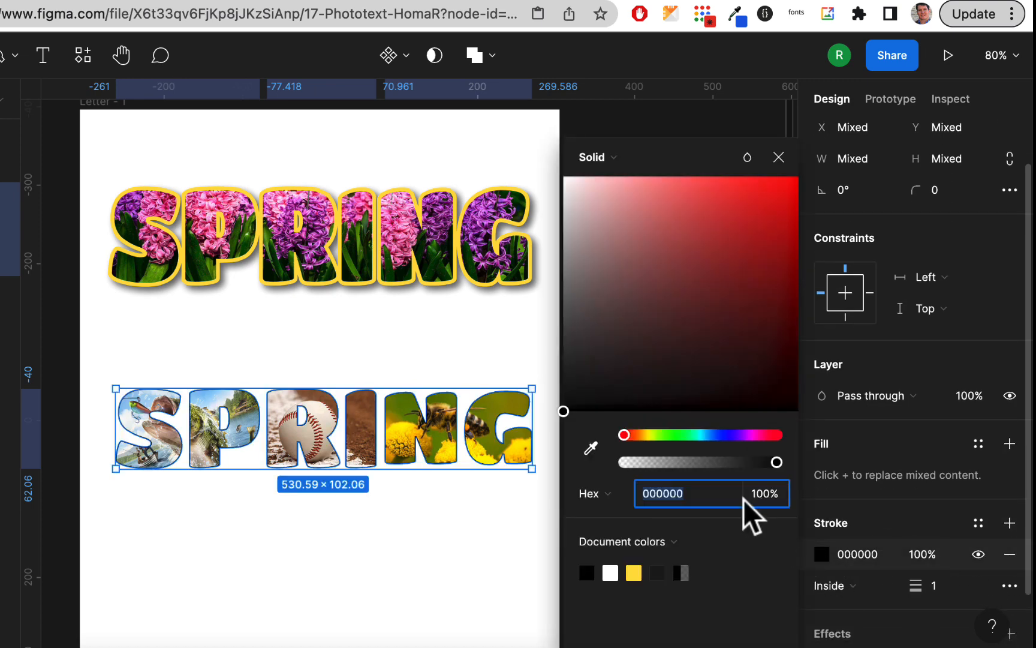
{"action": "left_click", "coordinate": [737, 434]}
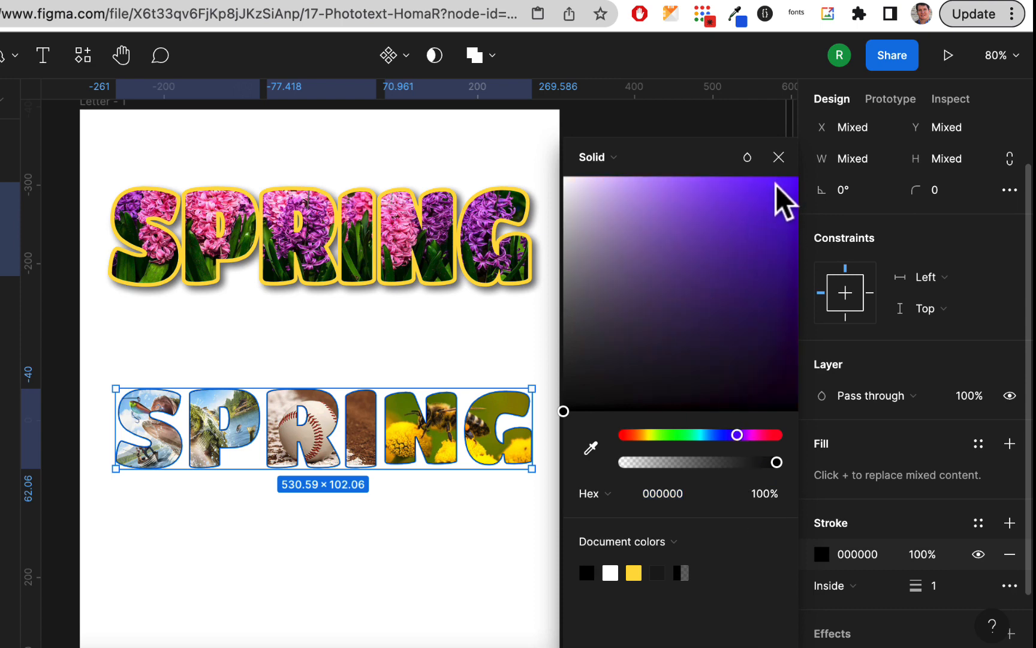
{"action": "left_click_drag", "start_coordinate": [795, 257], "coordinate": [795, 262]}
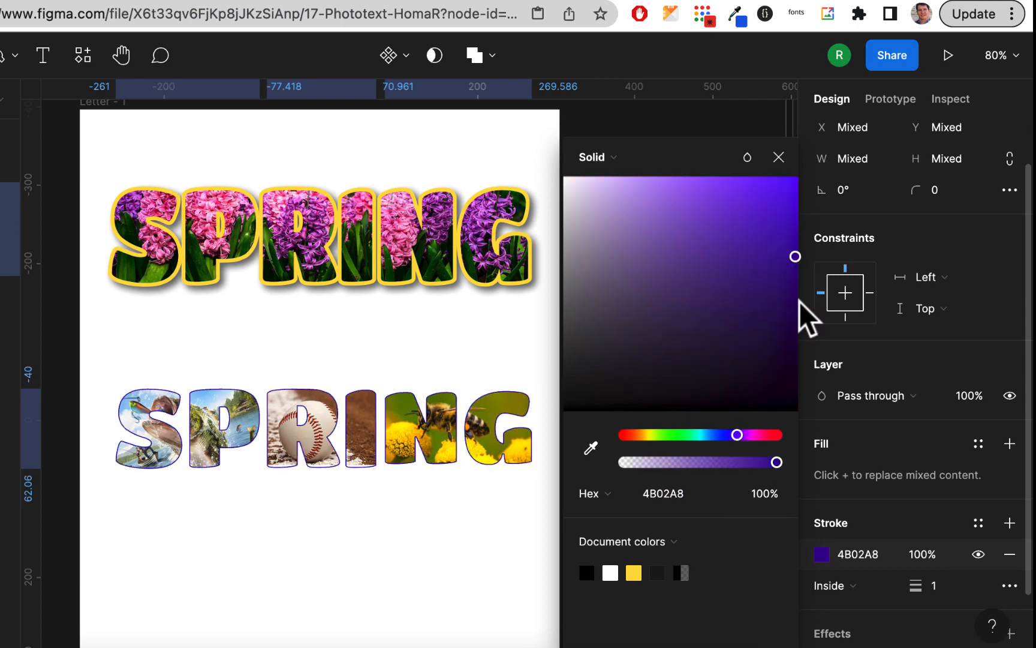
Place the second SPRING's stroke outside with a width of 5 and recolor it pink F664CD.
{"action": "left_click", "coordinate": [885, 584]}
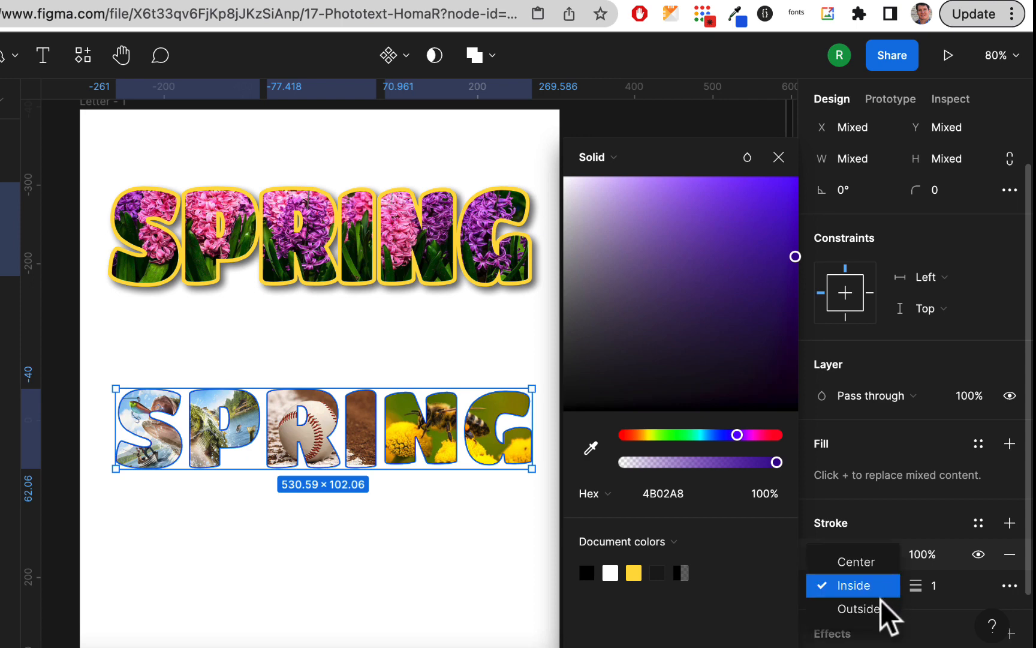
{"action": "left_click", "coordinate": [880, 603]}
{"action": "mouse_move", "coordinate": [915, 585]}
{"action": "left_mouse_down"}
{"action": "mouse_move", "coordinate": [936, 584]}
{"action": "mouse_move", "coordinate": [923, 584]}
{"action": "left_mouse_up"}
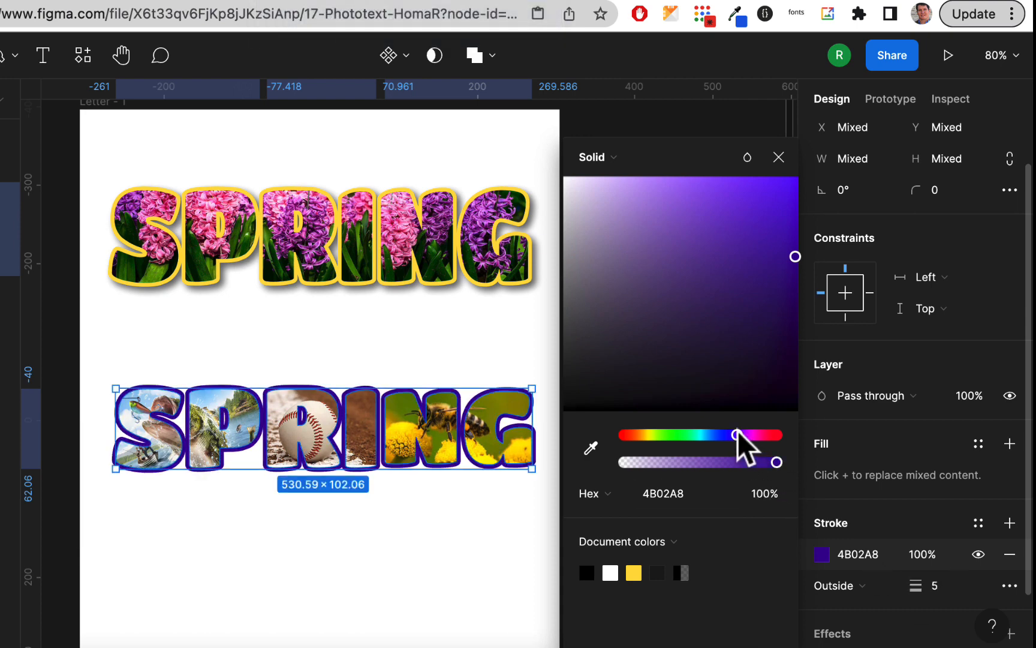
{"action": "left_click_drag", "start_coordinate": [737, 433], "coordinate": [760, 431]}
{"action": "left_click_drag", "start_coordinate": [715, 237], "coordinate": [704, 190]}
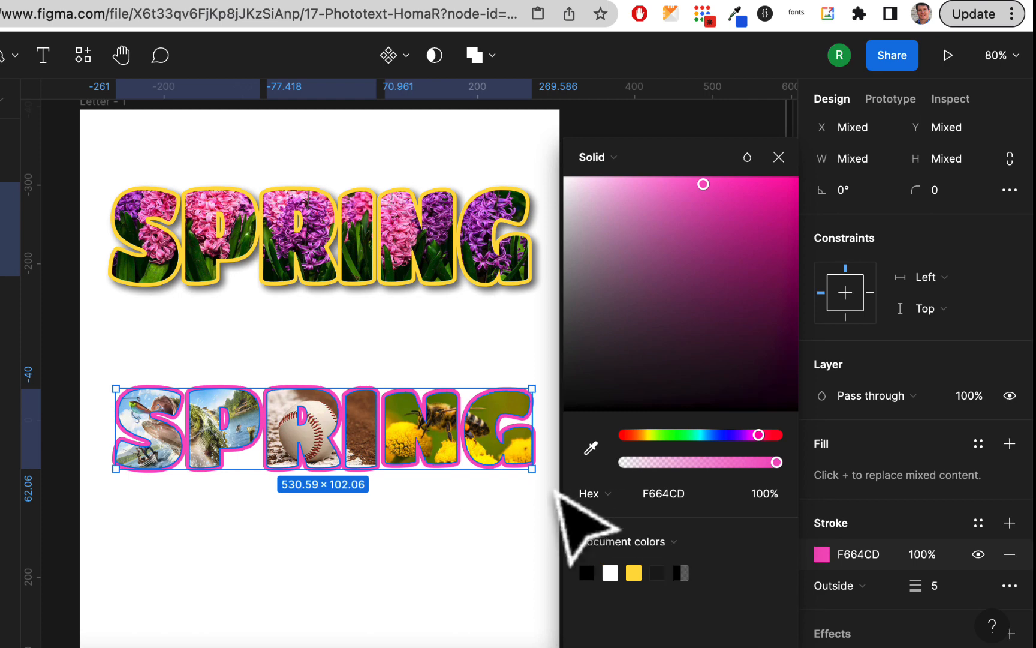
Add a drop shadow to the second SPRING with X offset 5, Y offset 5 and blur 10.
{"action": "scroll", "coordinate": [875, 576], "scroll_direction": "down", "scroll_amount": 1}
{"action": "scroll", "coordinate": [884, 590], "scroll_direction": "down", "scroll_amount": 1}
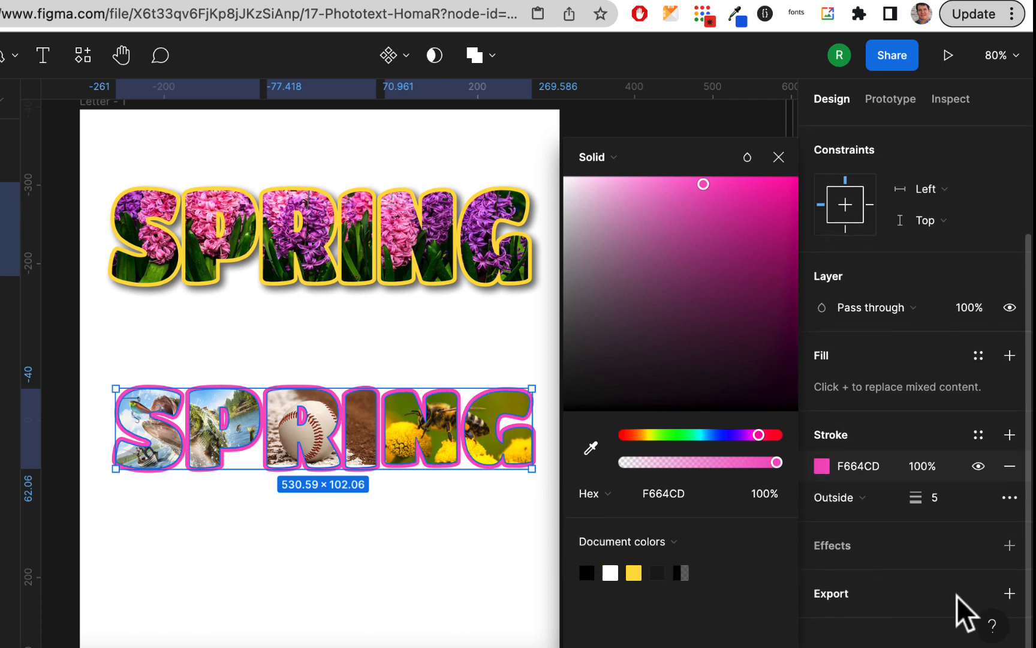
{"action": "left_click", "coordinate": [1008, 545]}
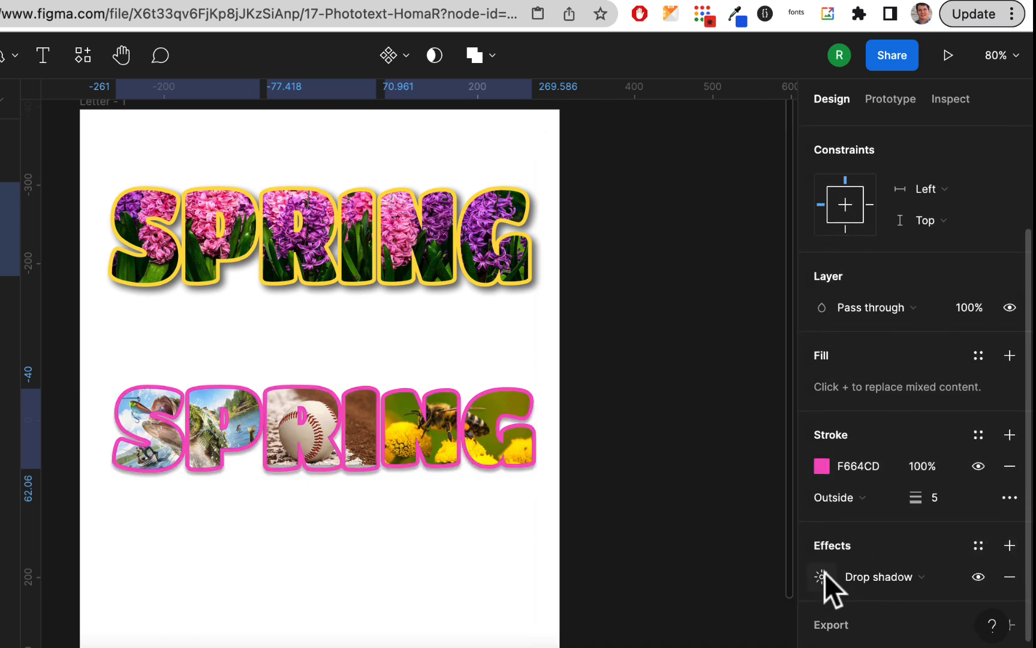
{"action": "left_click", "coordinate": [822, 575]}
{"action": "left_click", "coordinate": [602, 516]}
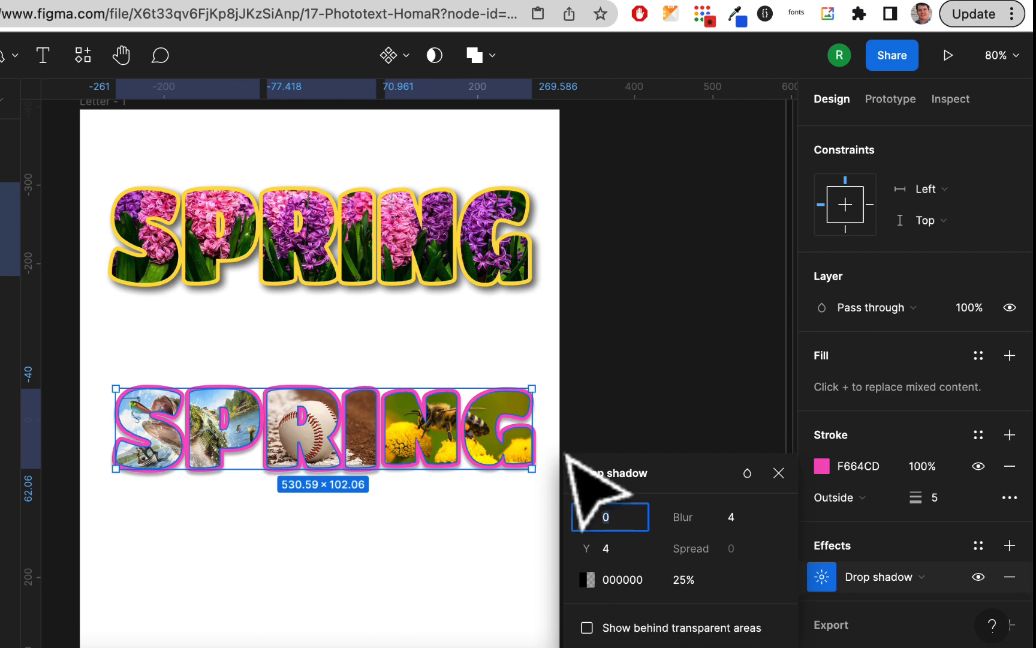
{"action": "type", "text": "5"}
{"action": "key", "text": "Tab"}
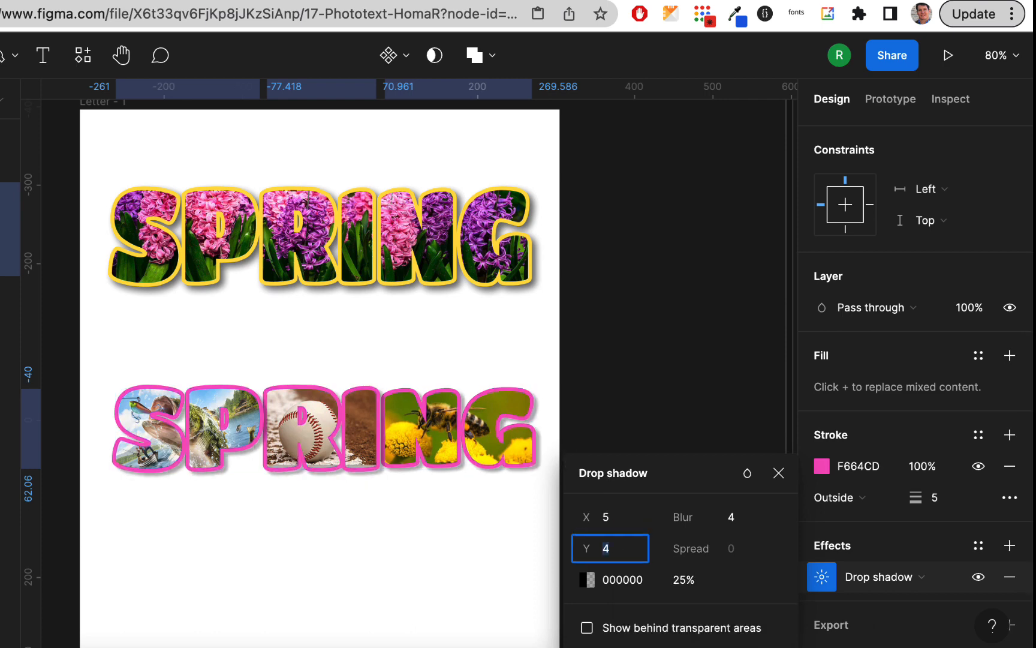
{"action": "type", "text": "5"}
{"action": "key", "text": "Tab"}
{"action": "type", "text": "1"}
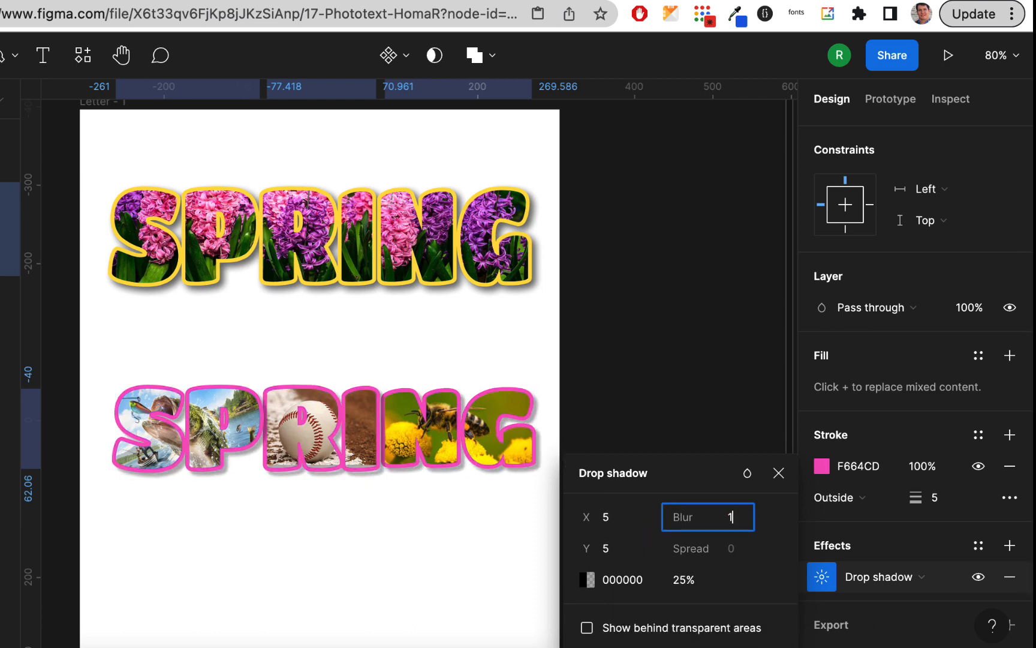
{"action": "type", "text": "0"}
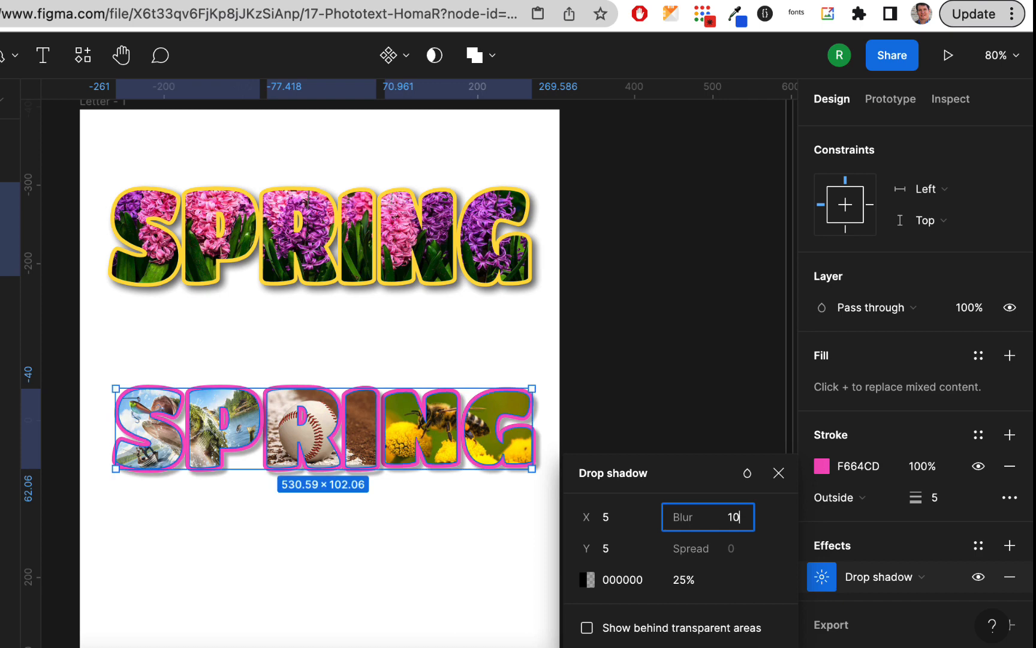
Set the drop shadow's opacity to 50% and deselect the lettering.
{"action": "left_click", "coordinate": [676, 574]}
{"action": "type", "text": "50"}
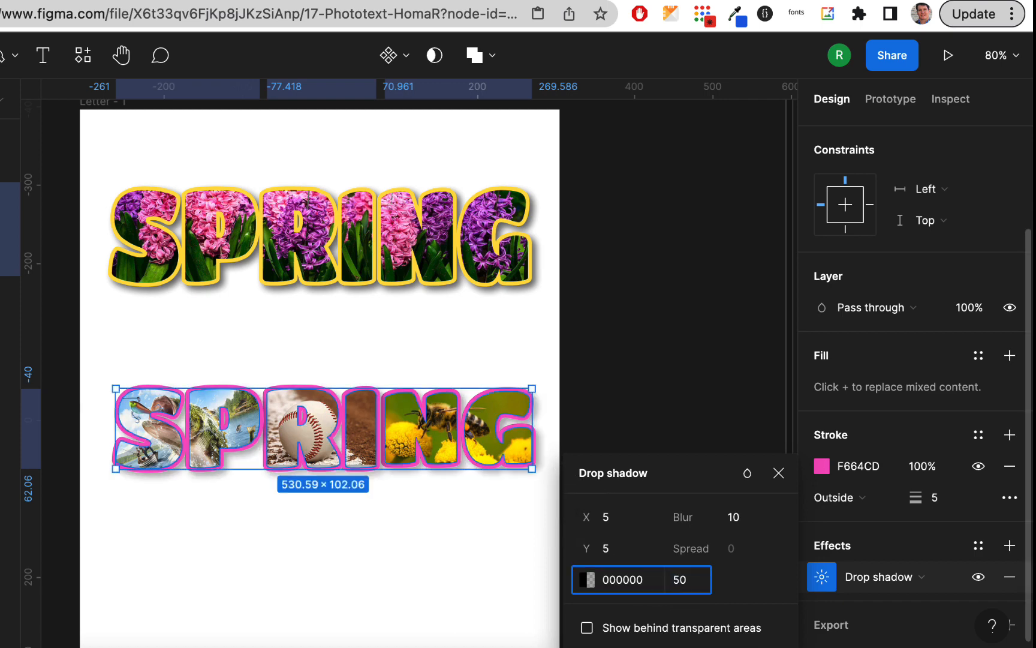
{"action": "key", "text": "Return"}
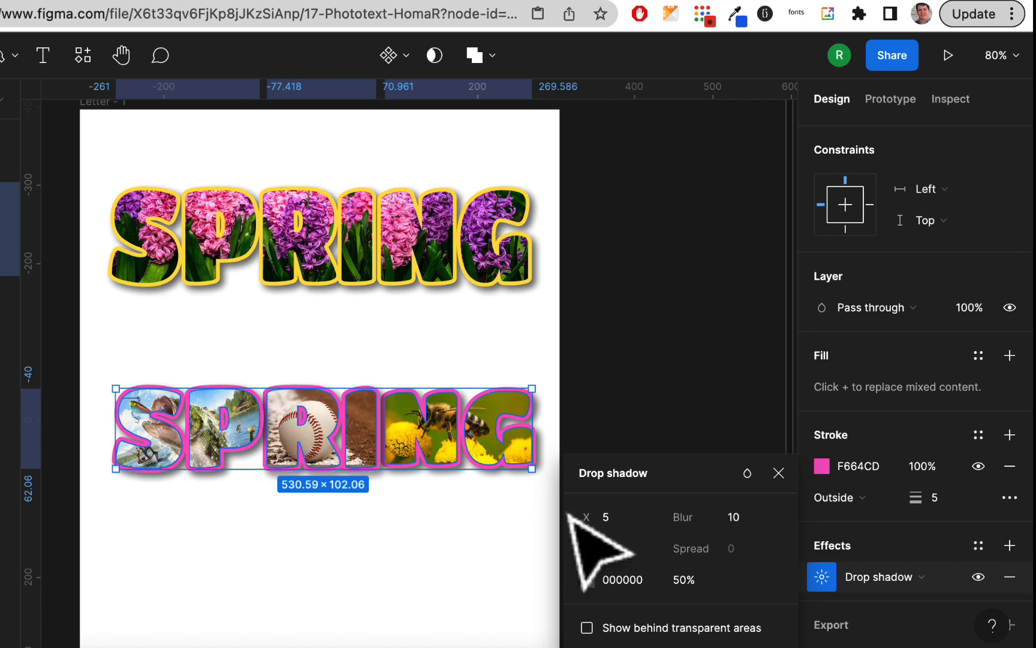
{"action": "left_click", "coordinate": [543, 527]}
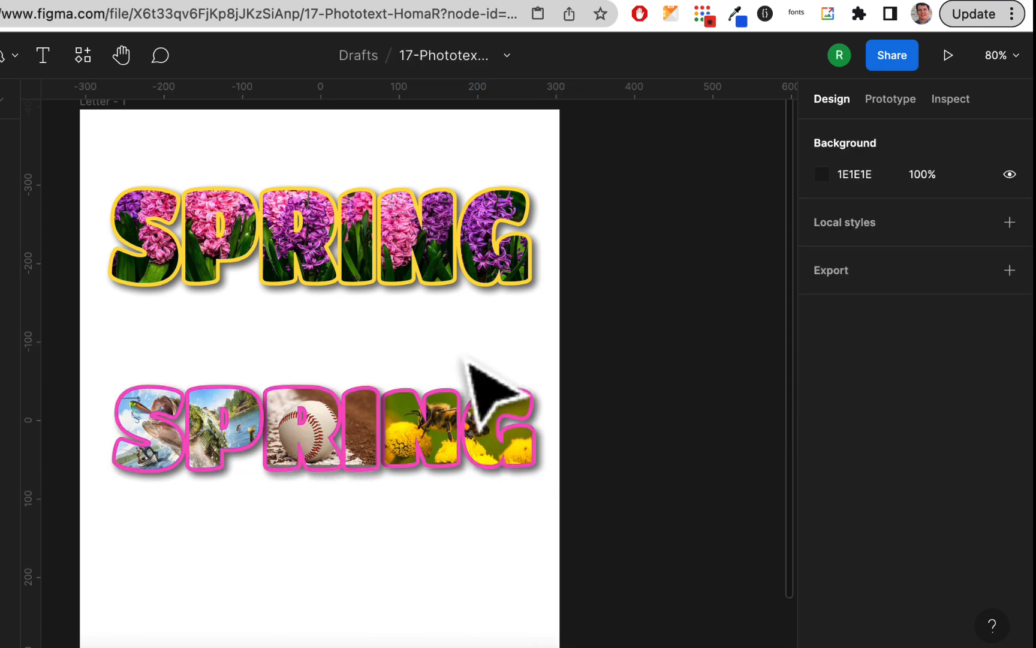
Examine how the layers are organized by selecting the flower-filled SPRING and the baseball-filled RI letters in turn.
{"action": "left_click", "coordinate": [450, 199]}
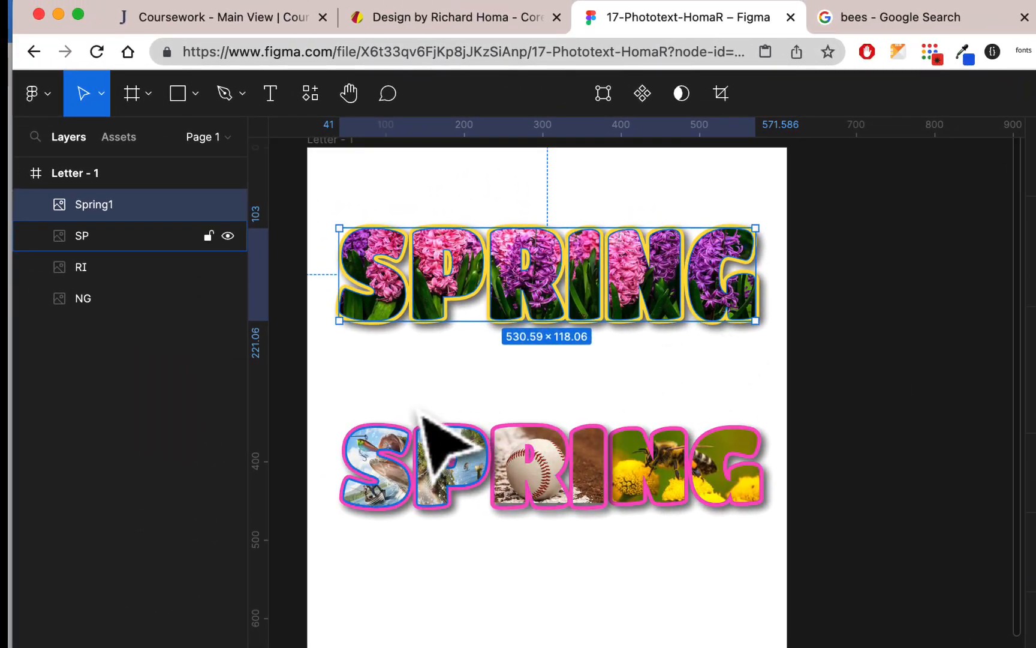
{"action": "left_click", "coordinate": [229, 395]}
{"action": "left_click", "coordinate": [558, 438]}
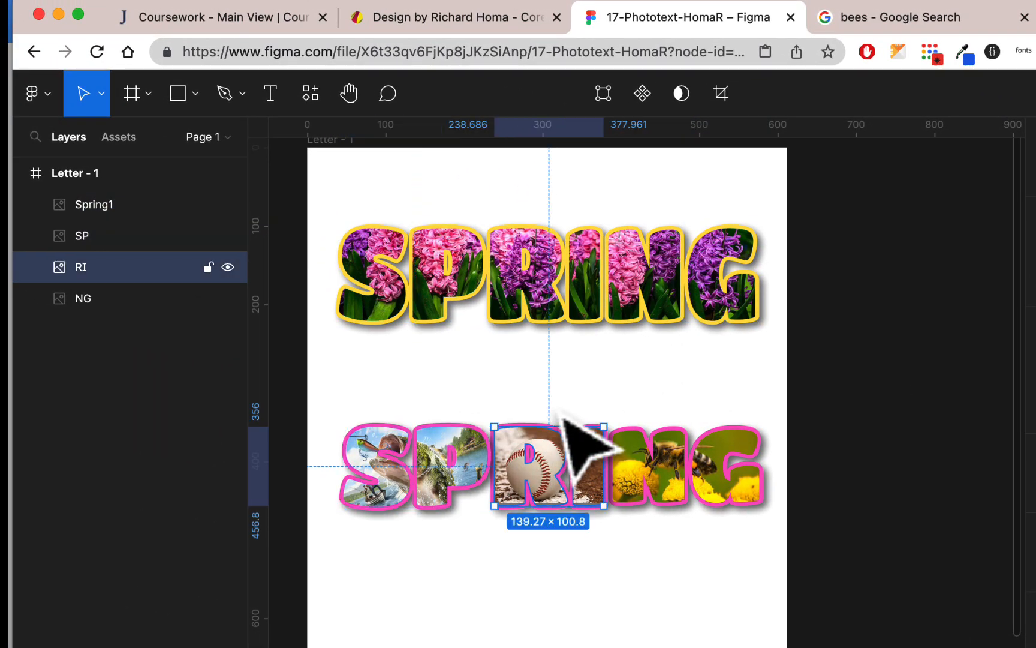
Group the SP, RI and NG layers of the second SPRING lettering.
{"action": "left_click", "coordinate": [674, 444]}
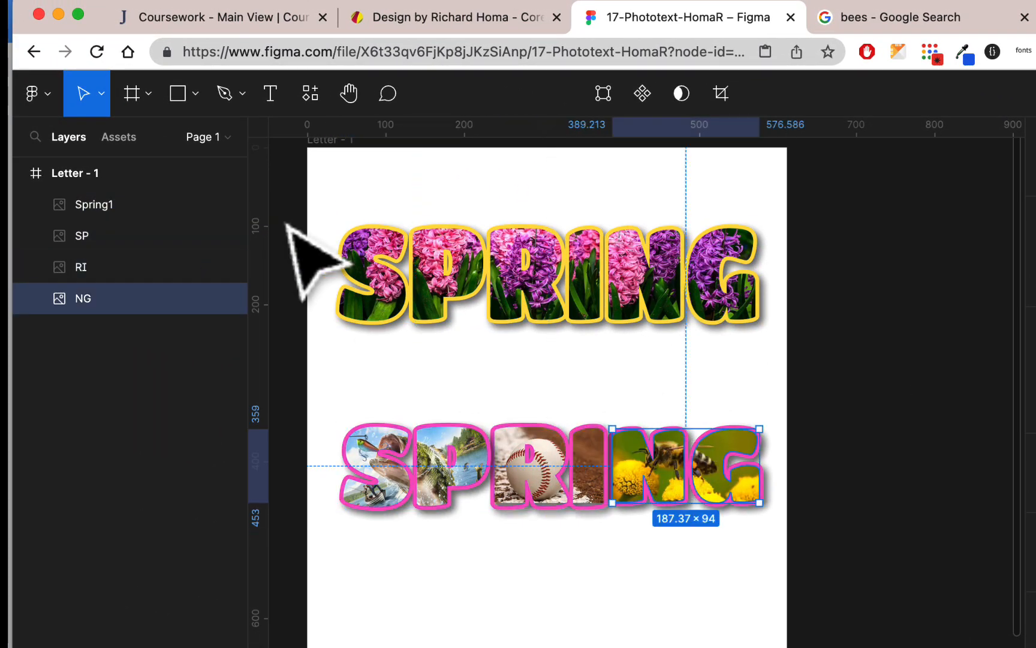
{"action": "left_click", "coordinate": [85, 236]}
{"action": "left_click", "coordinate": [102, 267], "text": "shift"}
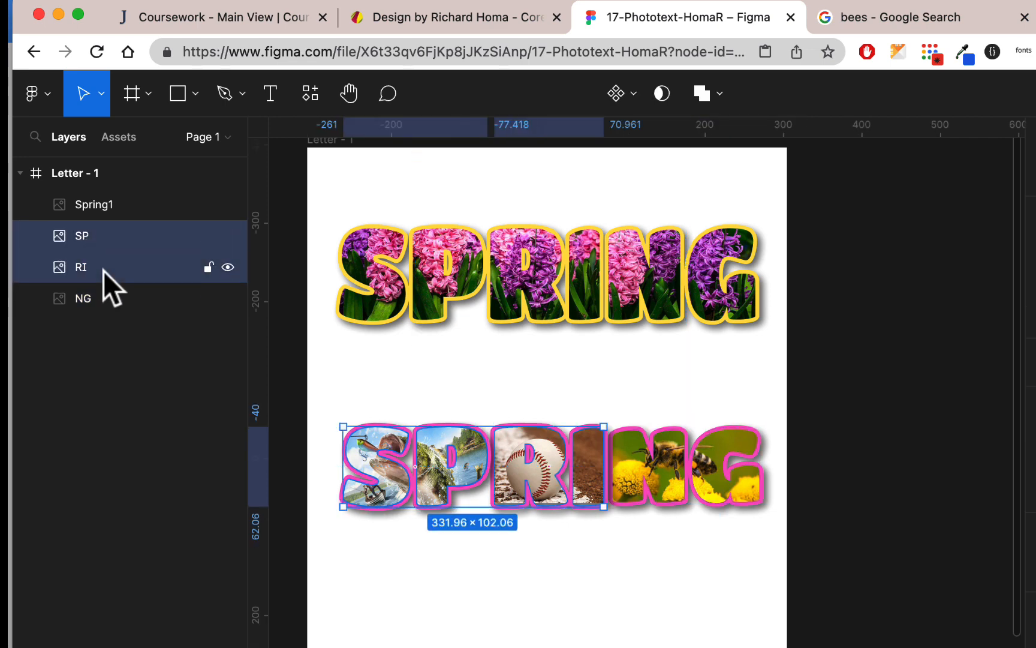
{"action": "left_click", "coordinate": [102, 237]}
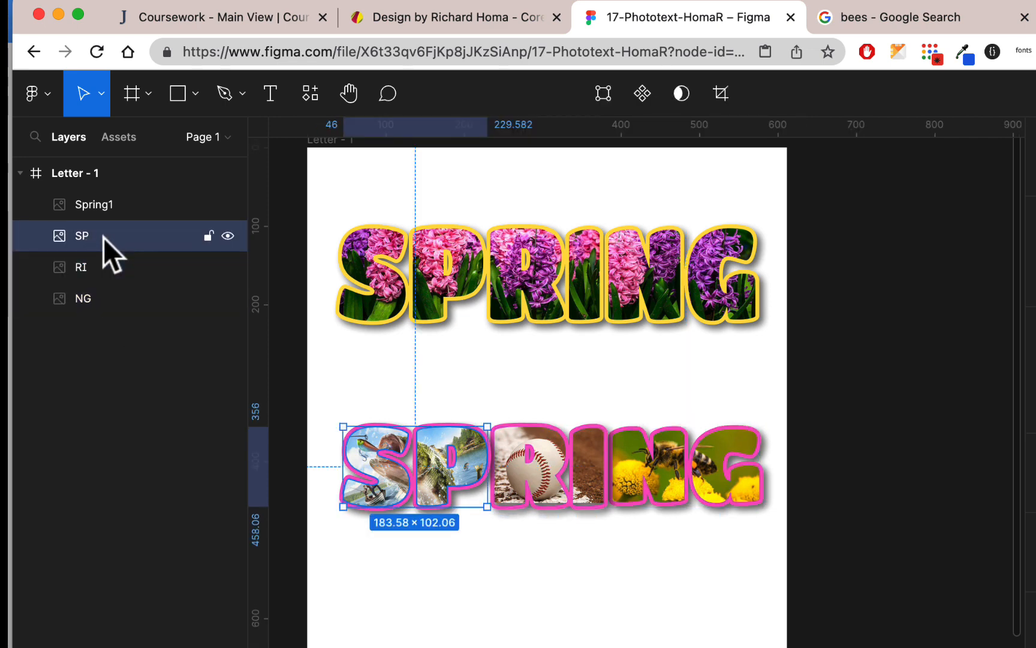
{"action": "left_click", "coordinate": [108, 266], "text": "shift"}
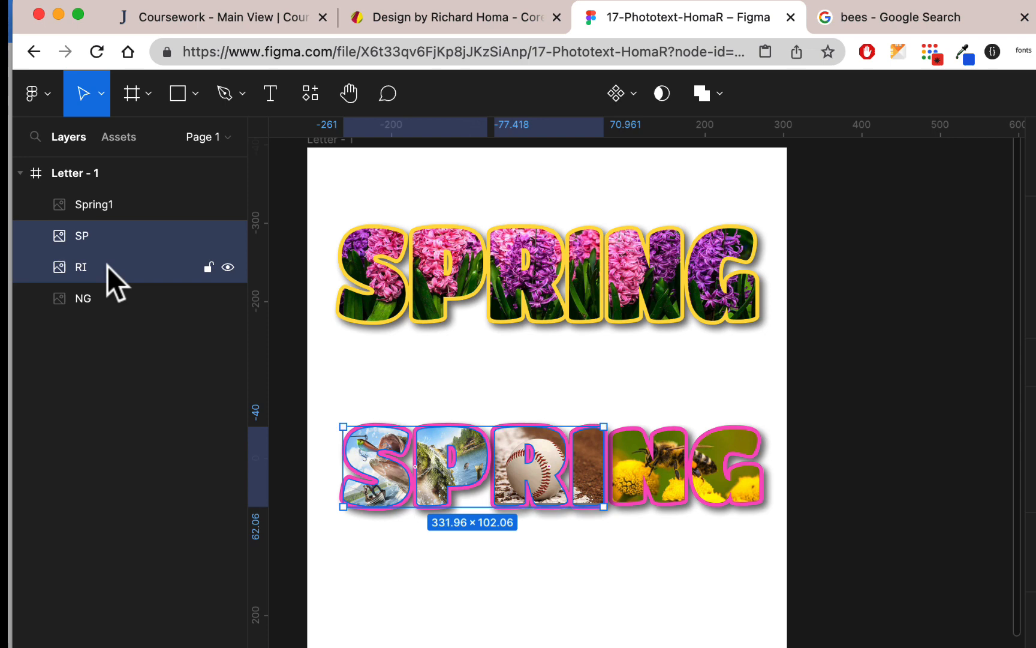
{"action": "left_click", "coordinate": [112, 303], "text": "shift"}
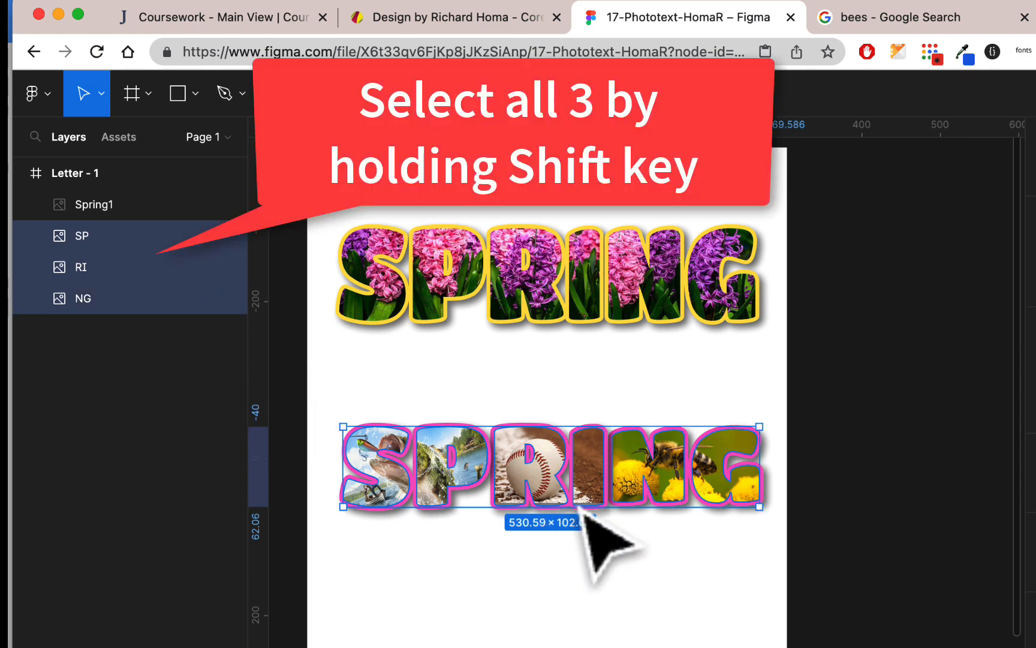
{"action": "left_click", "coordinate": [42, 94]}
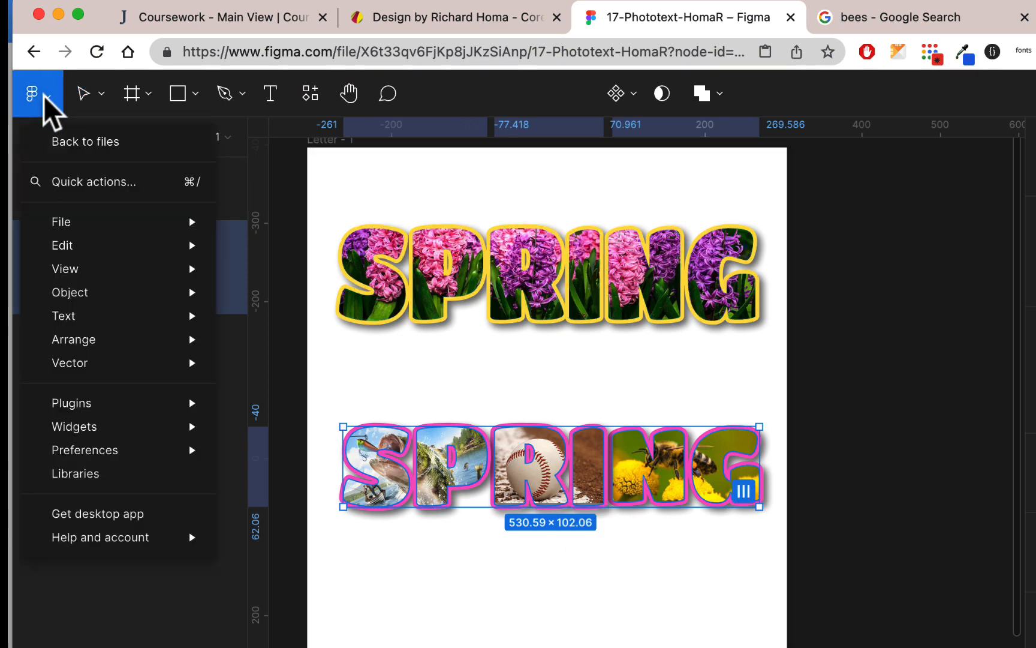
{"action": "mouse_move", "coordinate": [80, 296]}
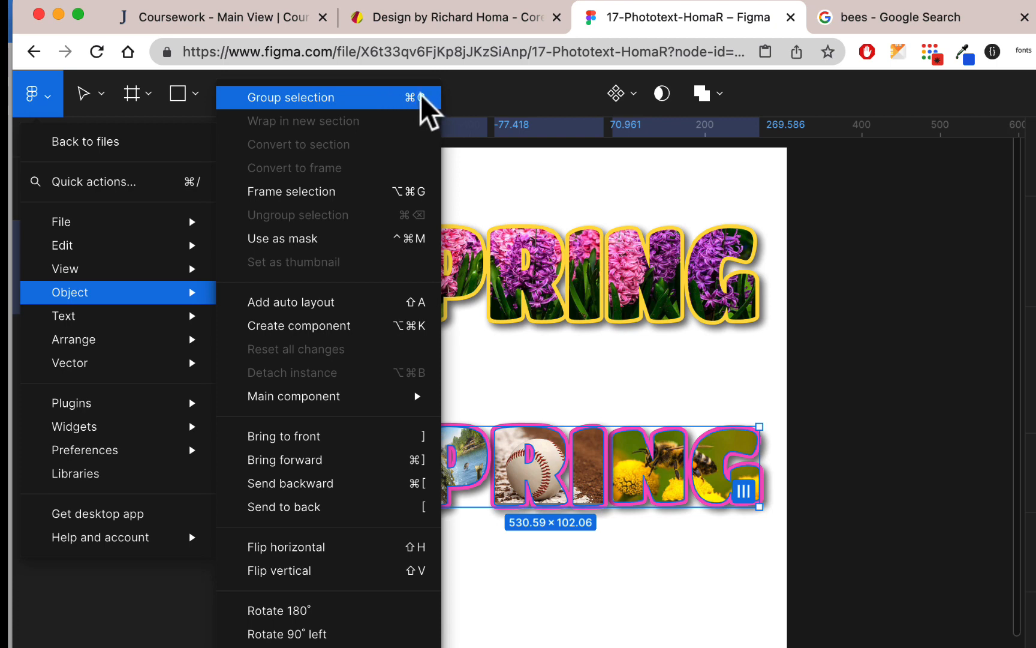
{"action": "left_click", "coordinate": [389, 96]}
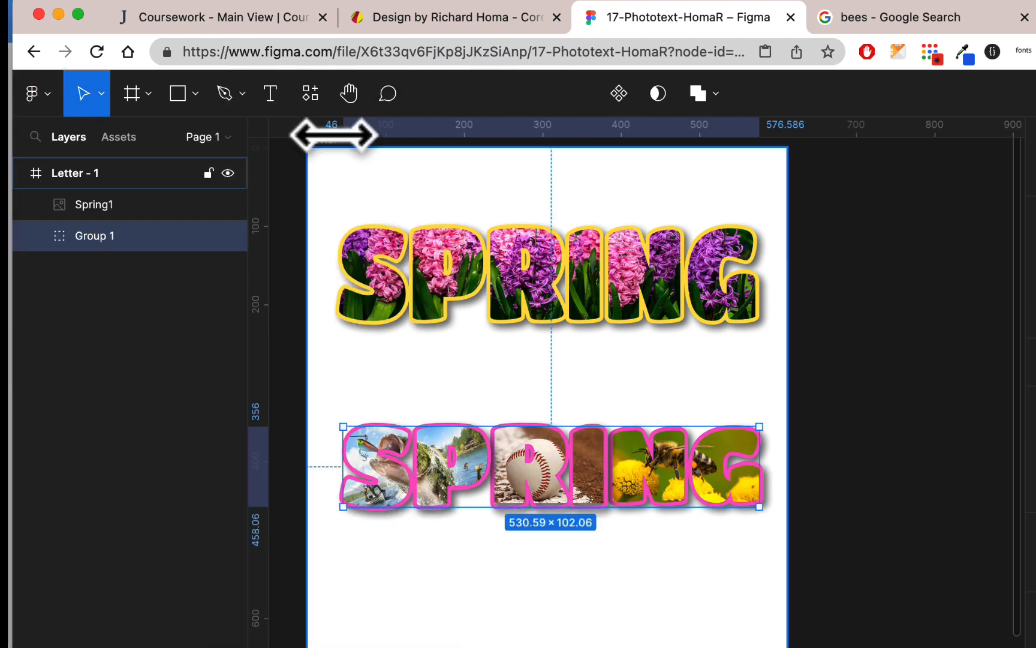
Expand the new group, rename it Spring2 and deselect it.
{"action": "left_click", "coordinate": [35, 235]}
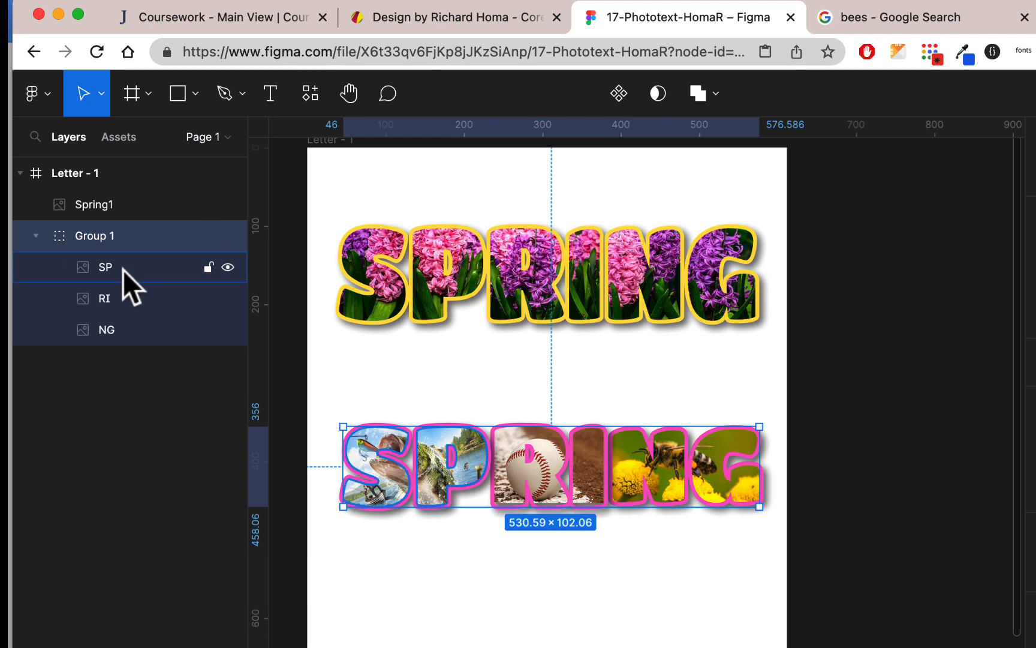
{"action": "double_click", "coordinate": [100, 235]}
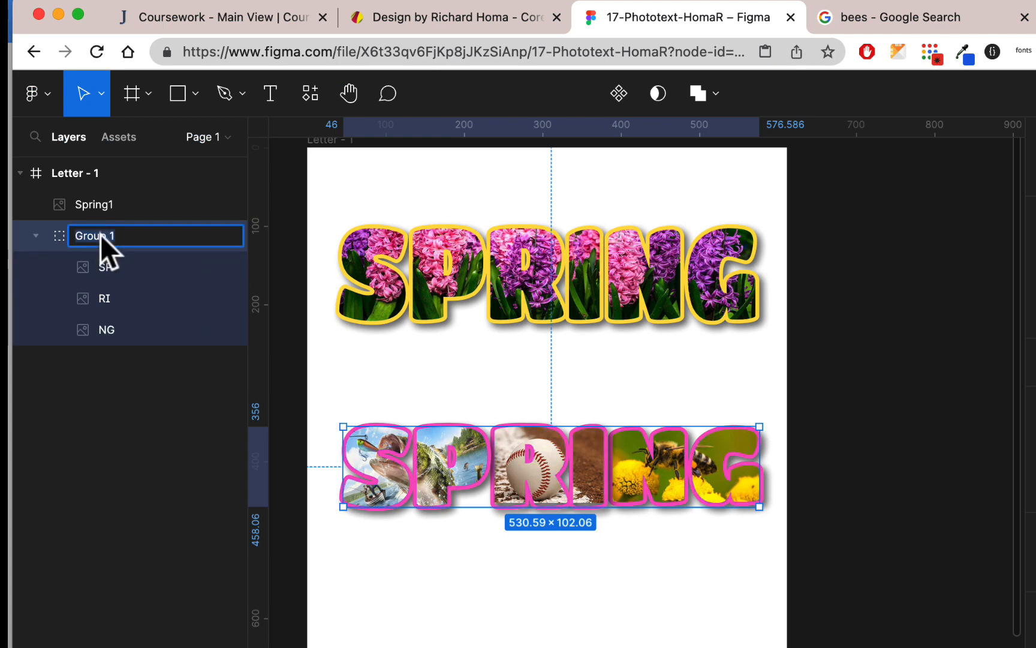
{"action": "type", "text": "Spring2"}
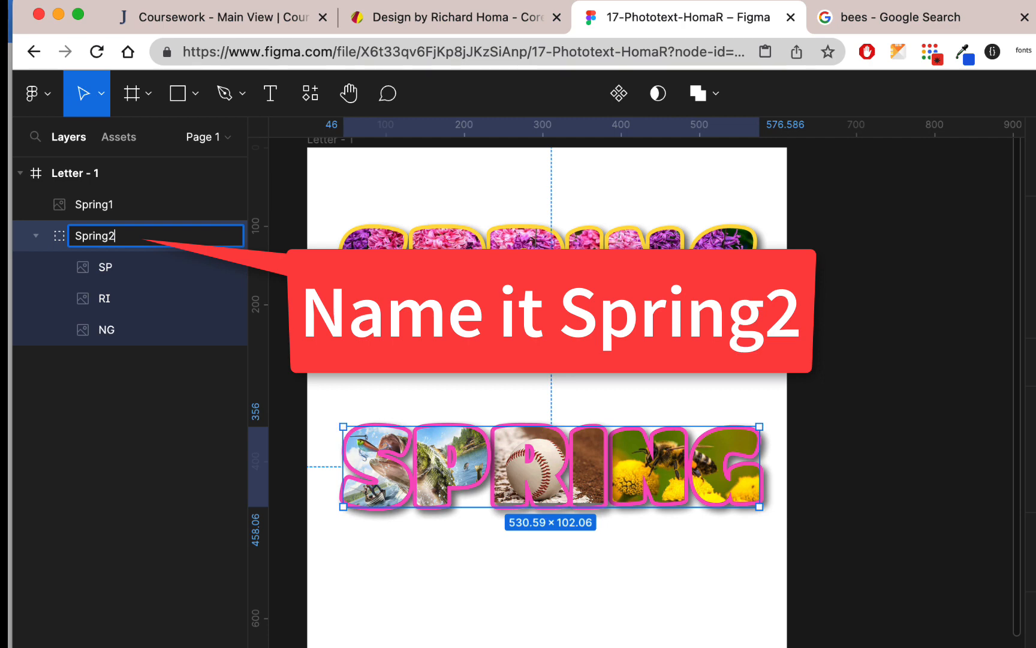
{"action": "key", "text": "Return"}
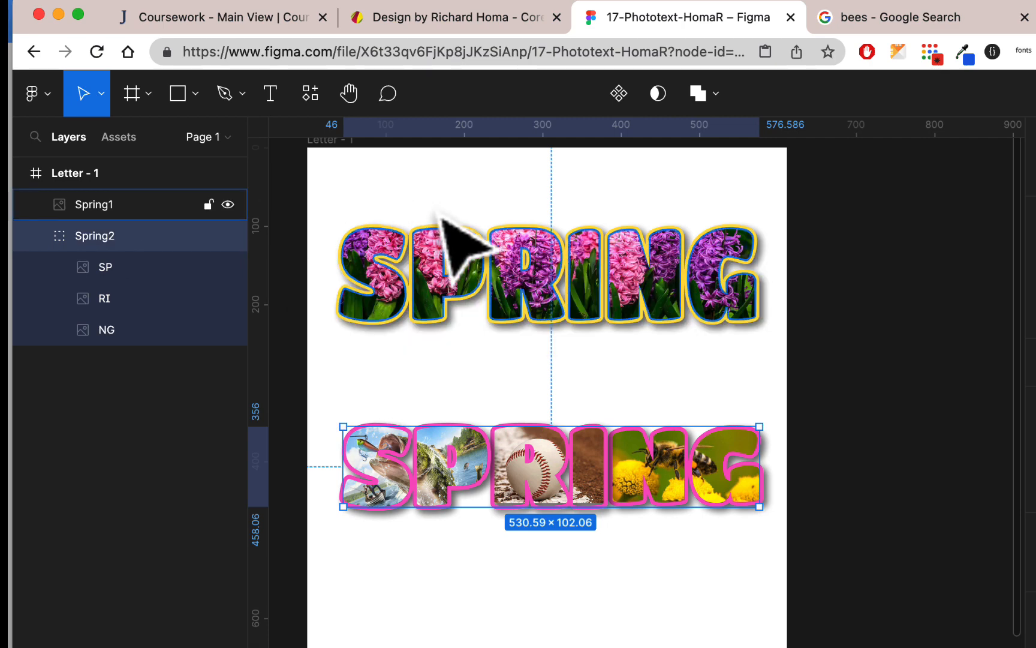
{"action": "left_click", "coordinate": [590, 279]}
{"action": "left_click", "coordinate": [896, 315]}
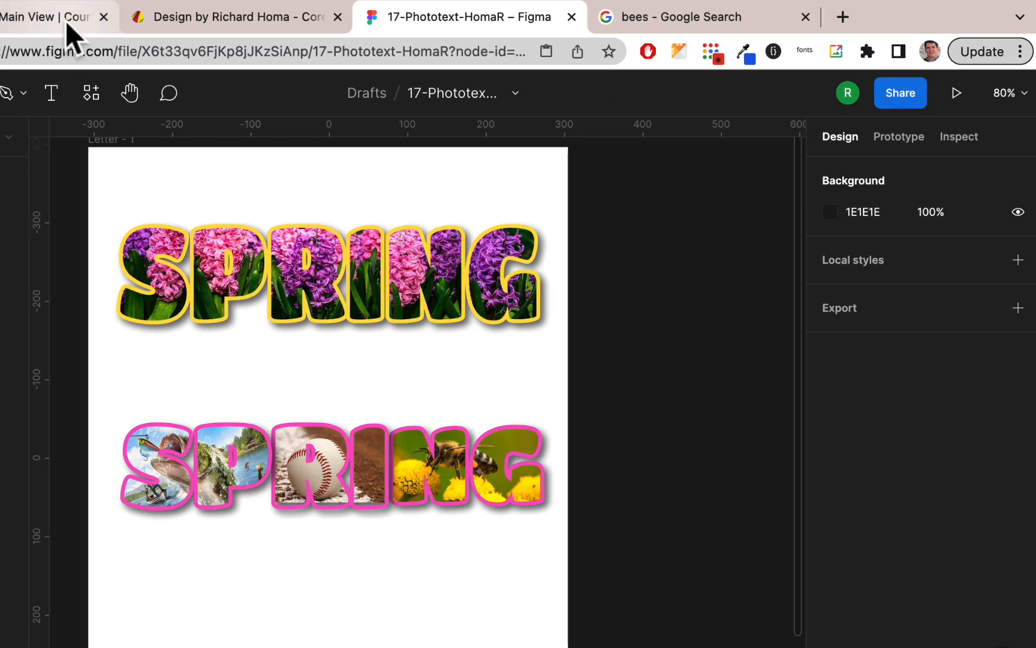
Copy the share link of the Figma file and switch to the coursework page in the browser.
{"action": "left_click", "coordinate": [906, 94]}
{"action": "left_click", "coordinate": [242, 441]}
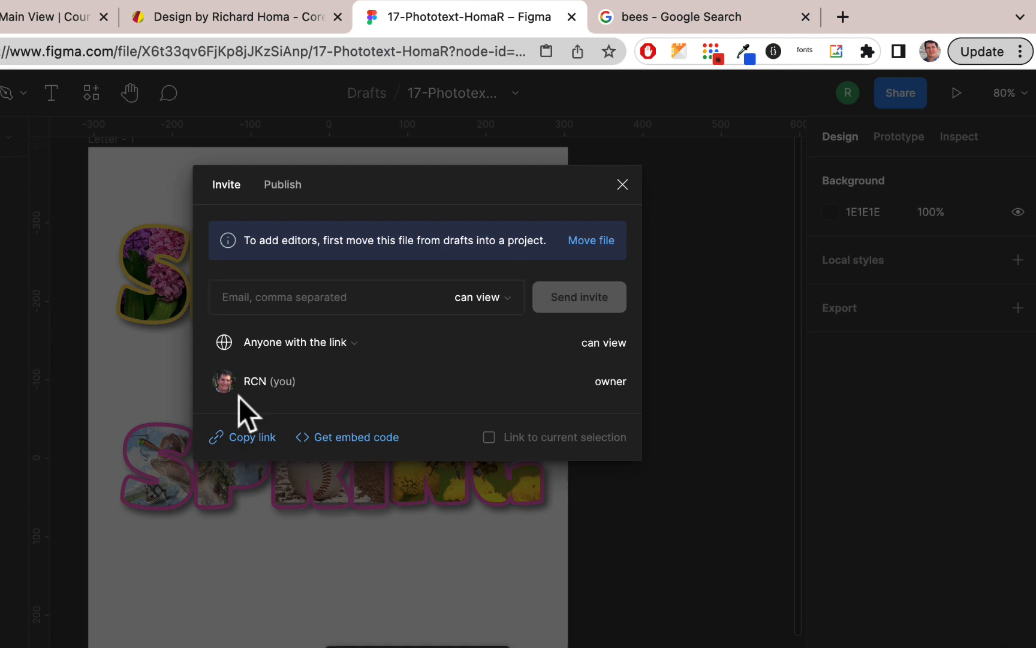
{"action": "left_click", "coordinate": [33, 19]}
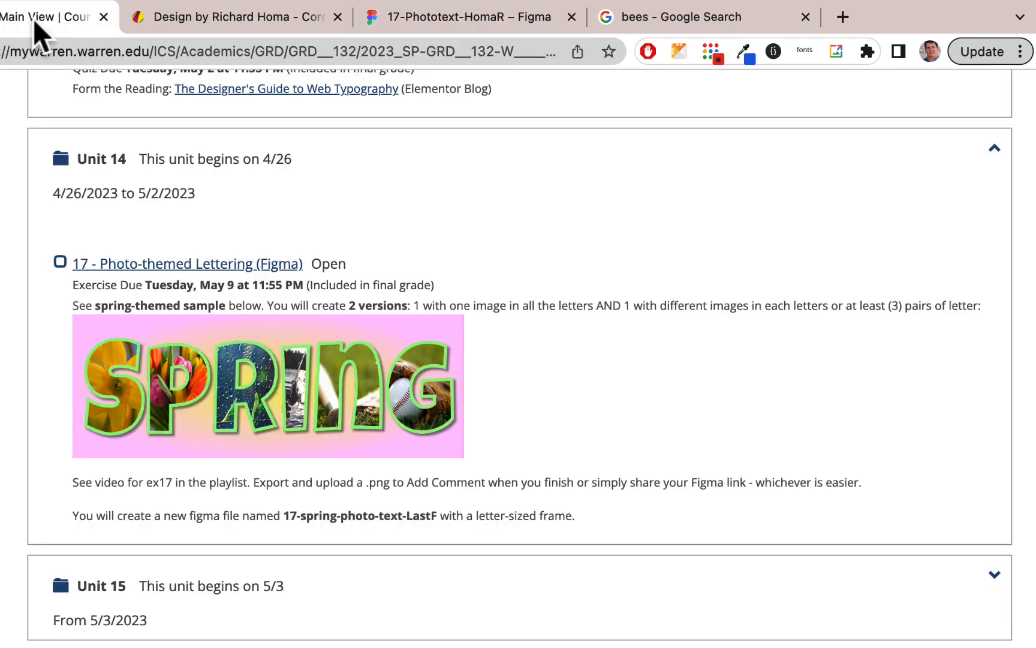
Open the 17 - Photo-themed Lettering (Figma) assignment and start a new comment.
{"action": "left_click", "coordinate": [253, 264]}
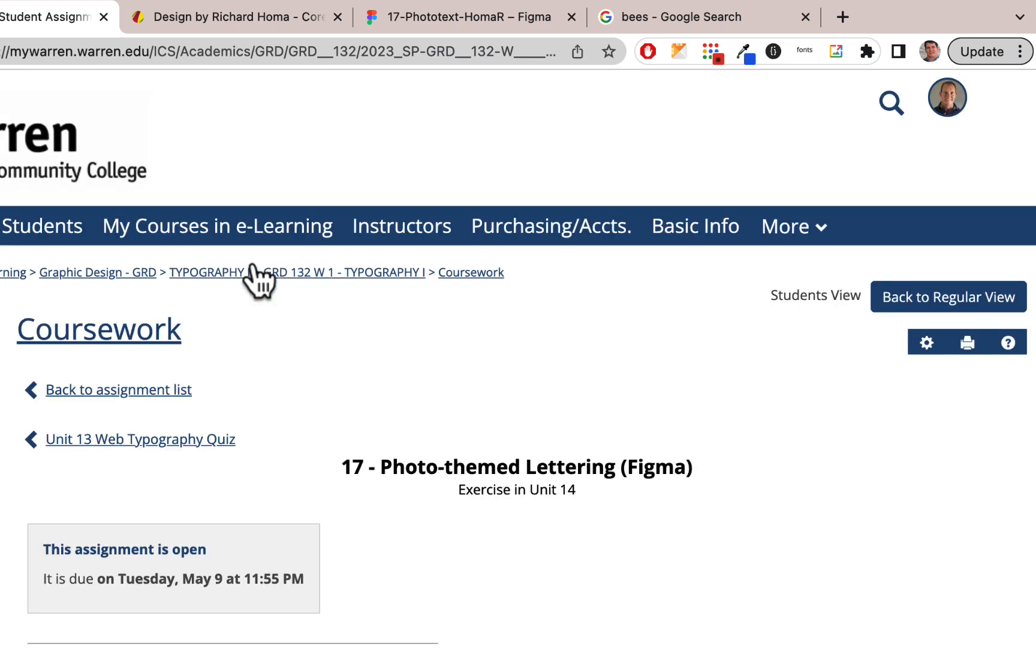
{"action": "scroll", "coordinate": [255, 277], "scroll_direction": "down", "scroll_amount": 10}
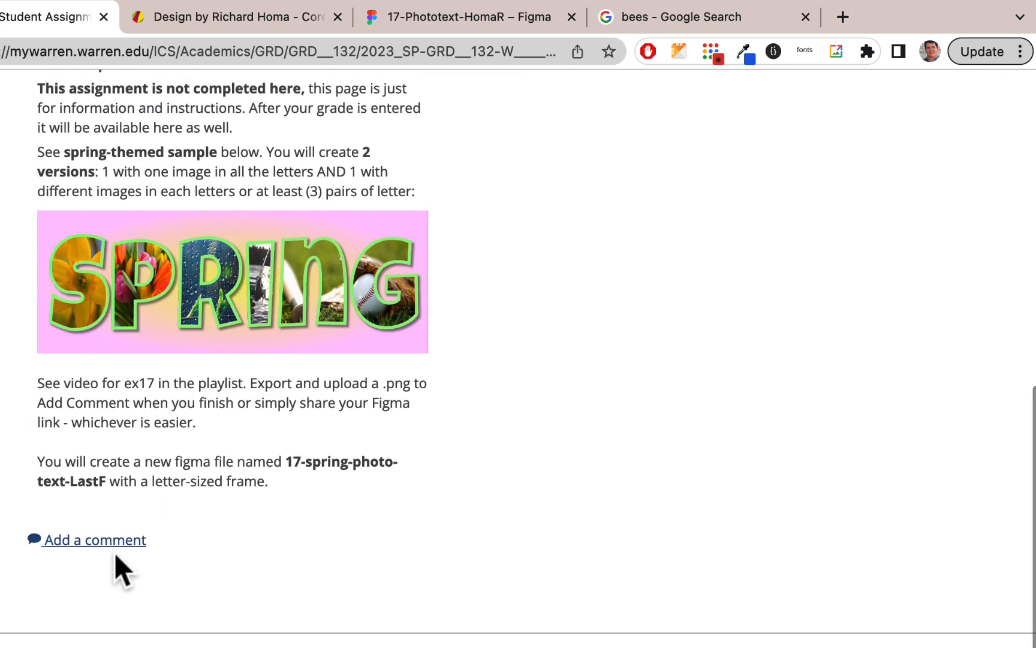
{"action": "left_click", "coordinate": [113, 539]}
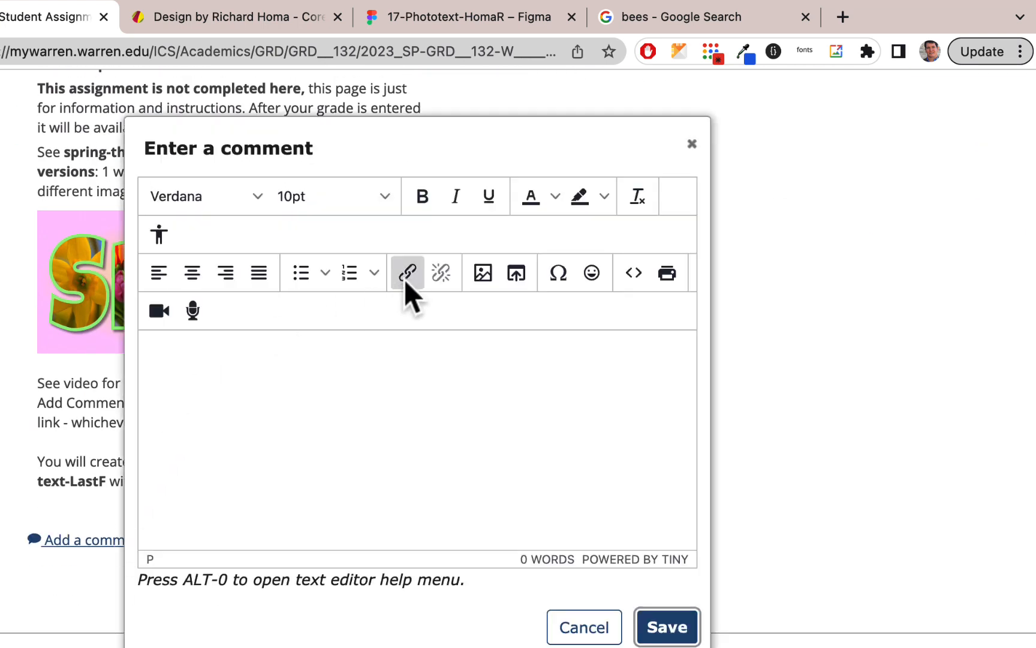
Insert the copied Figma link in the comment, set to open in a new window, and save the comment.
{"action": "left_click", "coordinate": [407, 276]}
{"action": "key", "text": "super+v"}
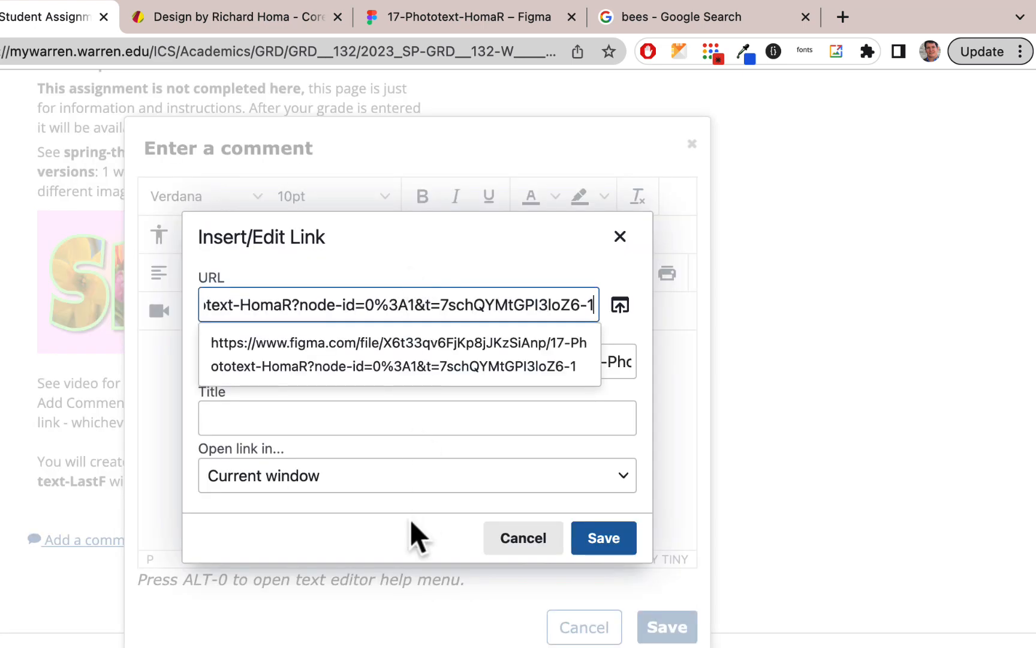
{"action": "left_click", "coordinate": [391, 480]}
{"action": "left_click", "coordinate": [378, 552]}
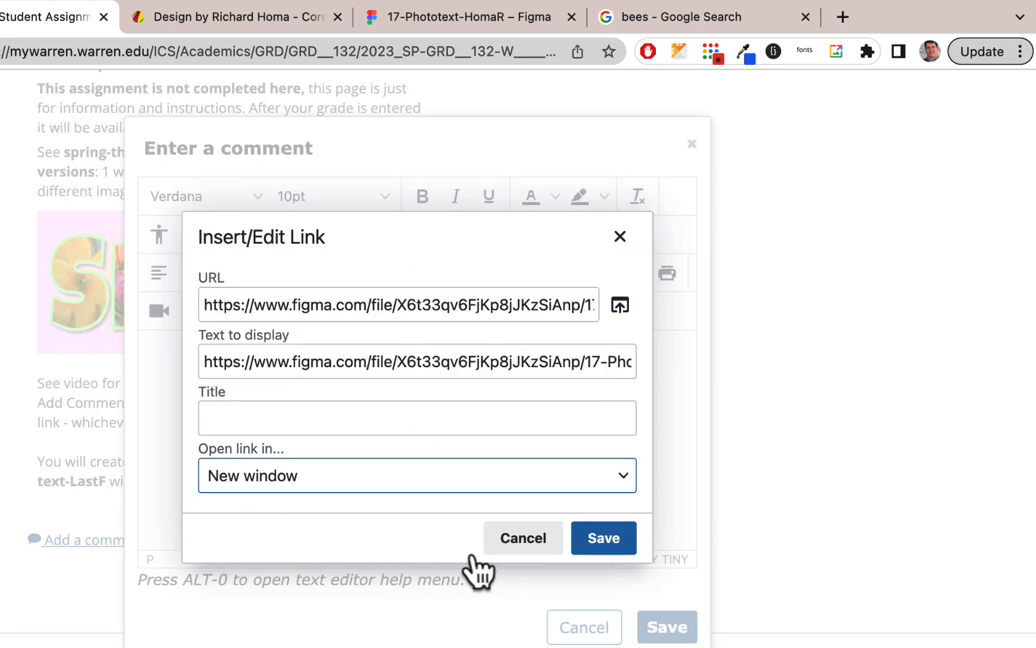
{"action": "left_click", "coordinate": [599, 543]}
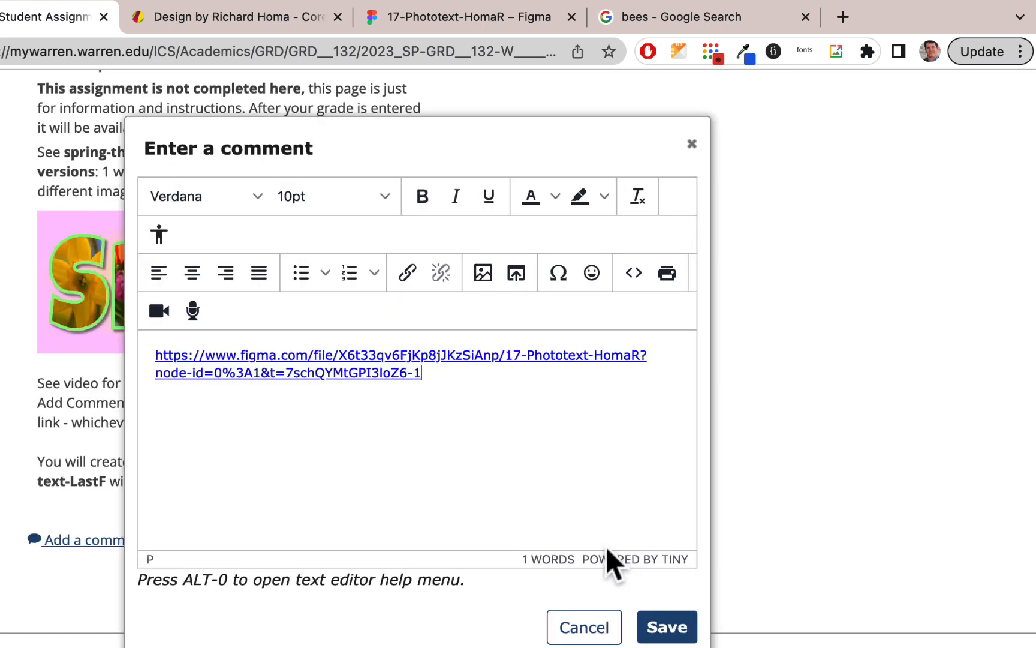
{"action": "left_click", "coordinate": [684, 631]}
{"action": "scroll", "coordinate": [471, 396], "scroll_direction": "down", "scroll_amount": 12}
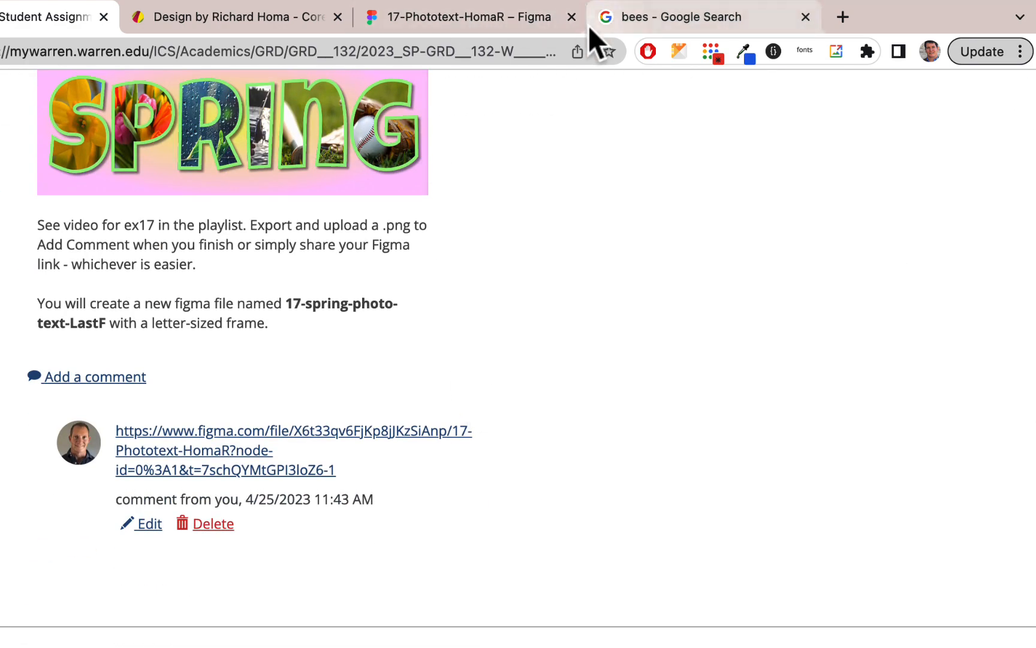
{"action": "scroll", "coordinate": [332, 531], "scroll_direction": "up", "scroll_amount": 3}
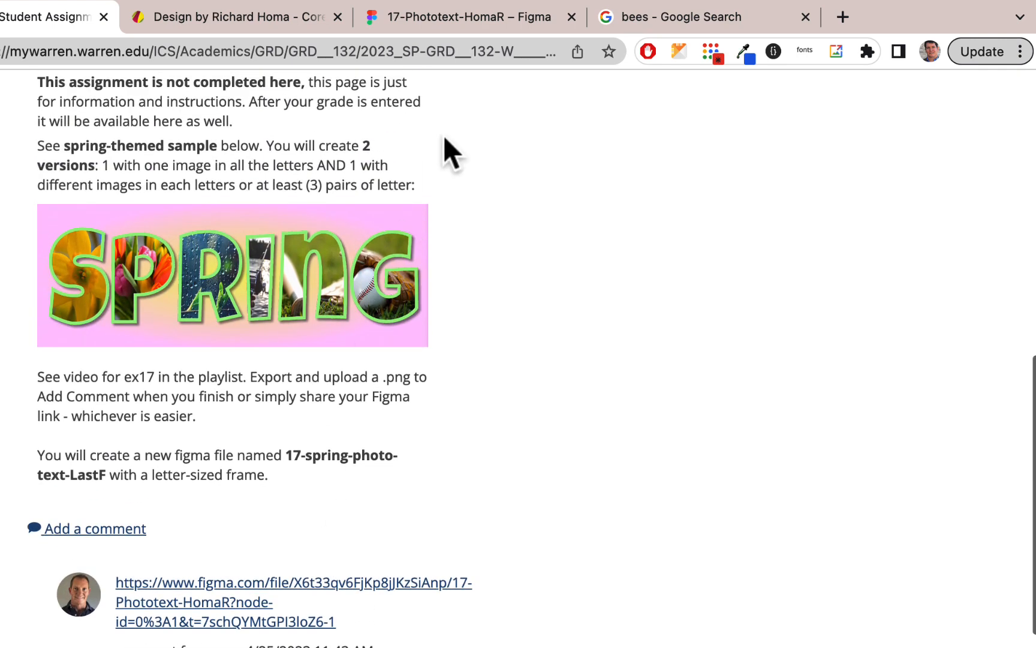
Return to the Figma file, close the sharing dialog and add a PNG export setting to the Spring2 group.
{"action": "left_click", "coordinate": [493, 15]}
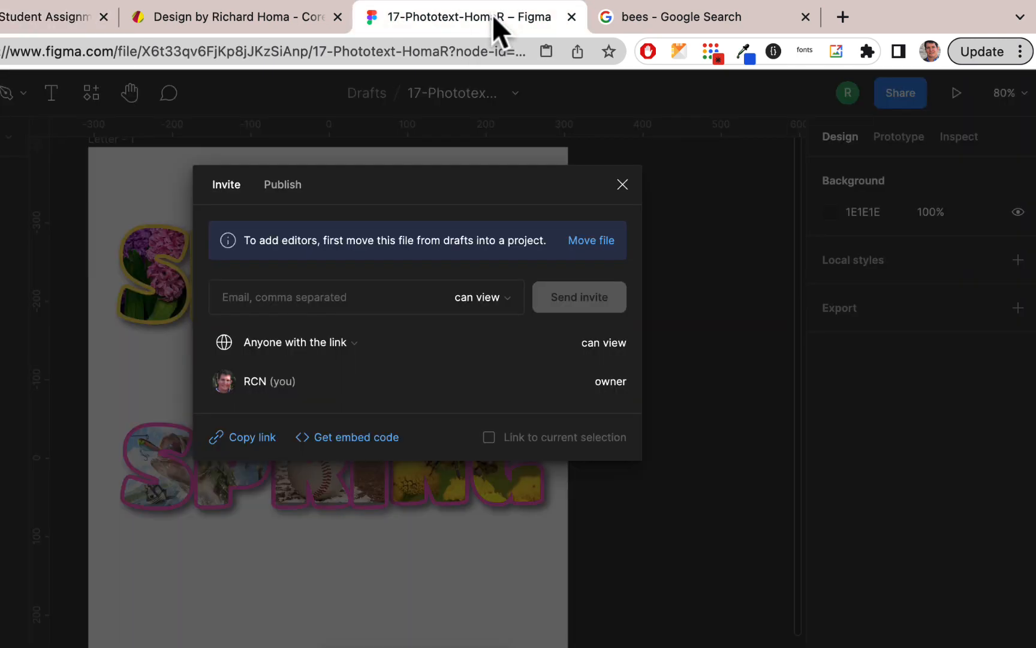
{"action": "left_click", "coordinate": [621, 183]}
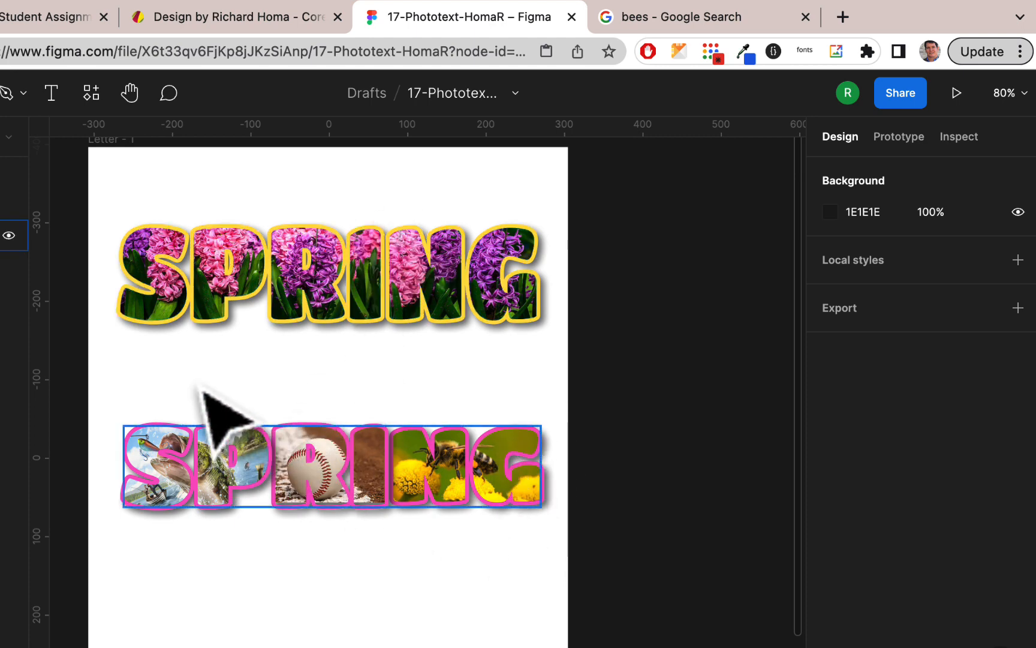
{"action": "left_click", "coordinate": [138, 479]}
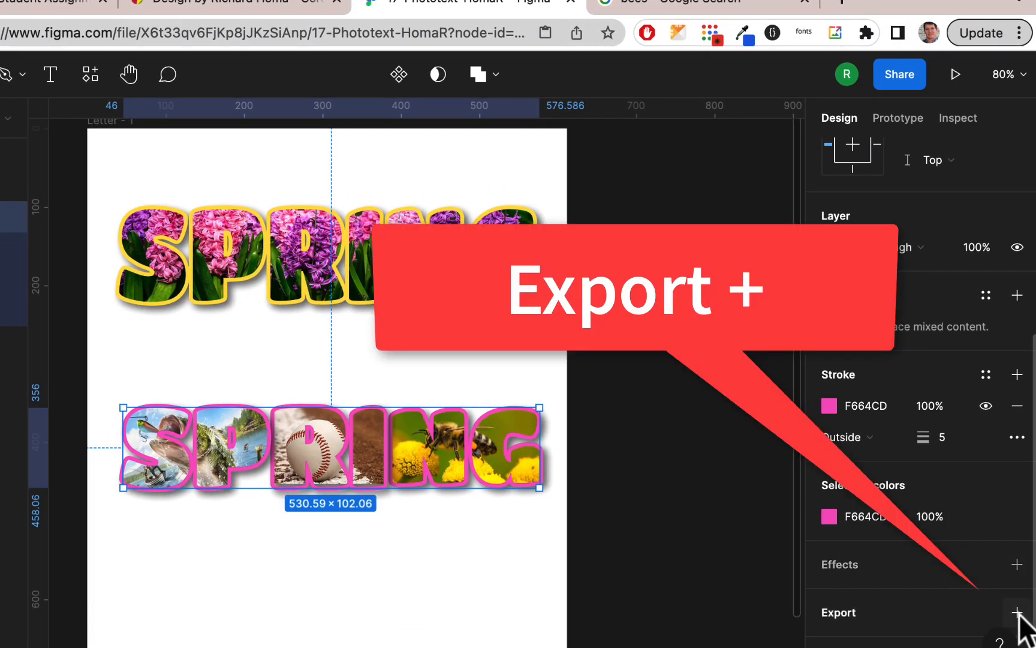
{"action": "left_click", "coordinate": [1017, 612]}
{"action": "scroll", "coordinate": [932, 507], "scroll_direction": "down", "scroll_amount": 4}
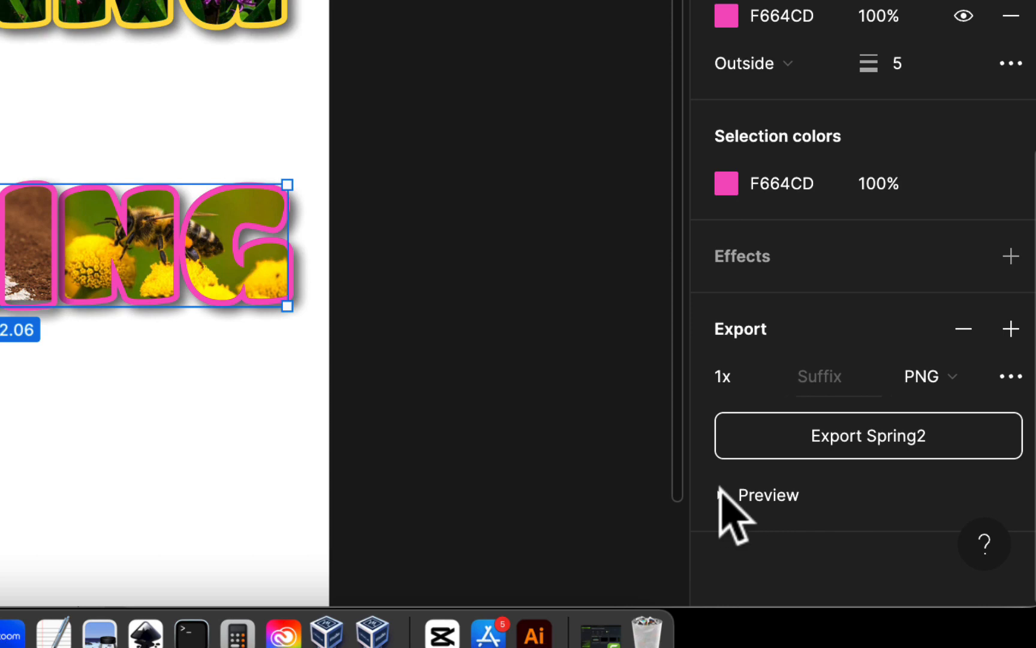
Preview the Spring2 export, review its overlapping layers option and export the group as a 1x PNG.
{"action": "left_click", "coordinate": [719, 493]}
{"action": "scroll", "coordinate": [737, 479], "scroll_direction": "down", "scroll_amount": 2}
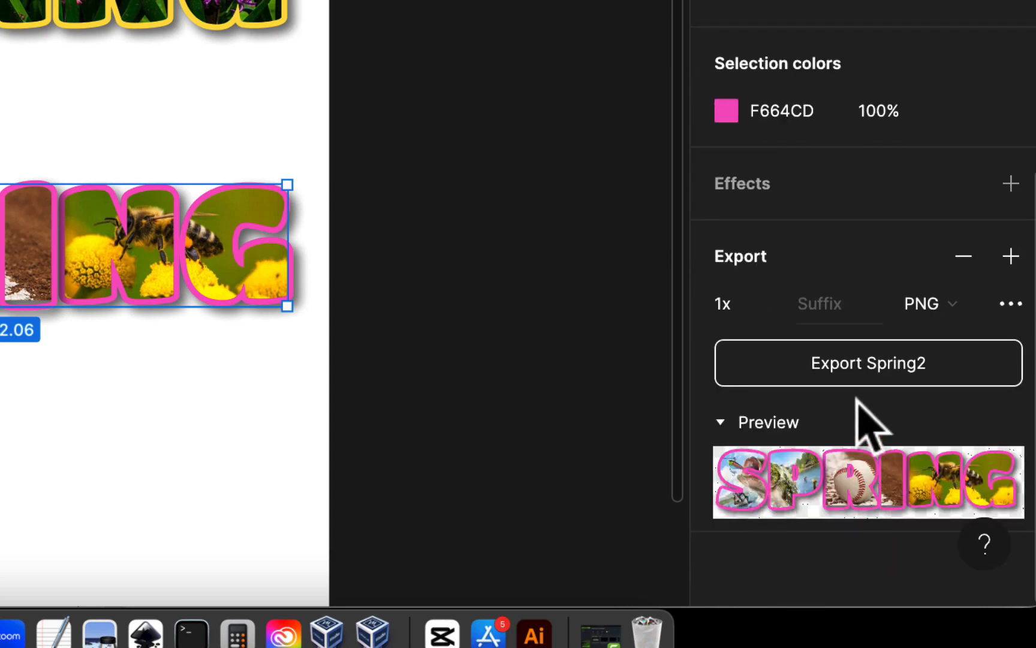
{"action": "left_click", "coordinate": [1011, 300]}
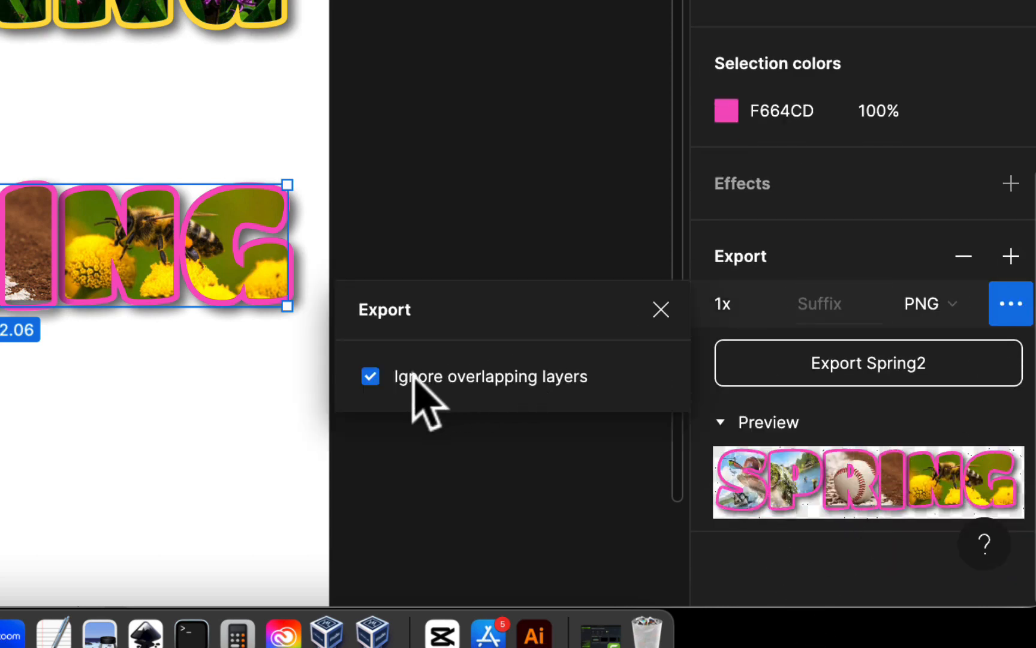
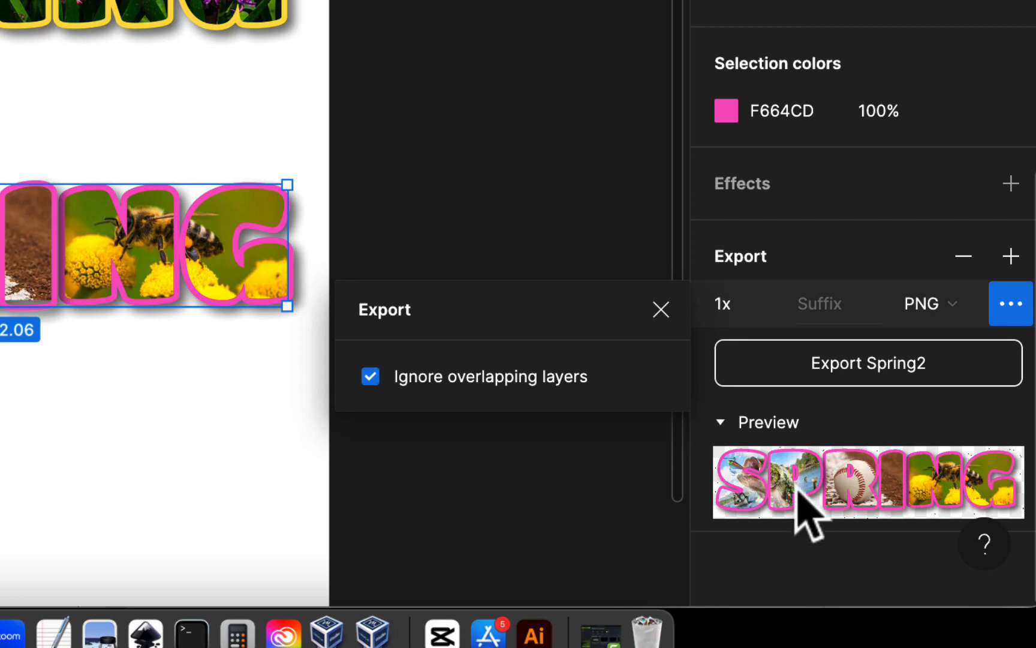
{"action": "left_click", "coordinate": [879, 361]}
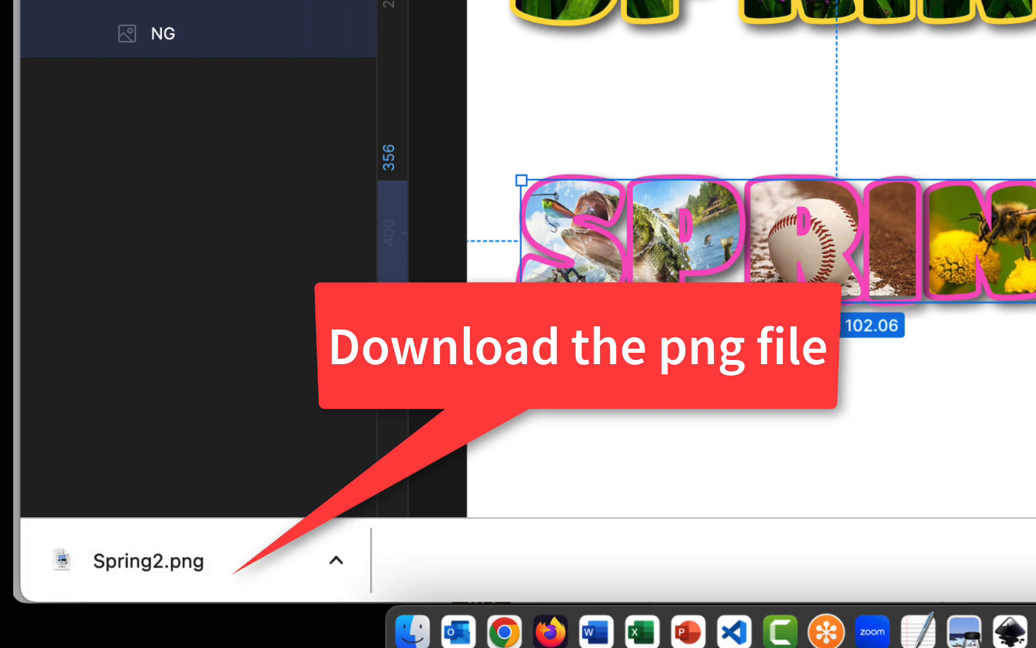
Switch to the coursework assignment, start a new comment and open the file manager for the comment's image source.
{"action": "key", "text": "ctrl+Tab"}
{"action": "scroll", "coordinate": [528, 258], "scroll_direction": "down", "scroll_amount": 5}
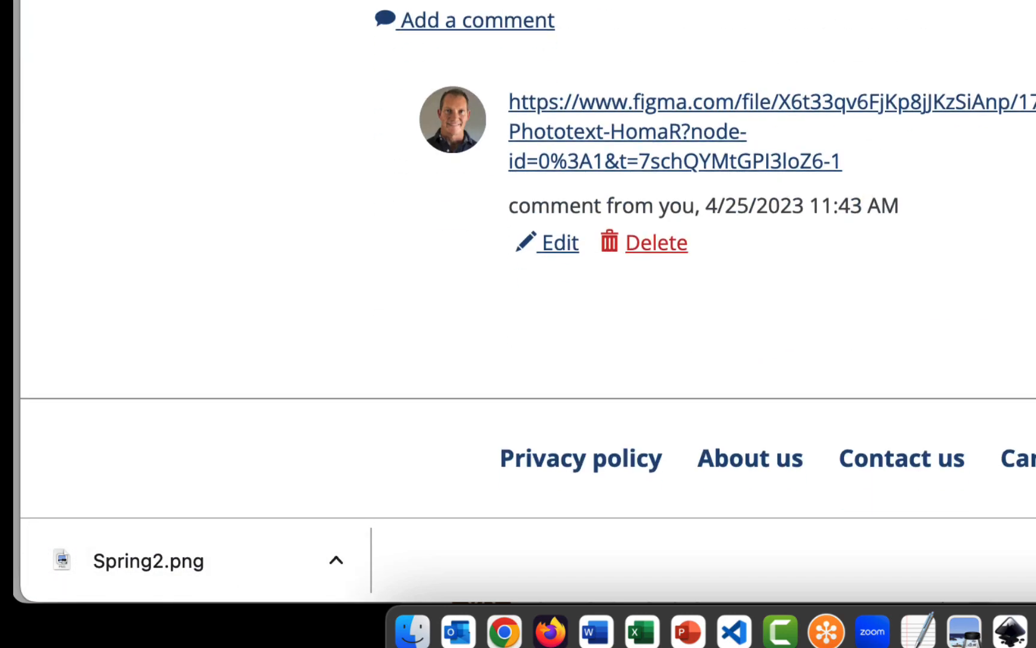
{"action": "left_click", "coordinate": [521, 22]}
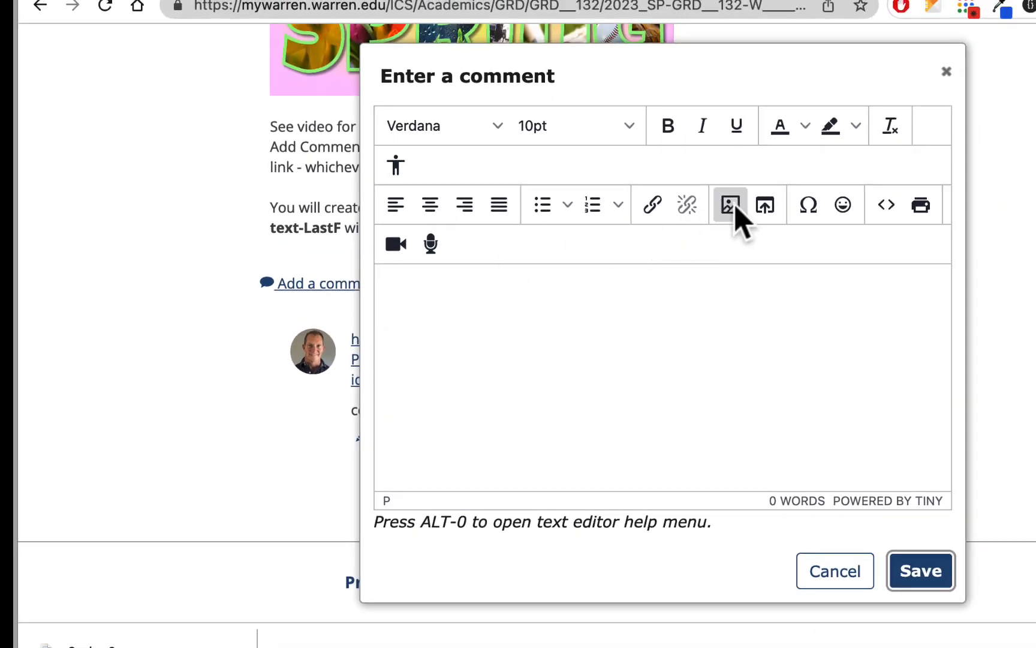
{"action": "left_click", "coordinate": [730, 205]}
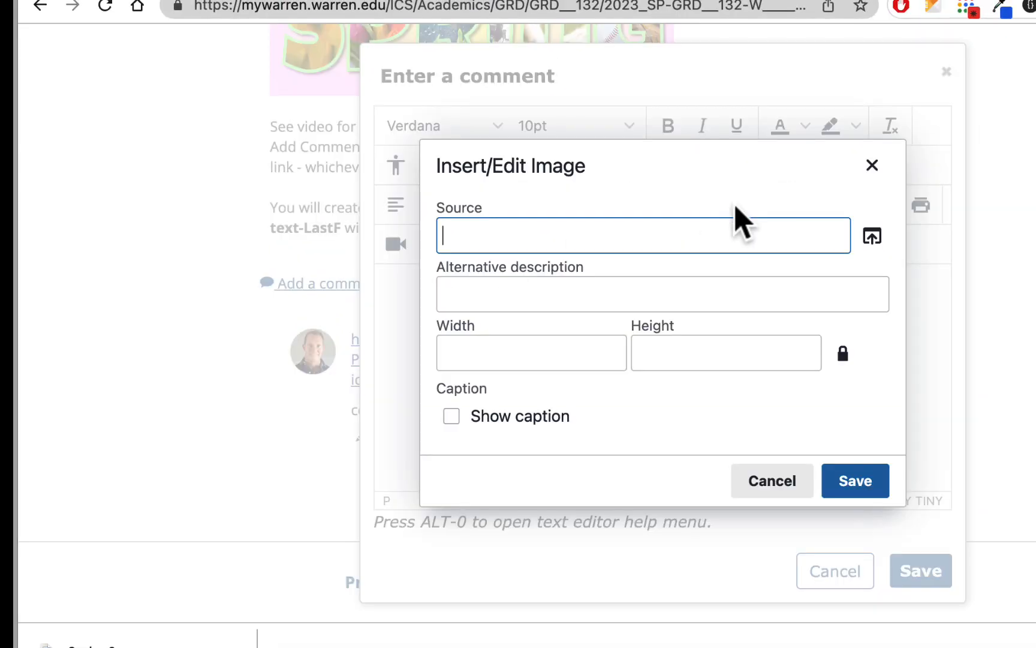
{"action": "left_click", "coordinate": [872, 236]}
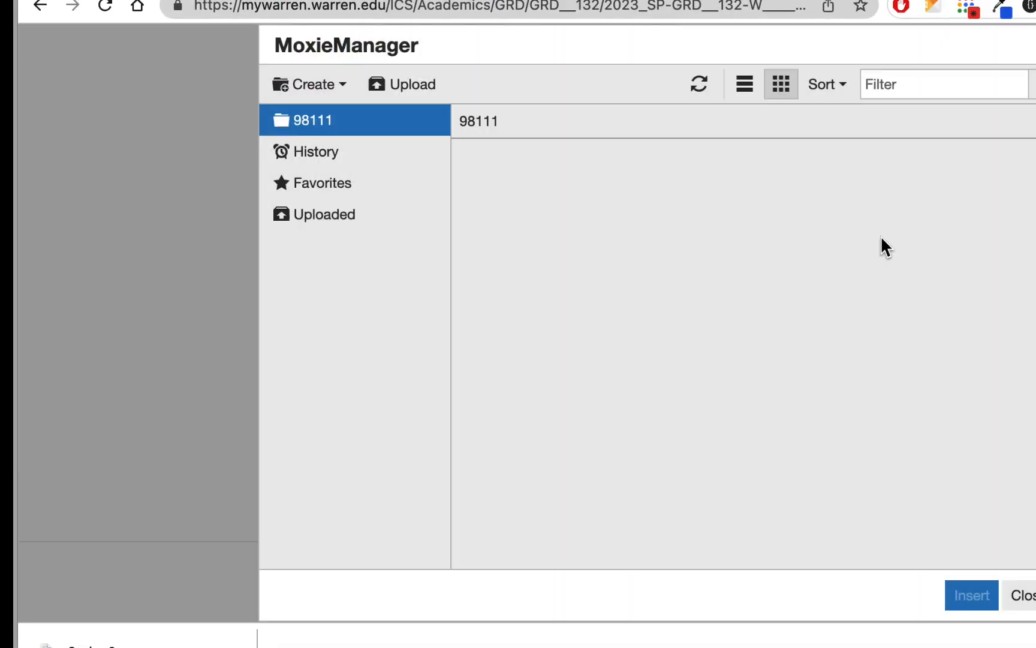
Upload Spring2.png from the Downloads folder and use it as the comment image's source.
{"action": "left_click", "coordinate": [405, 90]}
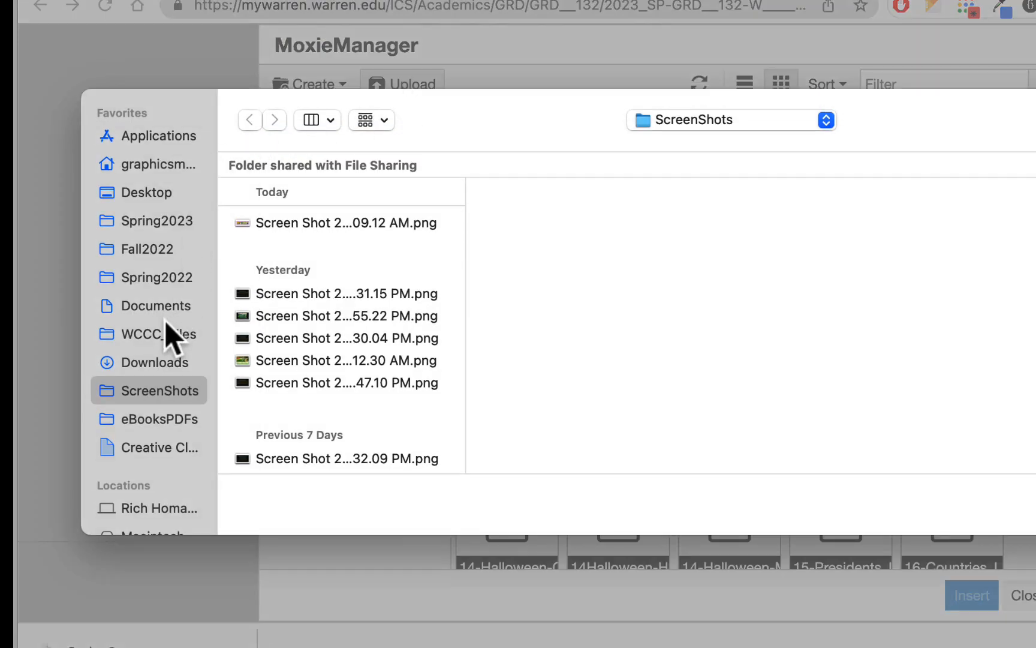
{"action": "left_click", "coordinate": [165, 363]}
{"action": "left_click", "coordinate": [328, 218]}
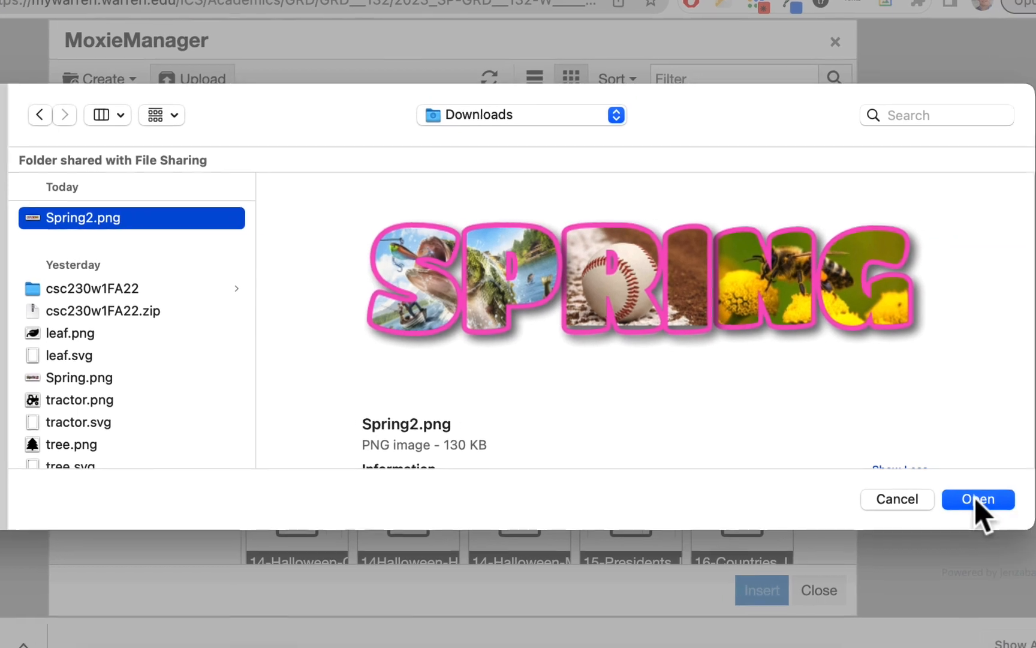
{"action": "left_click", "coordinate": [971, 497]}
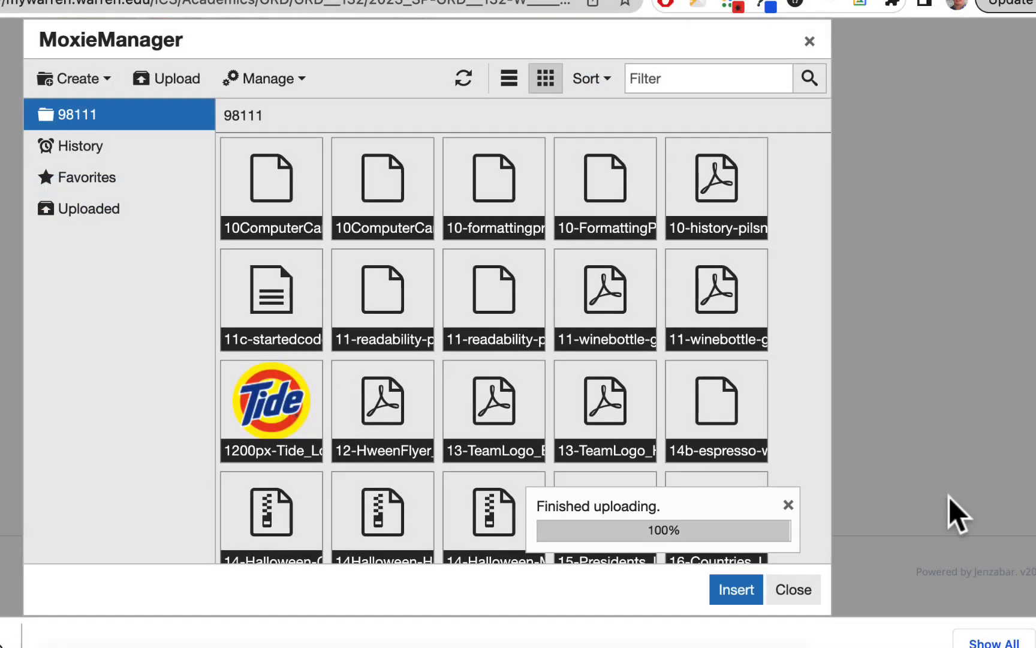
{"action": "left_click", "coordinate": [737, 586]}
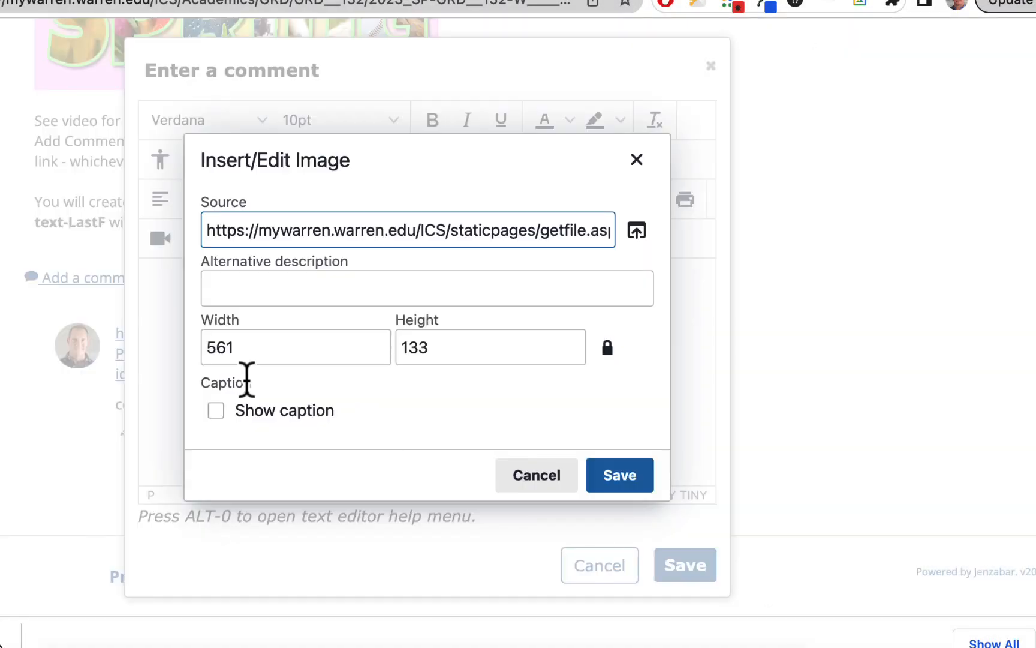
Insert the image at a width of 300, enlarge it slightly within the comment and save the comment.
{"action": "double_click", "coordinate": [239, 348]}
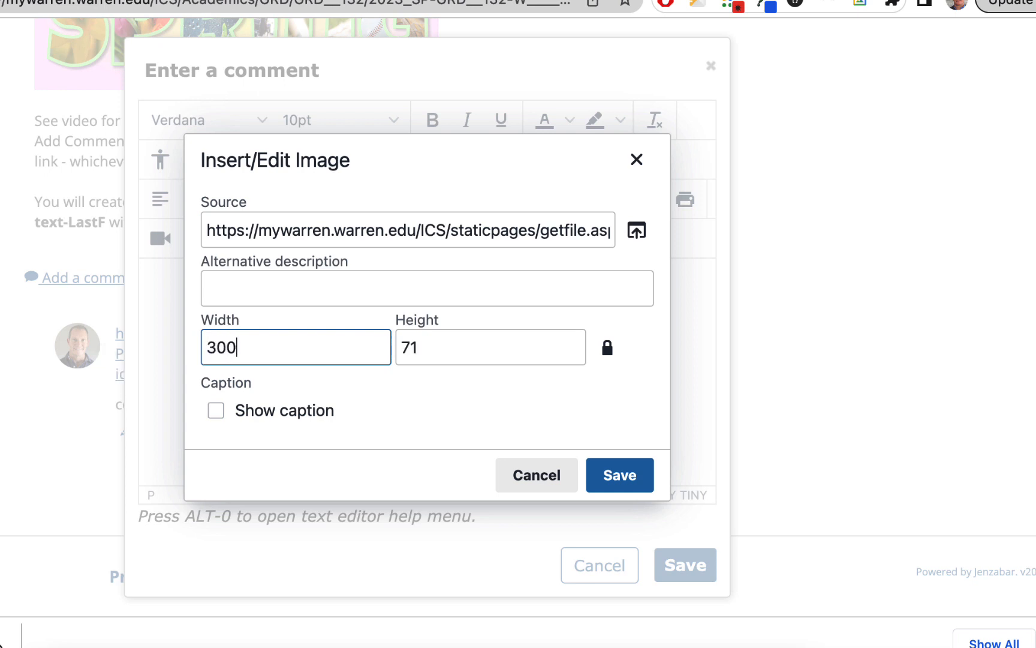
{"action": "left_click", "coordinate": [620, 477]}
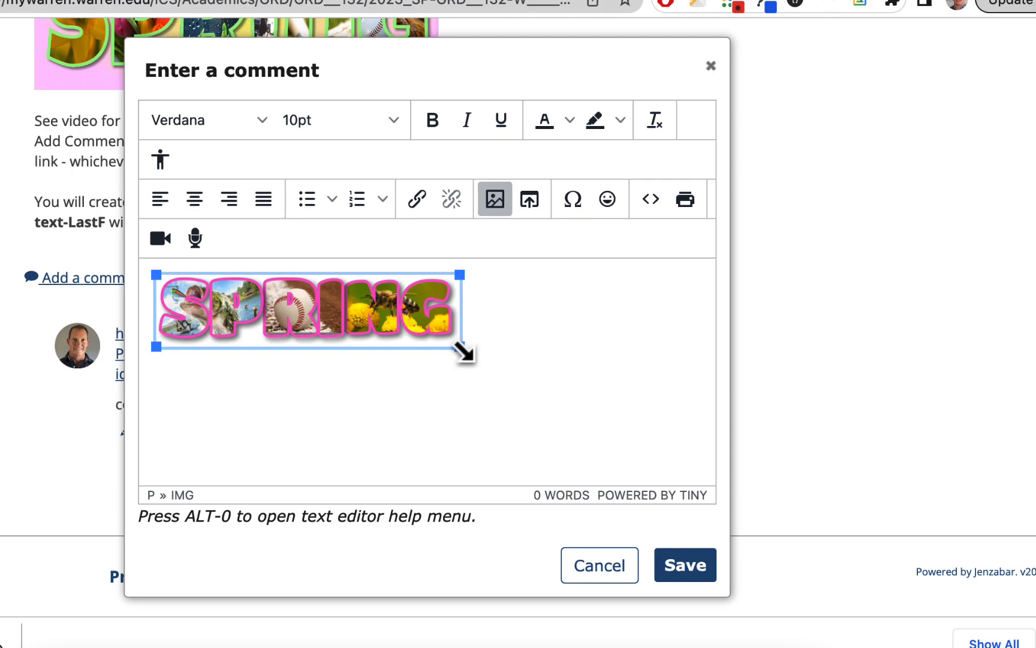
{"action": "left_click_drag", "start_coordinate": [463, 350], "coordinate": [524, 381]}
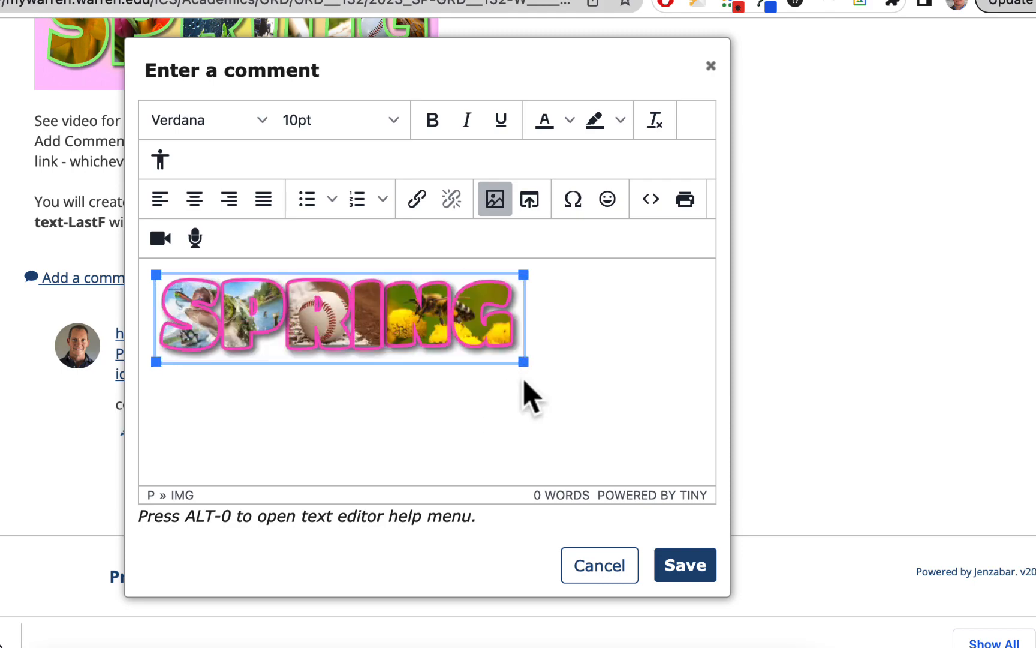
{"action": "left_click", "coordinate": [699, 569]}
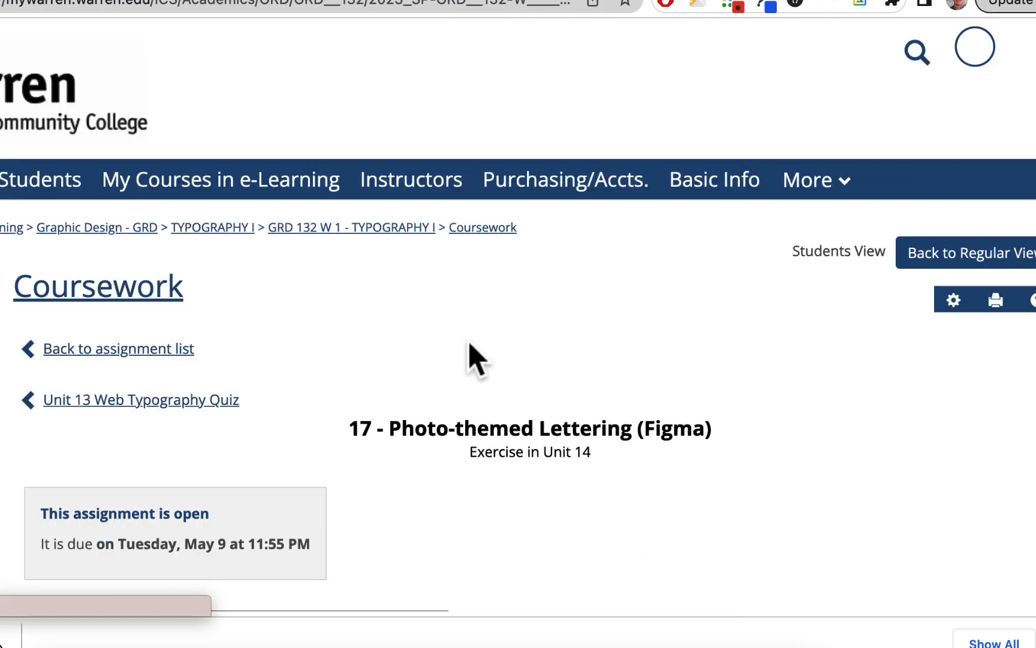
{"action": "scroll", "coordinate": [474, 358], "scroll_direction": "down", "scroll_amount": 15}
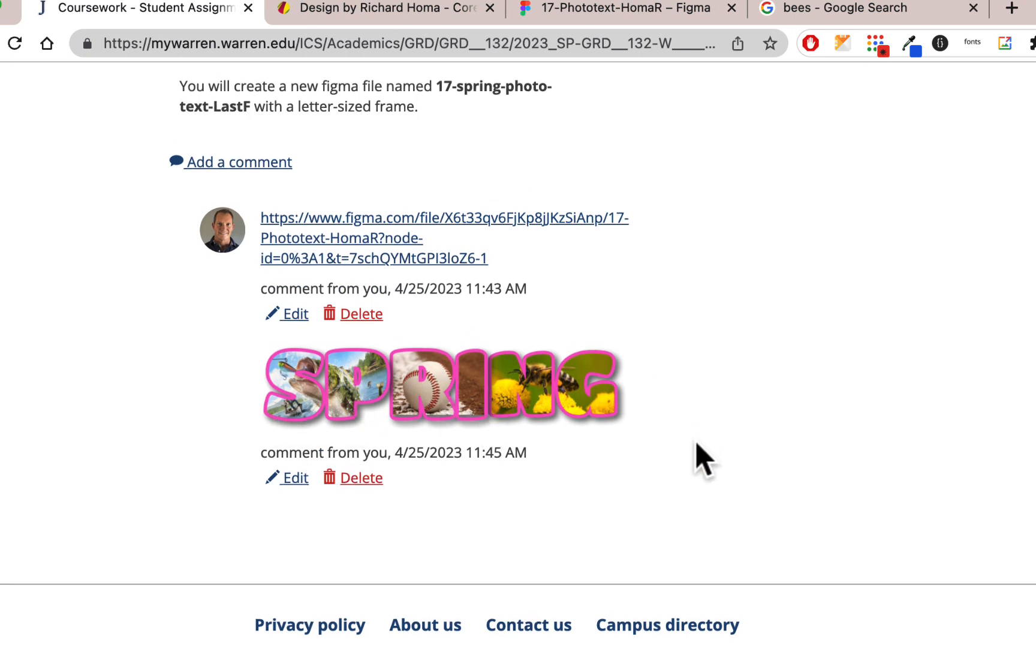
{"action": "scroll", "coordinate": [696, 453], "scroll_direction": "up", "scroll_amount": 2}
Review the Spring1 and Spring2 layers and the available plugins in the Figma file, and return to the assignment's comments.
{"action": "left_click", "coordinate": [656, 11]}
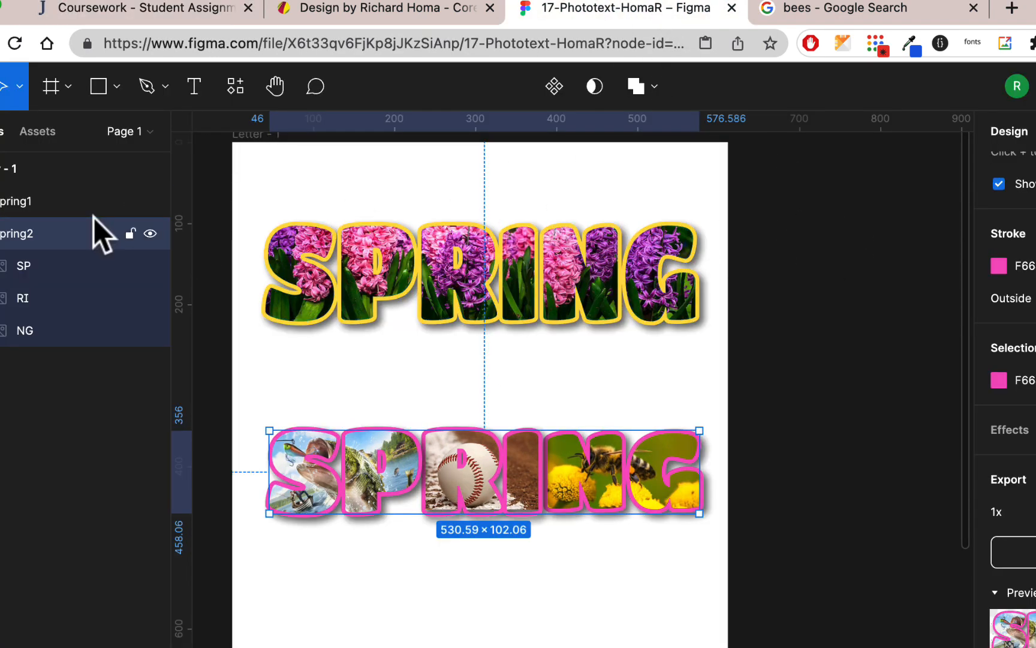
{"action": "left_click", "coordinate": [59, 202]}
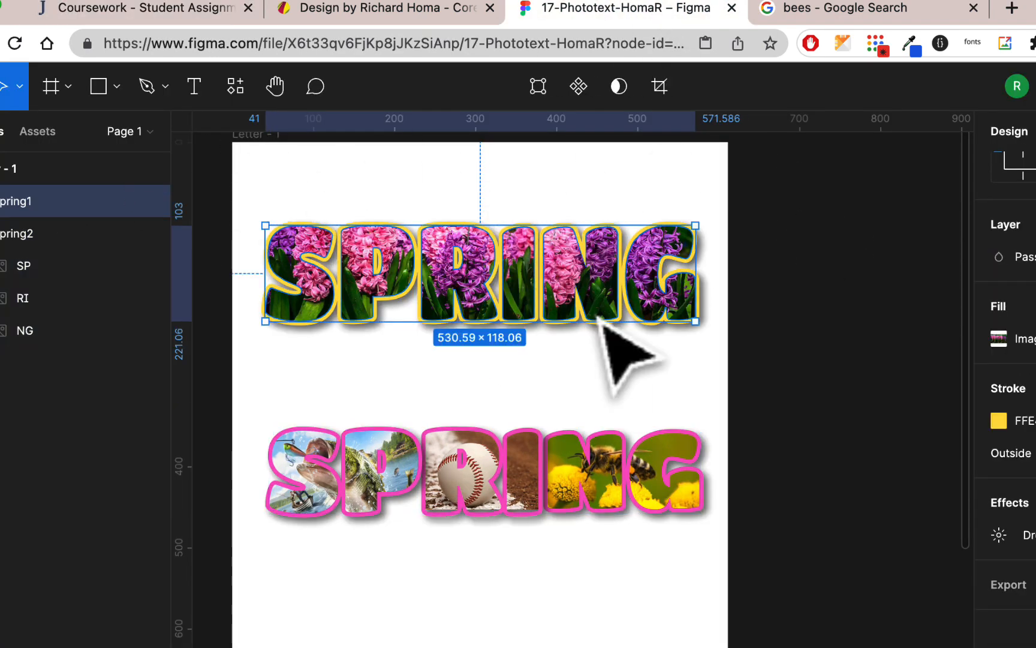
{"action": "left_click", "coordinate": [32, 239]}
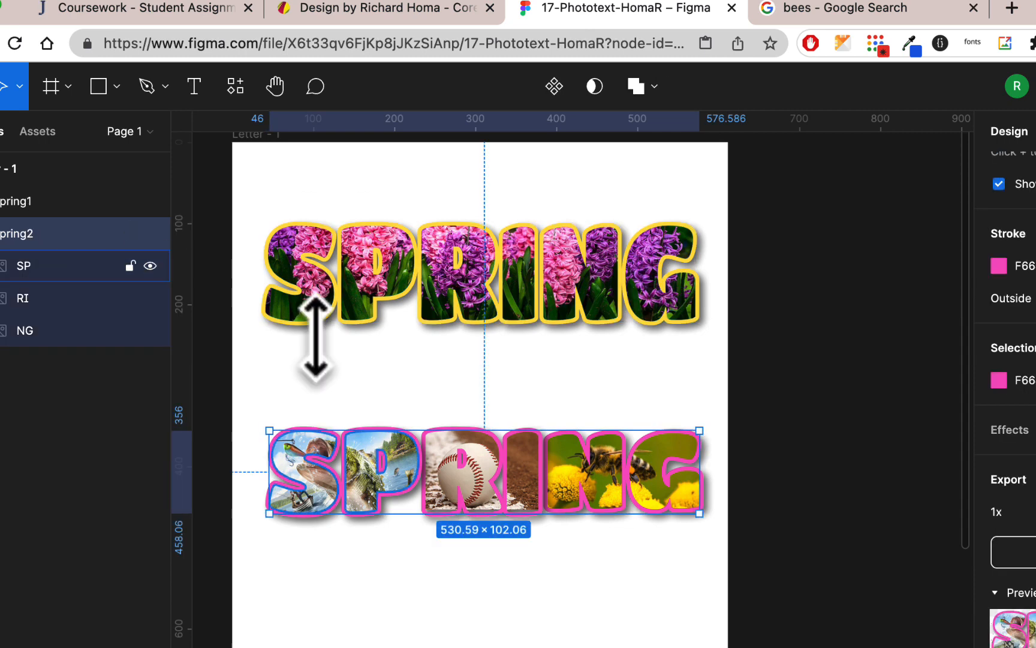
{"action": "left_click", "coordinate": [12, 85]}
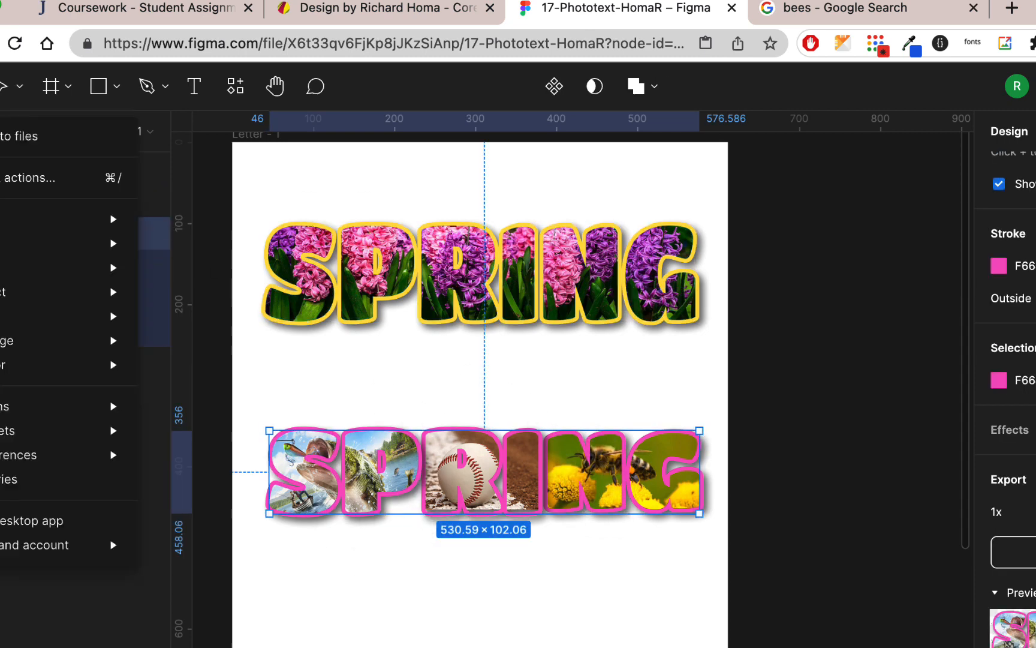
{"action": "mouse_move", "coordinate": [27, 406]}
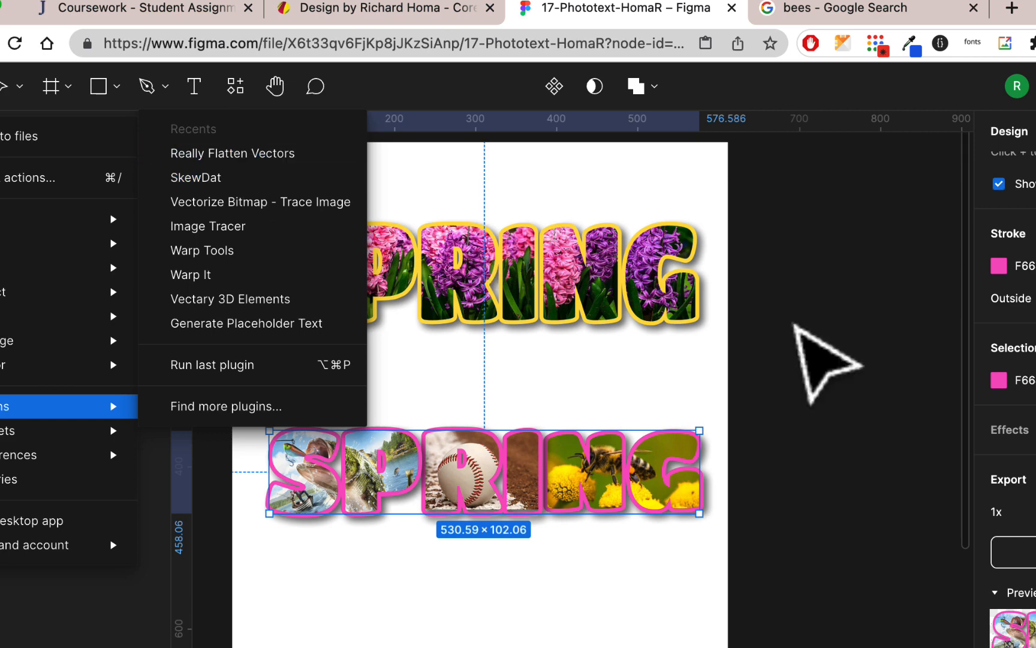
{"action": "left_click", "coordinate": [828, 363]}
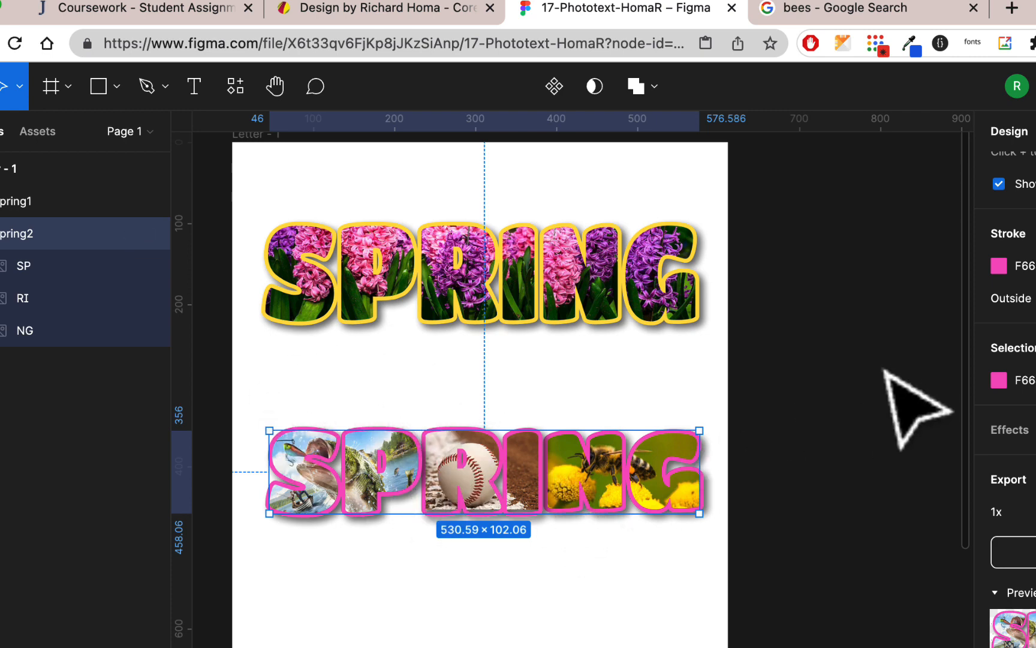
{"action": "left_click", "coordinate": [804, 297]}
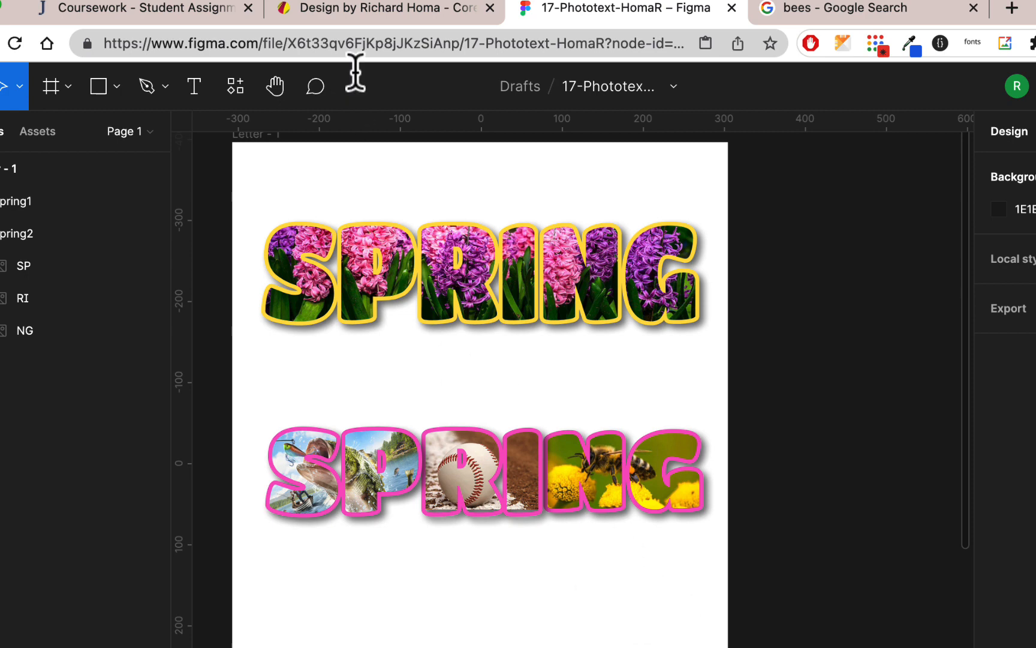
{"action": "left_click", "coordinate": [173, 8]}
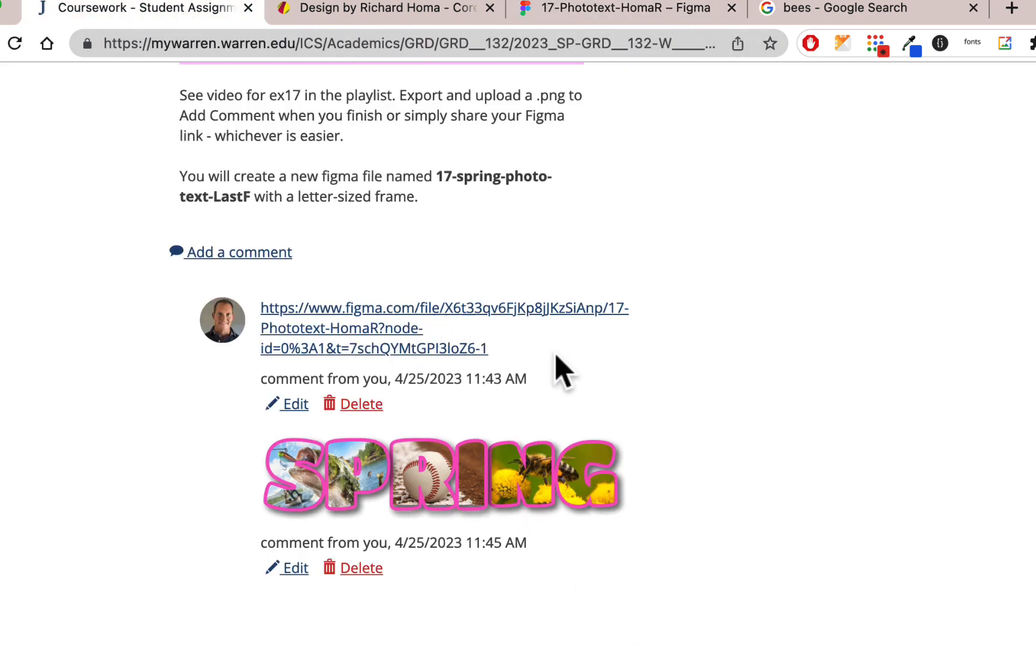